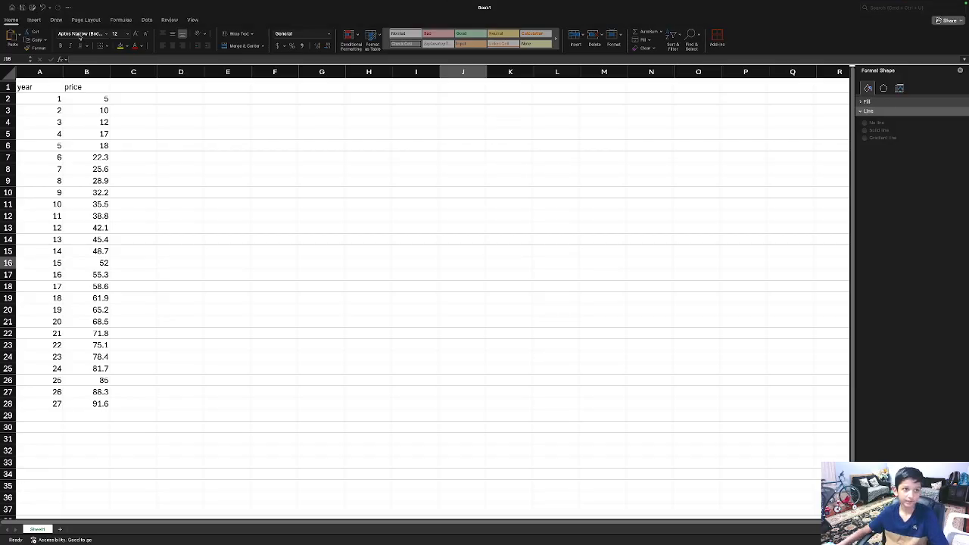
Step: Open the recently used 'classes' workbook from File > Open Recent
left_click(33, 4)
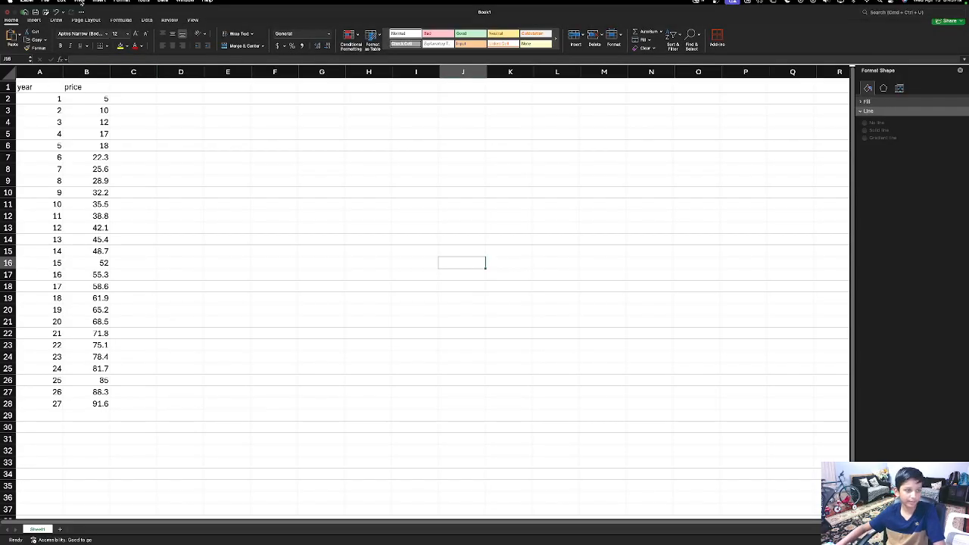
left_click(47, 4)
mouse_move(76, 41)
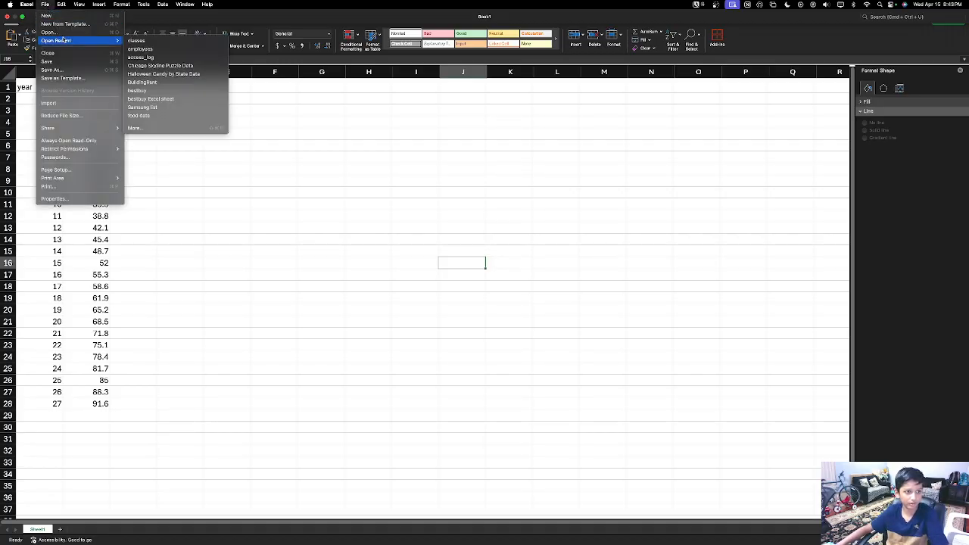
left_click(150, 42)
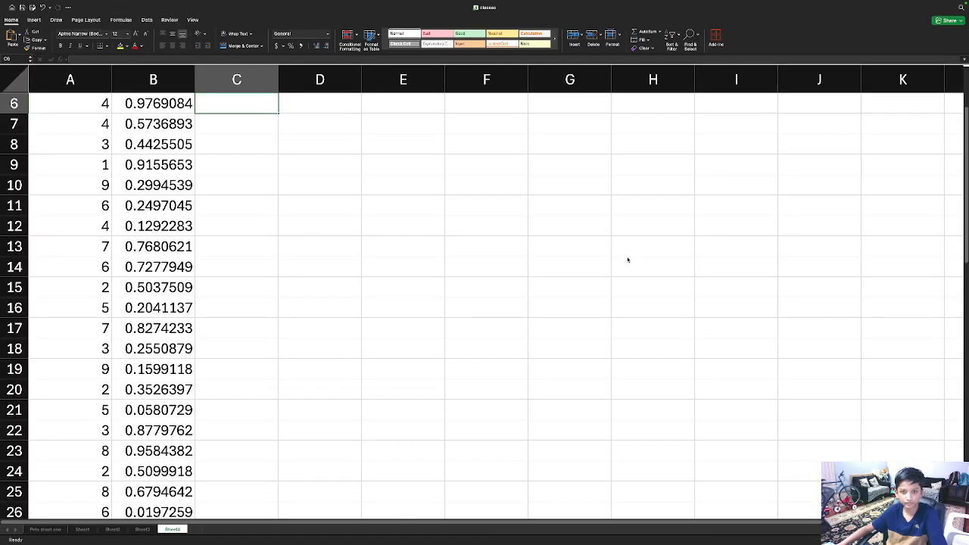
Step: Switch to the 'Profit sheet one' car sales sheet, select cell E21, and show the Insert ribbon
scroll(333, 224, "down", 3)
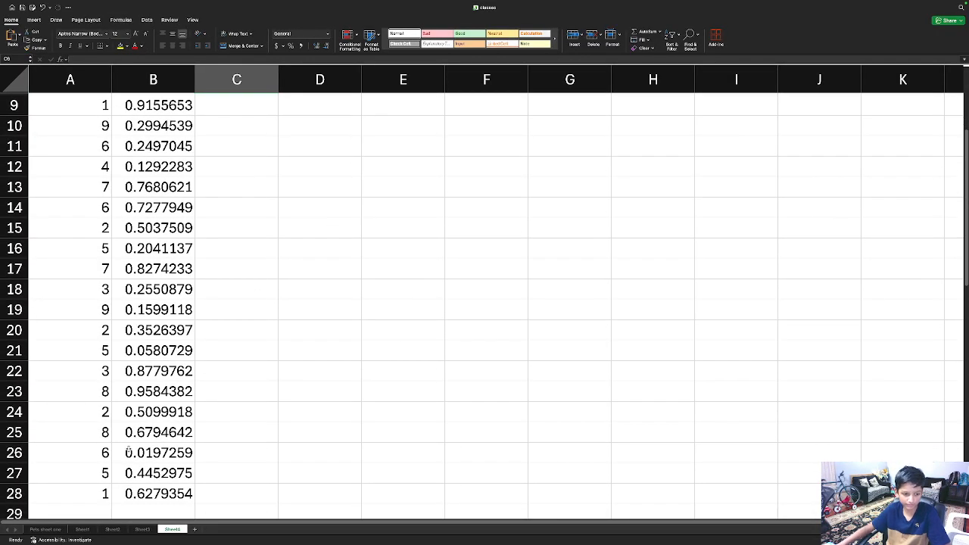
left_click(44, 529)
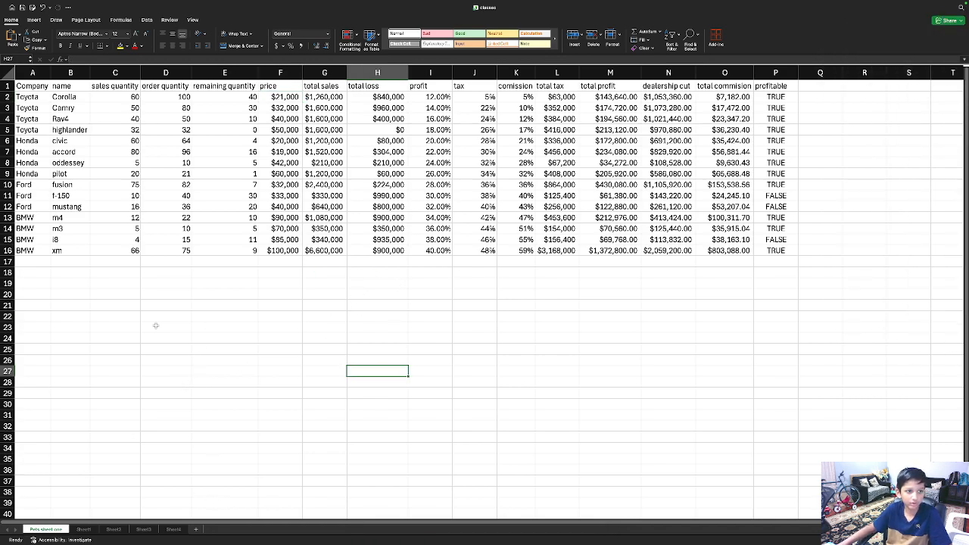
left_click(225, 308)
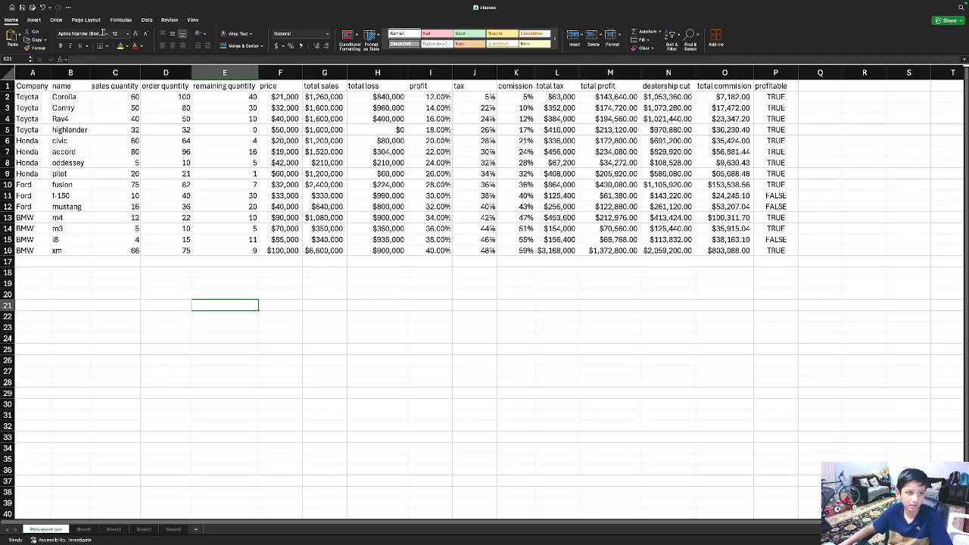
left_click(34, 20)
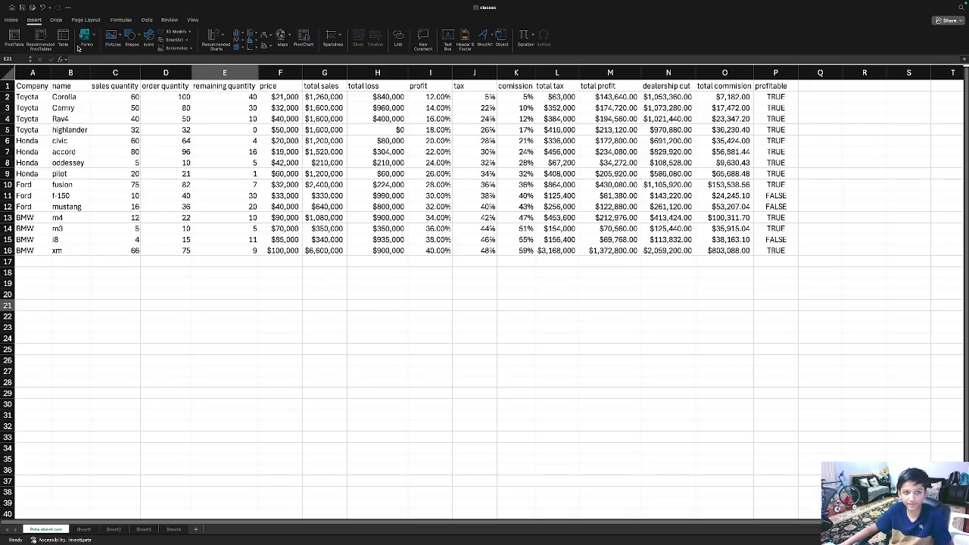
left_click(333, 36)
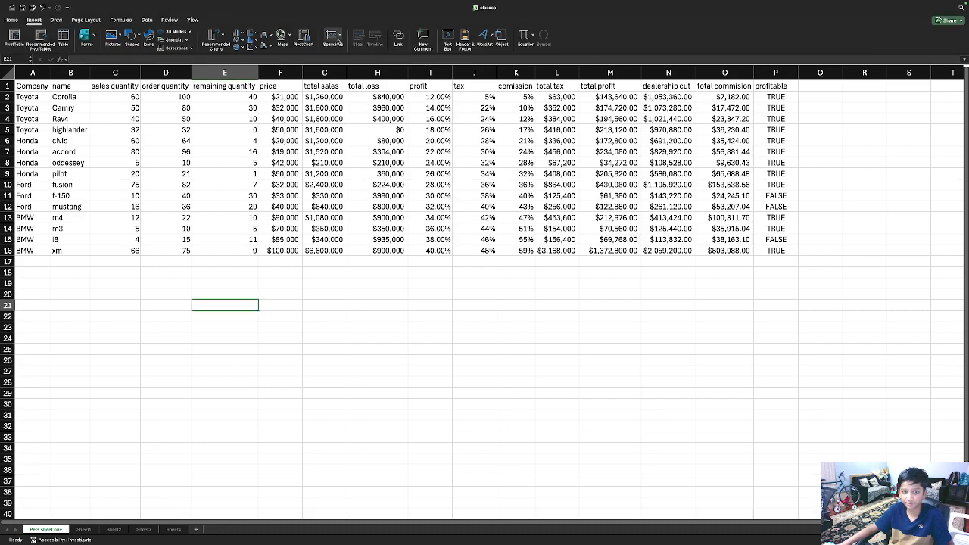
left_click(337, 35)
left_click(364, 2)
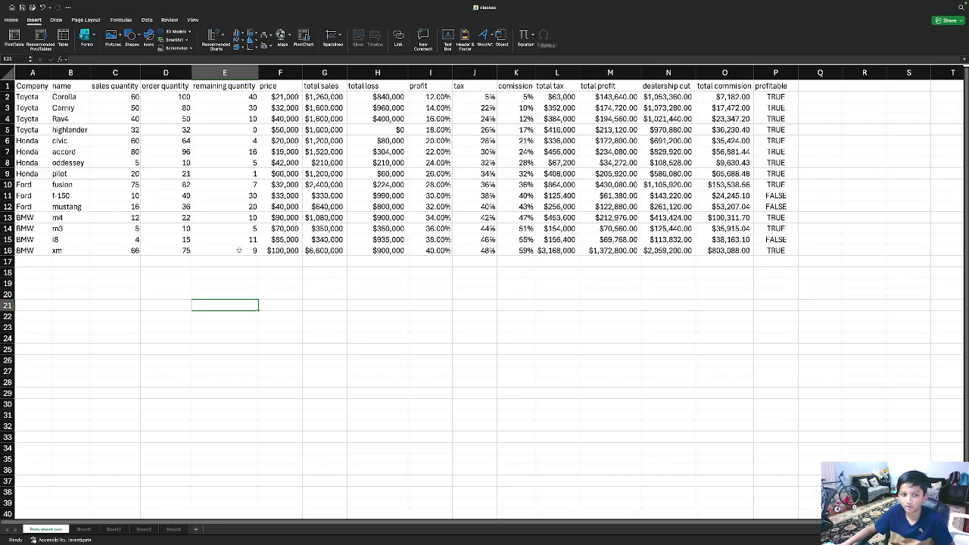
scroll(389, 79, "down", 1)
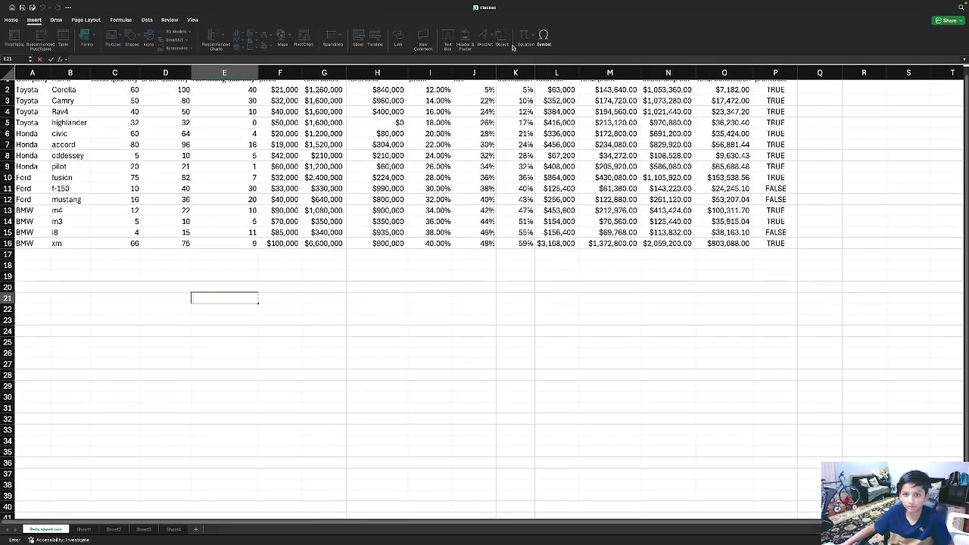
left_click(543, 36)
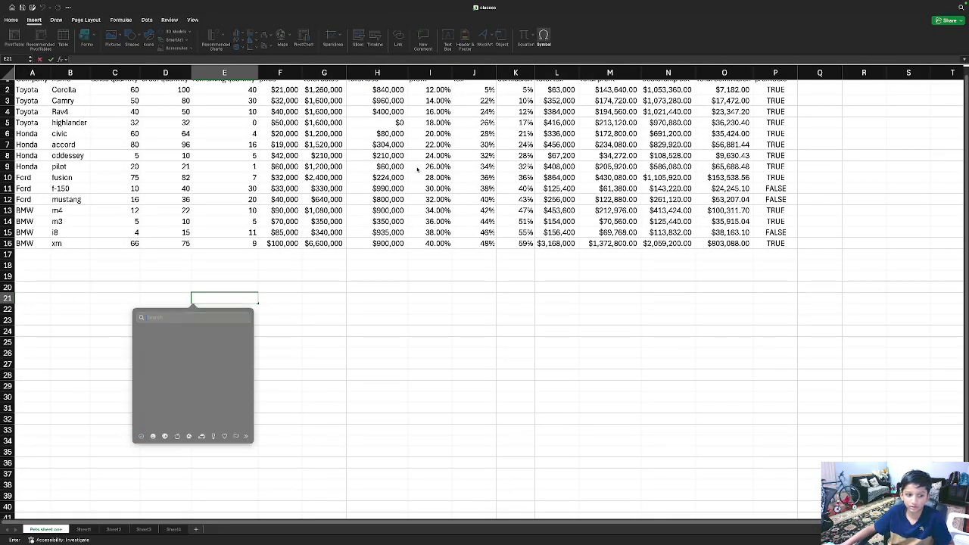
scroll(340, 203, "up", 1)
left_click(290, 392)
type("=")
left_click(290, 391)
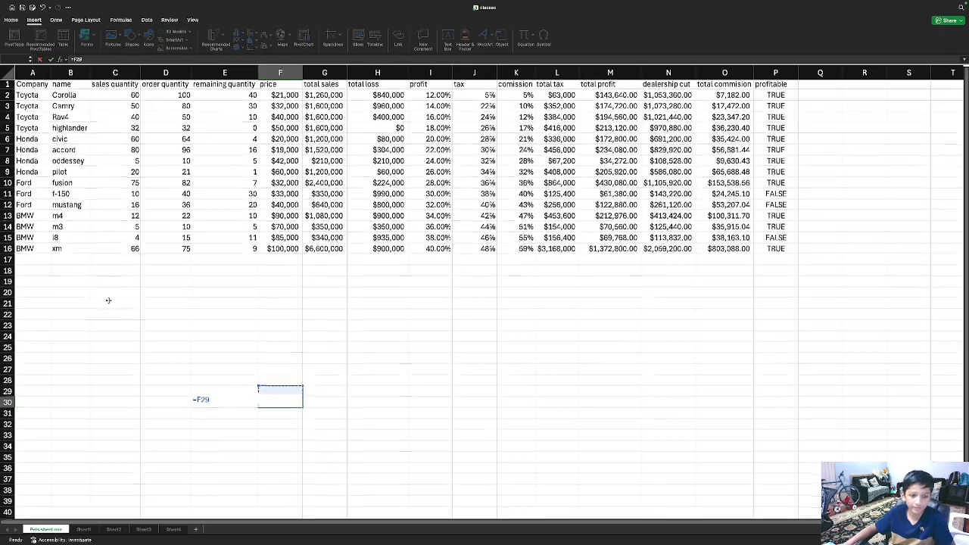
left_click(109, 301)
left_click(247, 346)
left_click(318, 270)
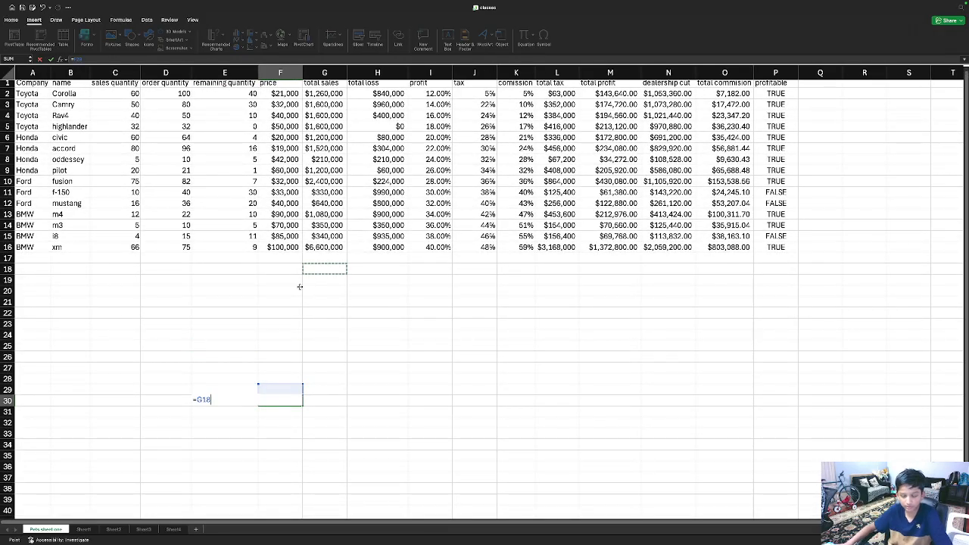
key("Escape")
scroll(300, 288, "down", 1)
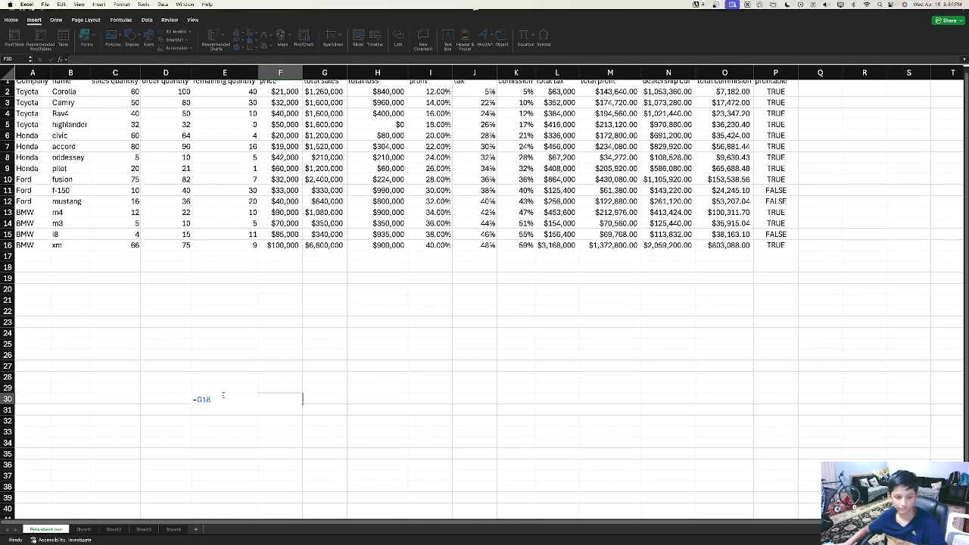
left_click(266, 408)
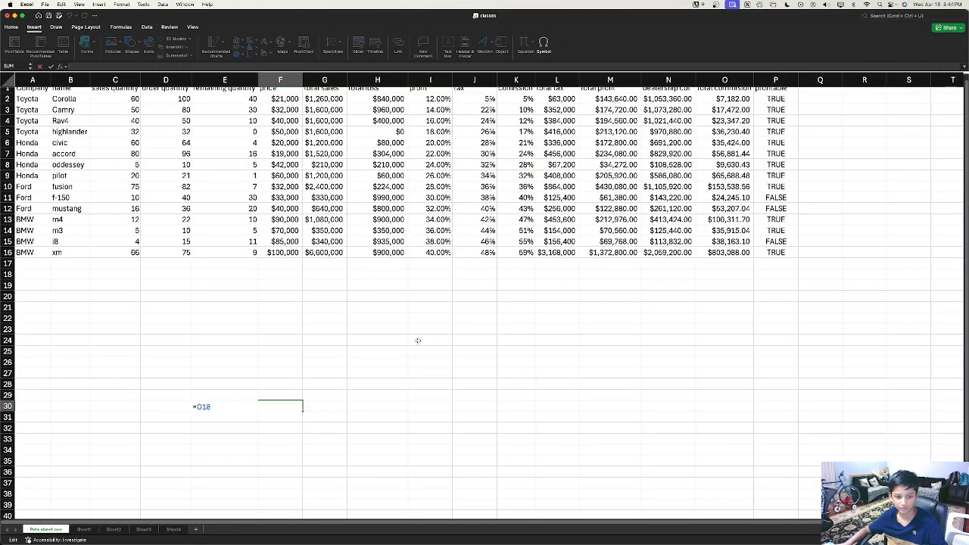
key("Escape")
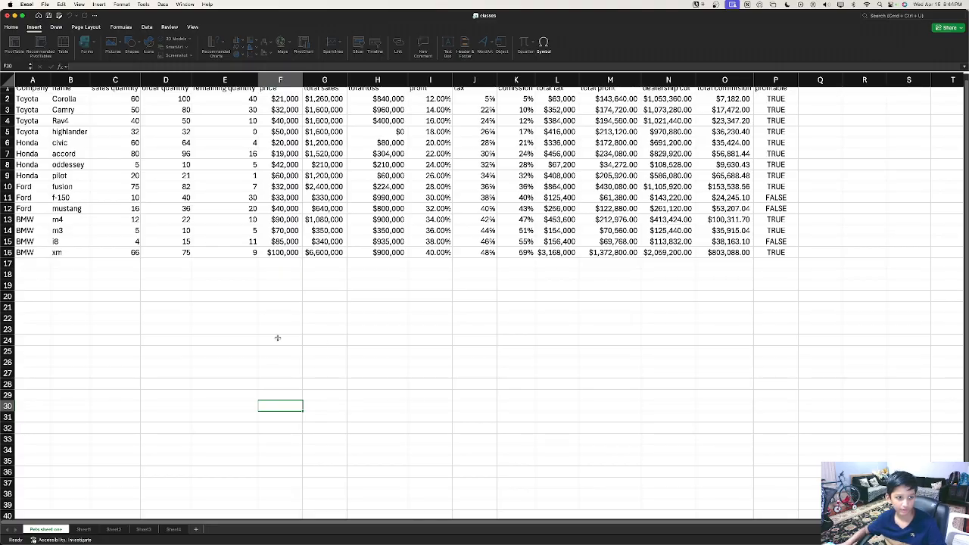
left_click(277, 340)
scroll(268, 346, "up", 1)
scroll(268, 346, "down", 1)
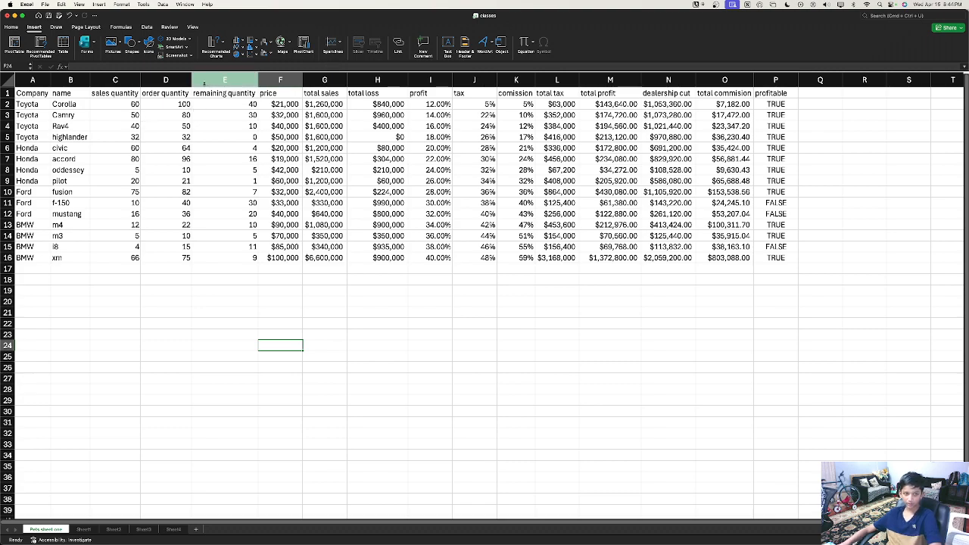
Step: Select the price column F together with the order quantity column D
left_click(177, 80)
left_click(274, 81)
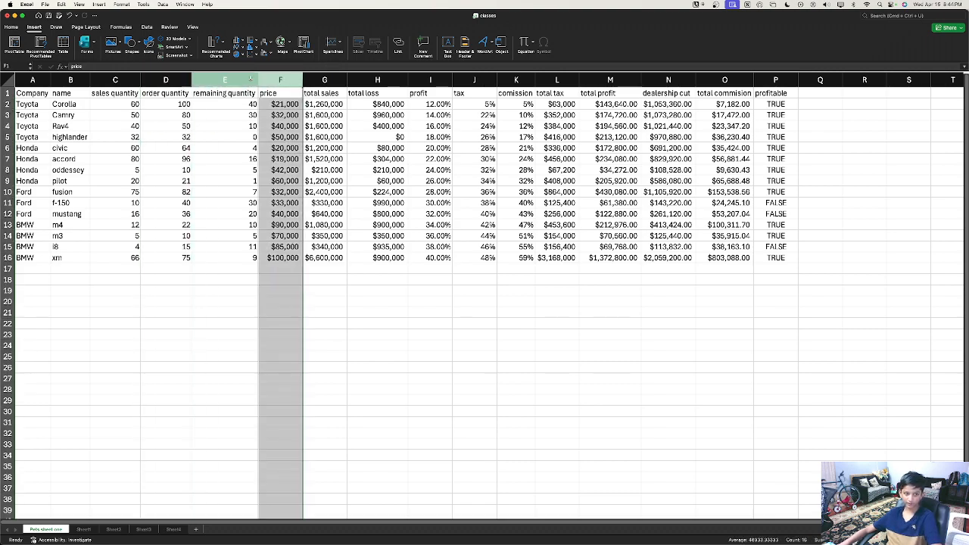
left_click(165, 80, "super")
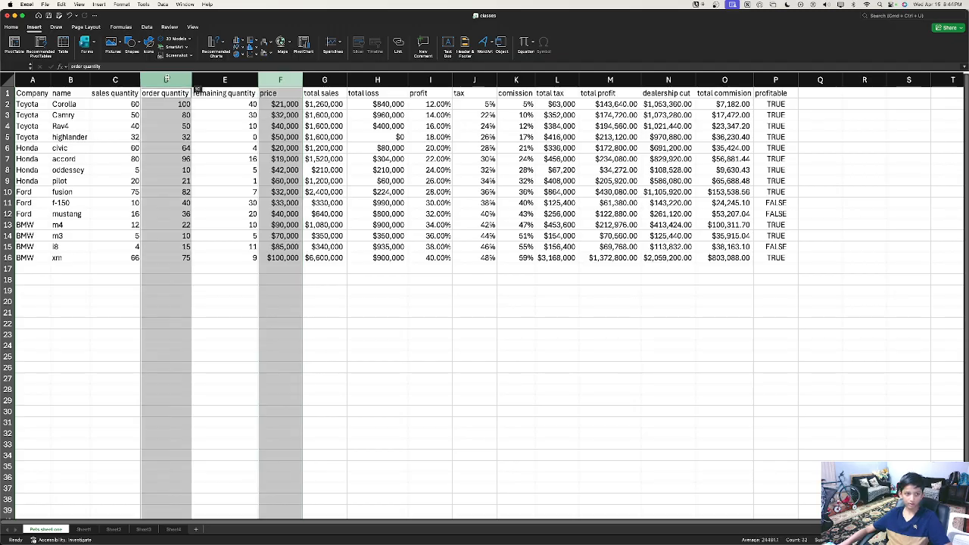
left_click(266, 79, "super")
left_click(174, 80, "super")
left_click_drag(174, 81, 152, 114)
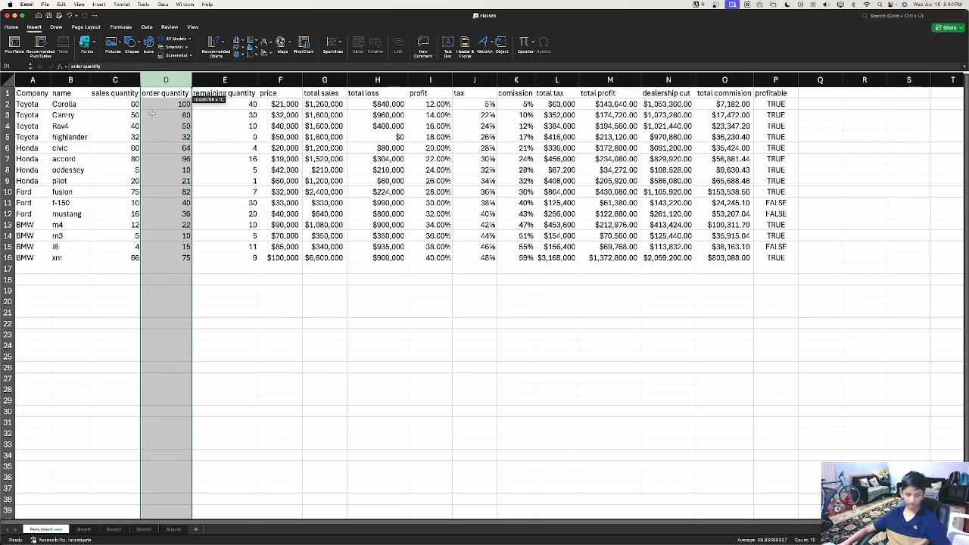
left_click(279, 292)
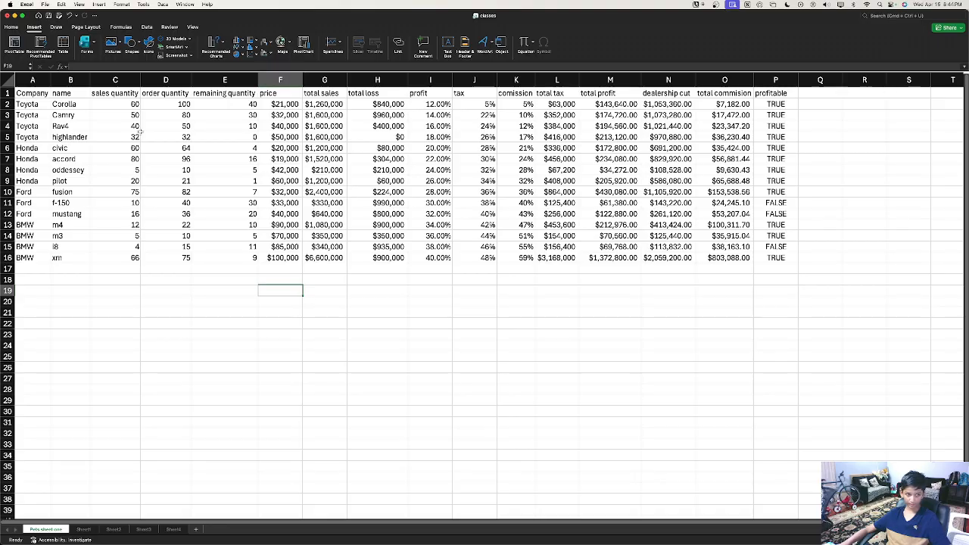
left_click(280, 79)
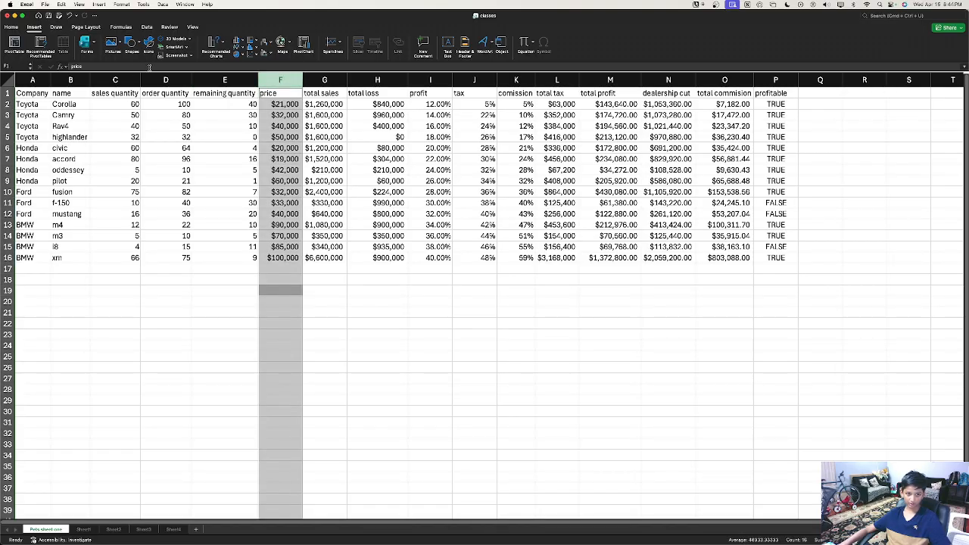
left_click(153, 81, "super")
left_click(572, 346)
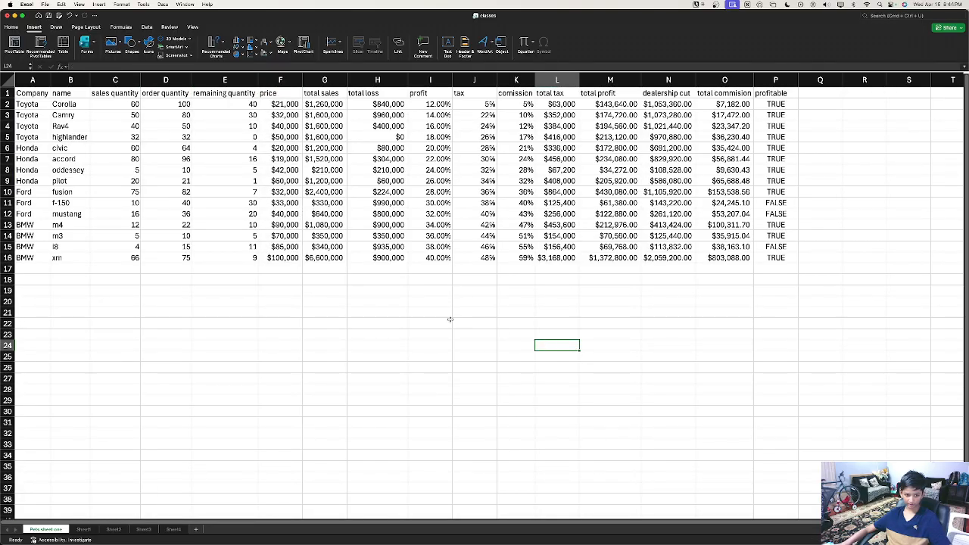
left_click(279, 80, "super")
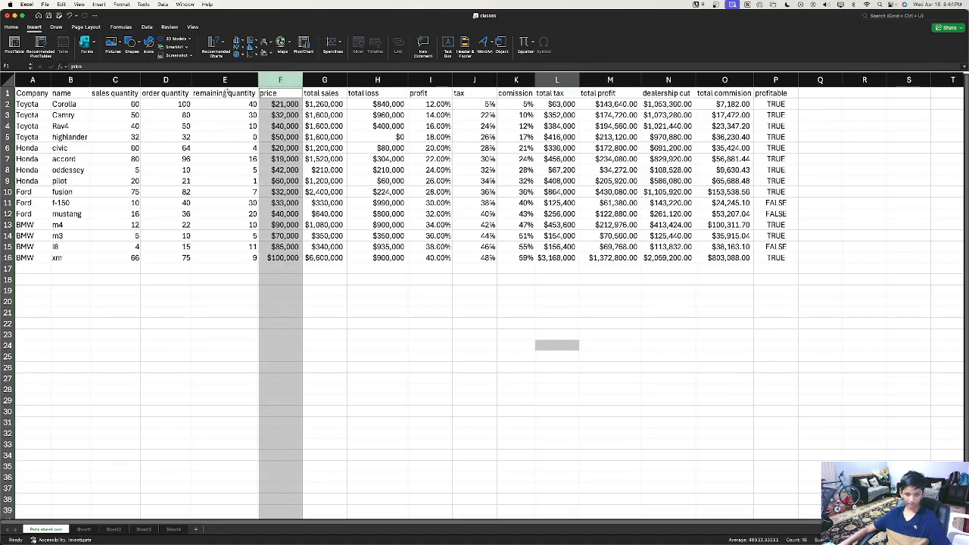
left_click(173, 80, "super")
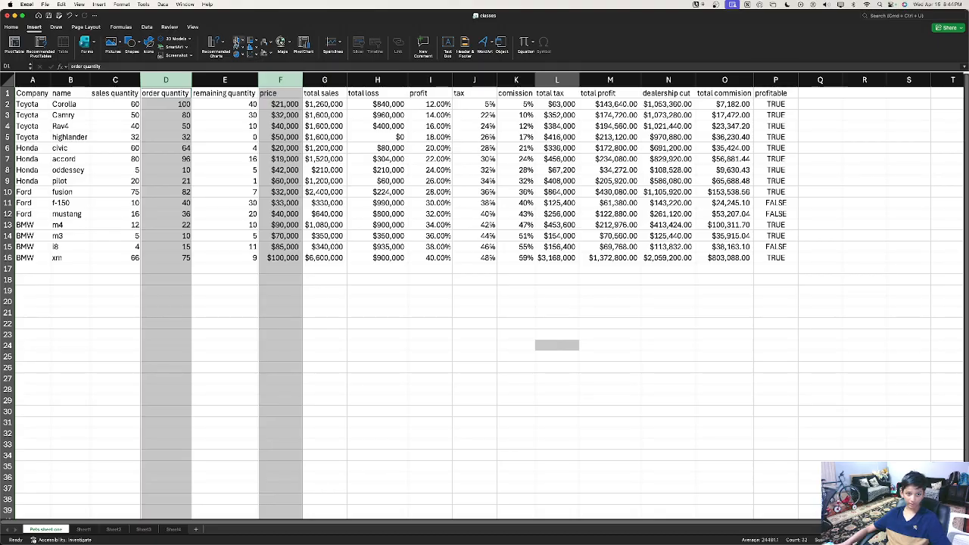
Step: Try a clustered column chart, dismiss the combine-types warning, and reselect a single column for charting
left_click(239, 42)
left_click(244, 76)
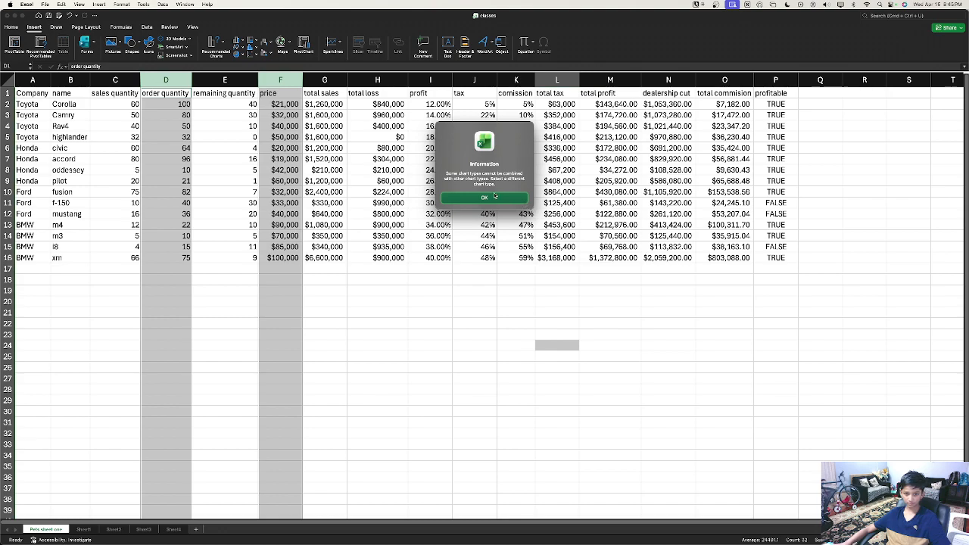
left_click(485, 199)
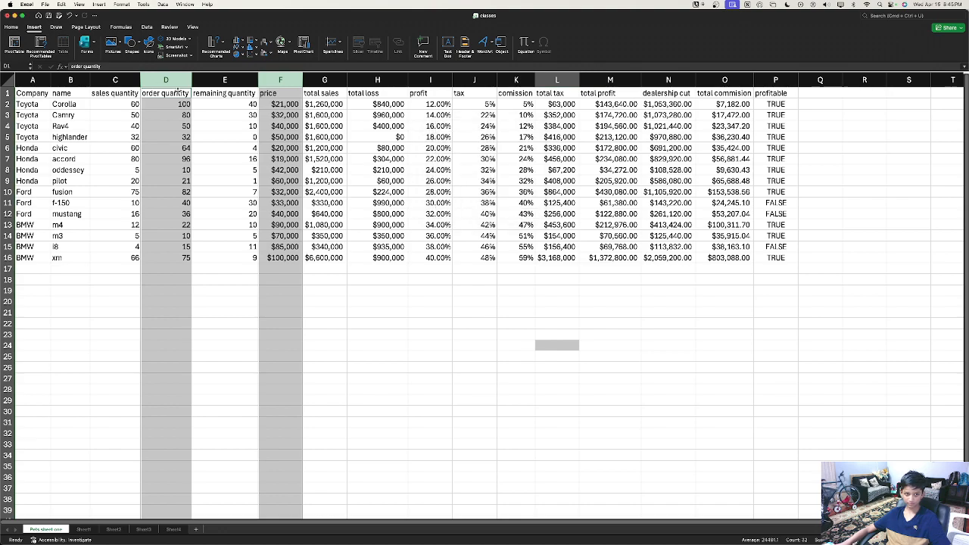
left_click(170, 79, "super")
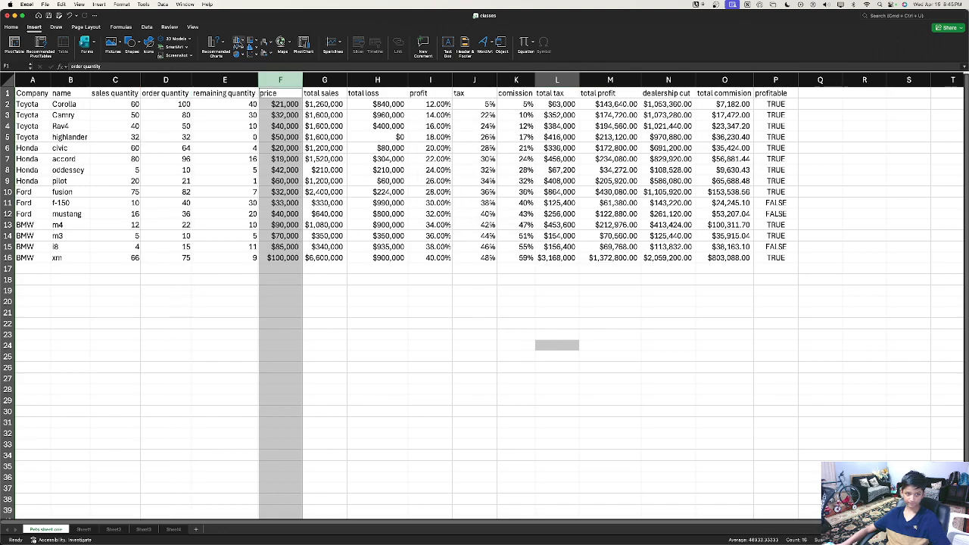
left_click(239, 42)
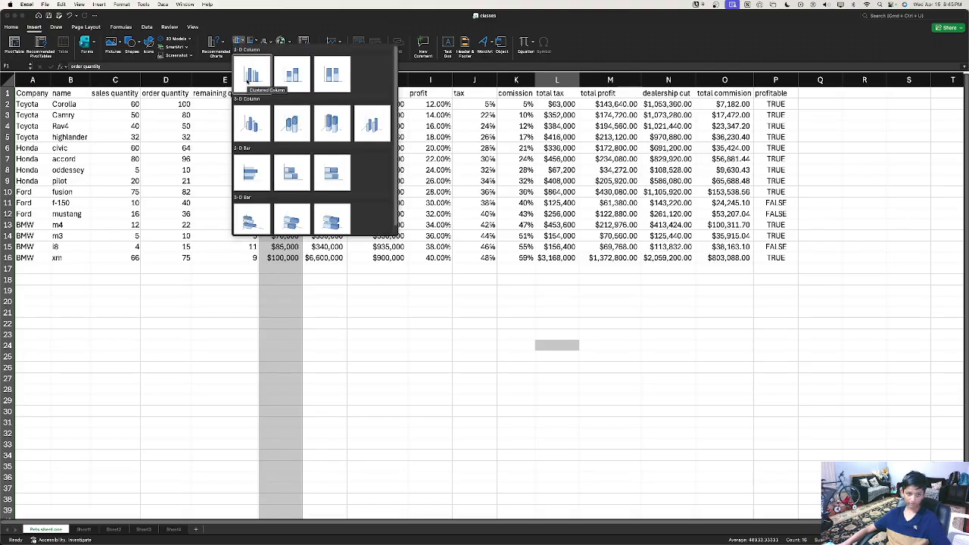
Step: Insert a clustered column chart of prices, move it below the table, and open Select Data from the Series1 legend entry
left_click(250, 75)
left_click_drag(452, 253, 322, 301)
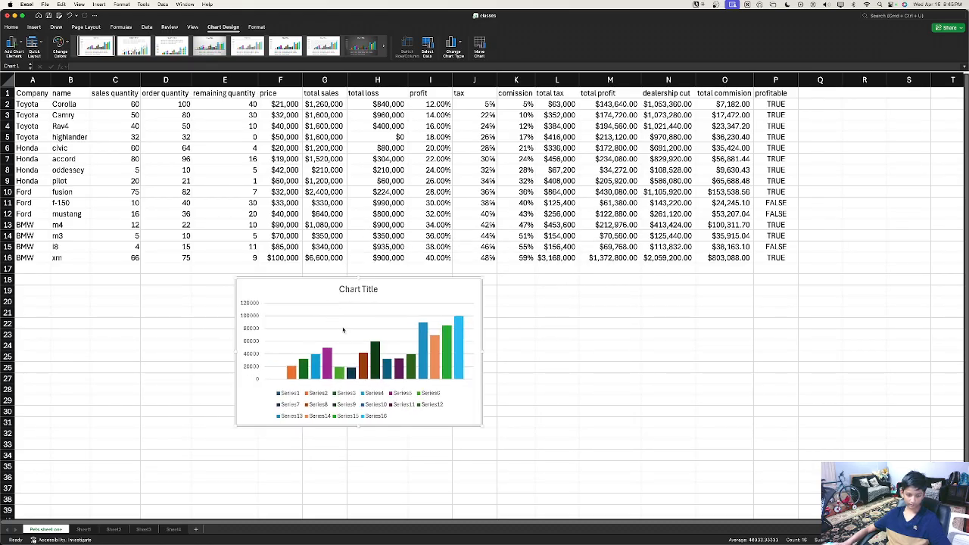
left_click(295, 374)
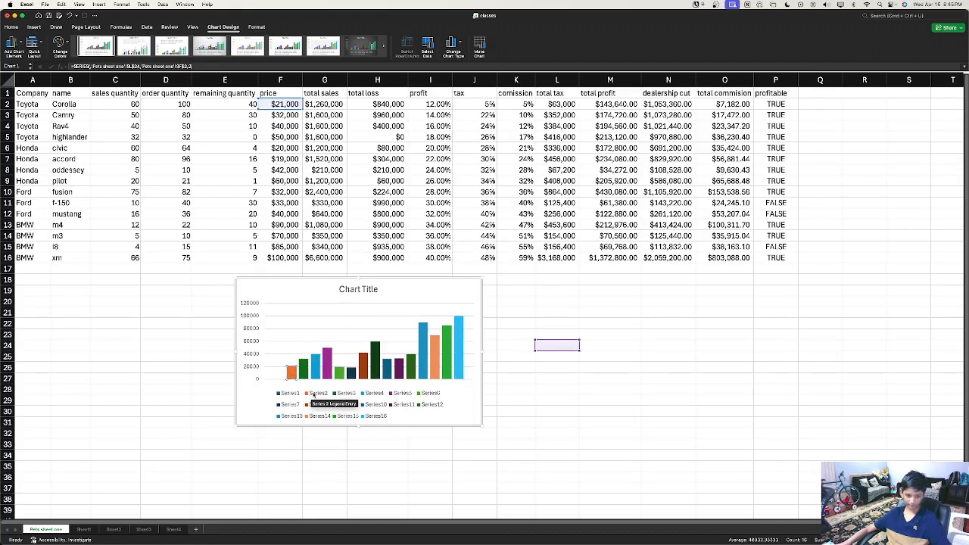
double_click(290, 395)
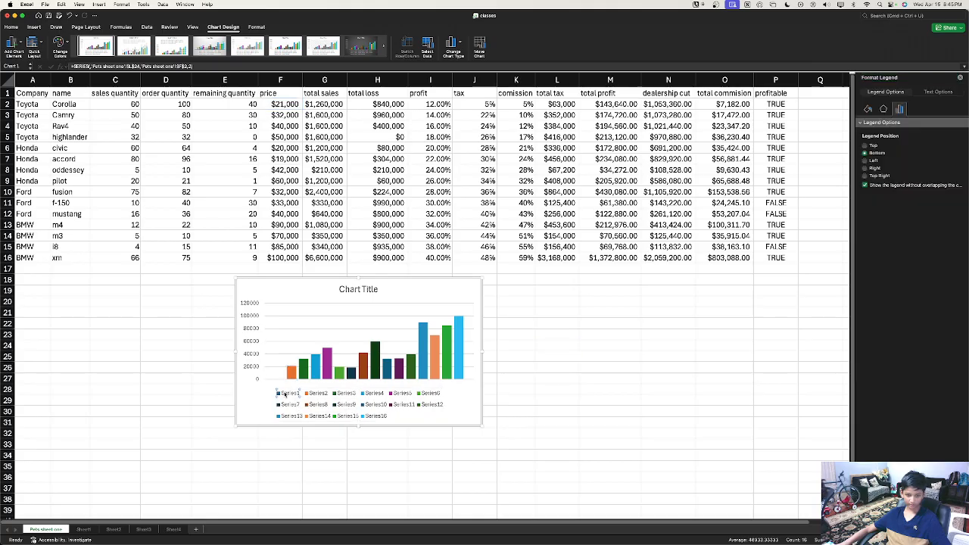
left_click(285, 394)
right_click(287, 394)
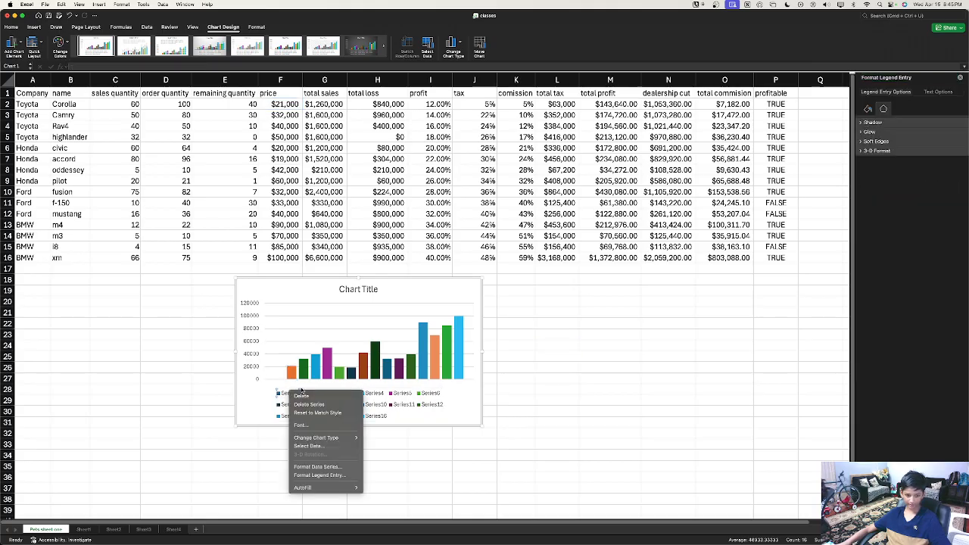
left_click(320, 446)
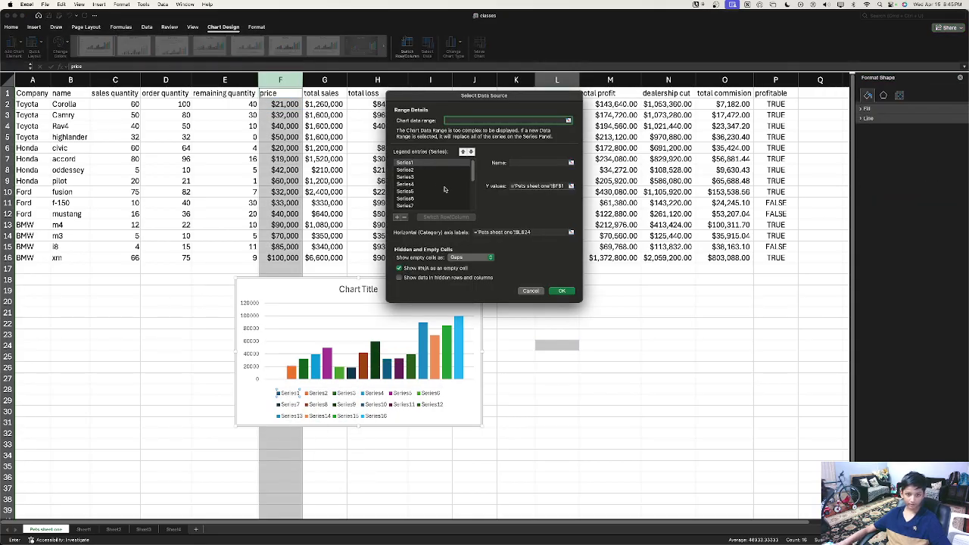
Step: Inspect which cells the individual series such as Series6 and Series7 draw their values from
left_click(418, 177)
left_click(407, 191)
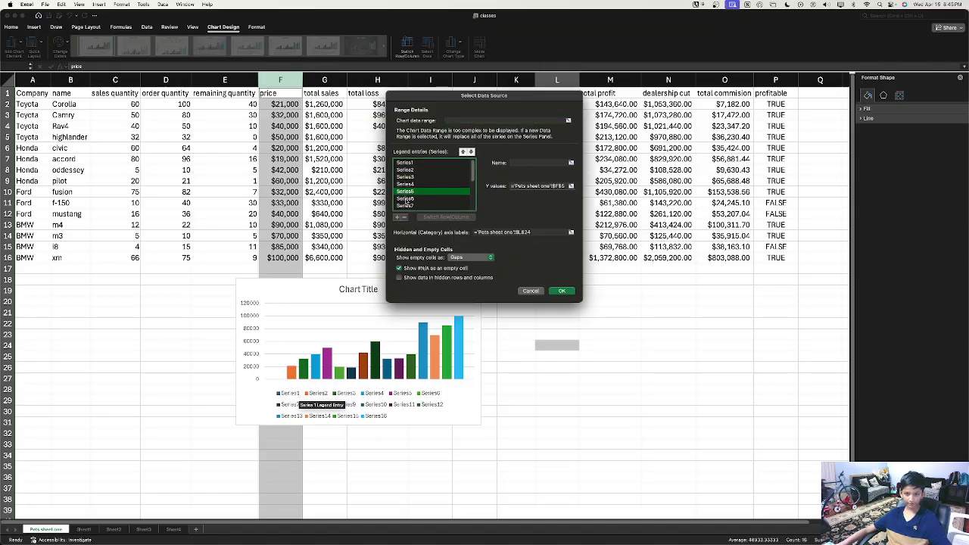
left_click(408, 198)
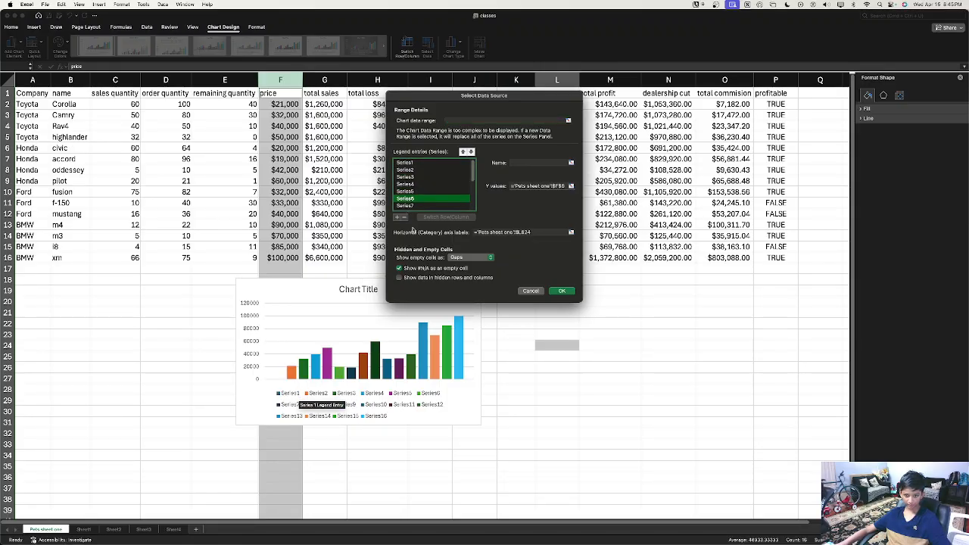
left_click(560, 187)
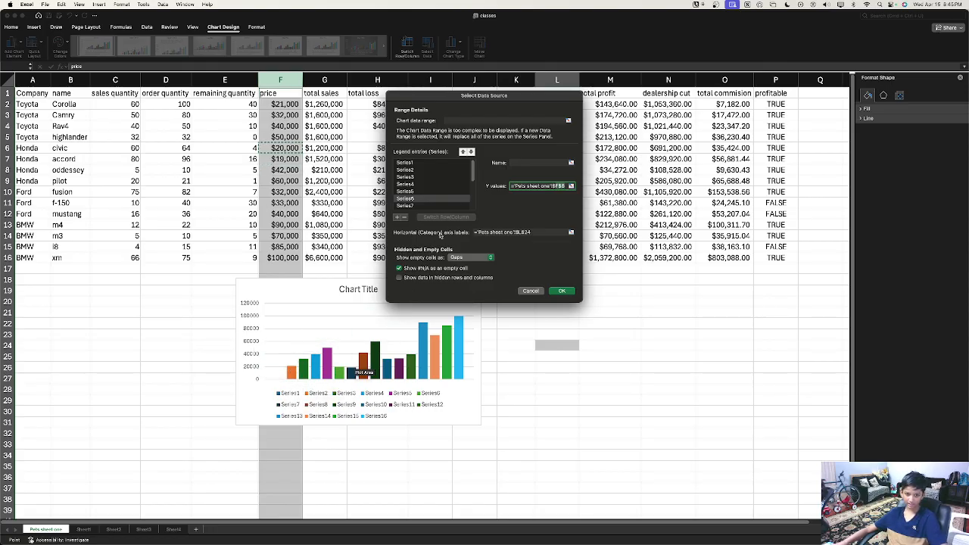
scroll(433, 225, "up", 1)
scroll(432, 203, "down", 1)
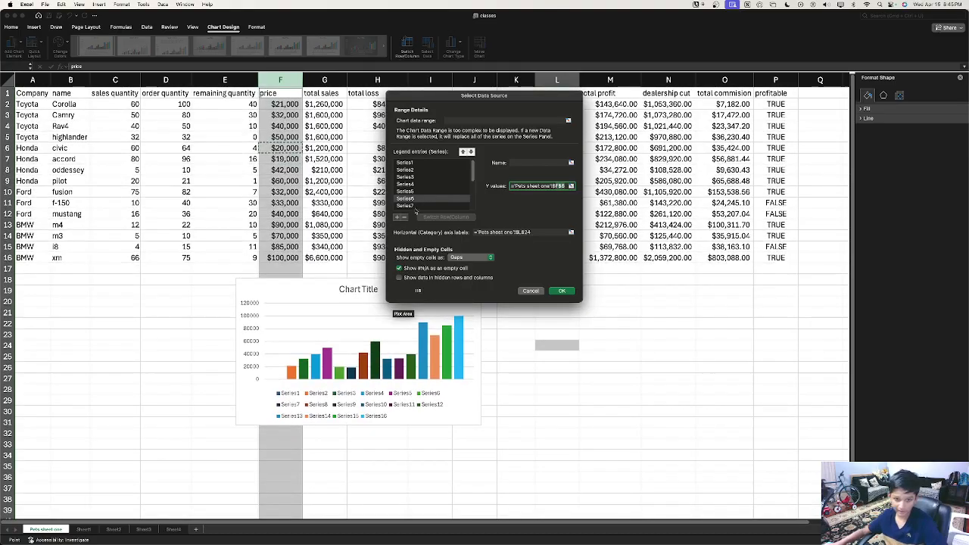
left_click(413, 206)
key("Up")
key("Up")
key("Up")
key("Up")
key("Up")
key("Up")
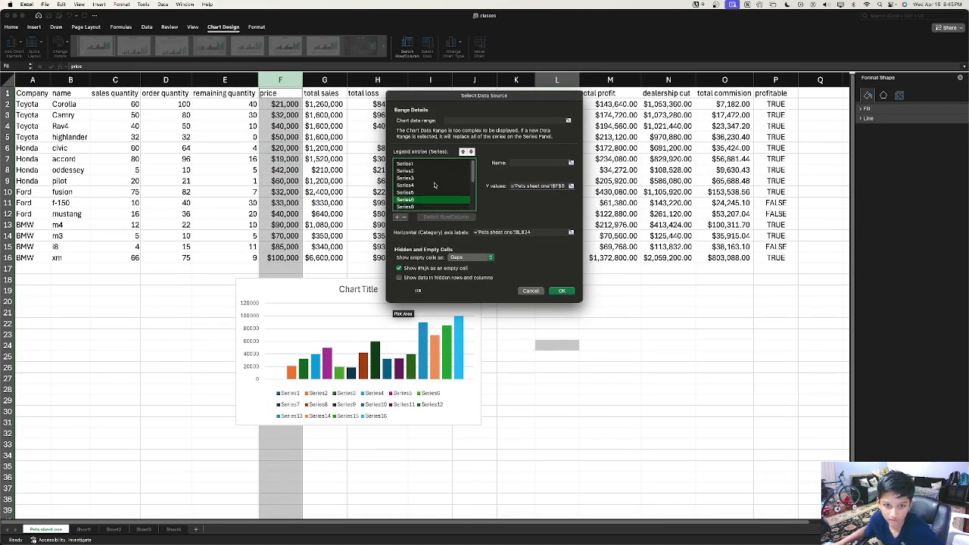
Step: Remove all sixteen series from the chart
left_click(406, 218)
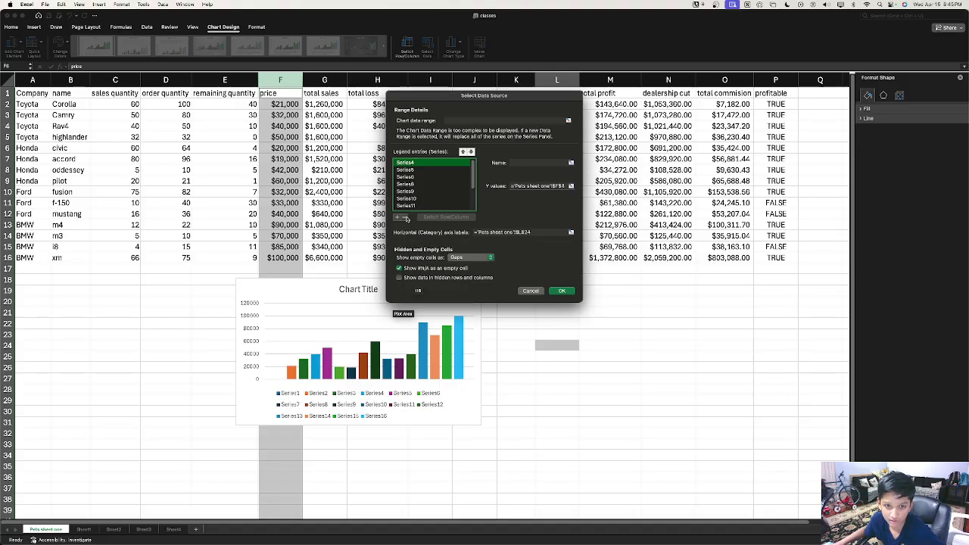
left_click(406, 218)
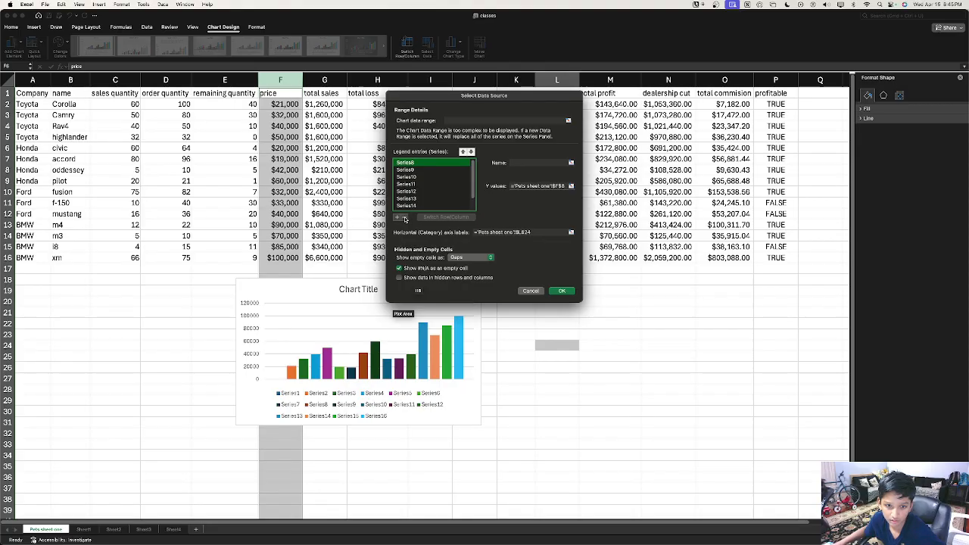
left_click(405, 218)
scroll(413, 189, "down", 2)
left_click(417, 207)
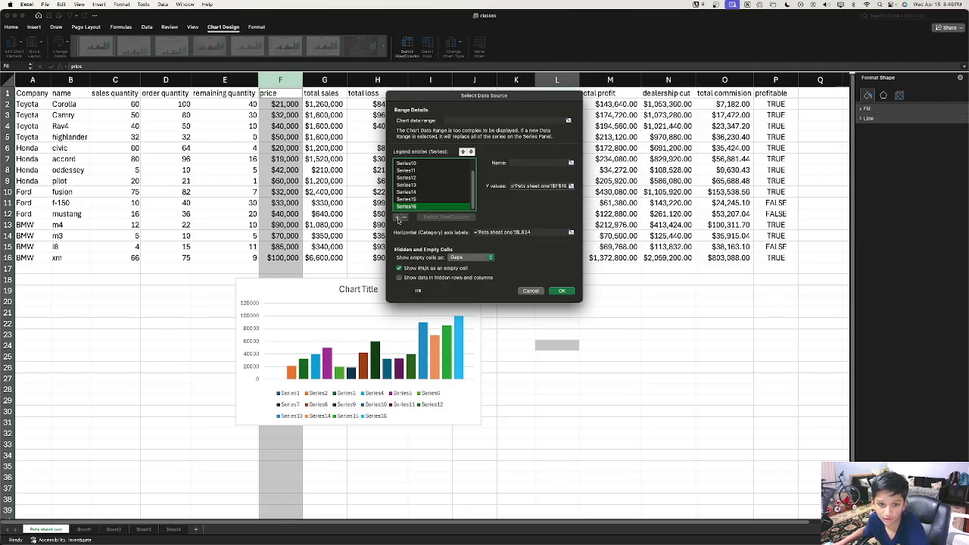
left_click(402, 218)
left_click(401, 218)
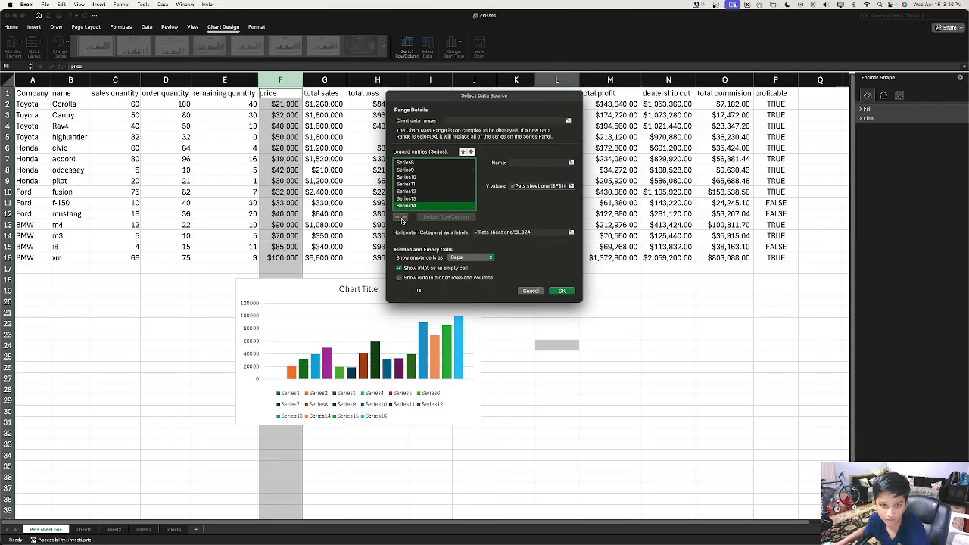
left_click(402, 218)
left_click(404, 218)
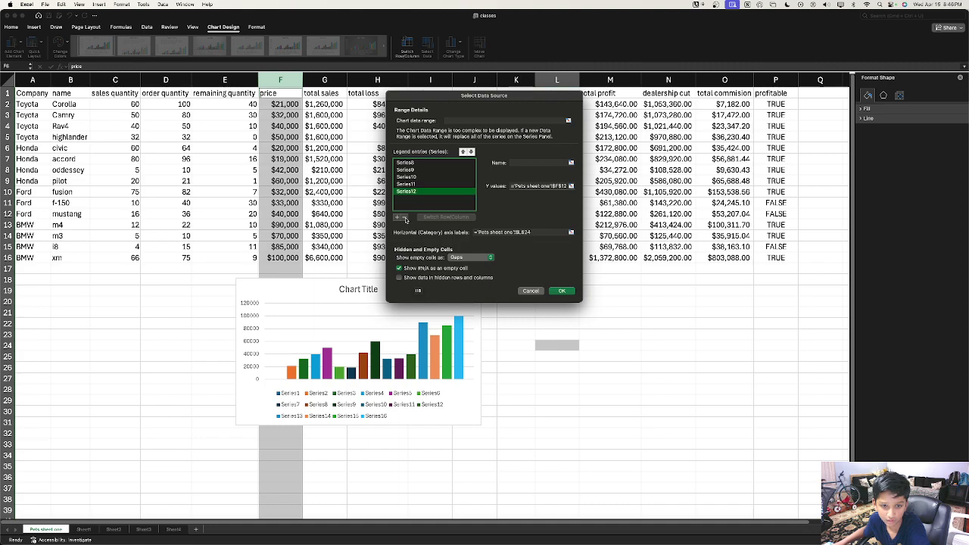
left_click(404, 218)
left_click(404, 218)
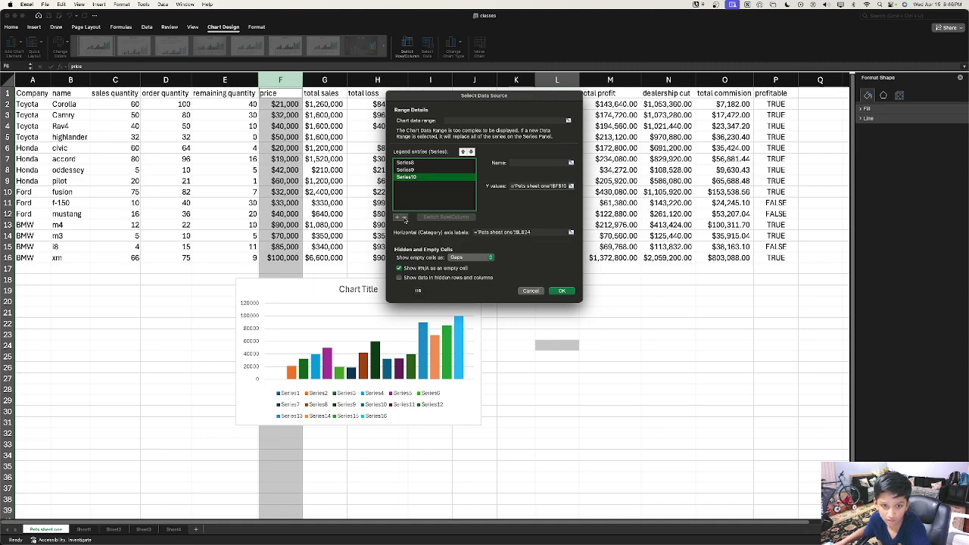
left_click(404, 218)
left_click(404, 219)
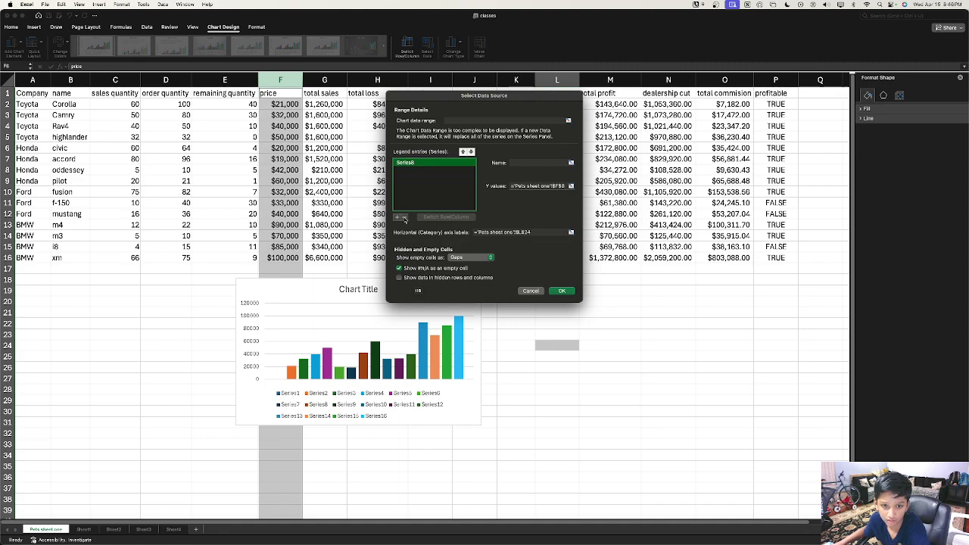
left_click(404, 218)
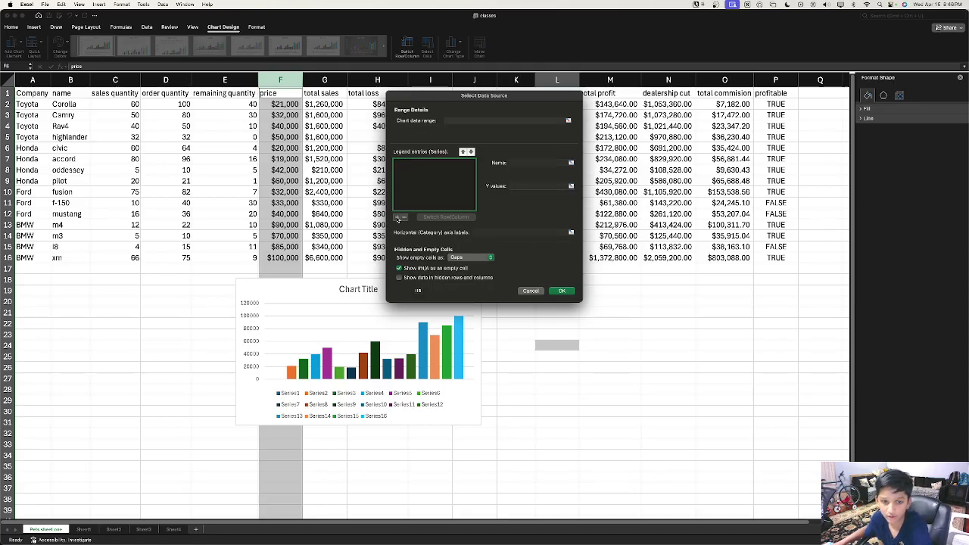
Step: Add one new series with its values set to the whole column D and confirm
left_click(397, 218)
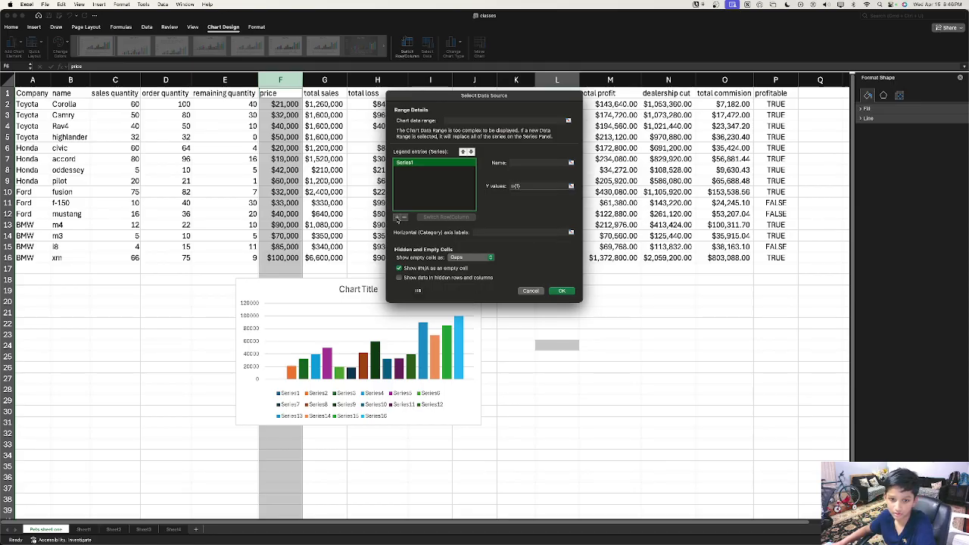
left_click(523, 185)
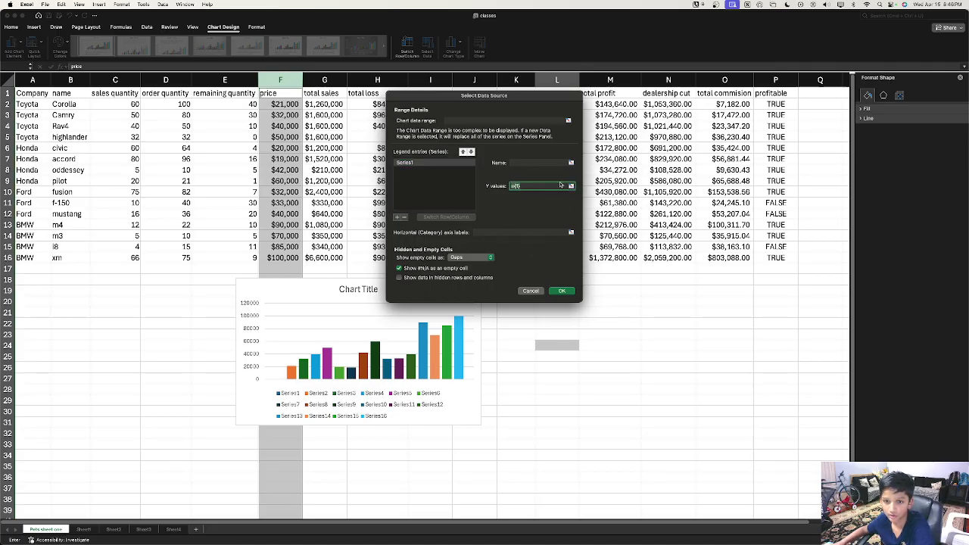
left_click(571, 185)
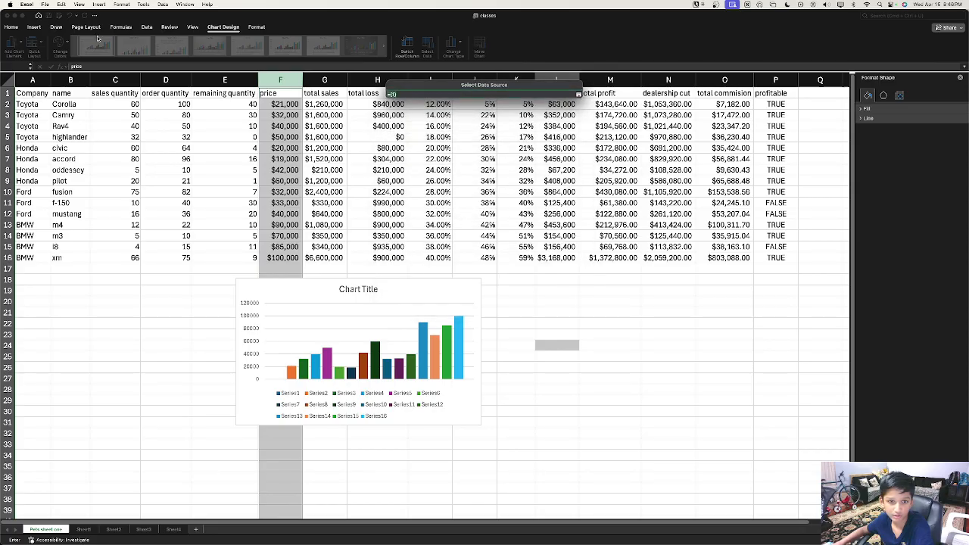
left_click(168, 80)
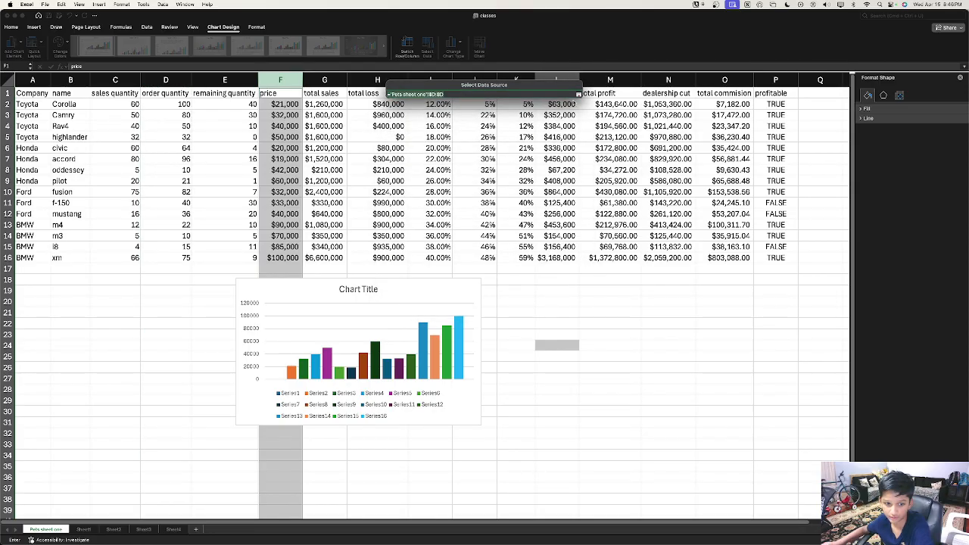
left_click(578, 94)
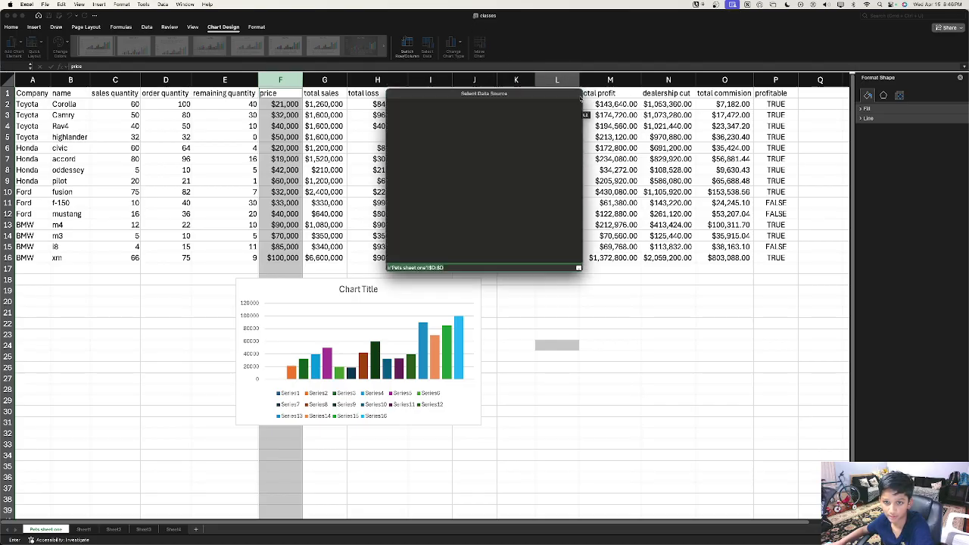
left_click(559, 293)
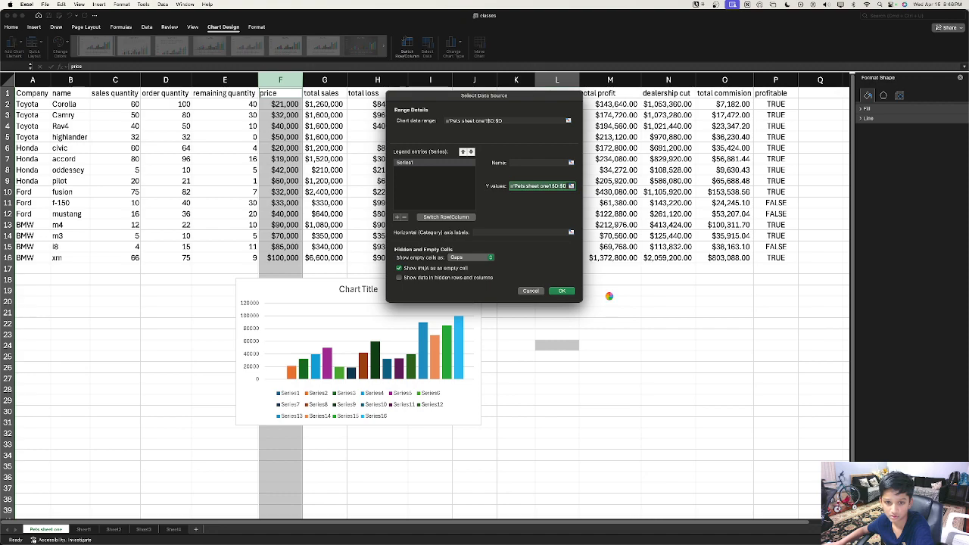
left_click(418, 356)
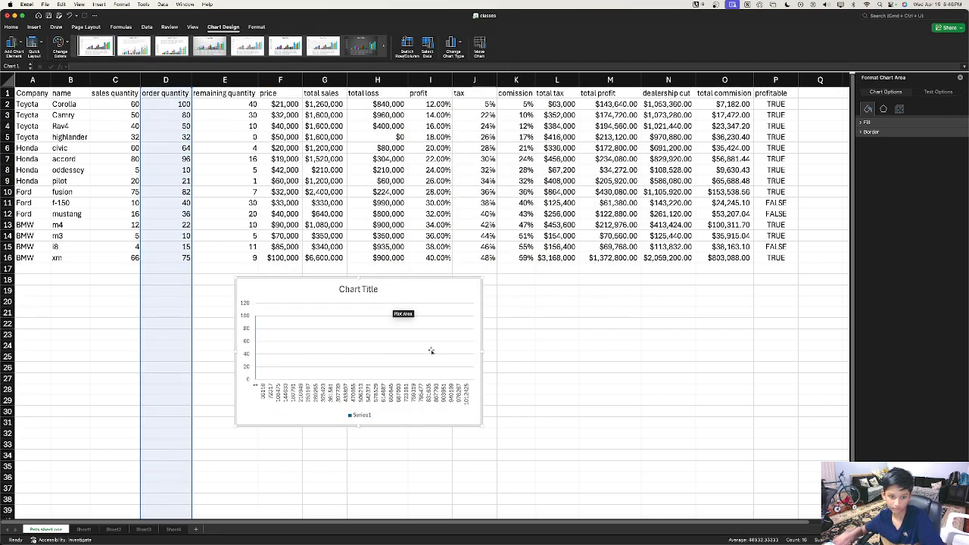
Step: Delete the existing order quantity chart
left_click(278, 302)
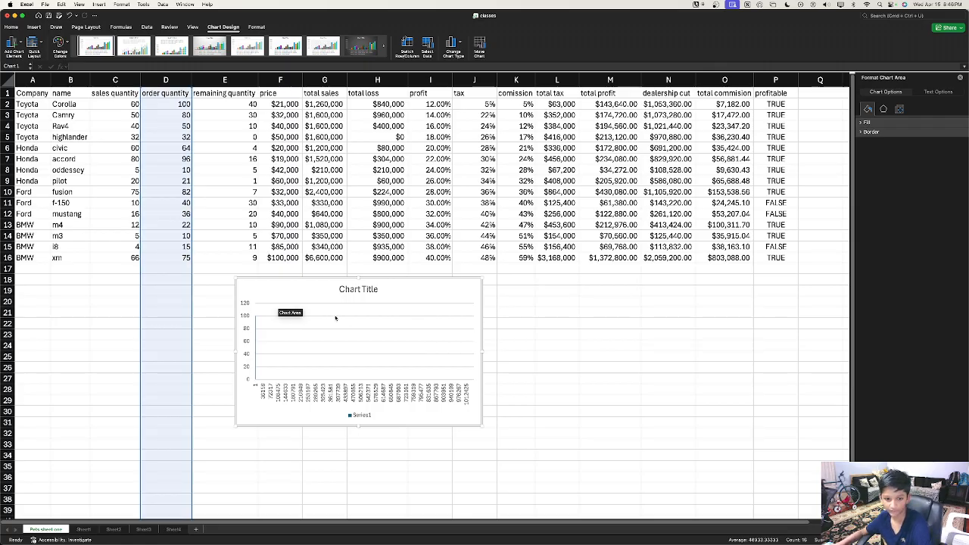
key("Delete")
right_click(376, 282)
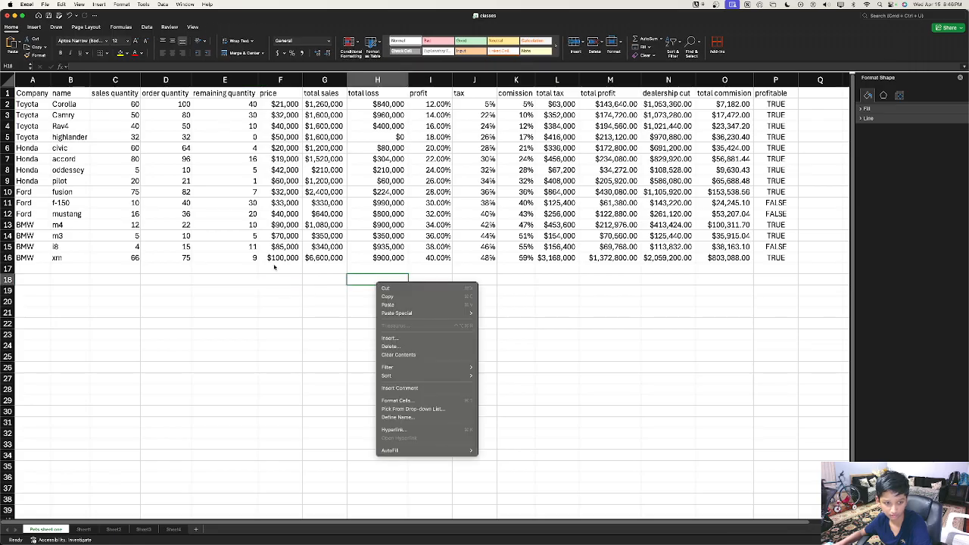
key("Escape")
Step: Insert a clustered column chart of sales quantity column C, move it down, then delete it
left_click(113, 94)
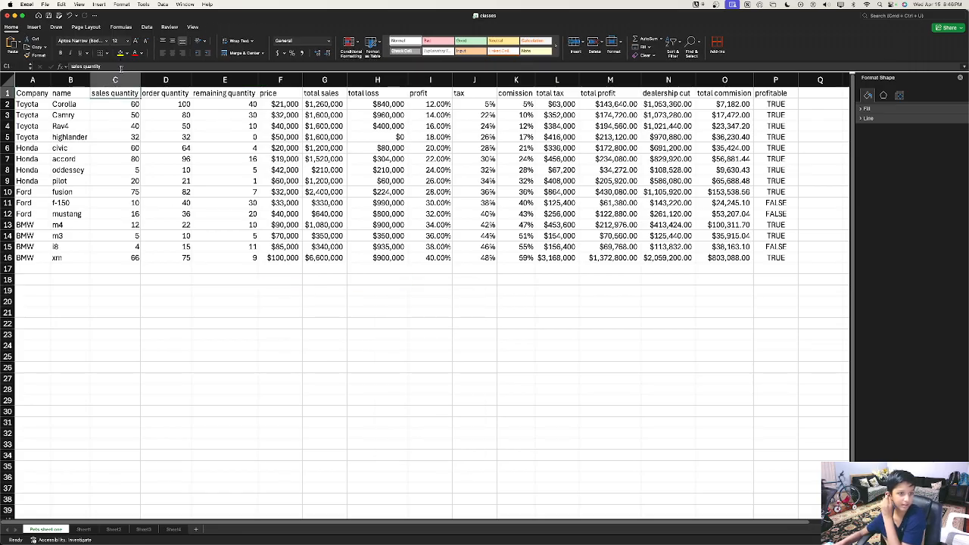
left_click(118, 80)
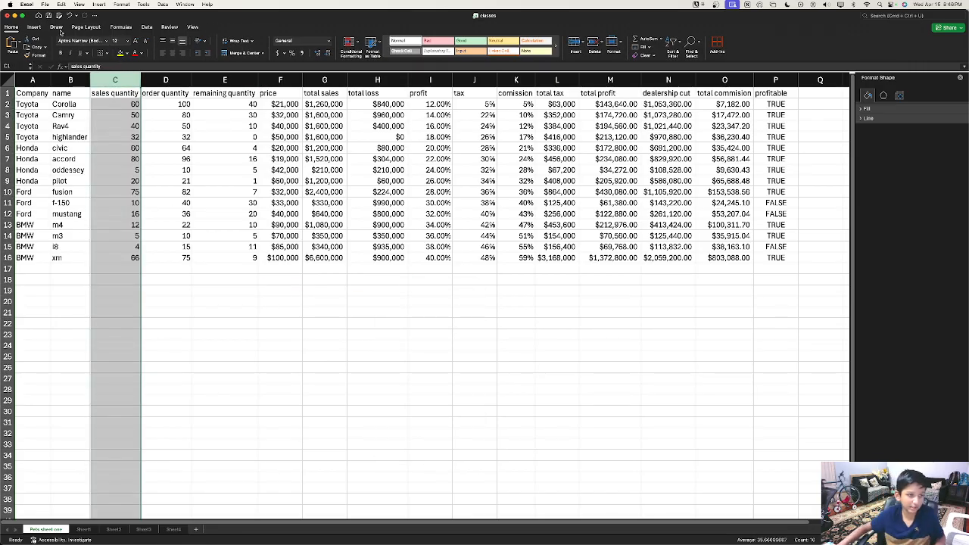
left_click(53, 28)
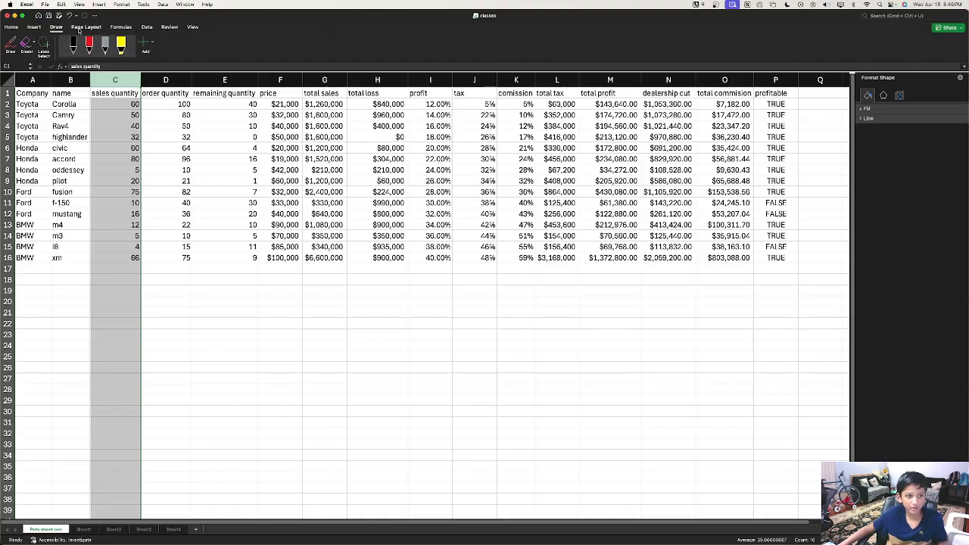
left_click(136, 29)
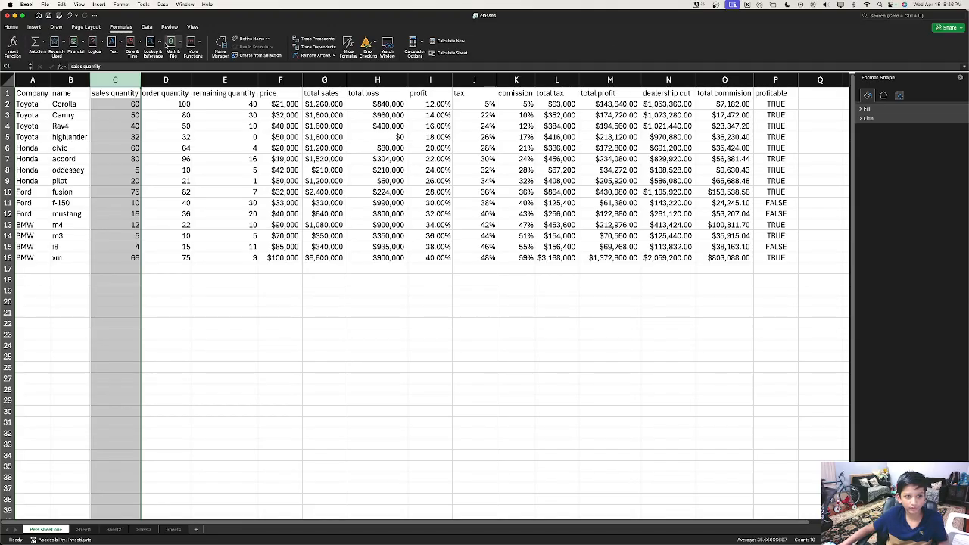
left_click(34, 27)
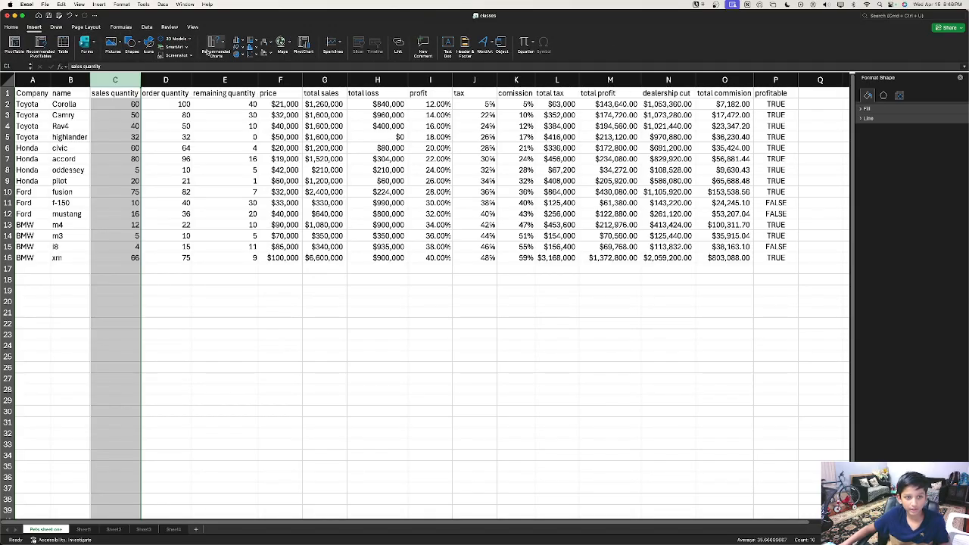
left_click(238, 41)
left_click(250, 76)
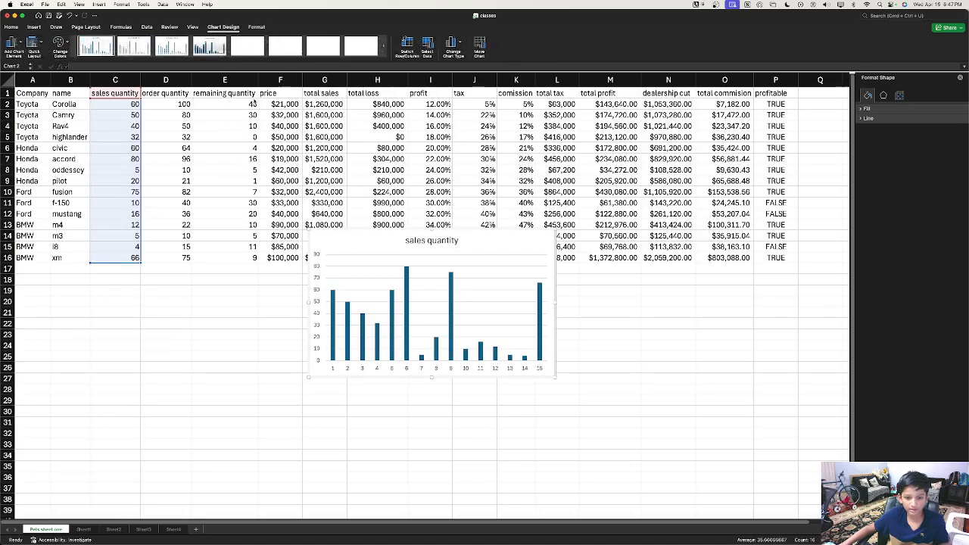
left_click_drag(383, 254, 380, 316)
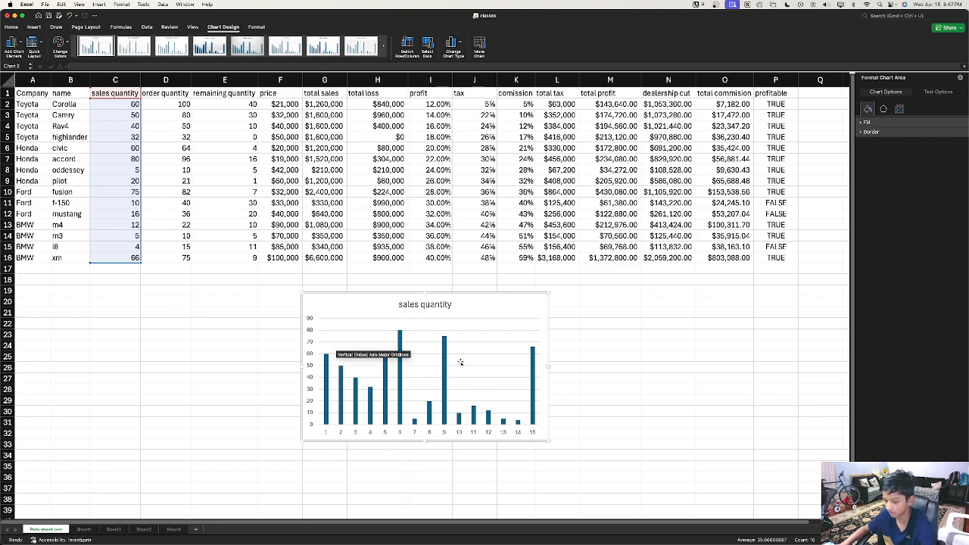
key("Delete")
right_click(465, 321)
left_click(203, 240)
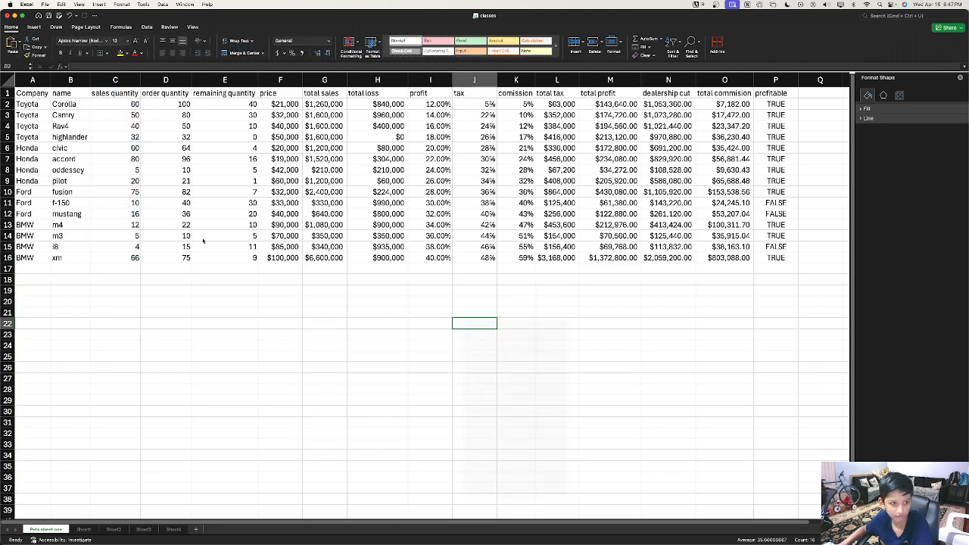
Step: Insert a clustered column chart of order quantity column D and move it below the table
left_click(175, 83)
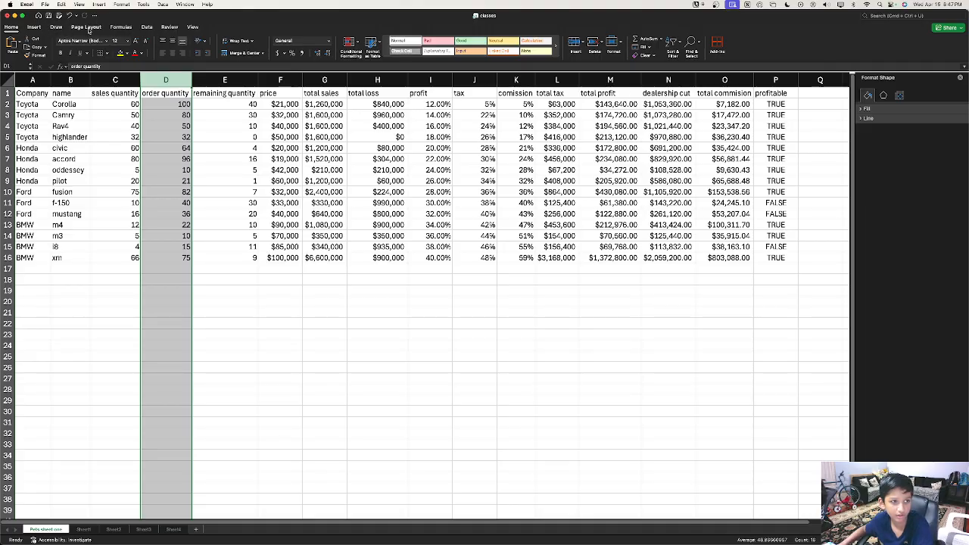
left_click(34, 28)
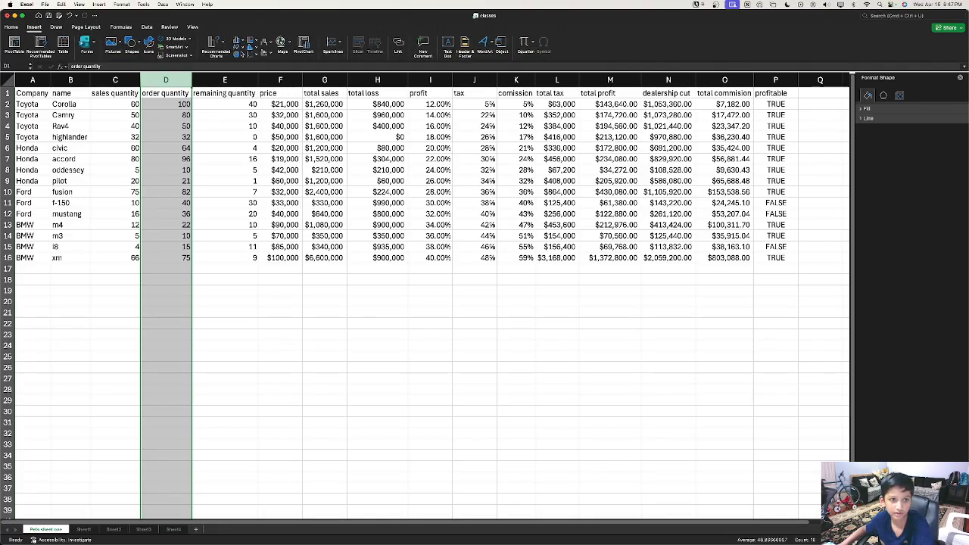
left_click(239, 43)
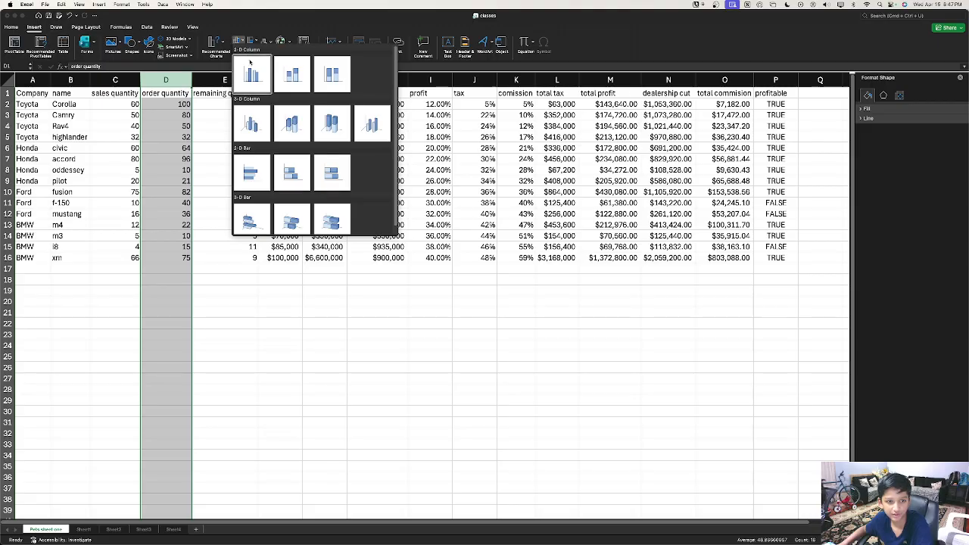
left_click(250, 73)
left_click_drag(437, 242, 424, 267)
key("super+z")
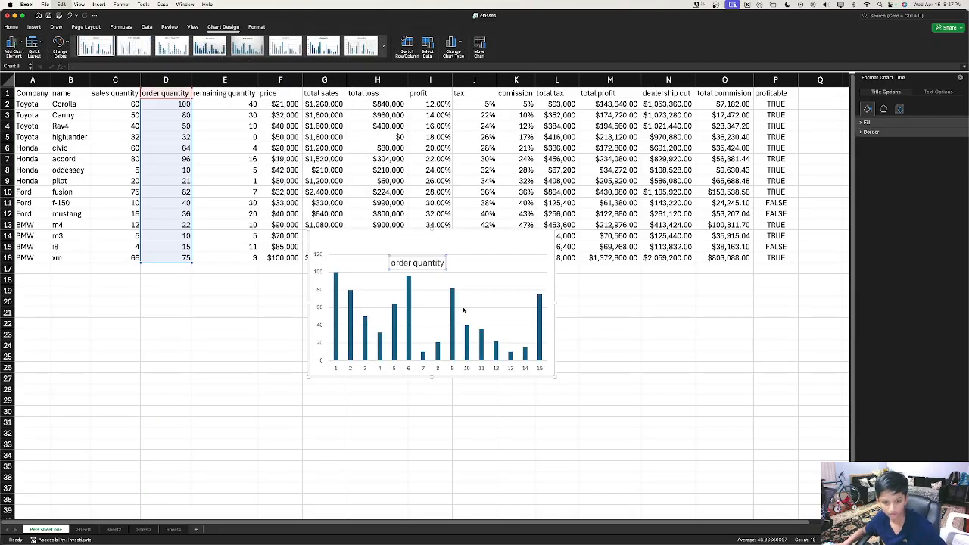
left_click_drag(505, 245, 490, 290)
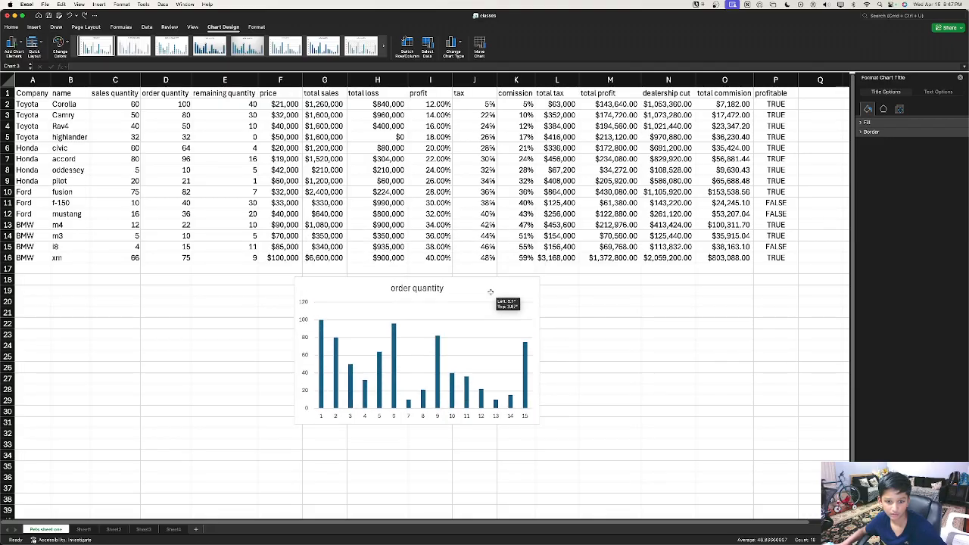
Step: Open the chart's Select Data Source dialog from the plot area's context menu
left_click(321, 419)
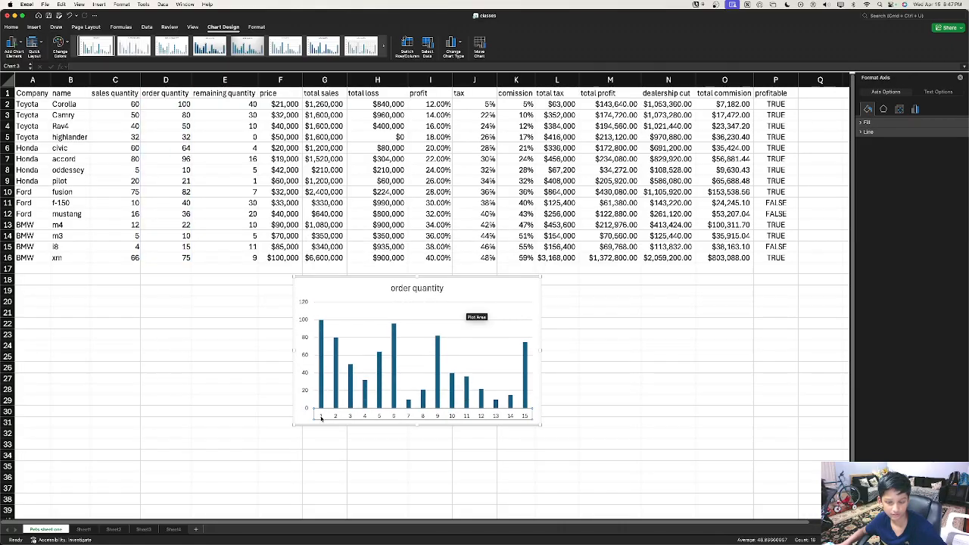
right_click(369, 375)
left_click(406, 423)
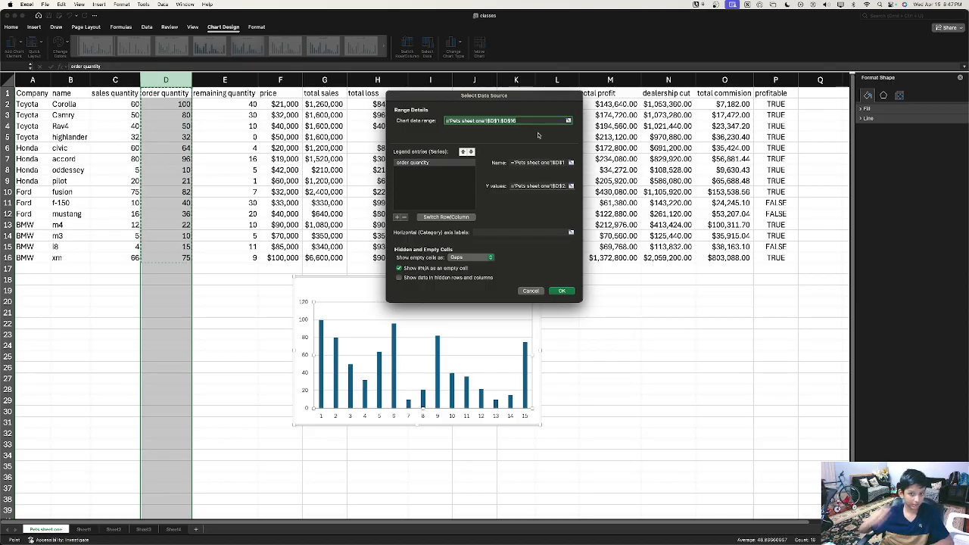
Step: Switch rows and columns in the chart data, then inspect the resulting blue and orange bars
left_click(511, 161)
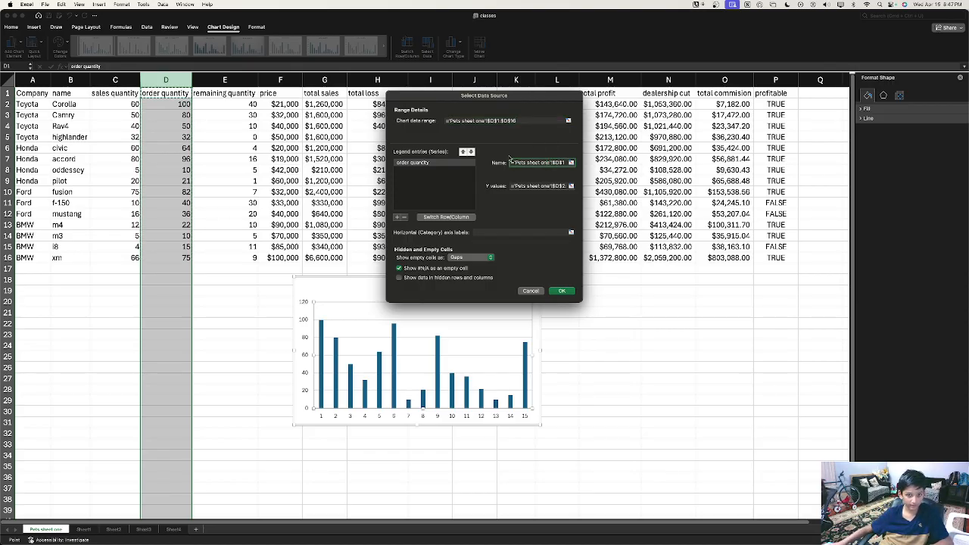
left_click(445, 218)
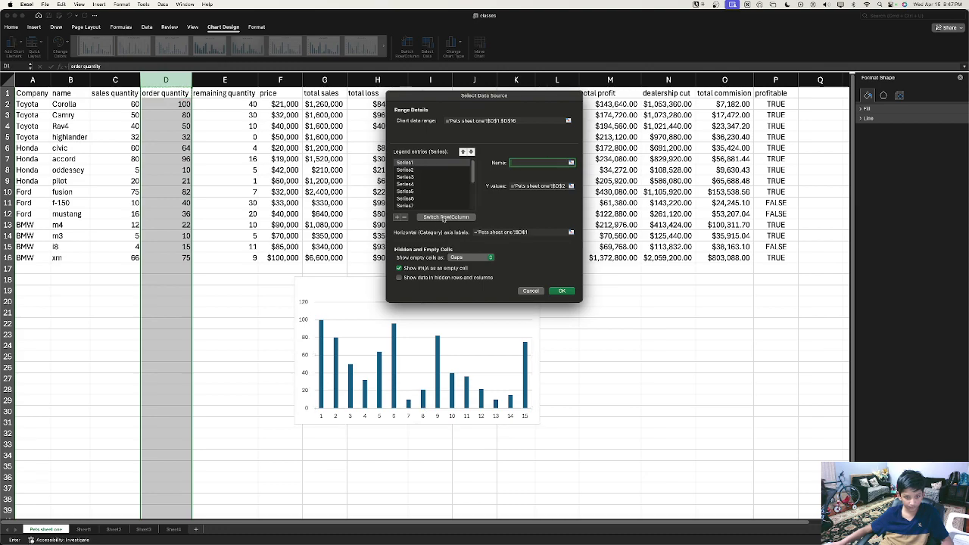
left_click(569, 293)
left_click(338, 340)
left_click(339, 339)
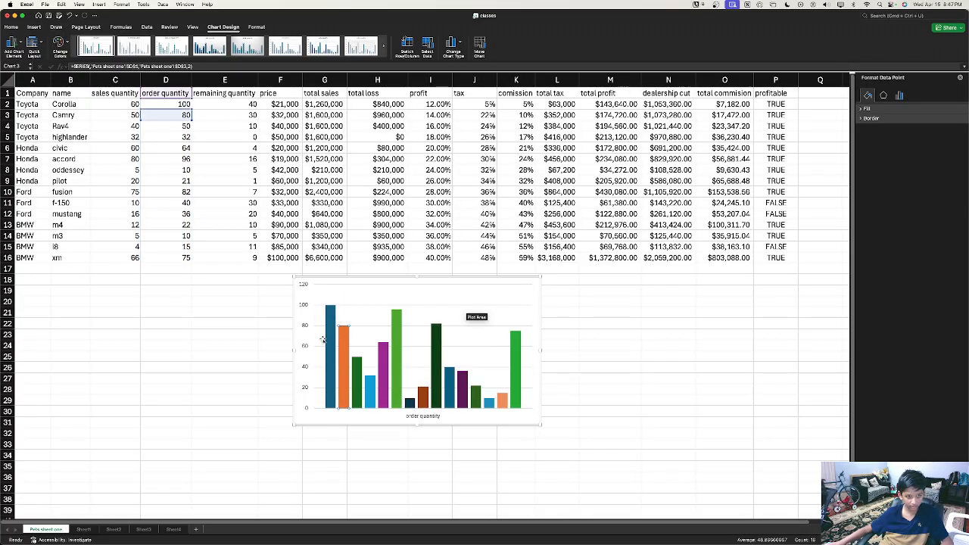
left_click(330, 341)
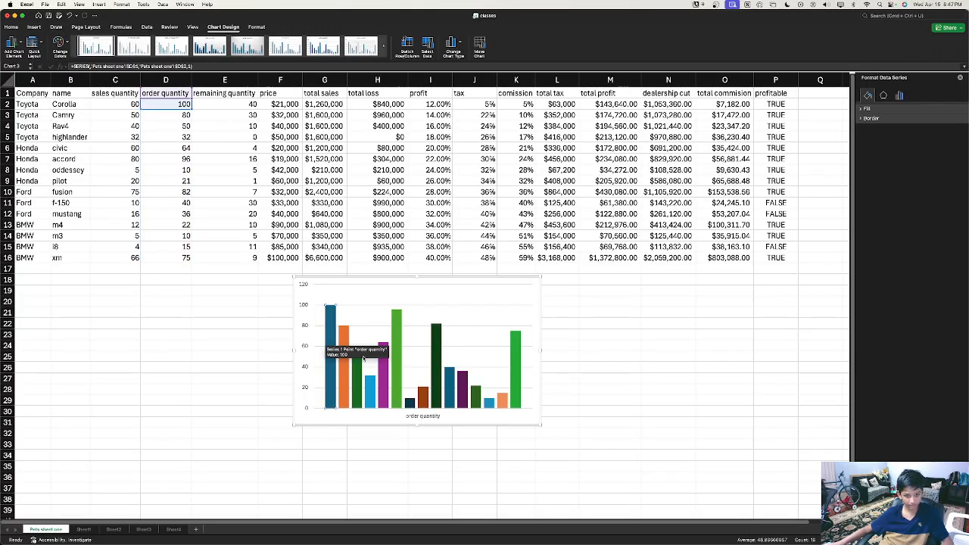
left_click(345, 363)
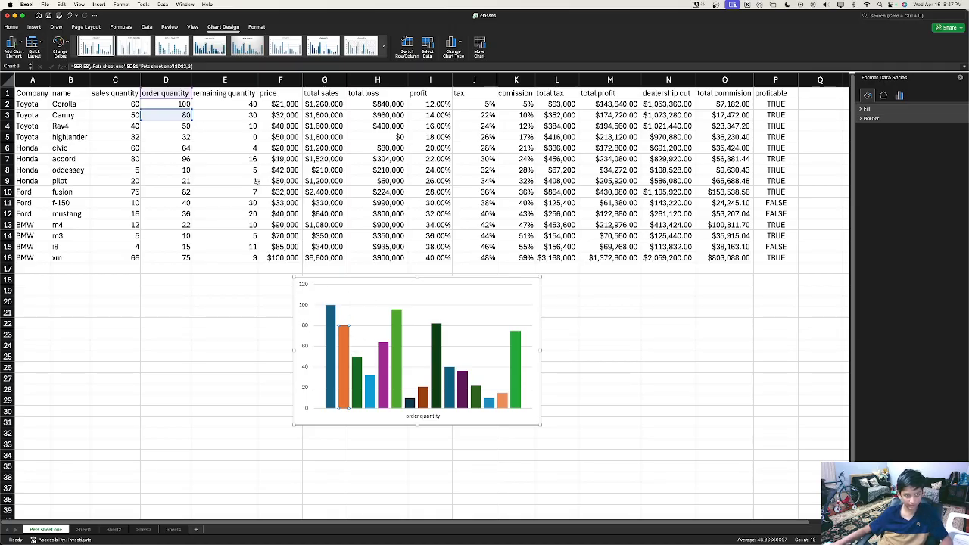
Step: Select the whole order quantity chart and delete it
left_click(468, 303)
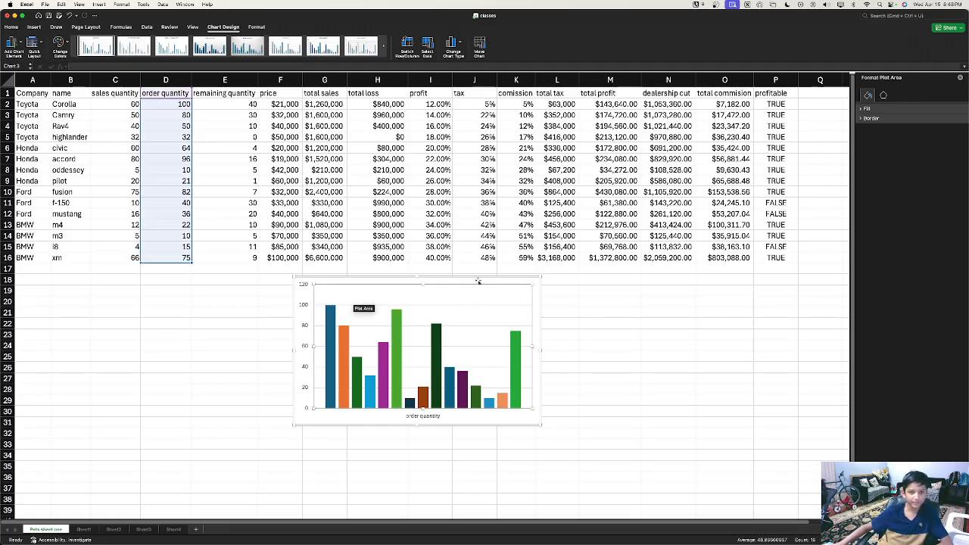
right_click(471, 308)
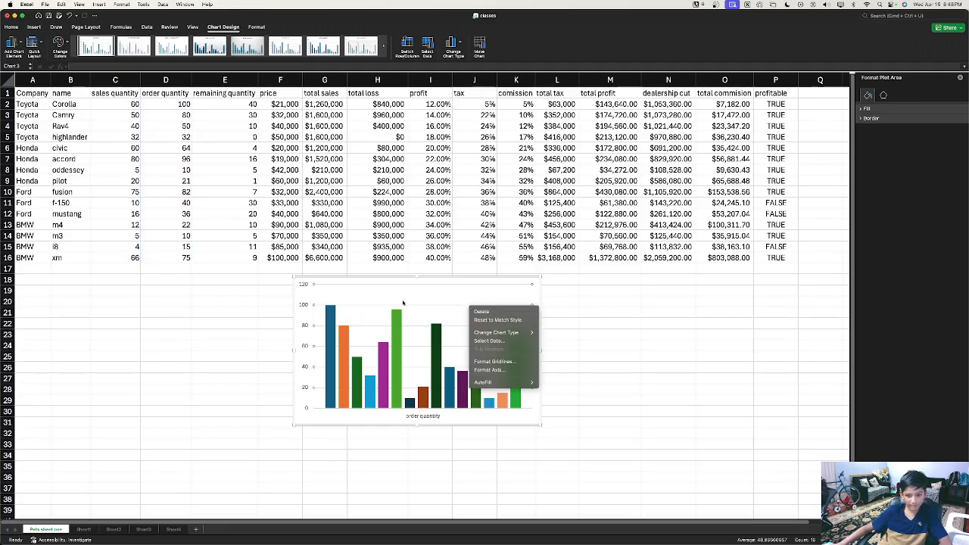
left_click(487, 312)
right_click(477, 318)
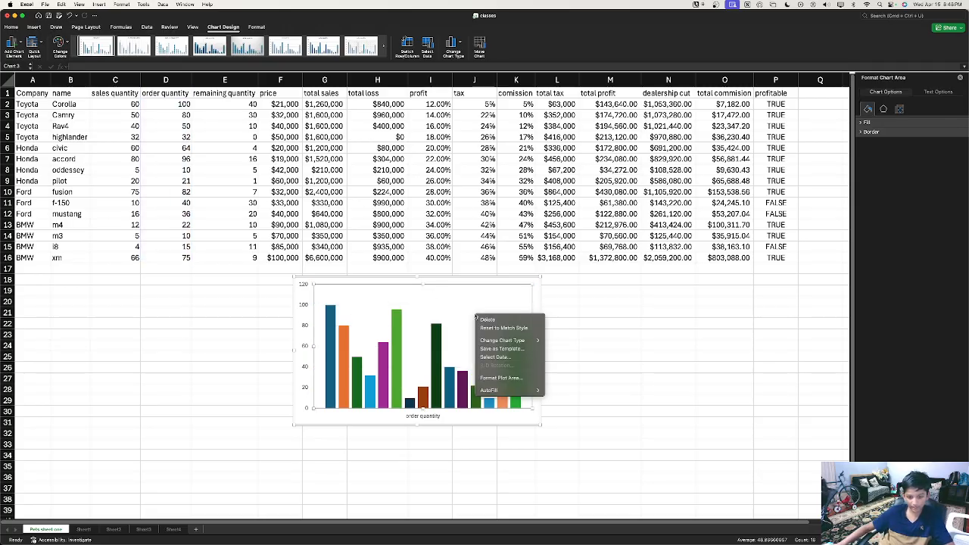
left_click(463, 305)
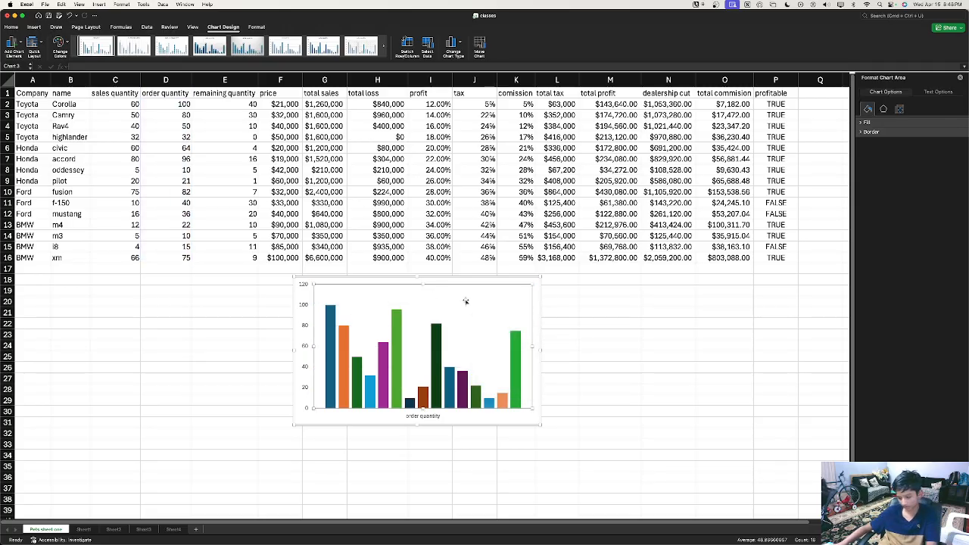
left_click(329, 281)
key("Delete")
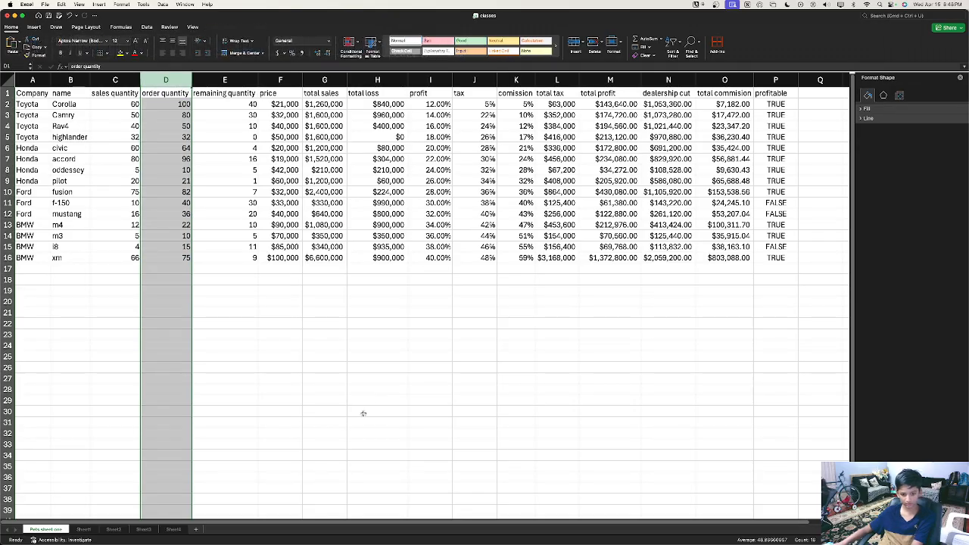
Step: Select columns D and F and insert a Clustered Column chart from Recommended Charts
left_click(35, 27)
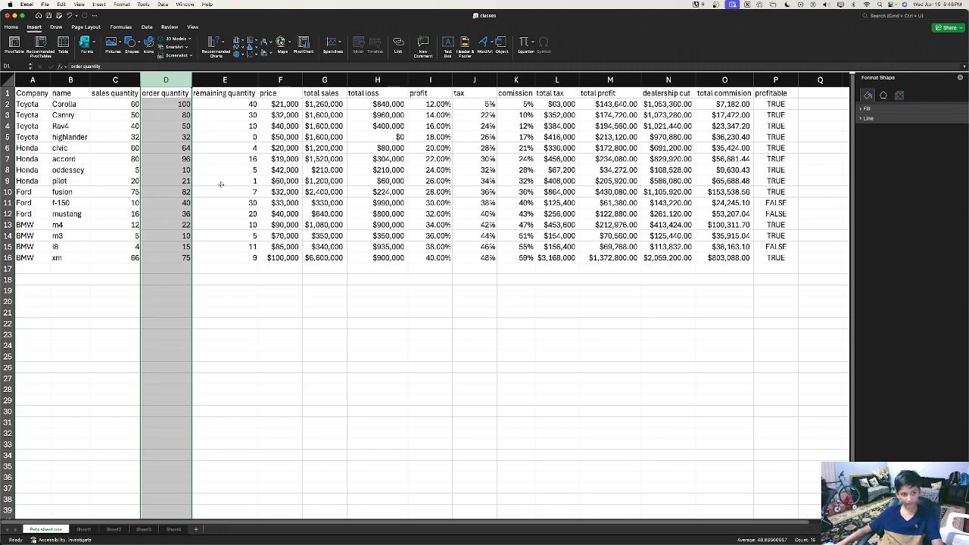
left_click(433, 343)
left_click(166, 79)
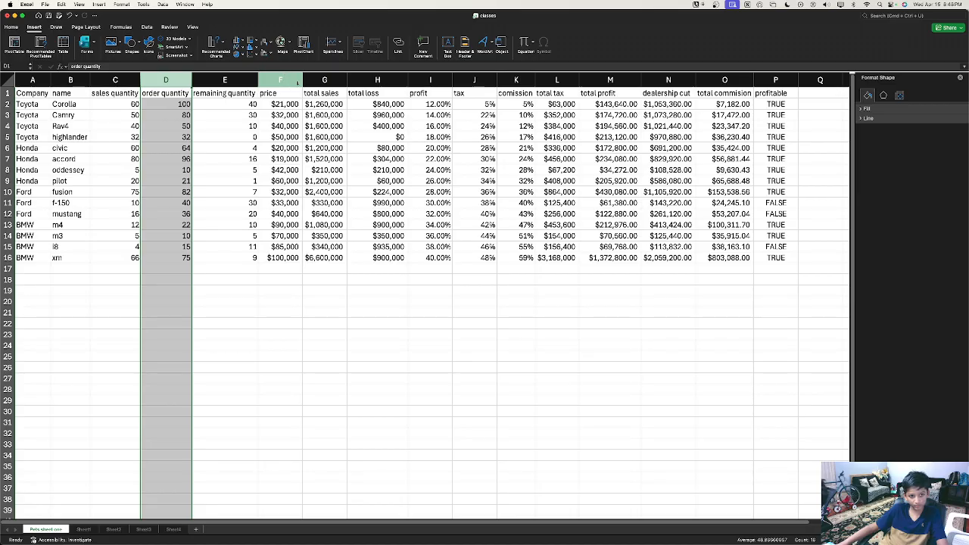
left_click(297, 81, "super")
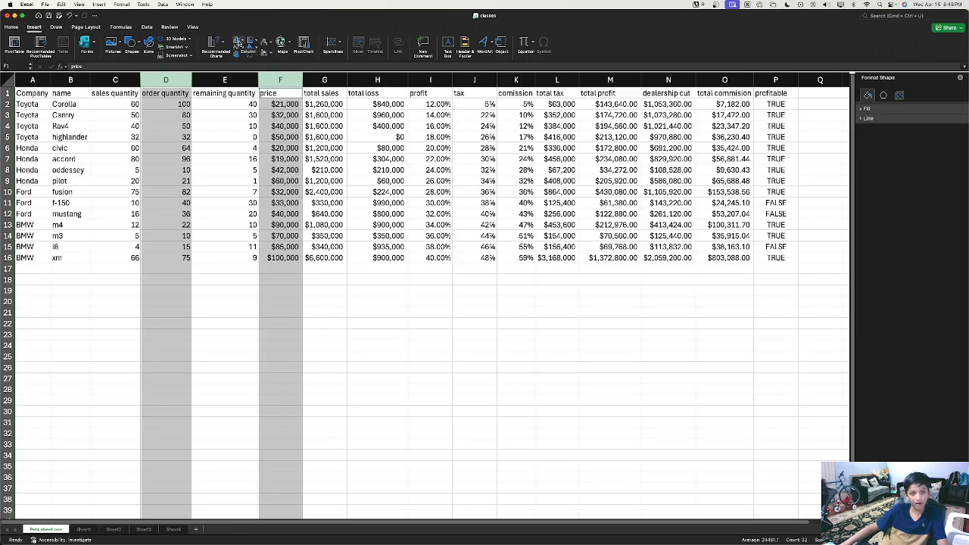
left_click(215, 41)
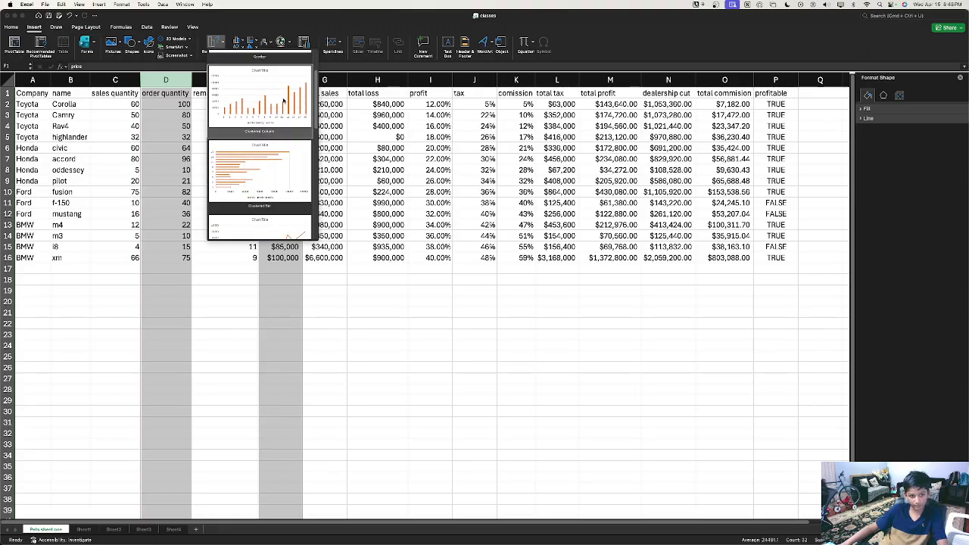
left_click(260, 102)
left_click(415, 239)
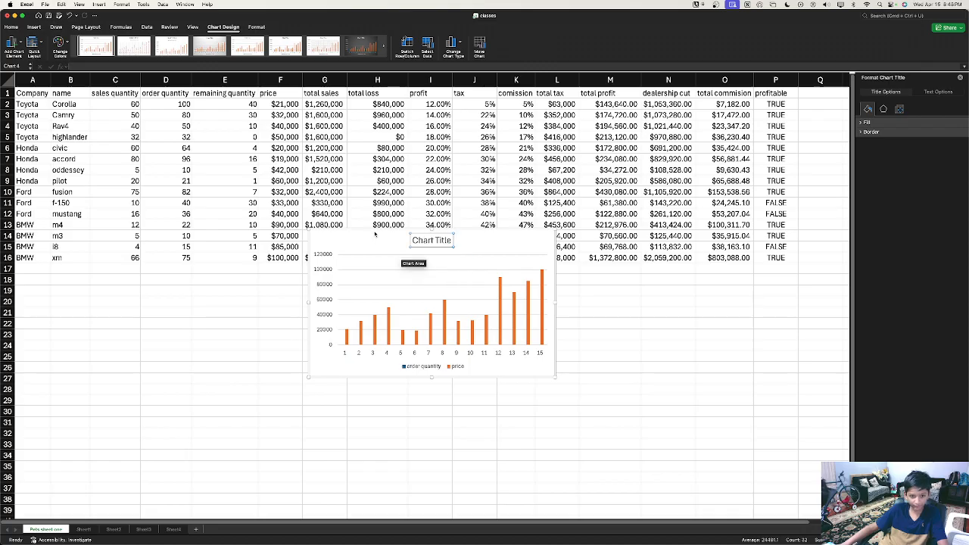
Step: Move the chart below the table, inspect the price series and legend, then open the plot area's context menu
left_click_drag(370, 240, 366, 302)
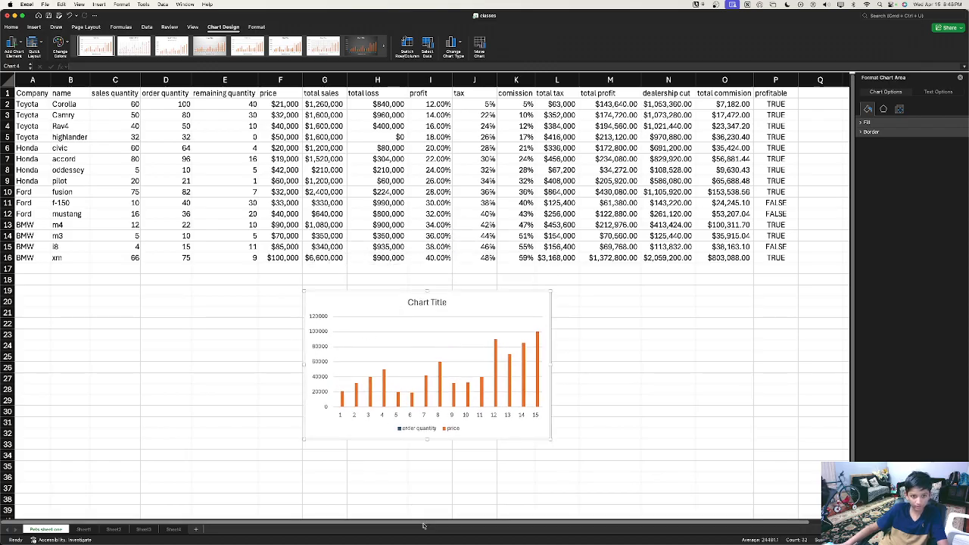
left_click(341, 403)
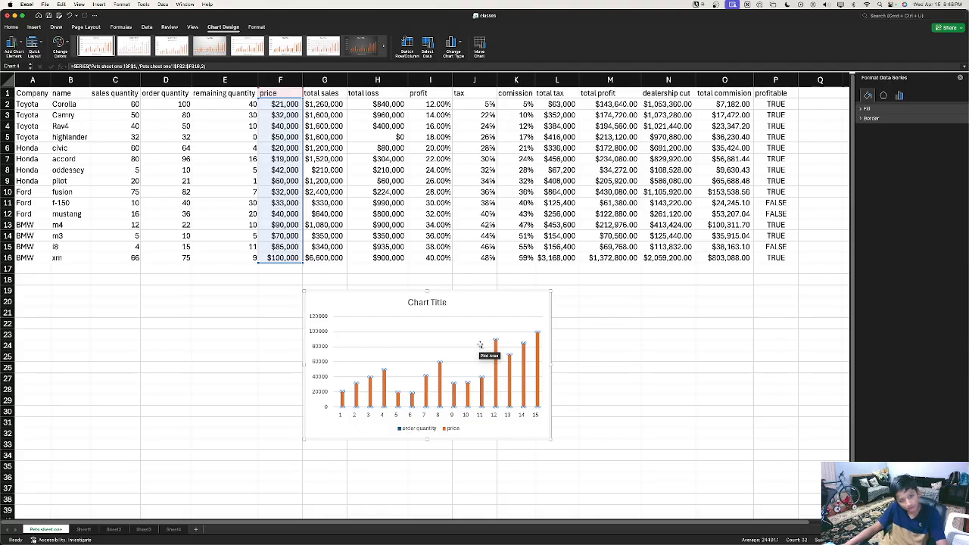
left_click(409, 429)
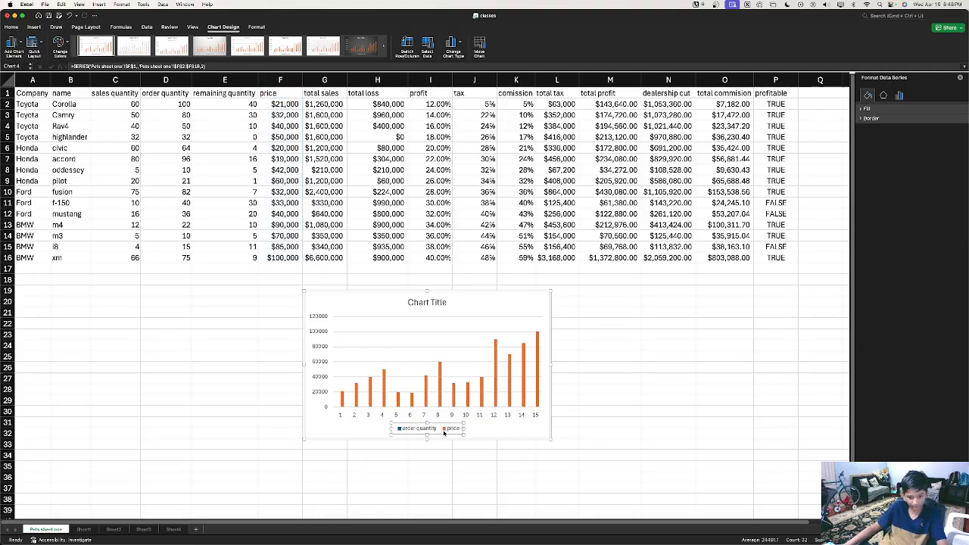
left_click(407, 430)
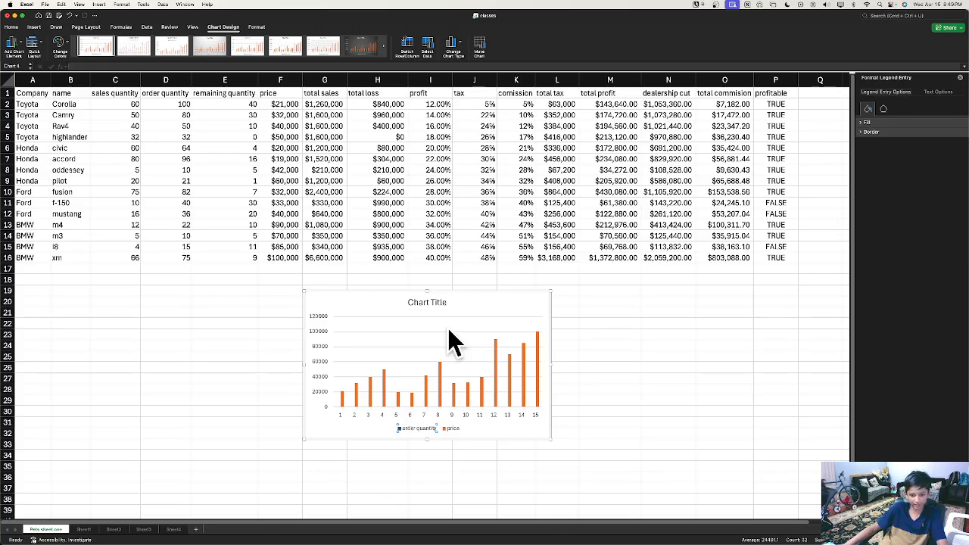
left_click(480, 304)
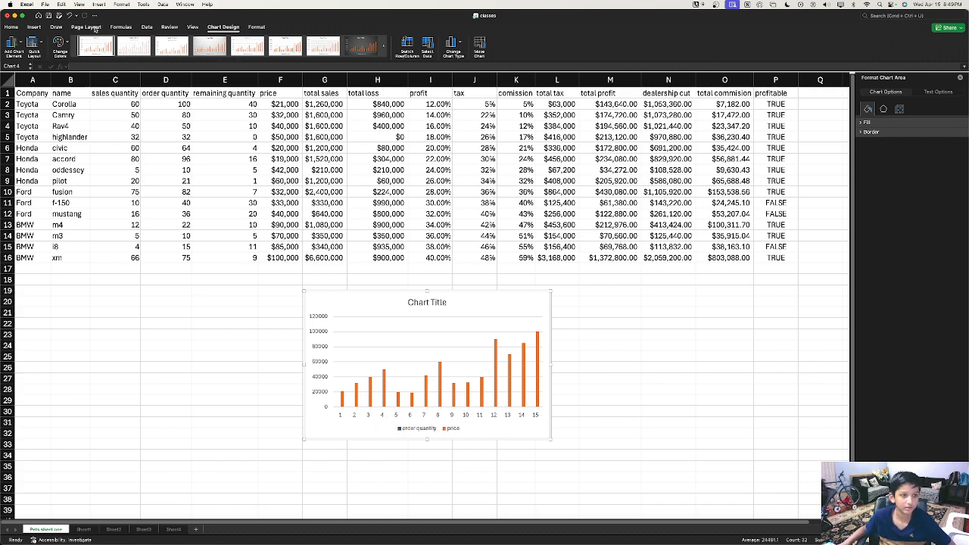
right_click(469, 358)
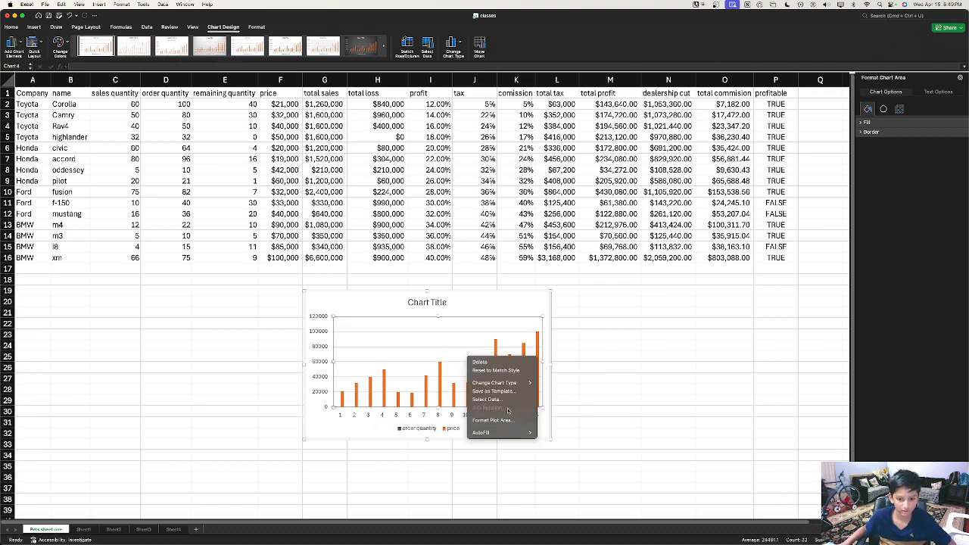
Step: In Select Data, move the price series above order quantity in Legend entries and confirm
right_click(391, 362)
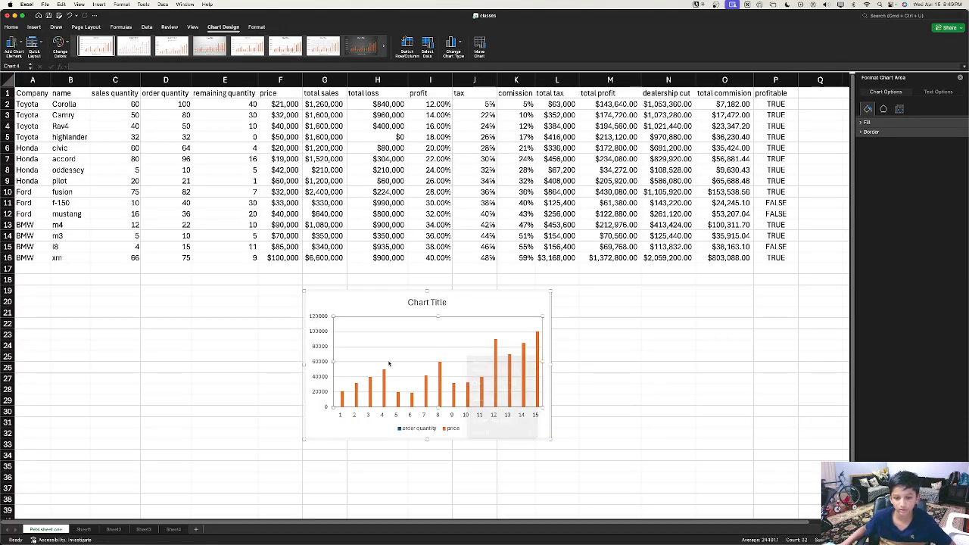
left_click(427, 397)
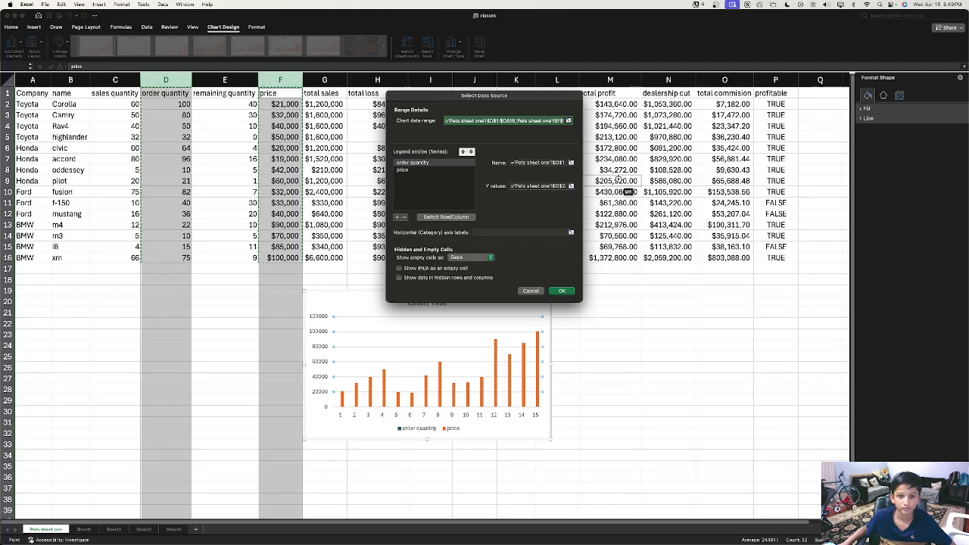
left_click_drag(417, 95, 504, 206)
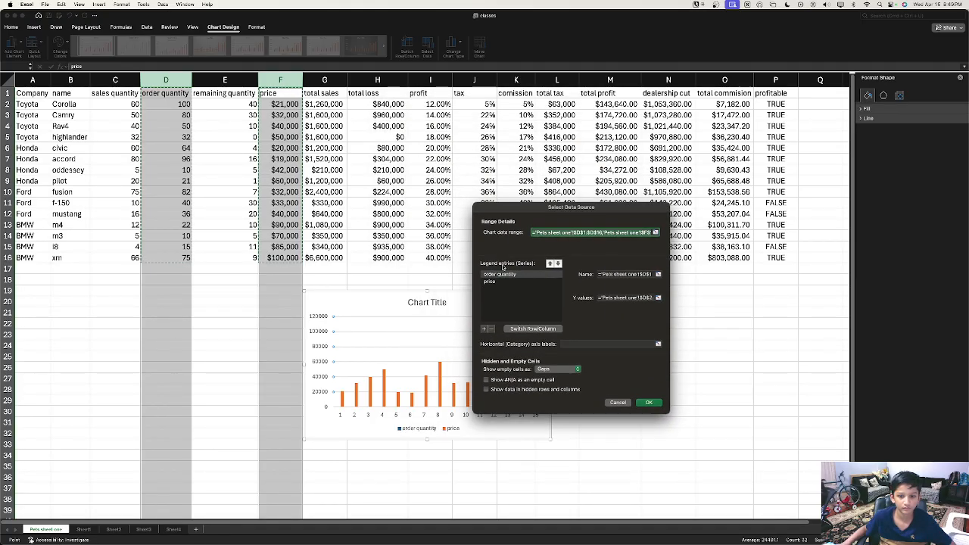
left_click(496, 284)
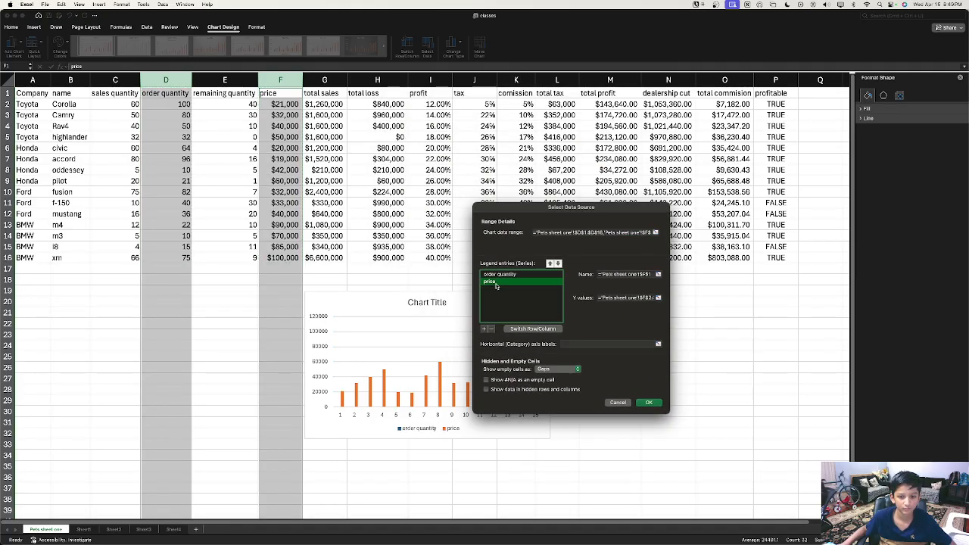
left_click(499, 275)
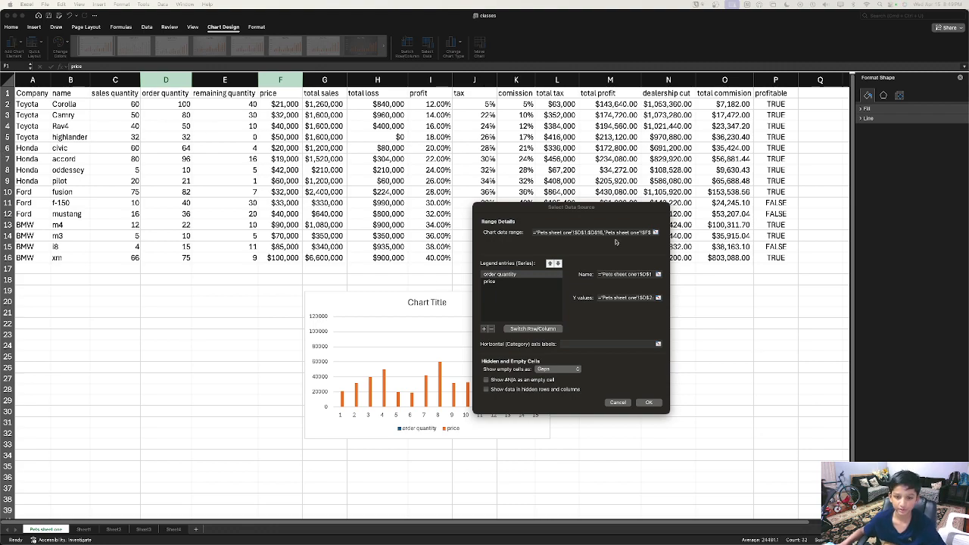
left_click(505, 291)
left_click(508, 282)
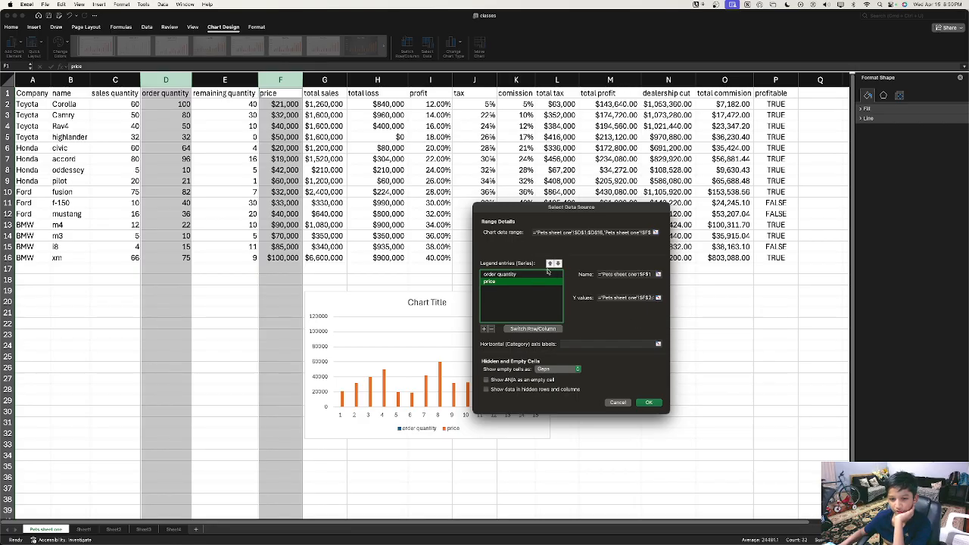
left_click(550, 264)
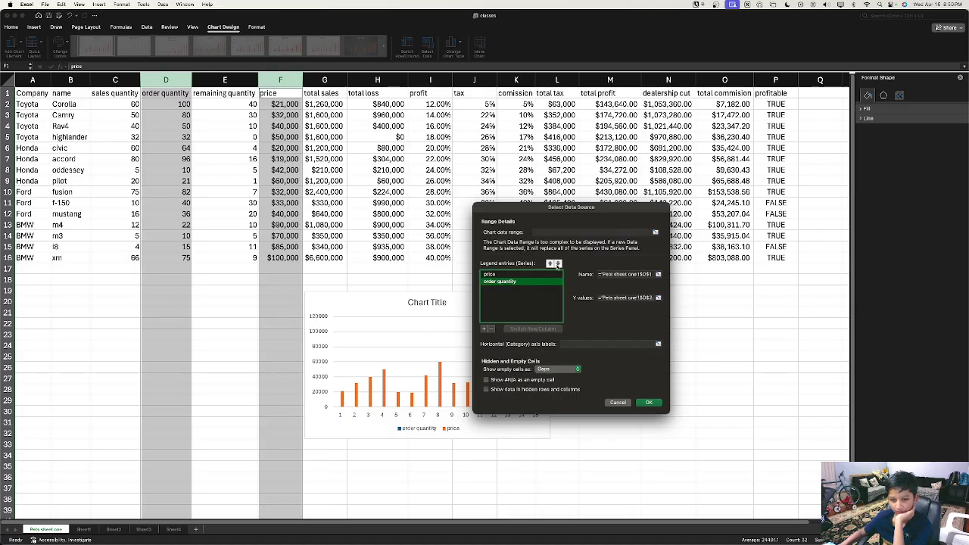
left_click(649, 402)
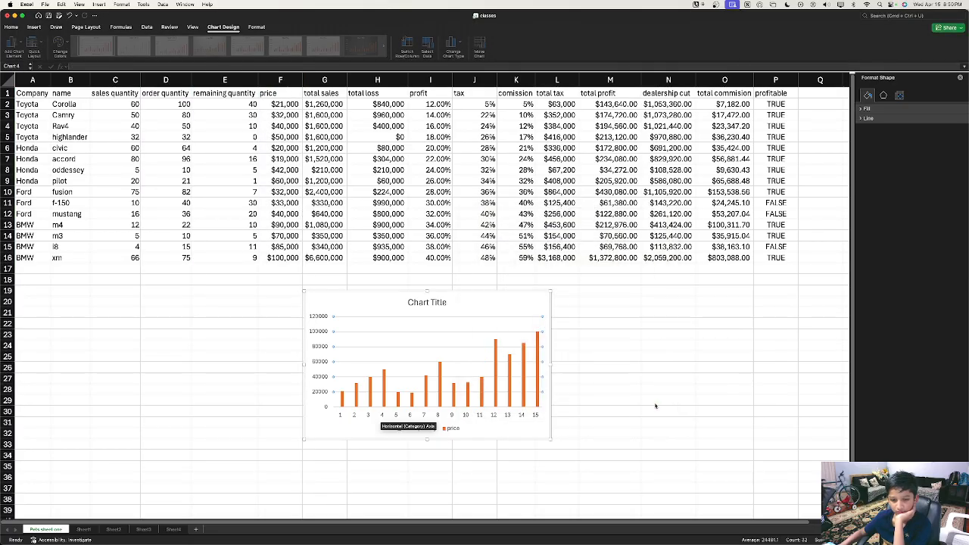
Step: Reselect the chart, then open and close its Select Data dialog without changes
left_click(645, 405)
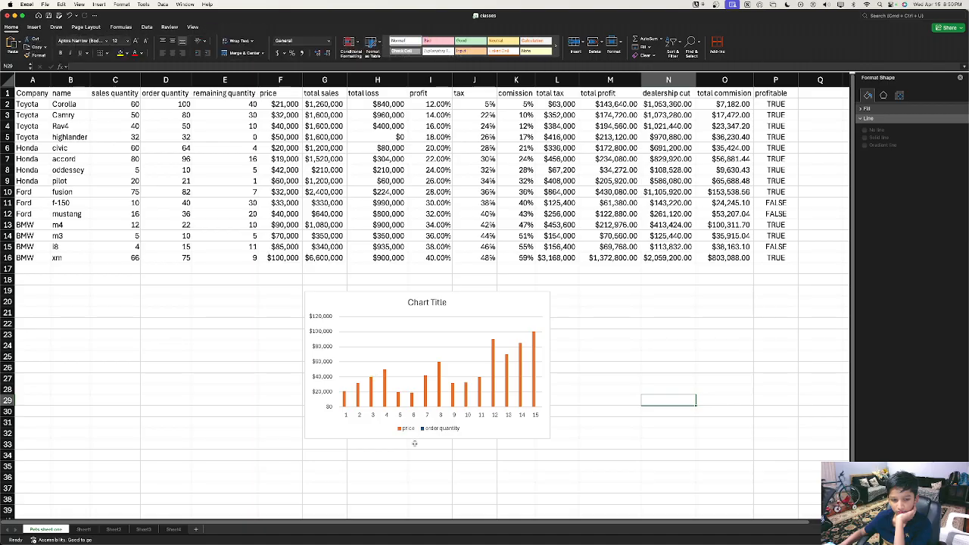
left_click(353, 416)
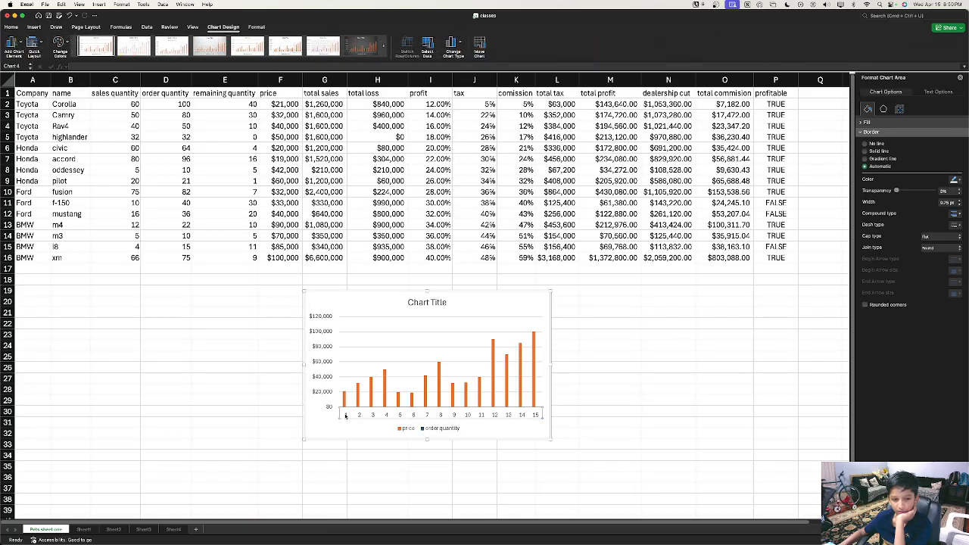
right_click(346, 416)
left_click(500, 415)
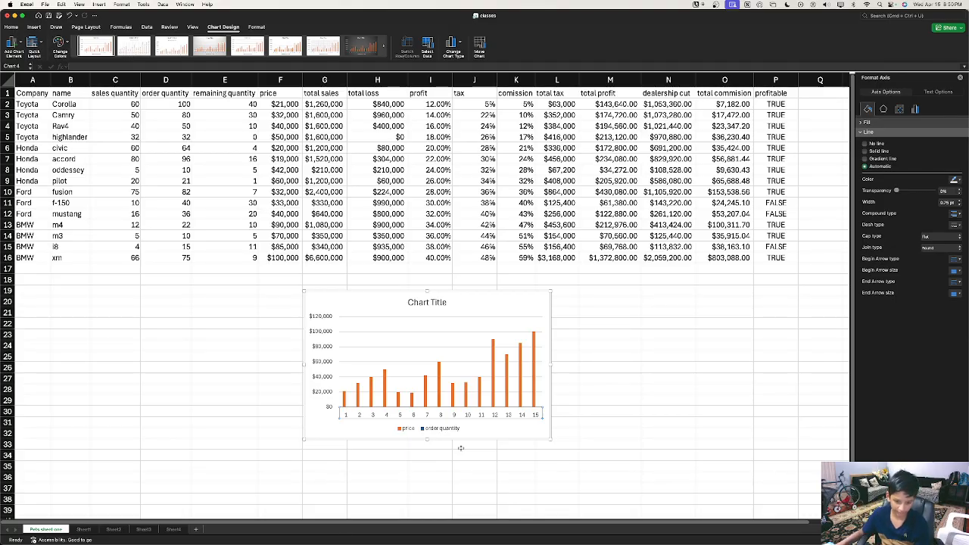
right_click(489, 415)
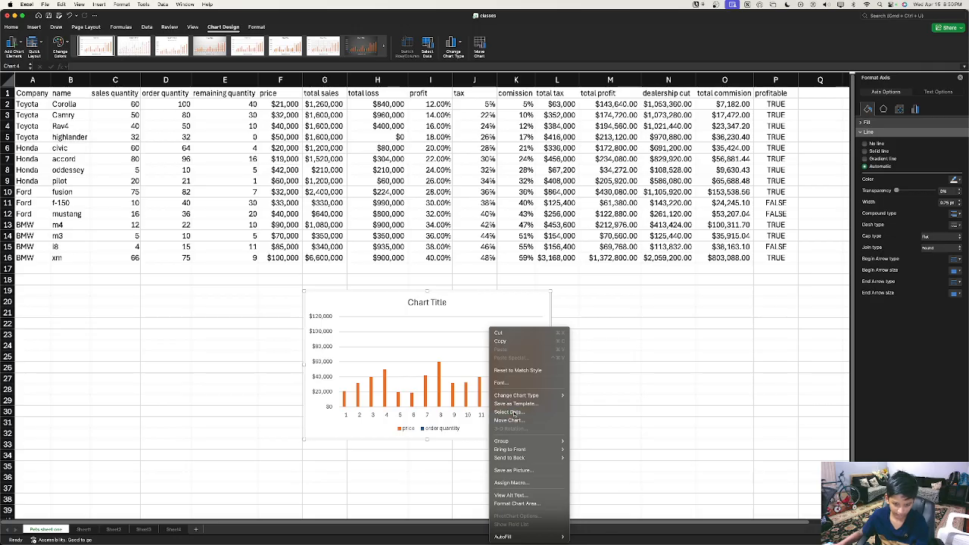
left_click(508, 412)
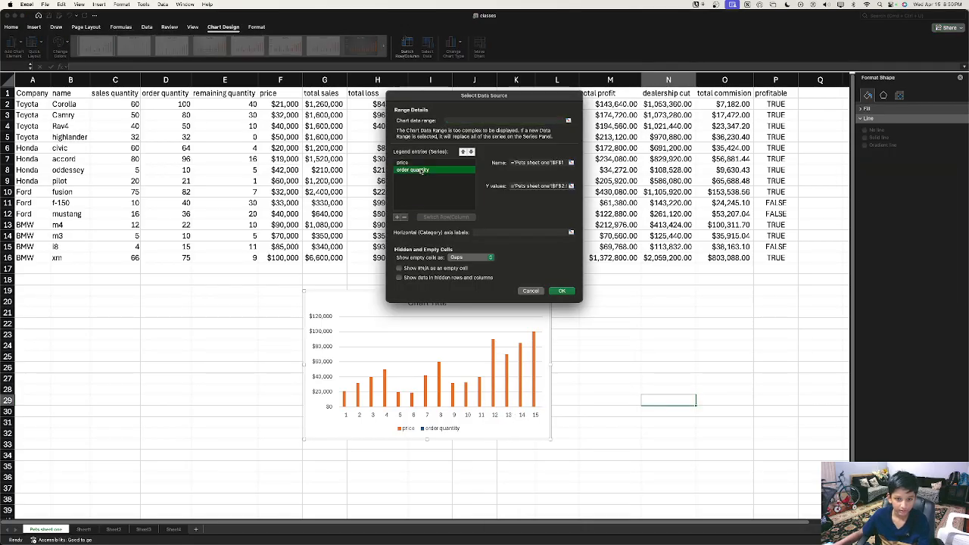
left_click(562, 292)
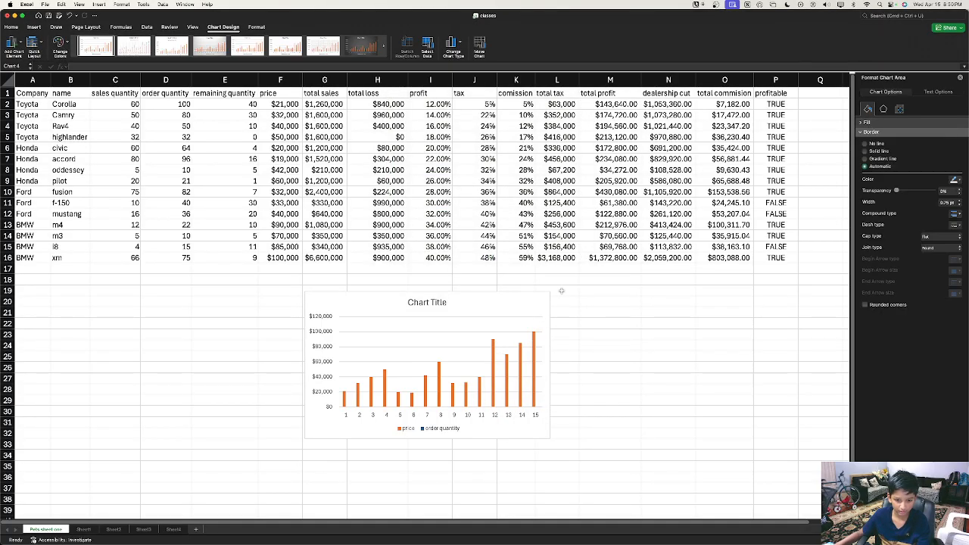
Step: Move price back below order quantity in Select Data and apply the restored order
right_click(442, 418)
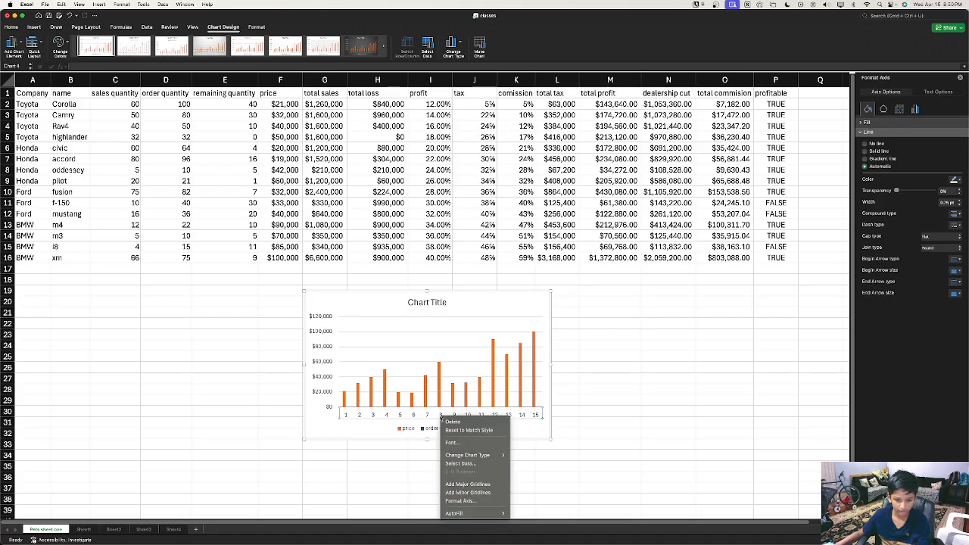
left_click(469, 463)
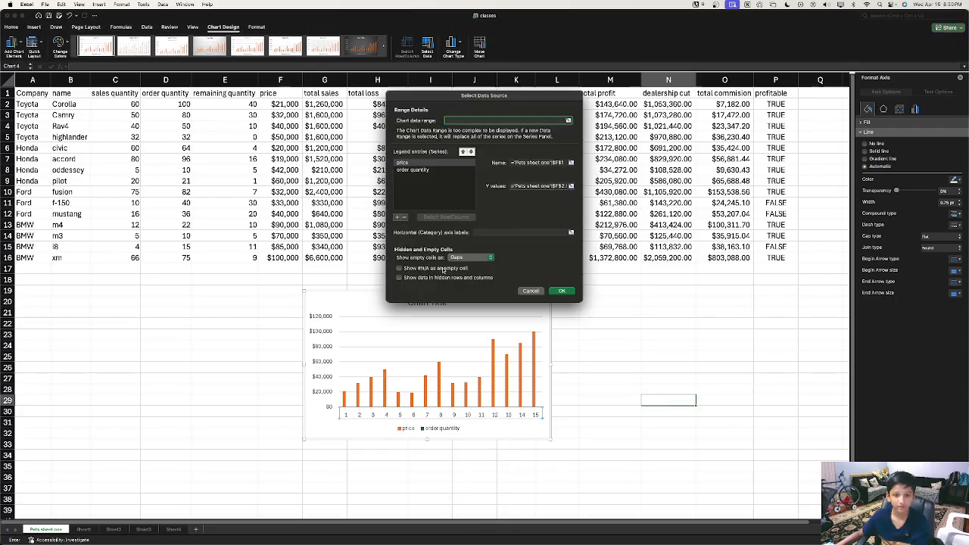
left_click(471, 152)
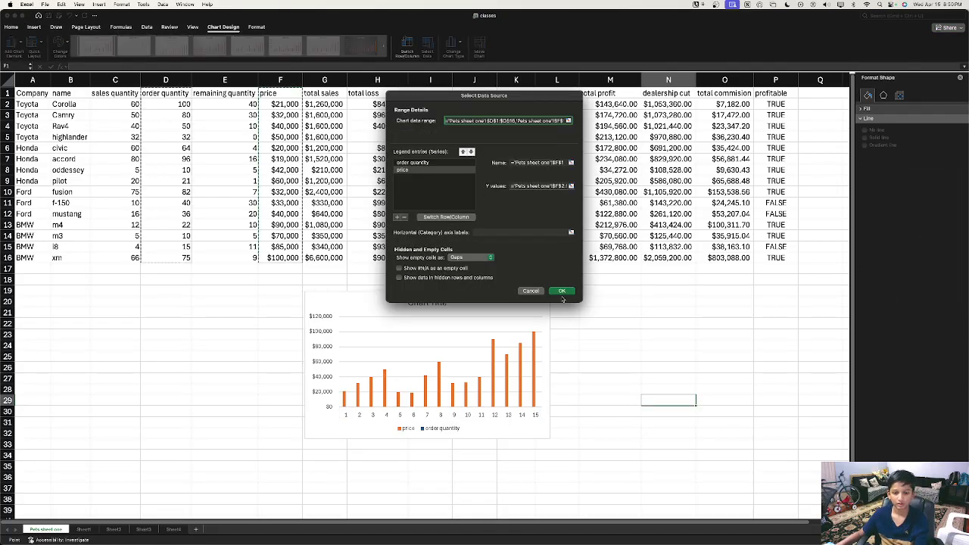
left_click(436, 169)
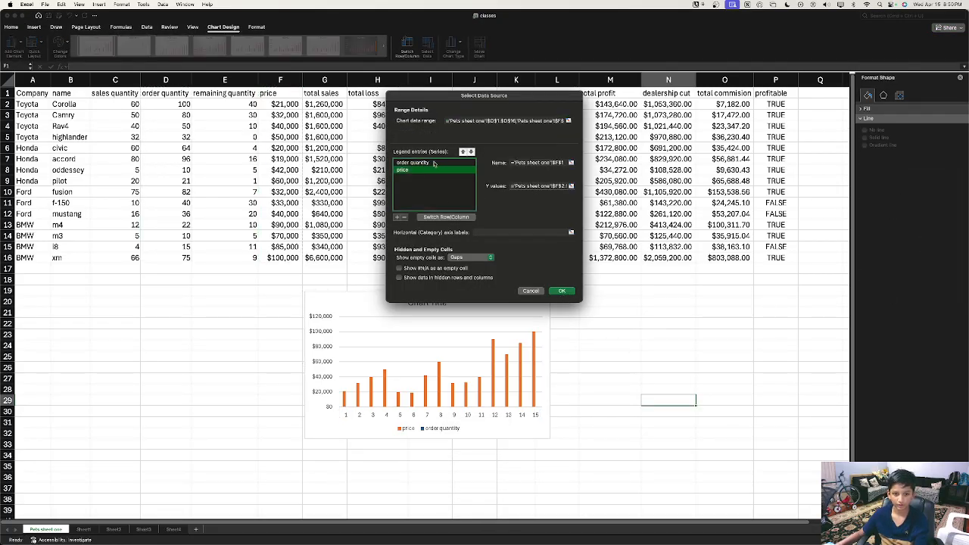
left_click(434, 164)
left_click(562, 291)
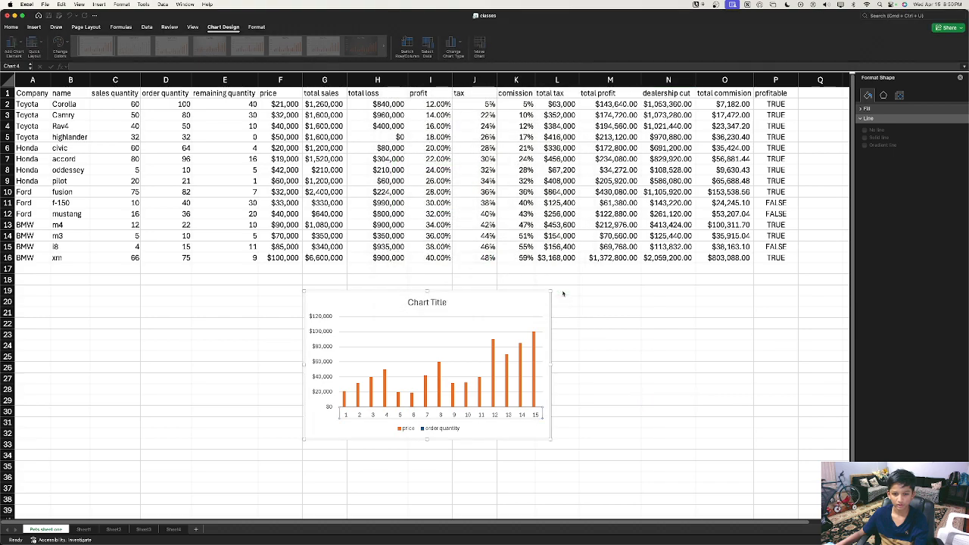
right_click(466, 383)
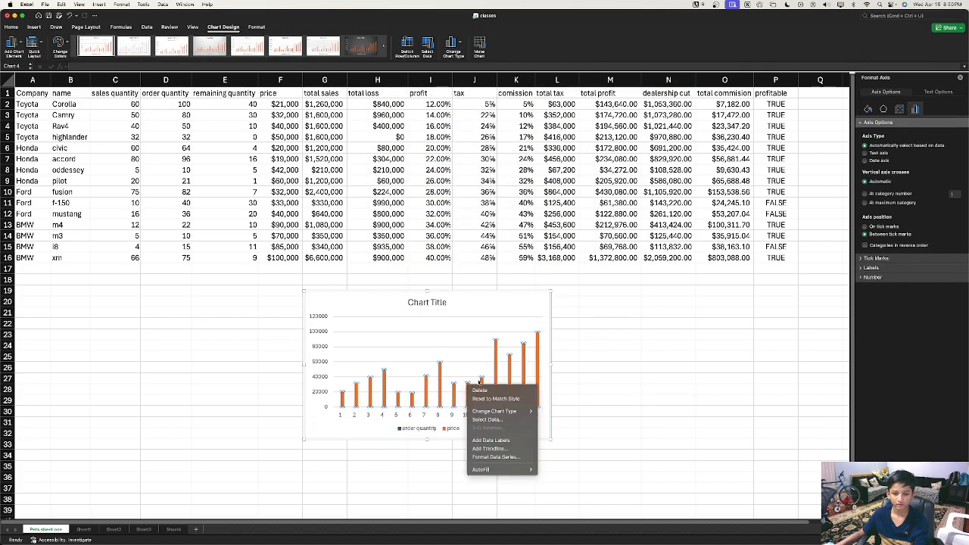
Step: Set the horizontal axis labels to cell D1 in the Select Data dialog
left_click(451, 337)
right_click(440, 339)
left_click(505, 382)
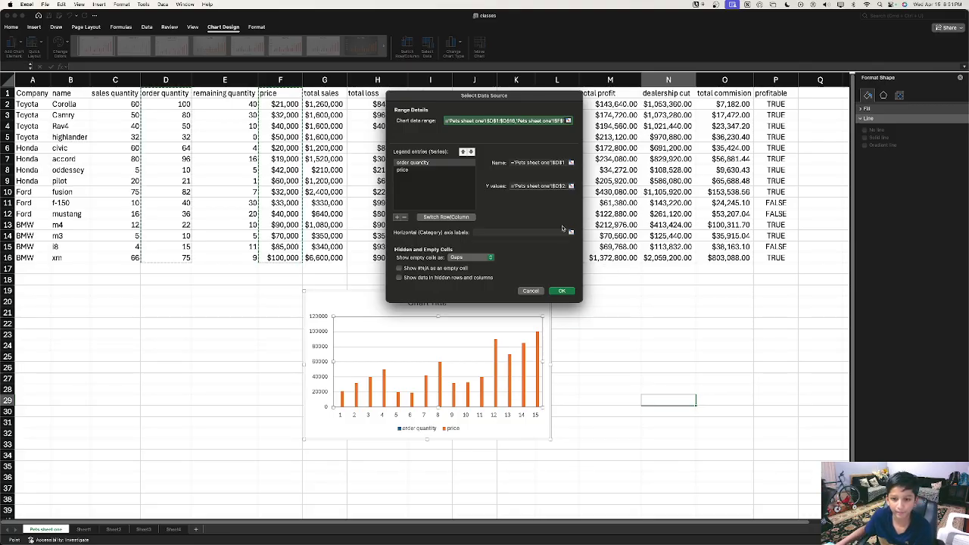
left_click(571, 233)
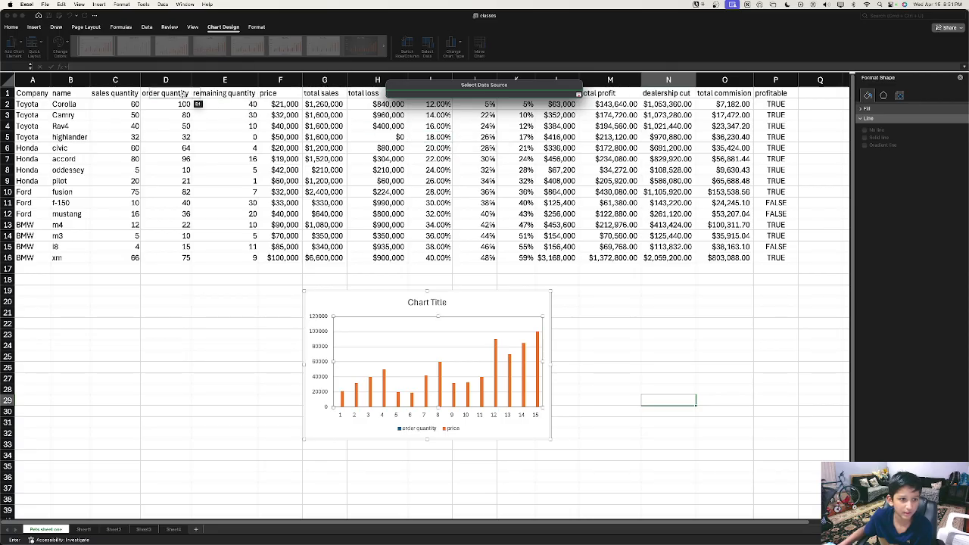
left_click(165, 93)
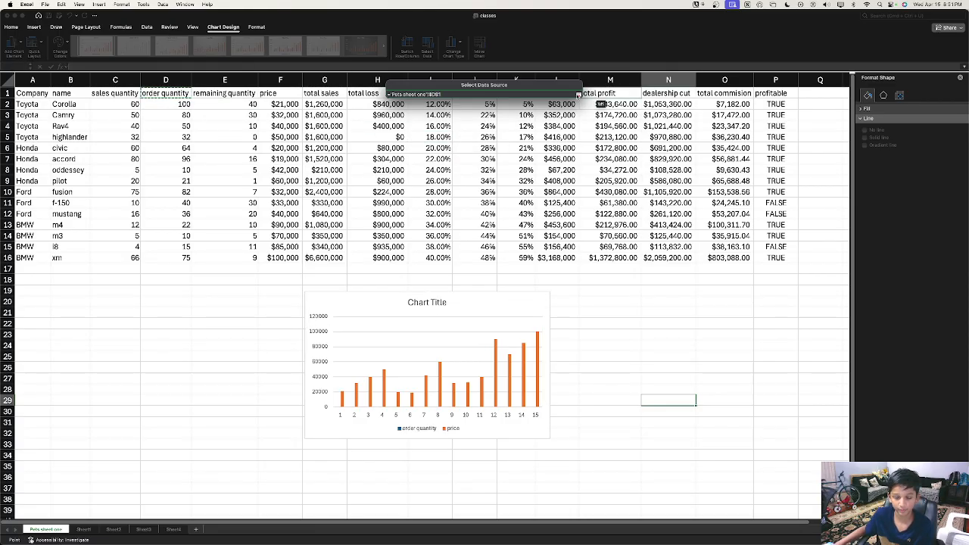
left_click(578, 94)
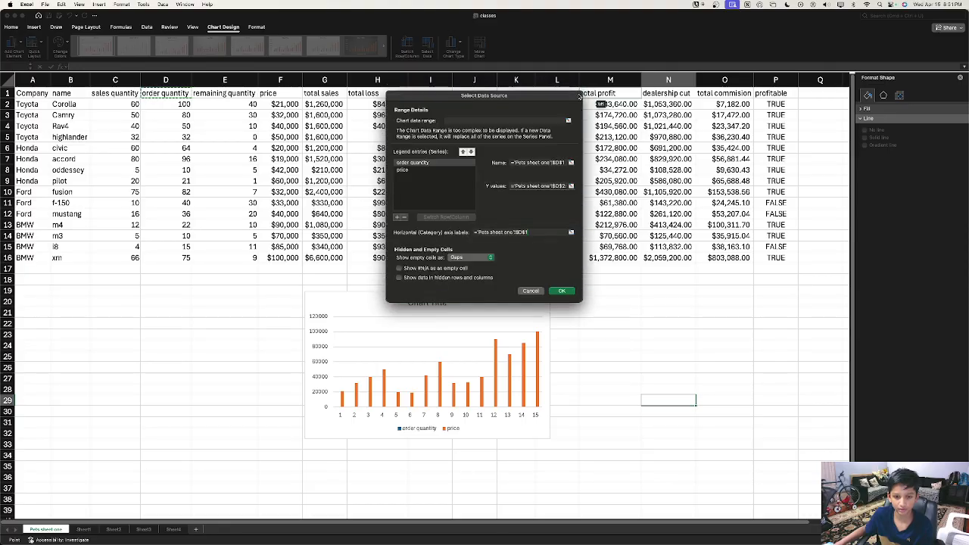
left_click(563, 292)
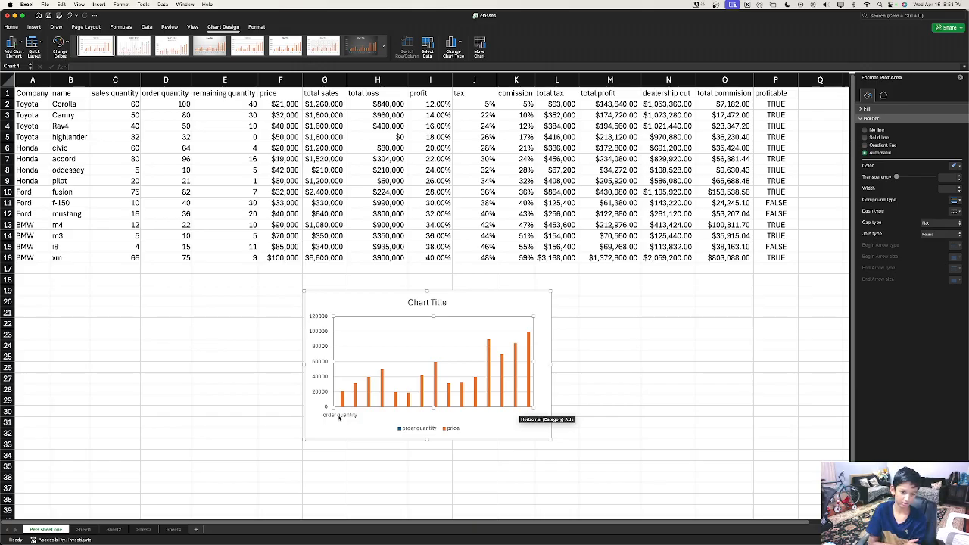
Step: Change the axis label range to all of column D, showing values like 100, 80, 50
right_click(447, 371)
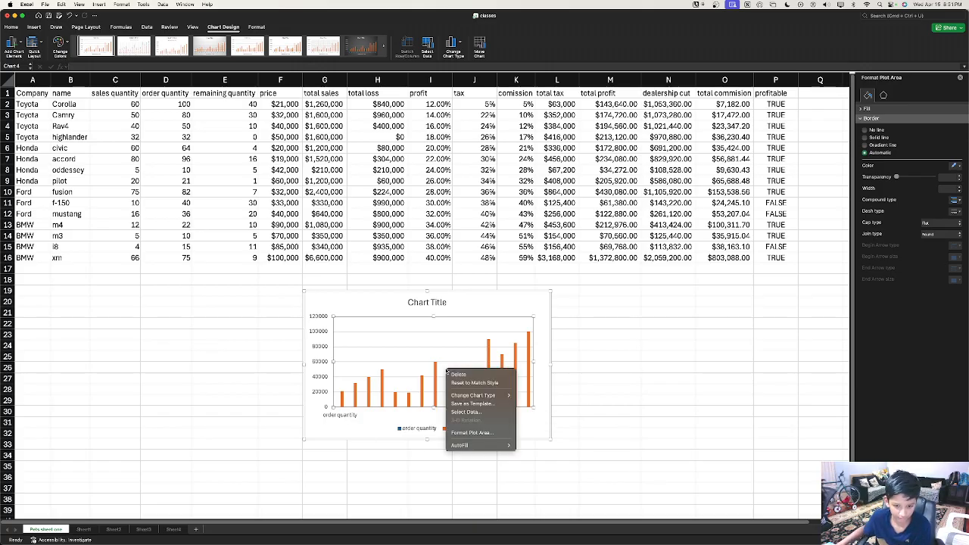
left_click(488, 412)
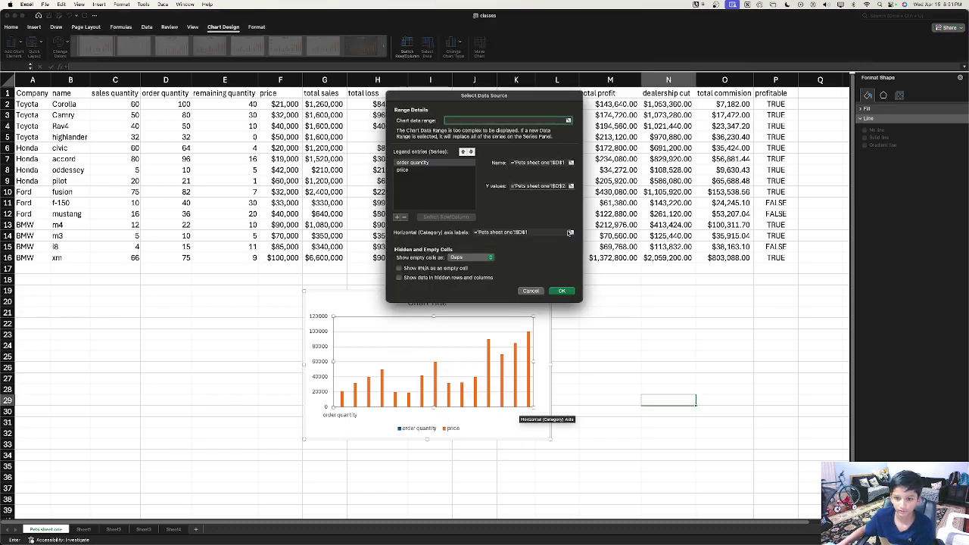
left_click(572, 233)
left_click(156, 80)
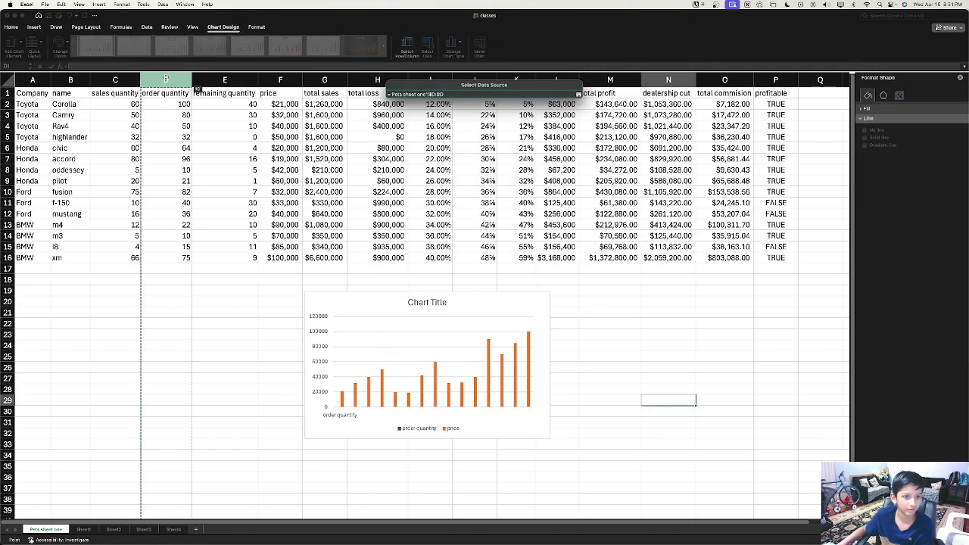
key("Return")
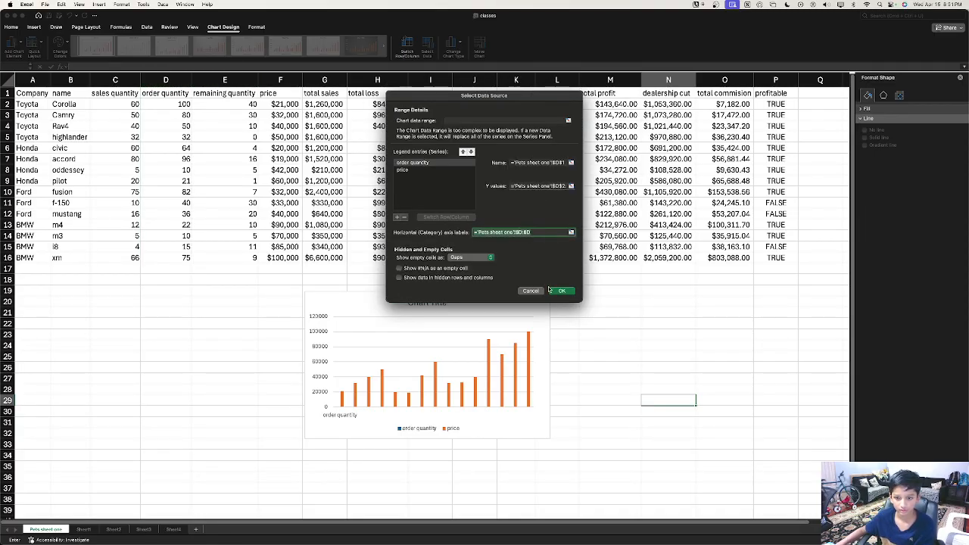
left_click(560, 292)
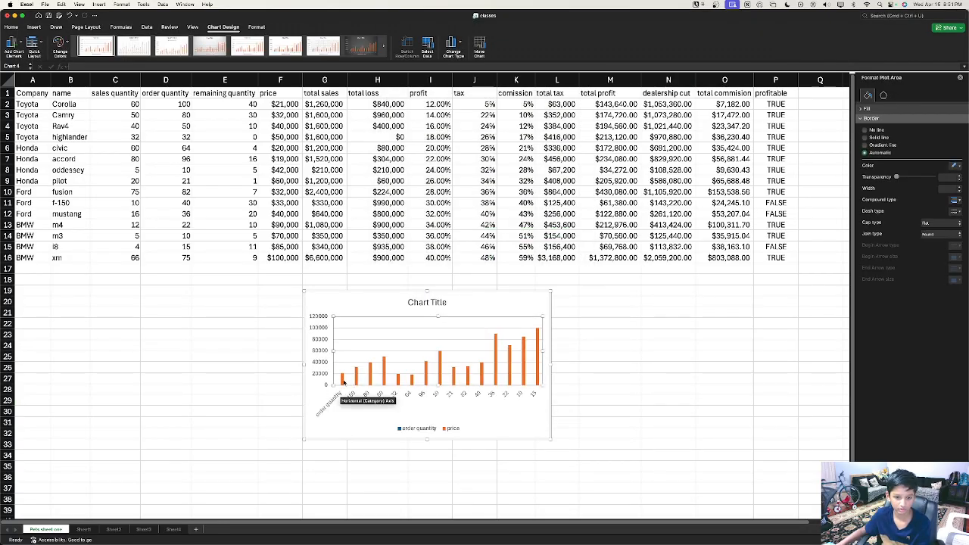
left_click(343, 380)
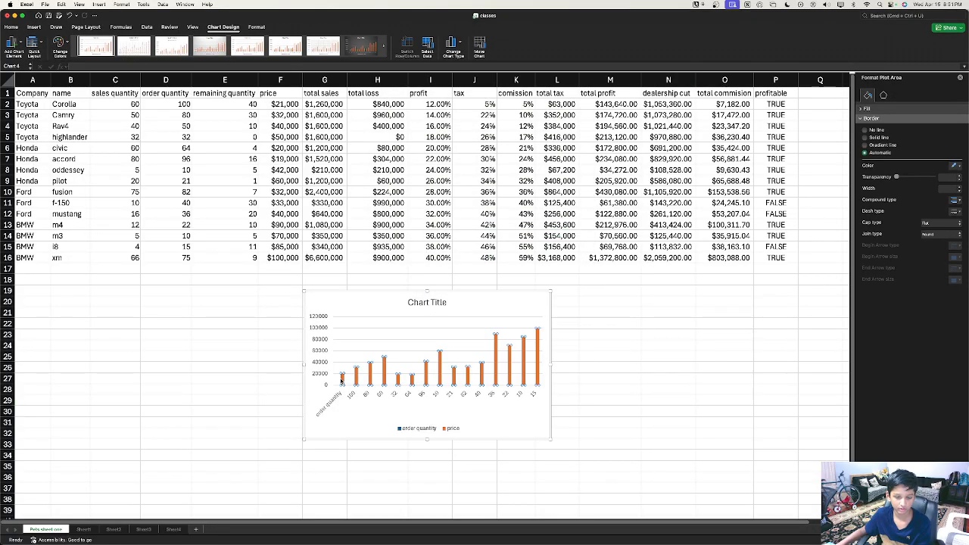
Step: Select the whole order quantity and price chart area and delete the chart
left_click(403, 410)
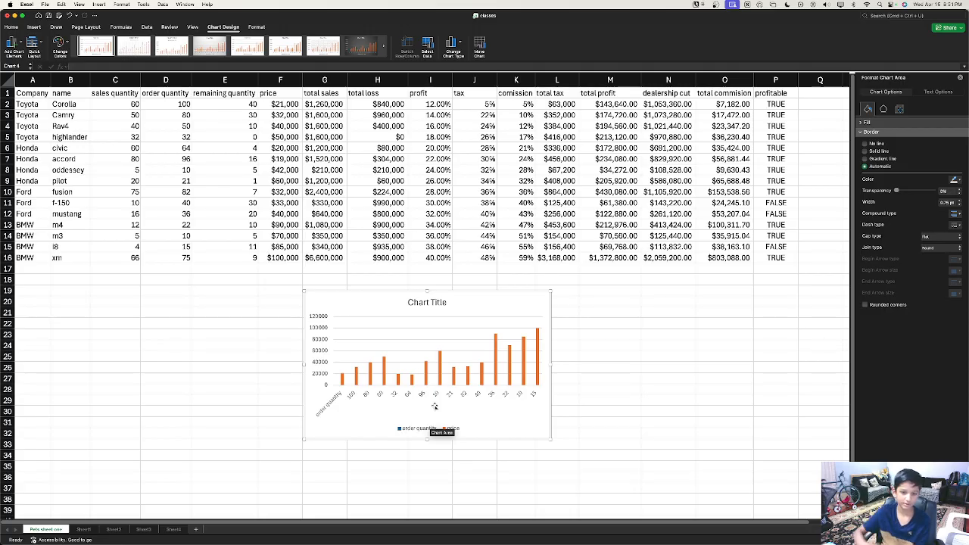
right_click(440, 383)
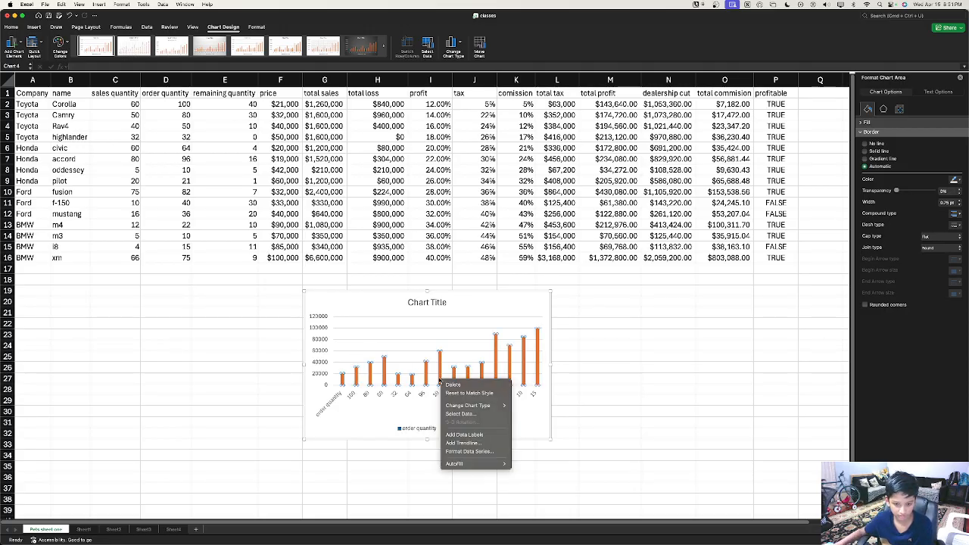
left_click(642, 424)
left_click(331, 408)
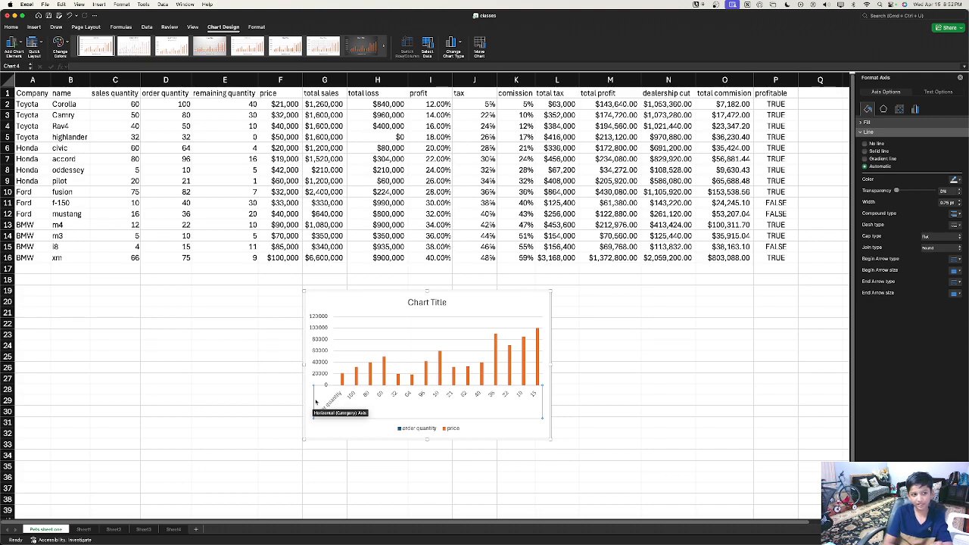
scroll(331, 303, "down", 1)
right_click(333, 298)
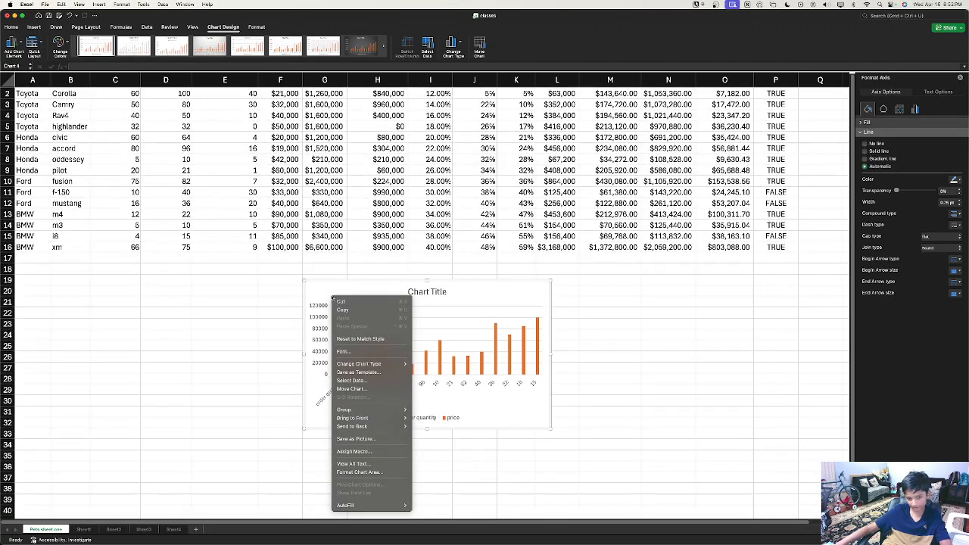
left_click(327, 293)
right_click(325, 288)
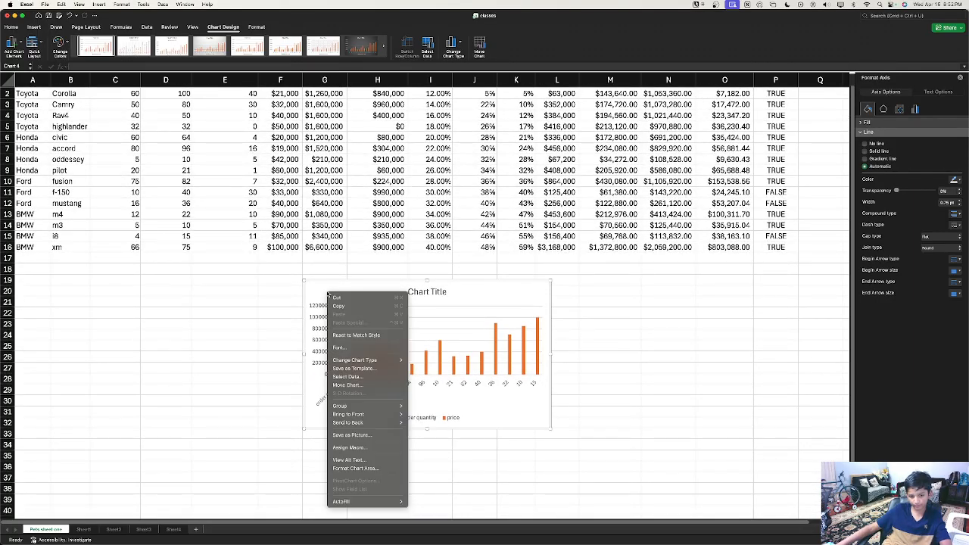
left_click(325, 286)
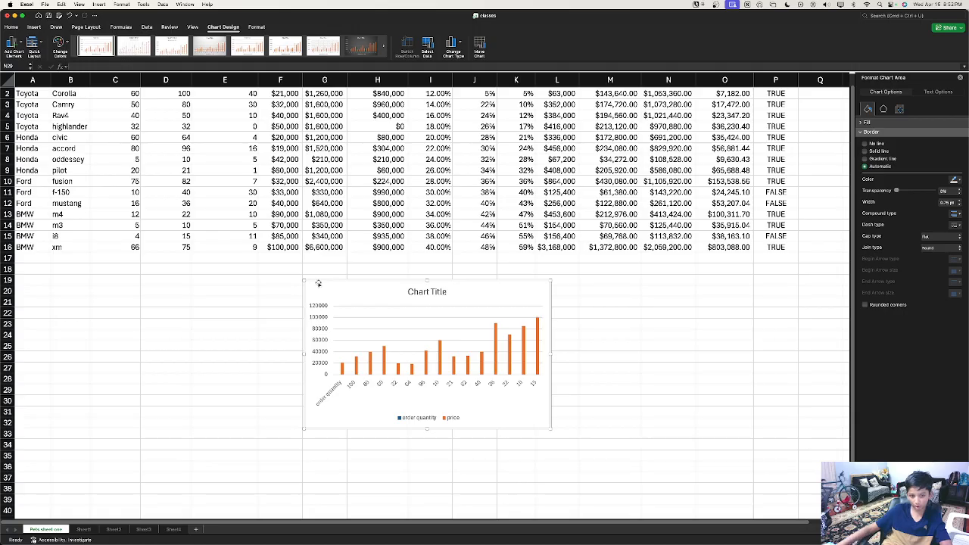
key("Delete")
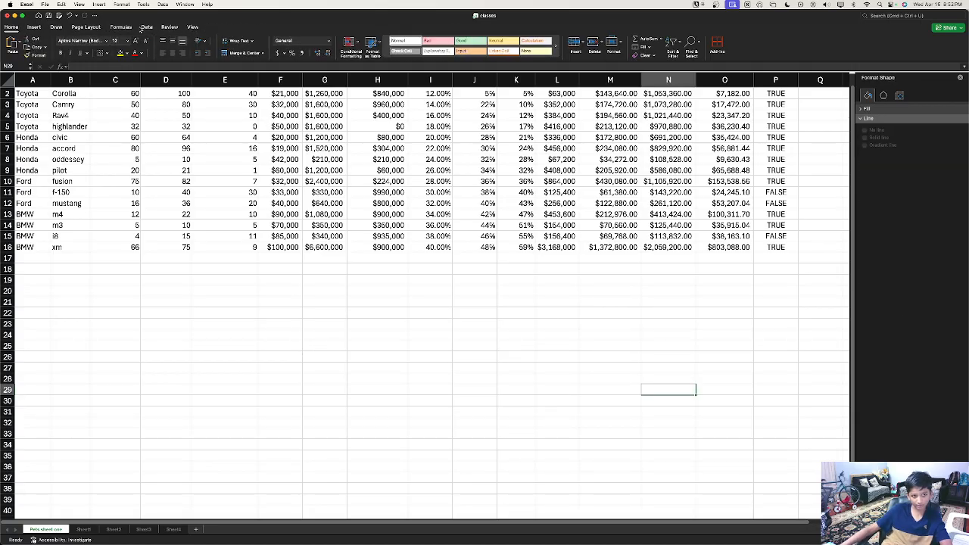
Step: In B22, start =SUM then lookup formulas, erasing each attempt
left_click(54, 258)
left_click(60, 313)
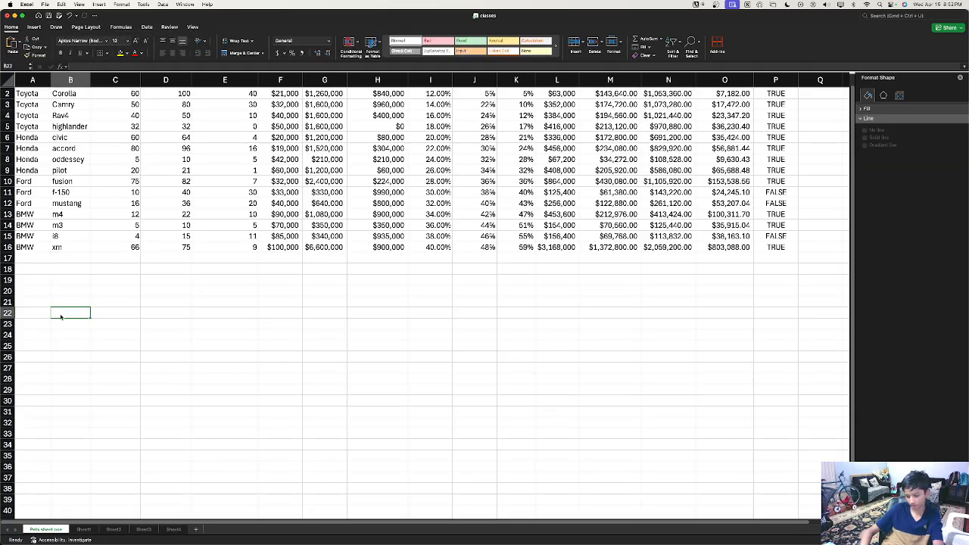
type("=SUM")
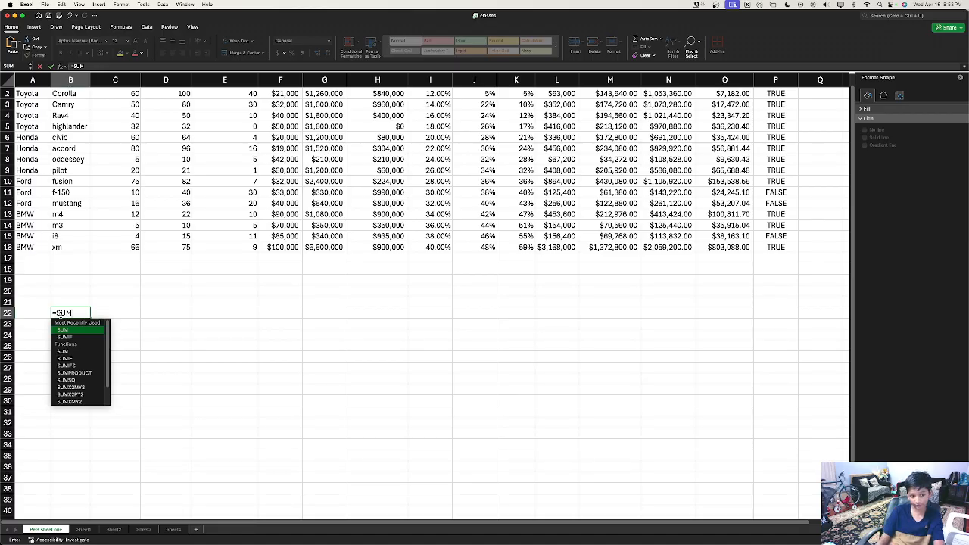
key("BackSpace")
key("BackSpace")
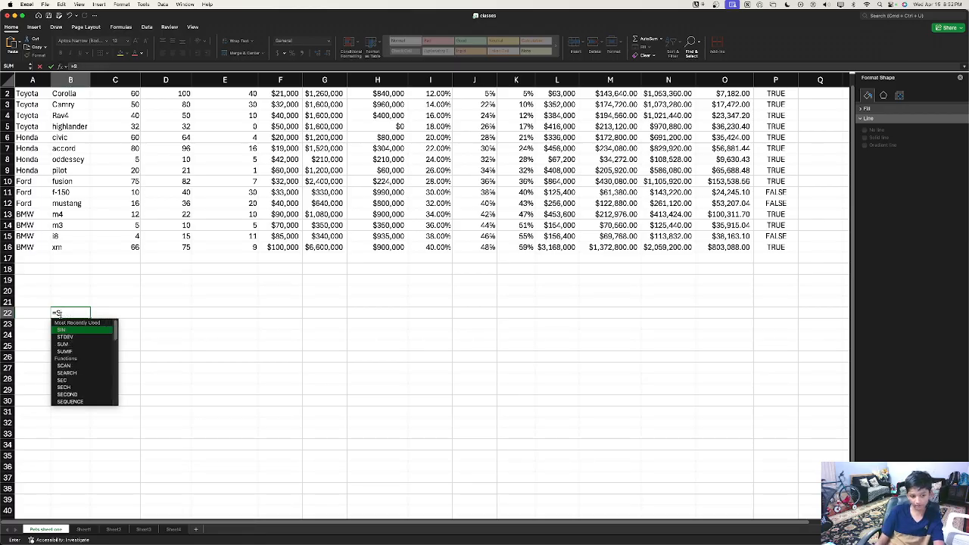
key("BackSpace")
type("VHLO")
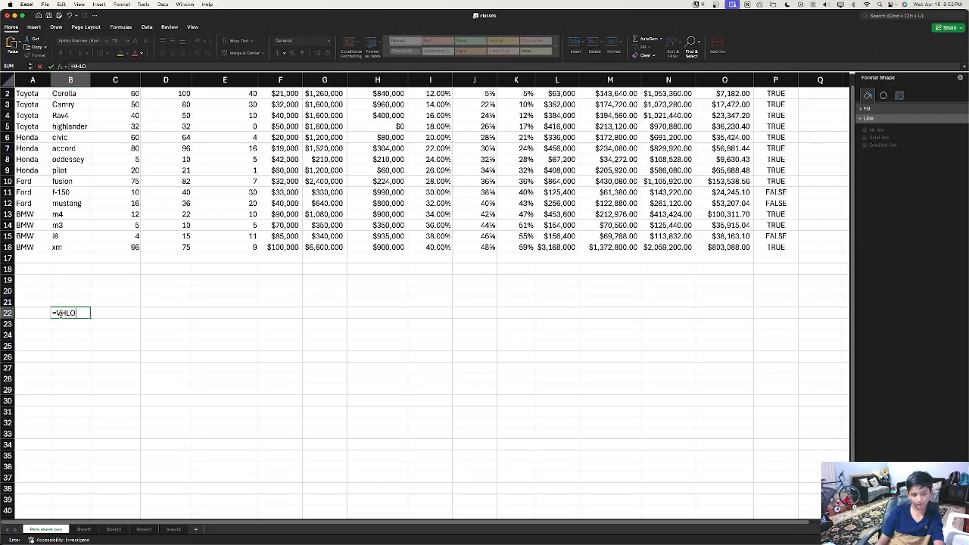
key("BackSpace")
key("BackSpace")
key("BackSpace")
type("LO")
key("BackSpace")
key("BackSpace")
key("BackSpace")
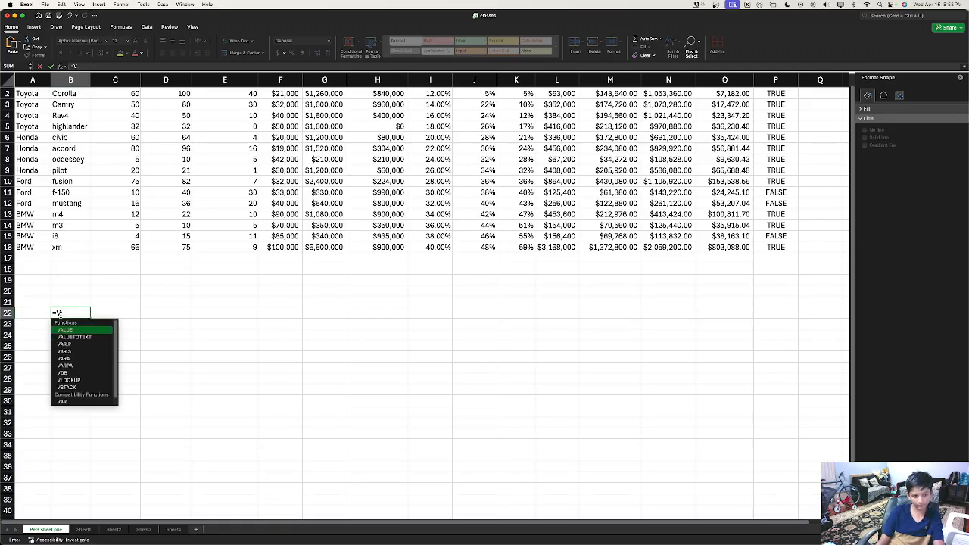
type("HLO")
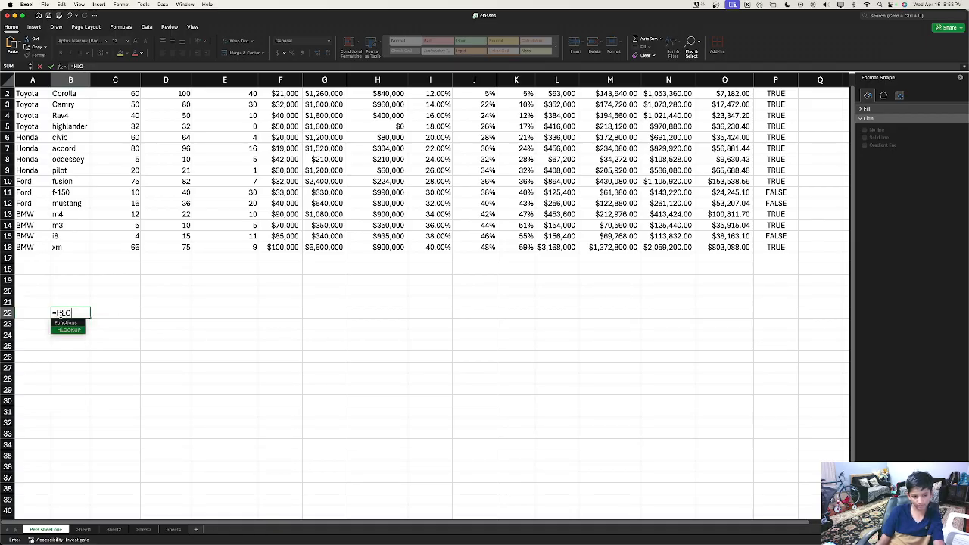
Step: Cancel the formula so B22 stays empty, then switch to Sheet2
key("BackSpace")
key("BackSpace")
key("BackSpace")
key("BackSpace")
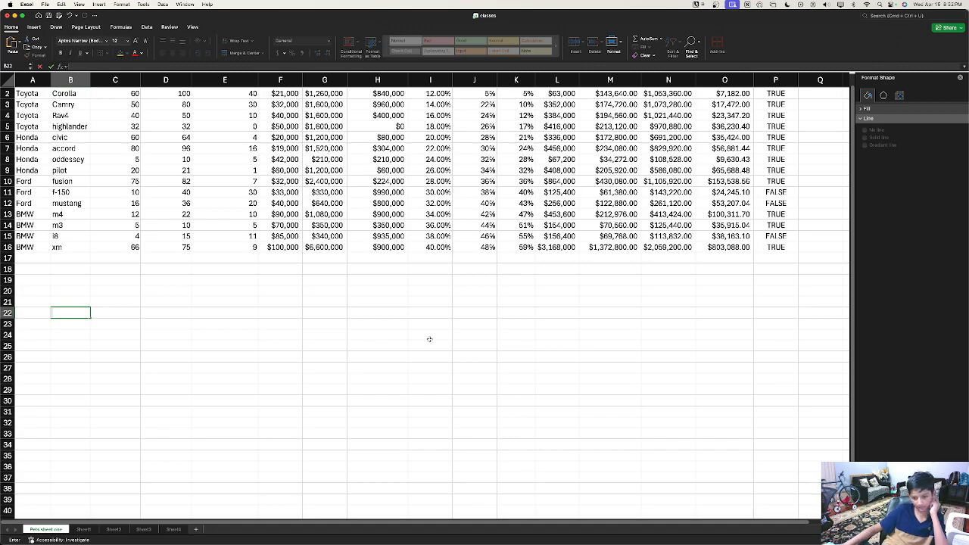
left_click(430, 343)
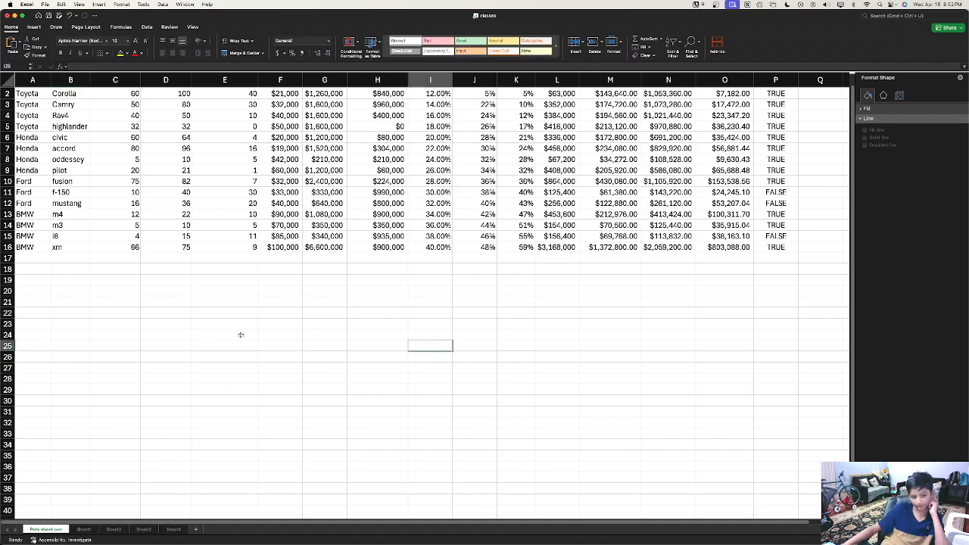
left_click(106, 530)
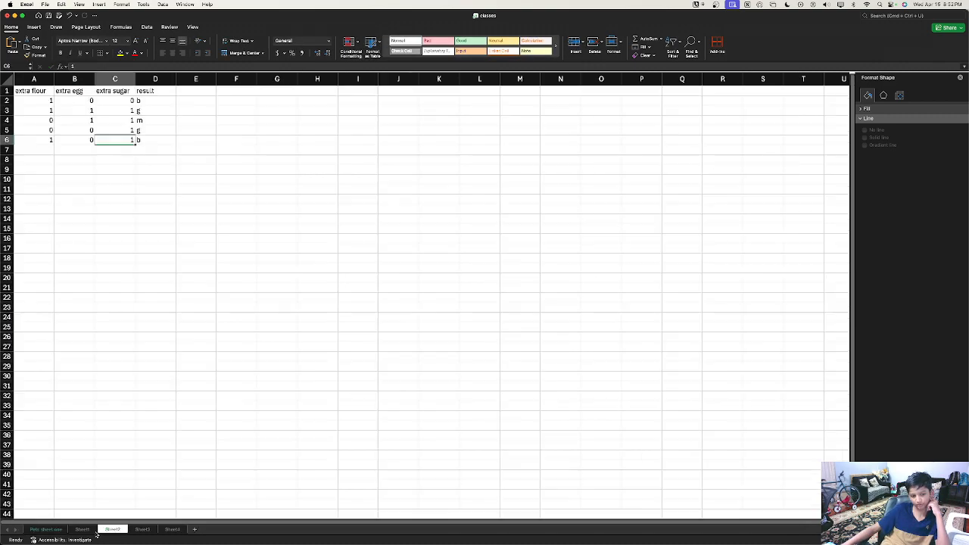
Step: Pass through Sheet1 and return to the Pets sheet one car sales table
left_click(82, 530)
left_click(45, 530)
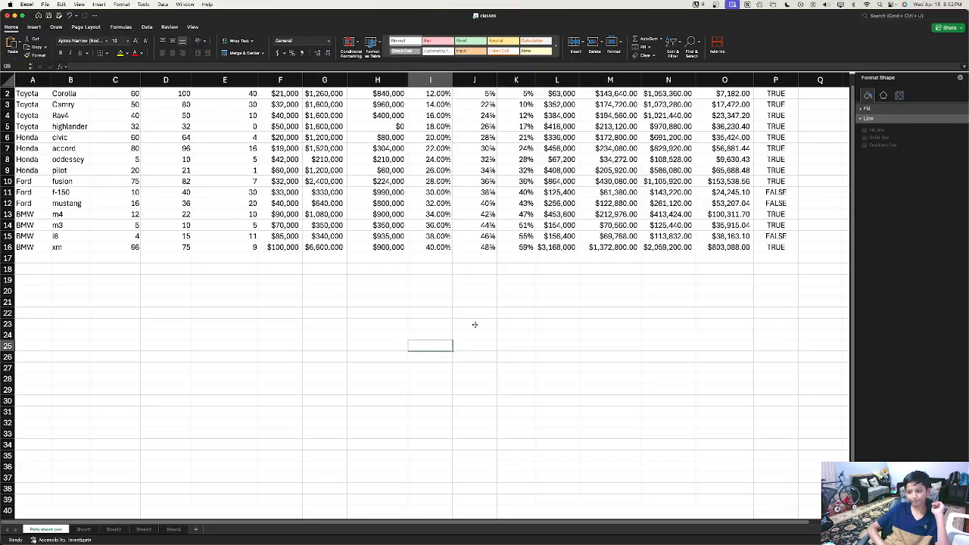
Step: Switch with Ctrl+Right to the desktop space showing Safari on the Bing home page
key("ctrl+Right")
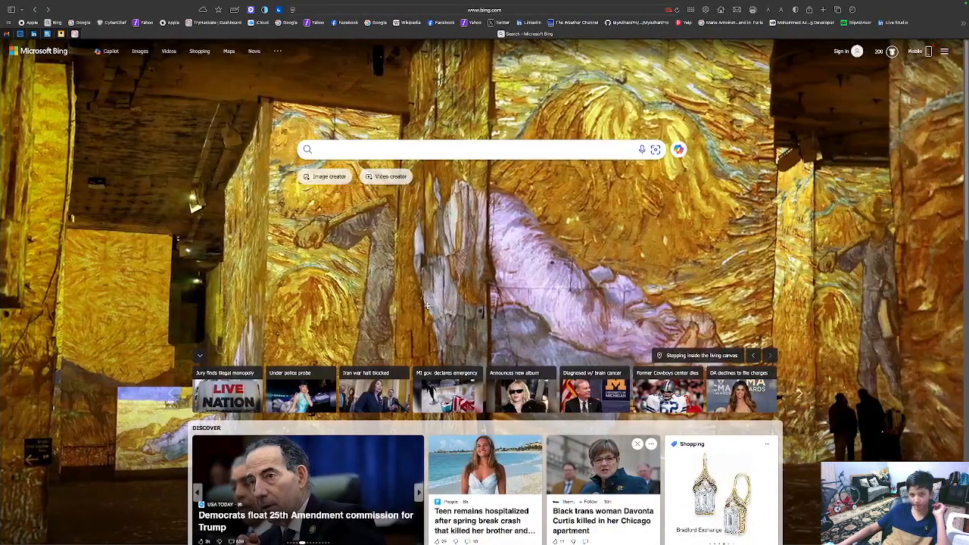
Step: Load tableau.com in the Safari address bar
left_click(515, 12)
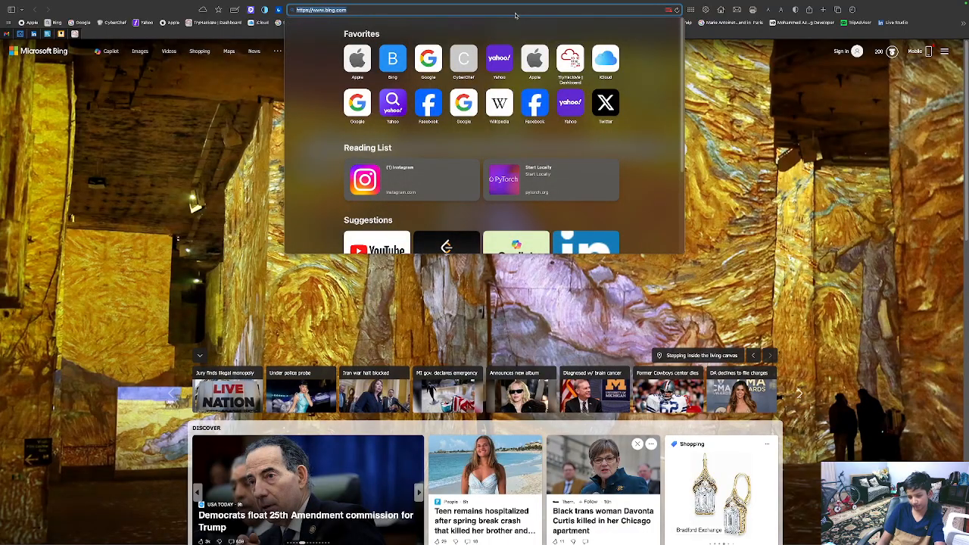
type("tableau.com")
key("Return")
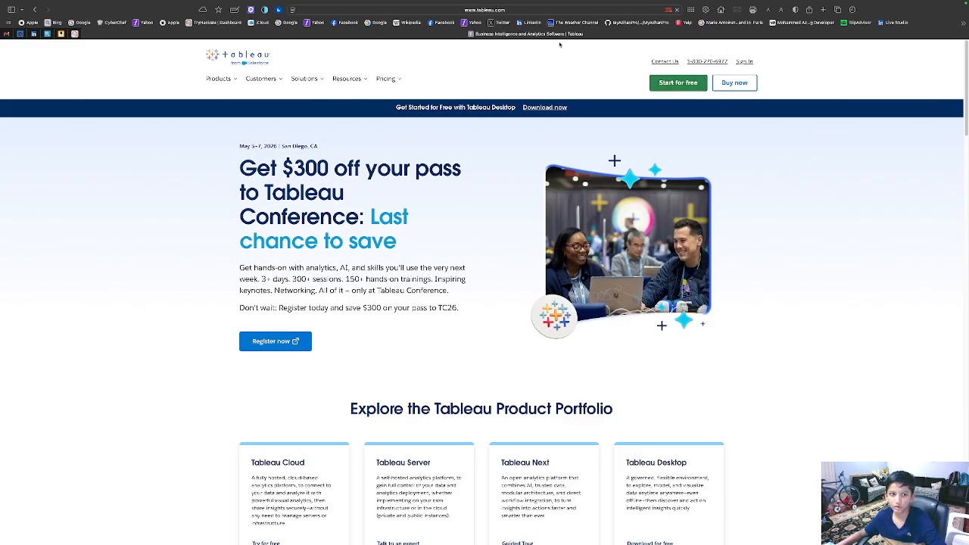
Step: Browse the Tableau Desktop product page via Products, then go to the Pricing page
left_click(221, 81)
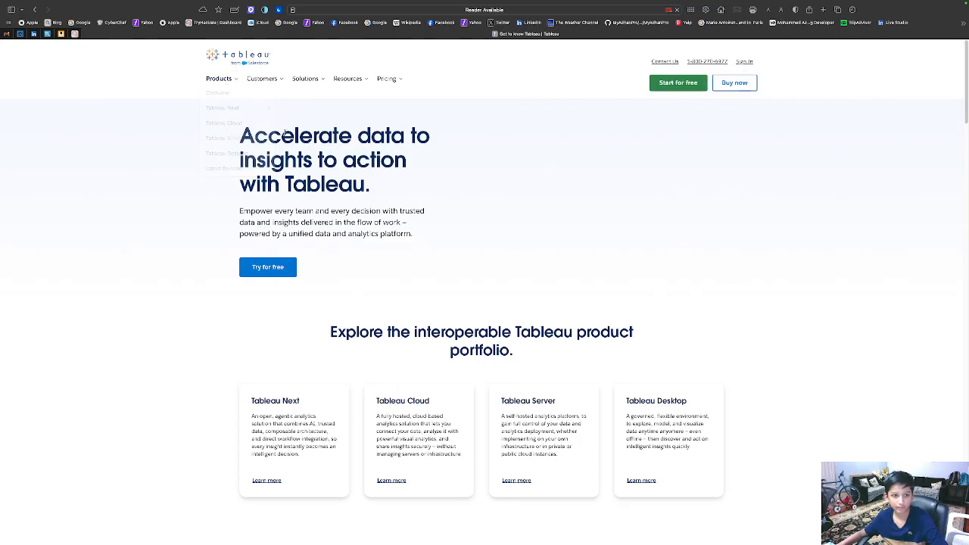
mouse_move(224, 83)
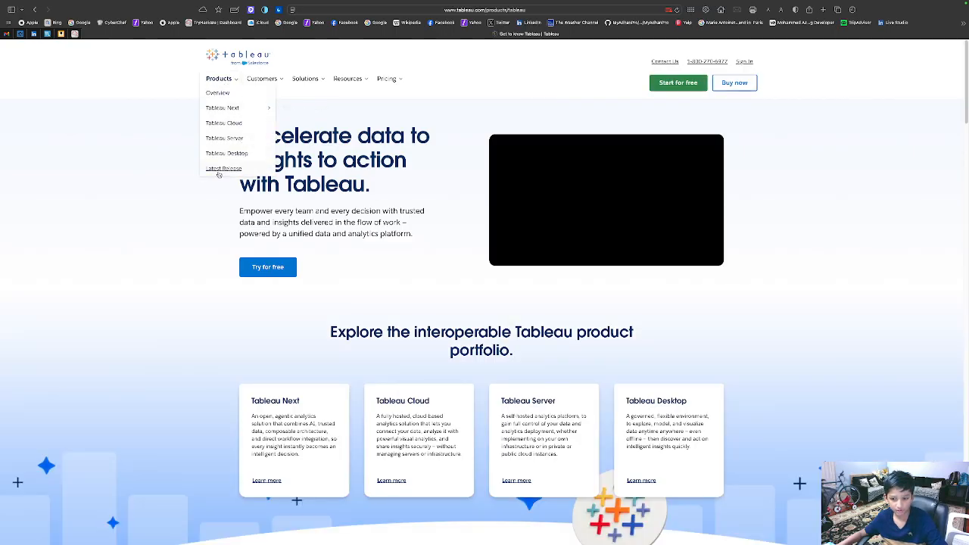
left_click(226, 154)
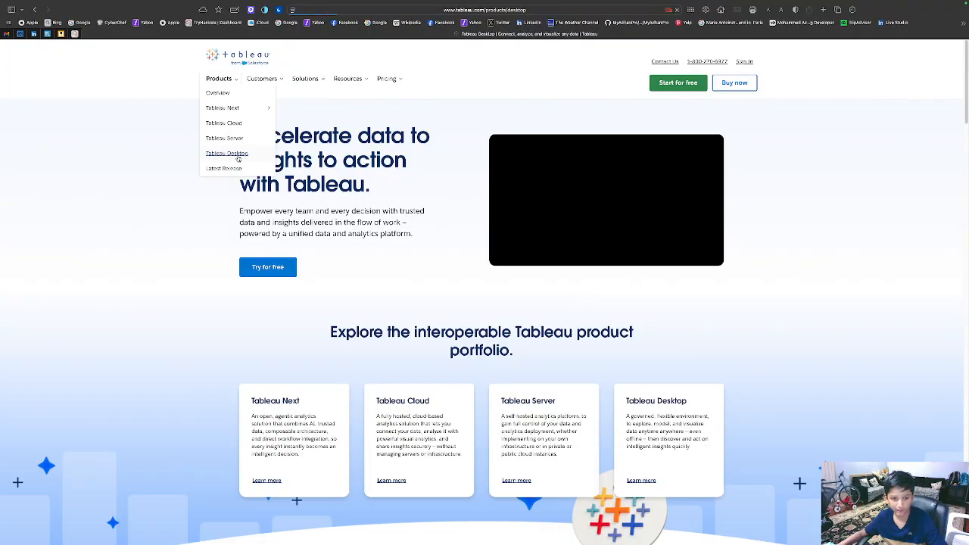
scroll(238, 158, "down", 5)
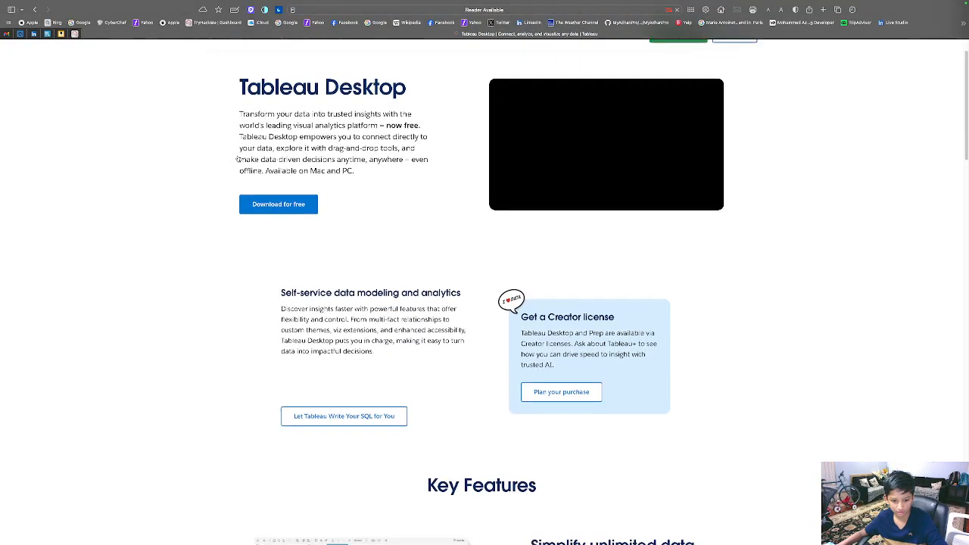
scroll(238, 159, "down", 14)
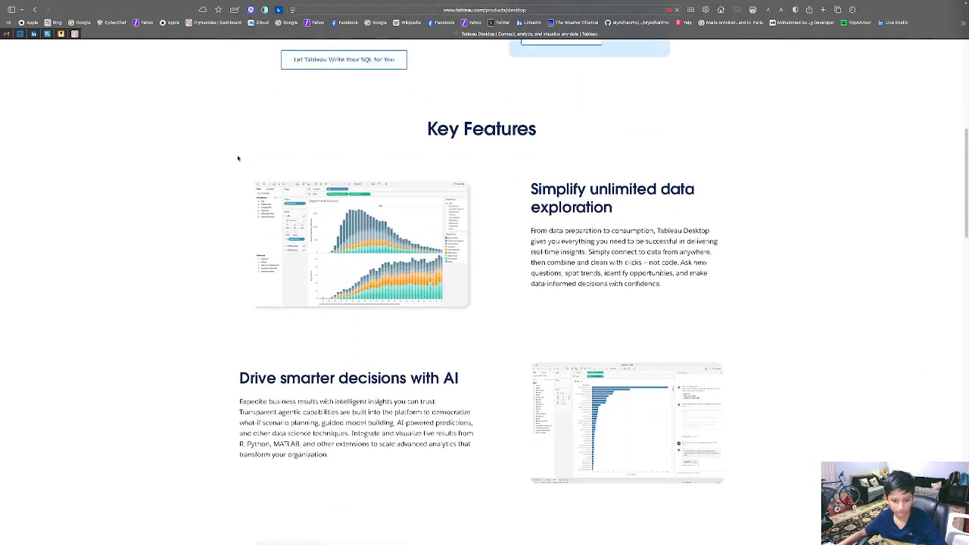
scroll(238, 159, "down", 7)
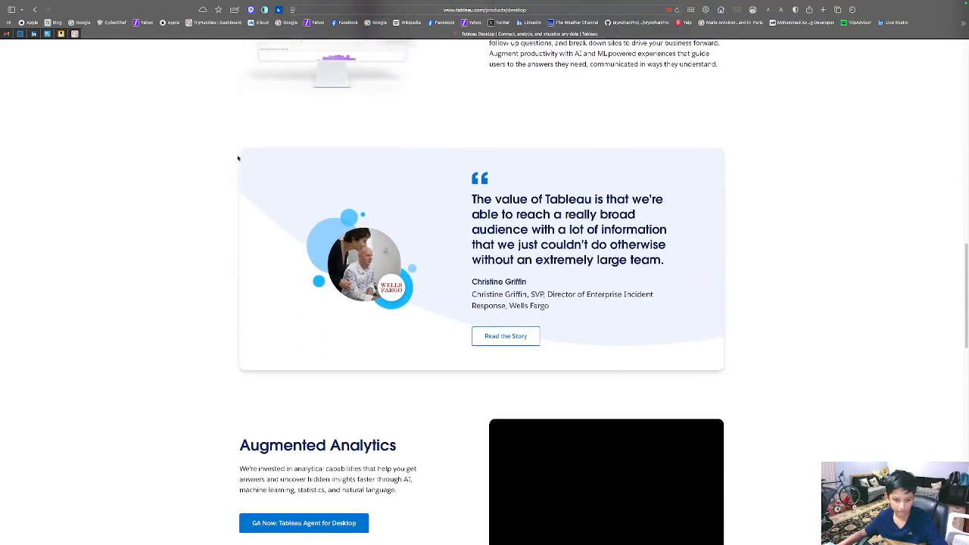
scroll(238, 158, "down", 10)
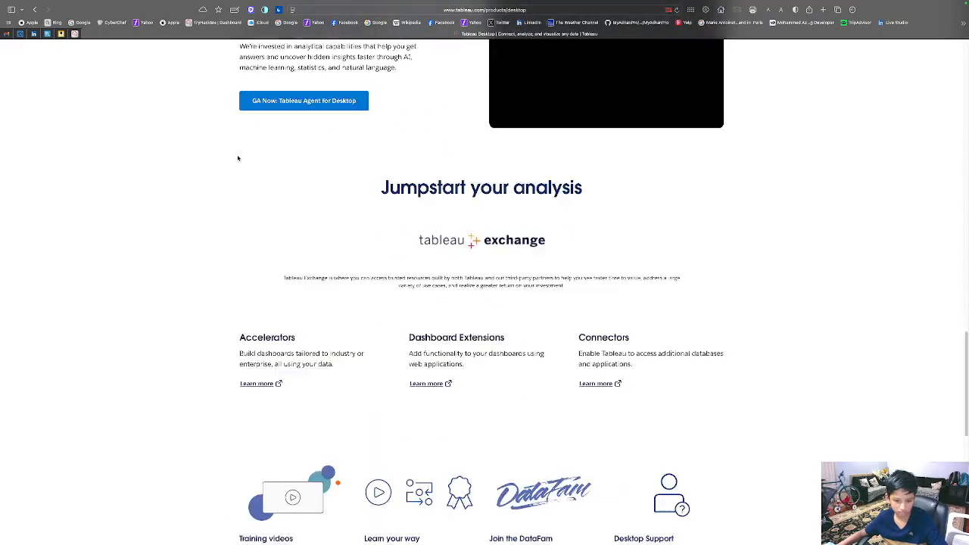
scroll(238, 158, "up", 20)
scroll(238, 159, "up", 5)
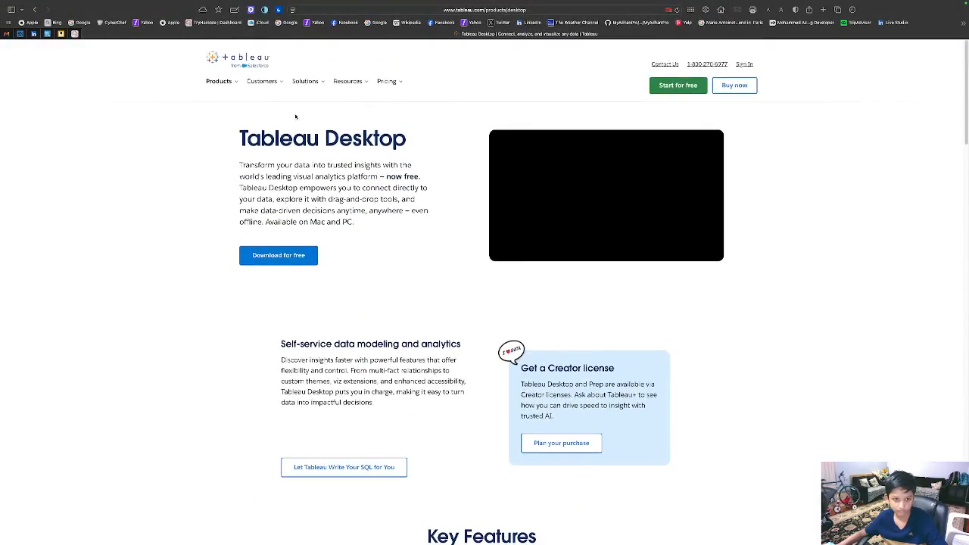
left_click(388, 79)
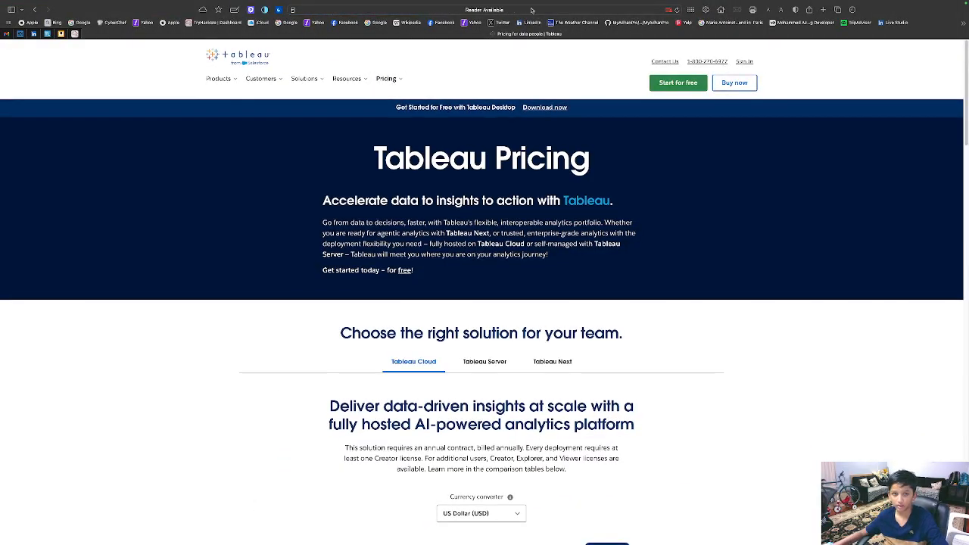
Step: Search 'tableau public' from the address bar and open the Tableau Public result
left_click(64, 19)
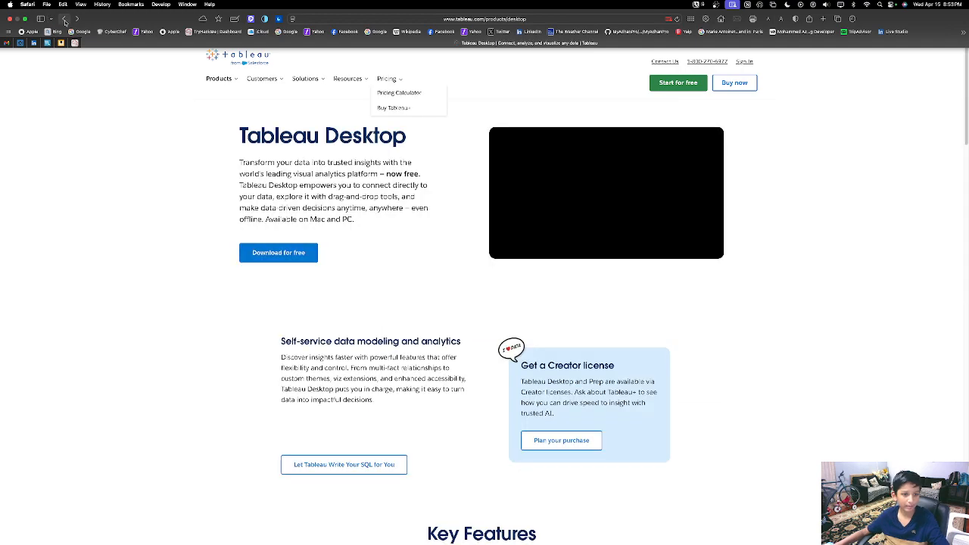
left_click(483, 12)
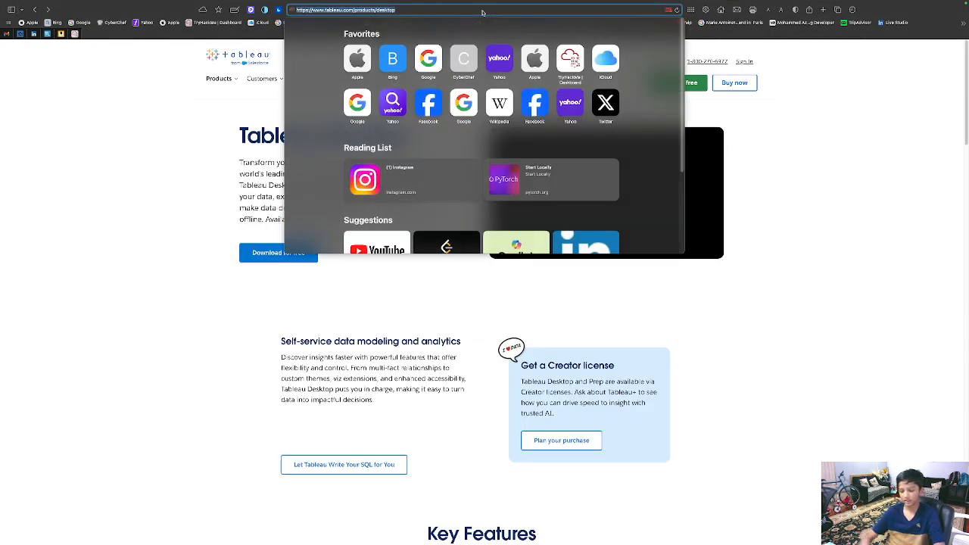
type("tableau")
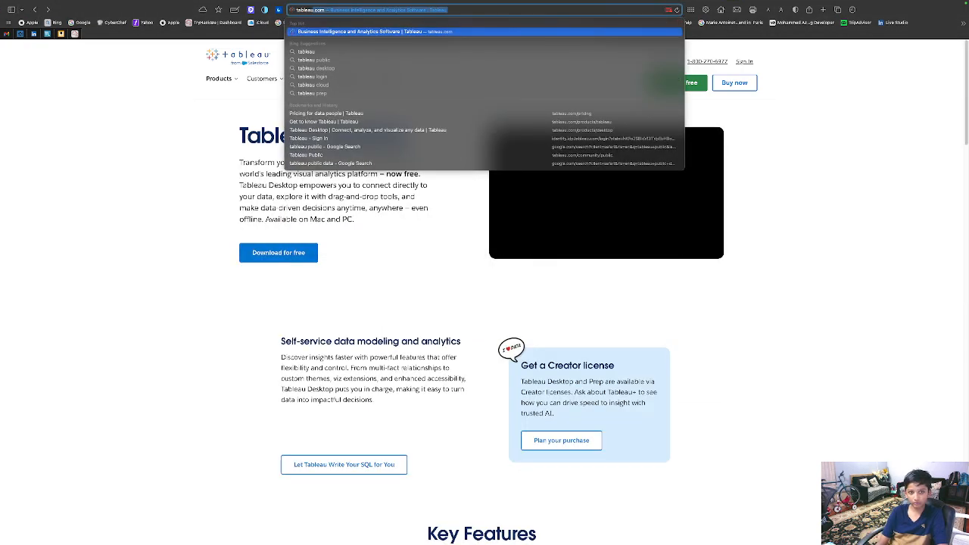
type(" public")
key("Return")
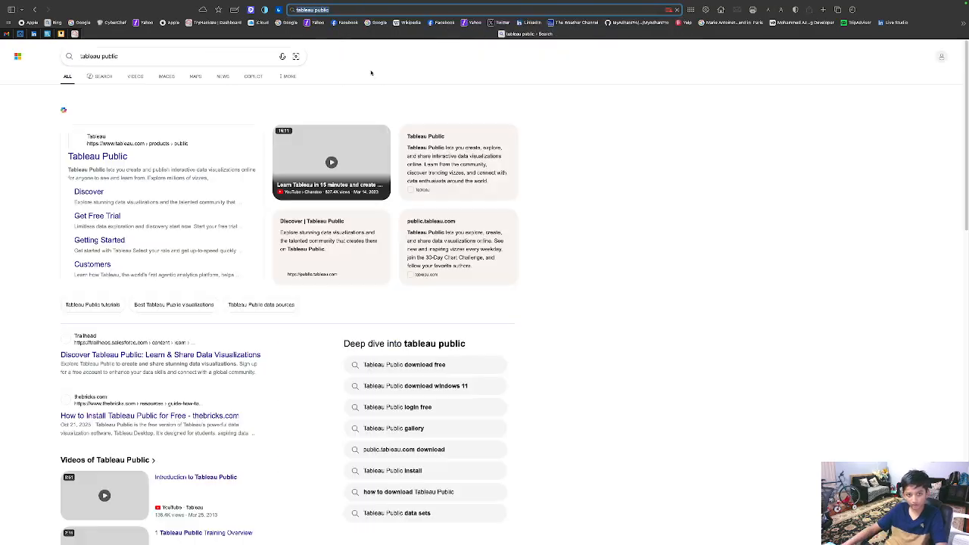
left_click(122, 156)
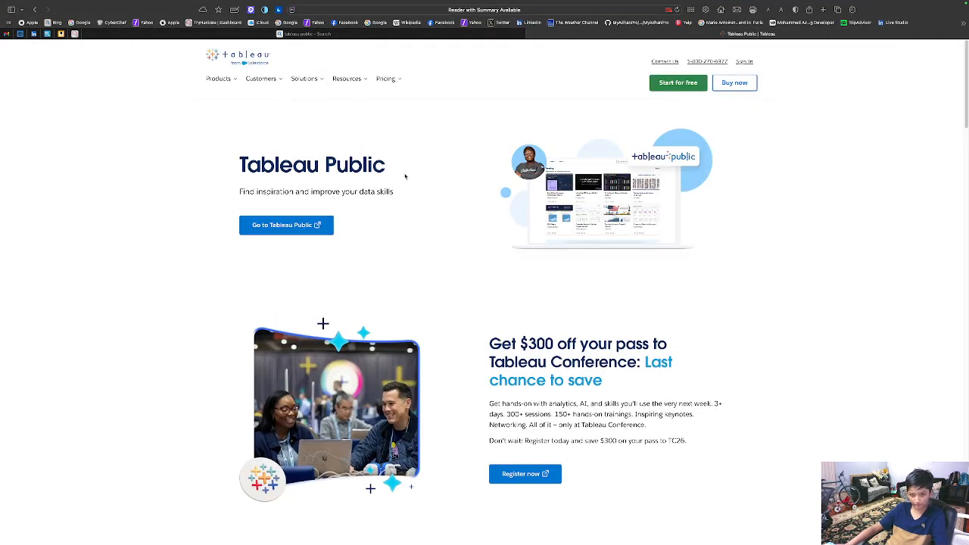
Step: Glance at the Tableau Desktop page, return, and open Tableau Public in a new tab
left_click(222, 91)
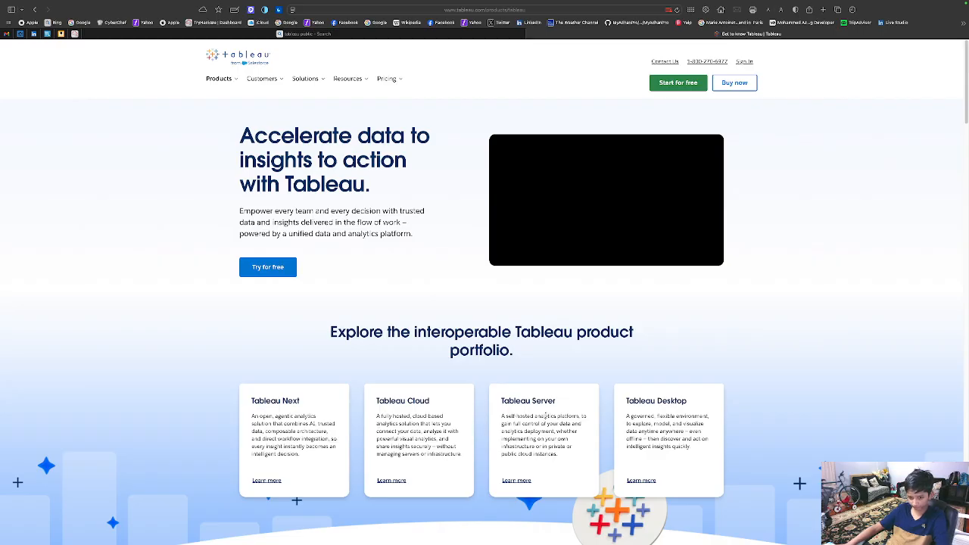
left_click_drag(659, 432, 637, 409)
left_click(636, 409)
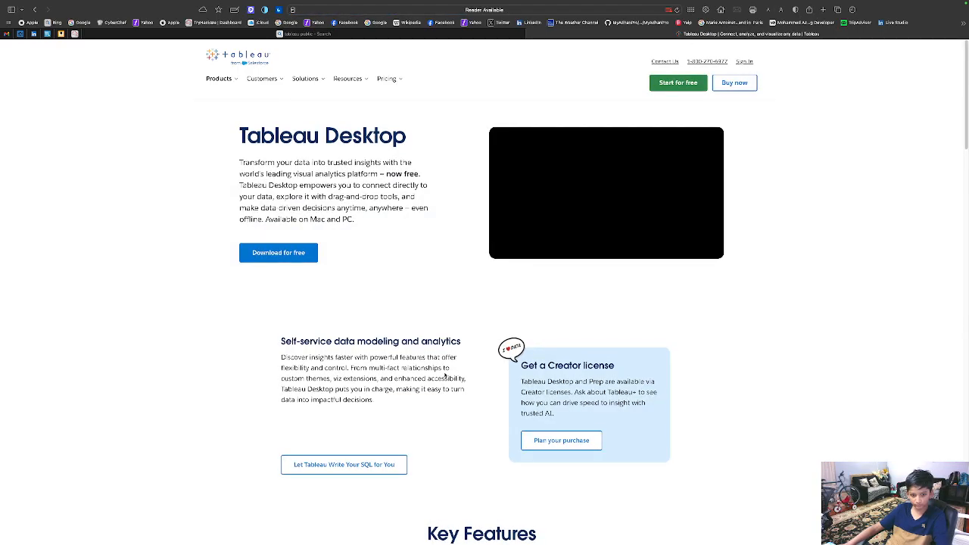
scroll(450, 378, "down", 3)
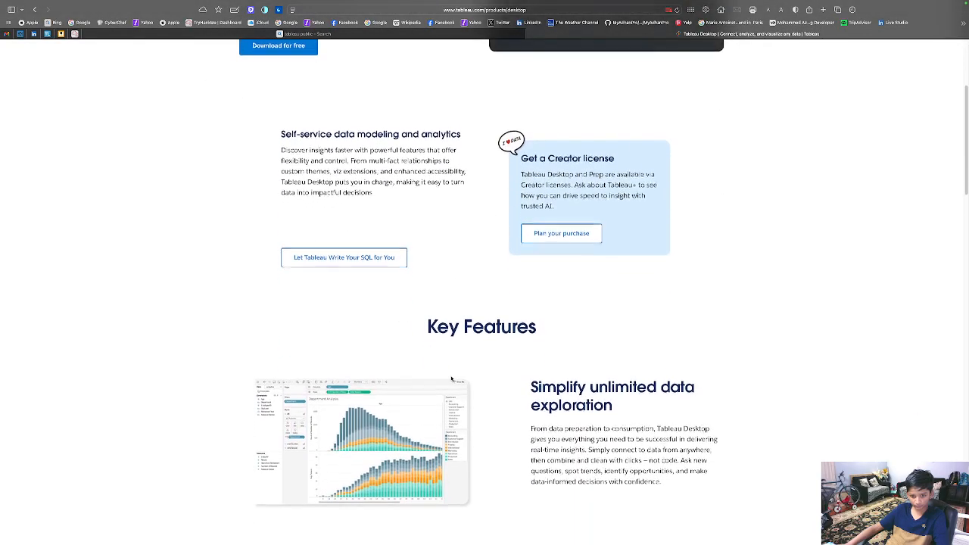
scroll(452, 379, "up", 3)
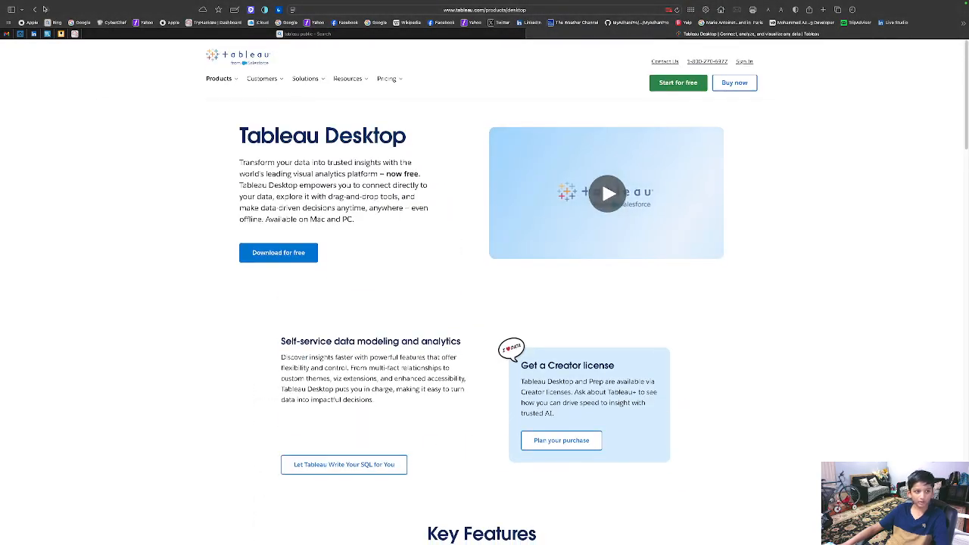
left_click(37, 9)
left_click(36, 9)
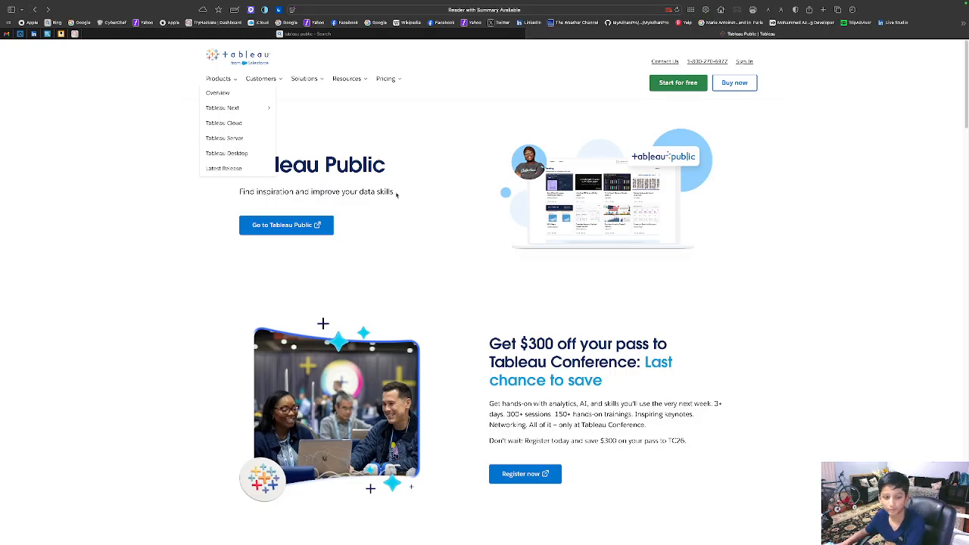
left_click(325, 226)
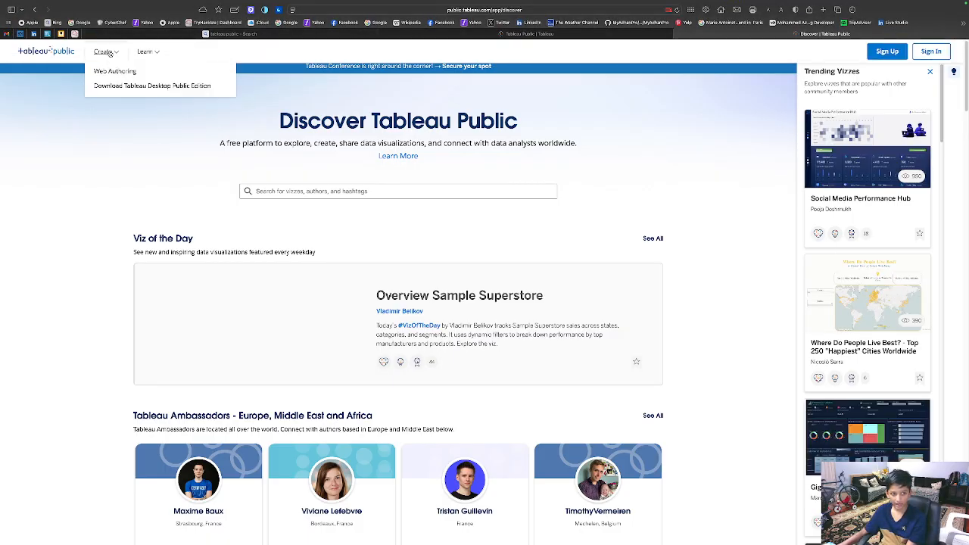
Step: Open Download Tableau Desktop Public Edition, then follow its System Requirements link to the Tech Specs
mouse_move(110, 52)
left_click(144, 86)
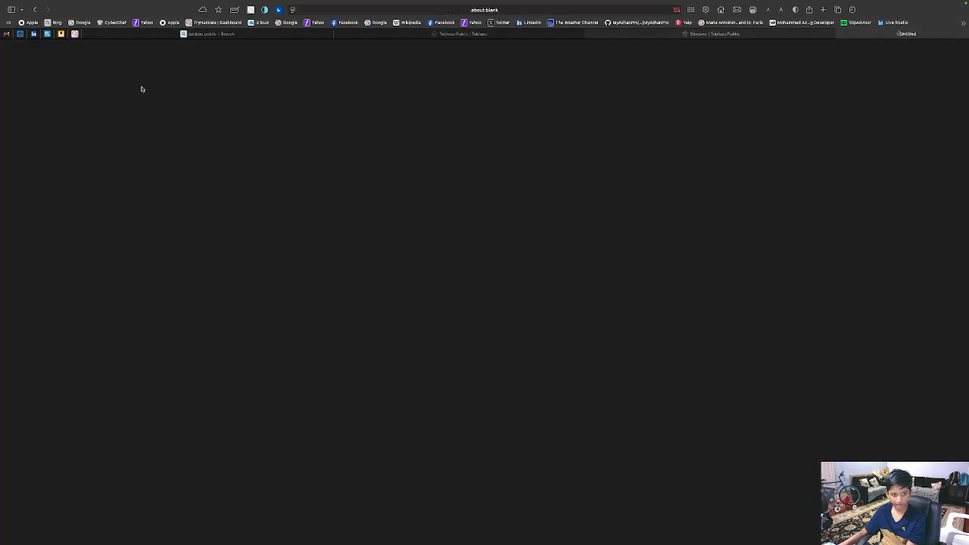
left_click(651, 34)
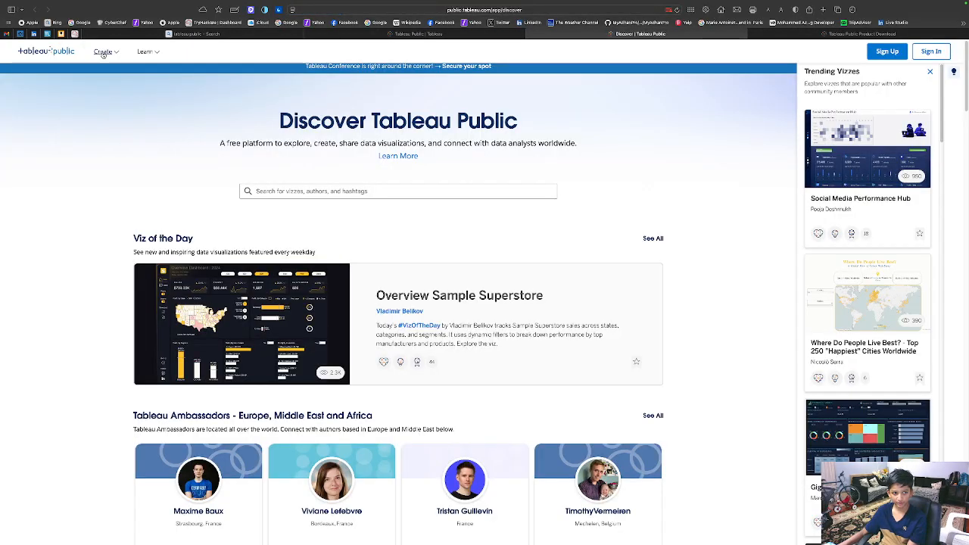
mouse_move(103, 54)
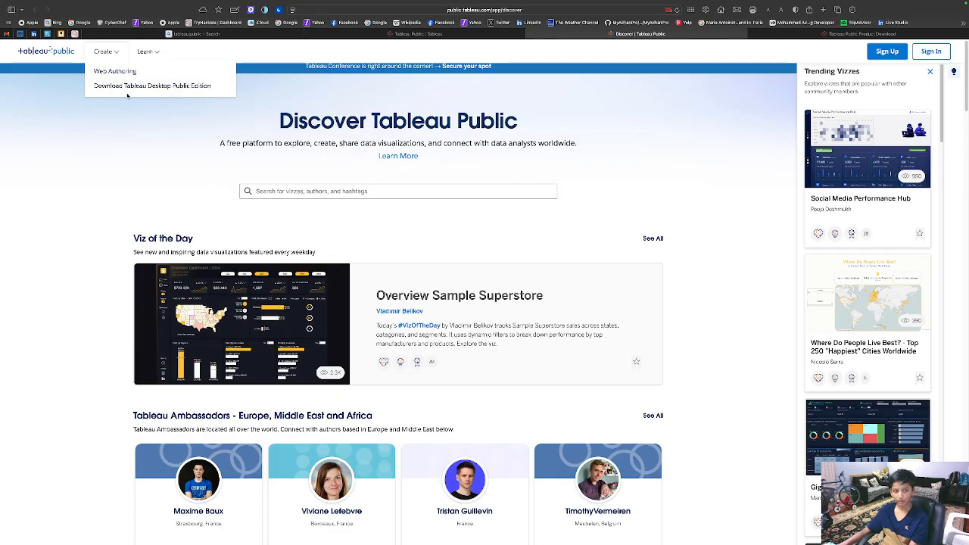
left_click(792, 36)
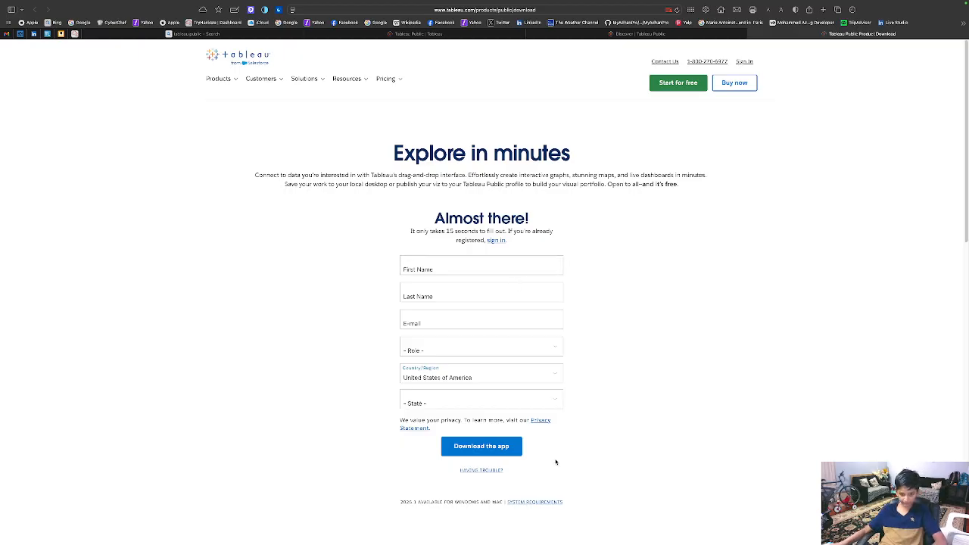
left_click(547, 503)
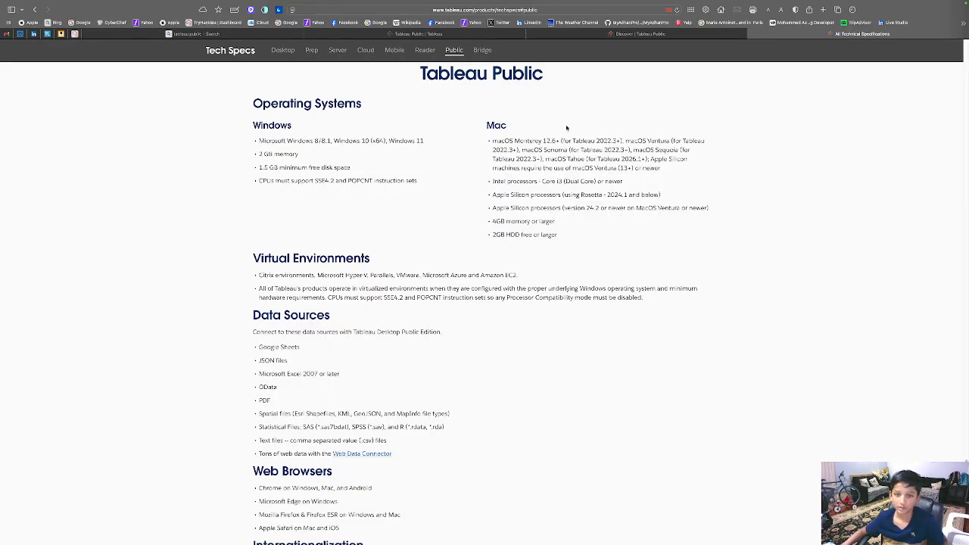
Step: Close the Technical Specifications tab and choose Create > Download Tableau Desktop Public Edition
left_click_drag(595, 264, 497, 135)
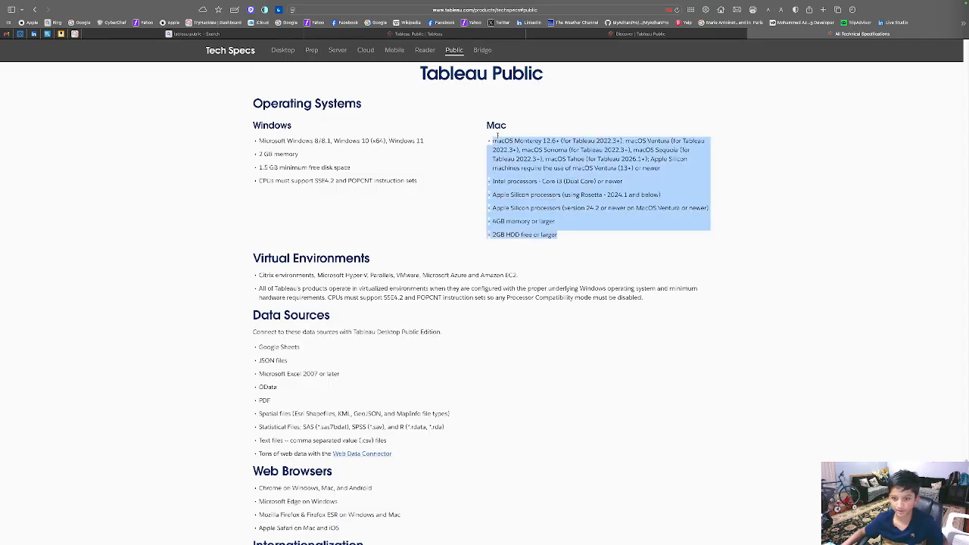
left_click(581, 116)
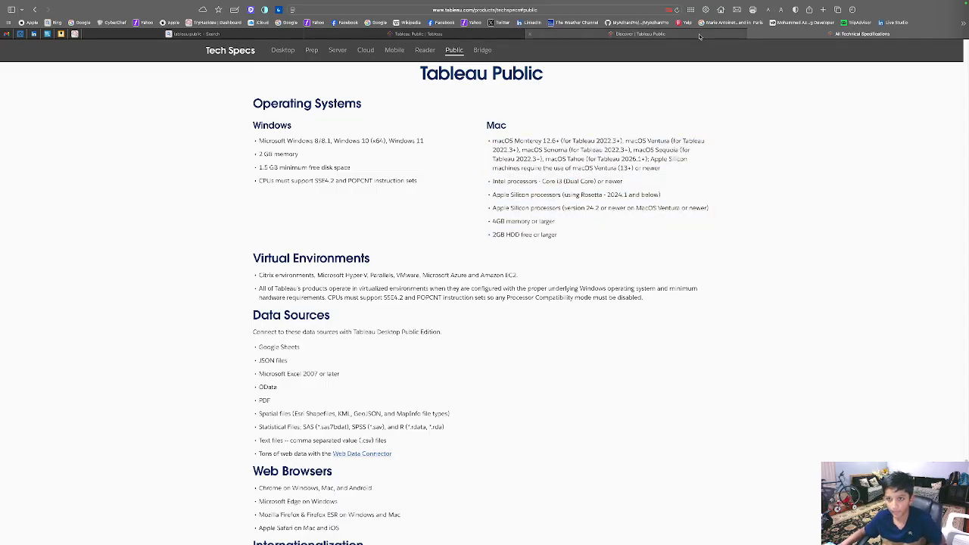
left_click(750, 35)
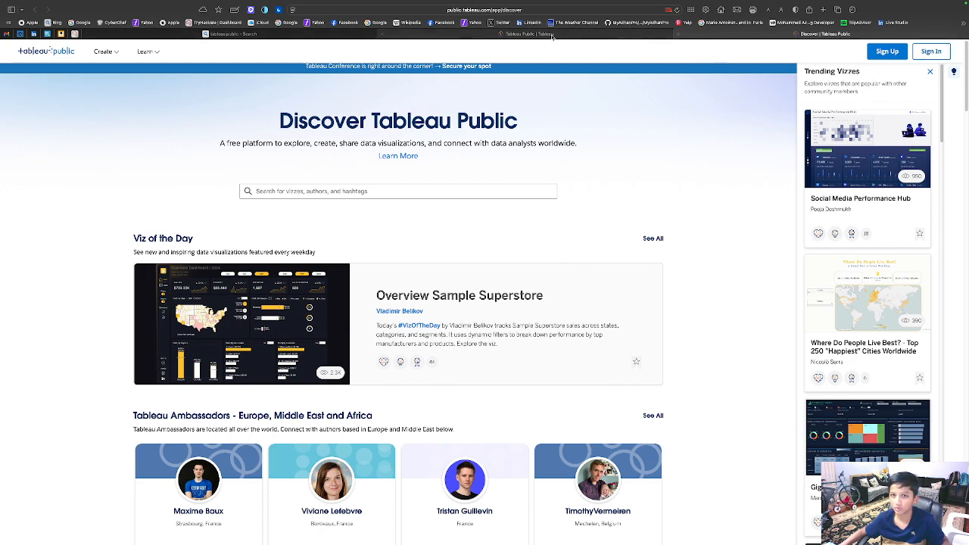
mouse_move(117, 53)
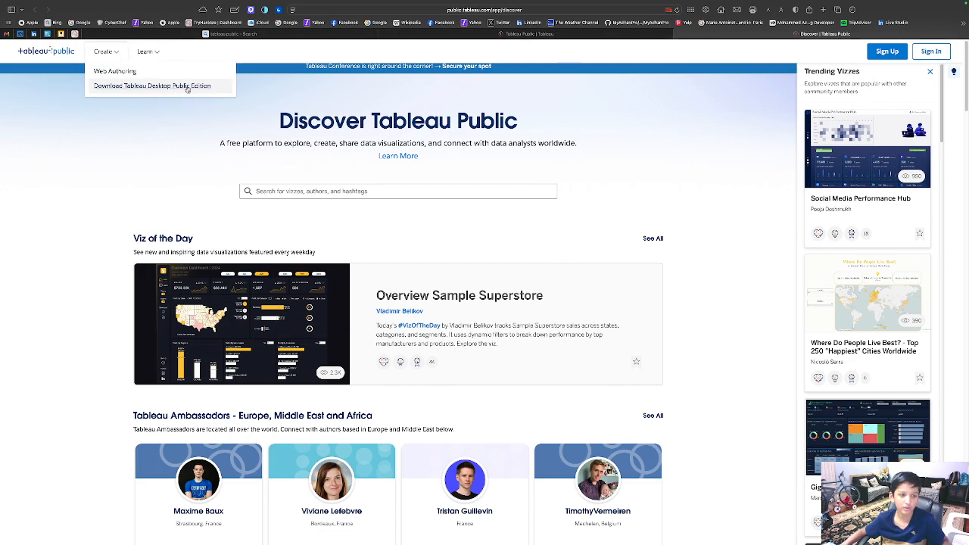
left_click(187, 87)
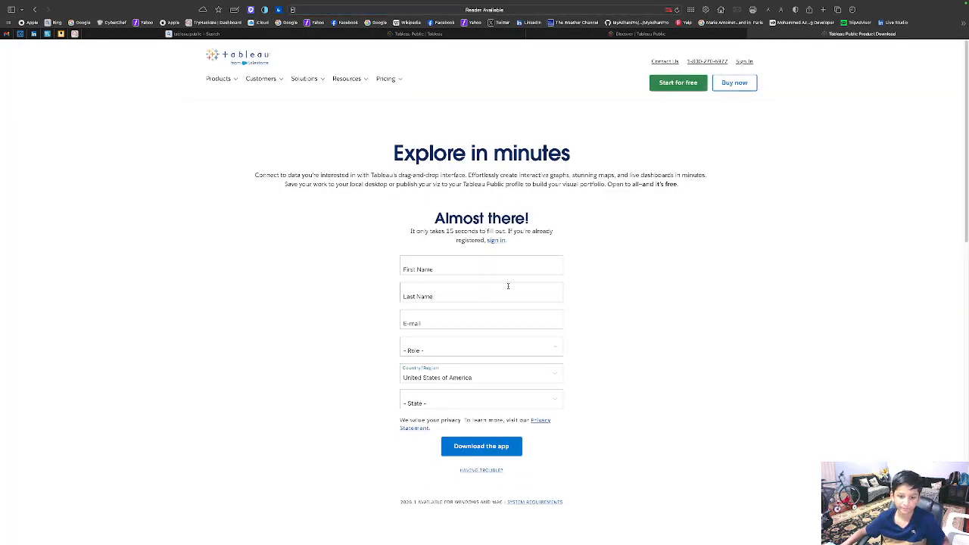
scroll(508, 285, "down", 3)
left_click(496, 389)
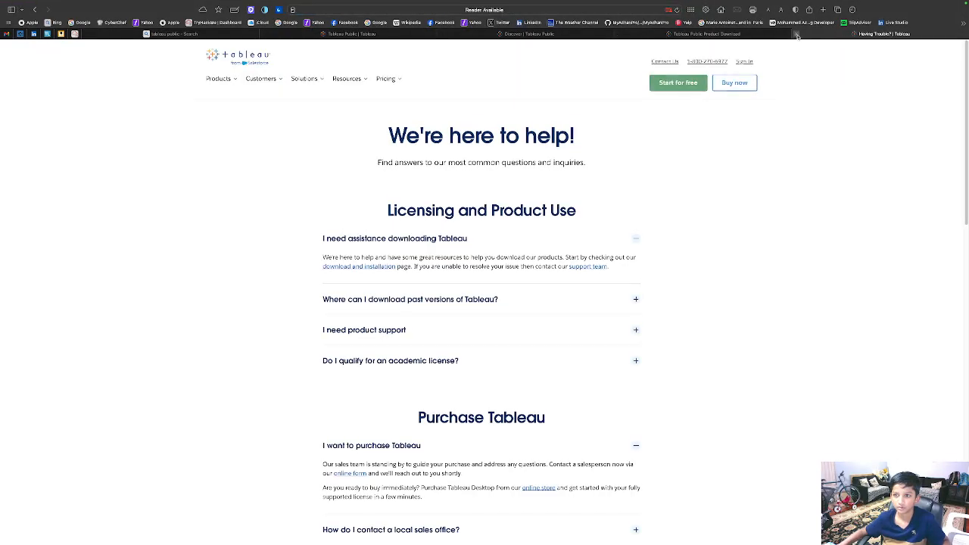
left_click(797, 35)
scroll(731, 296, "down", 2)
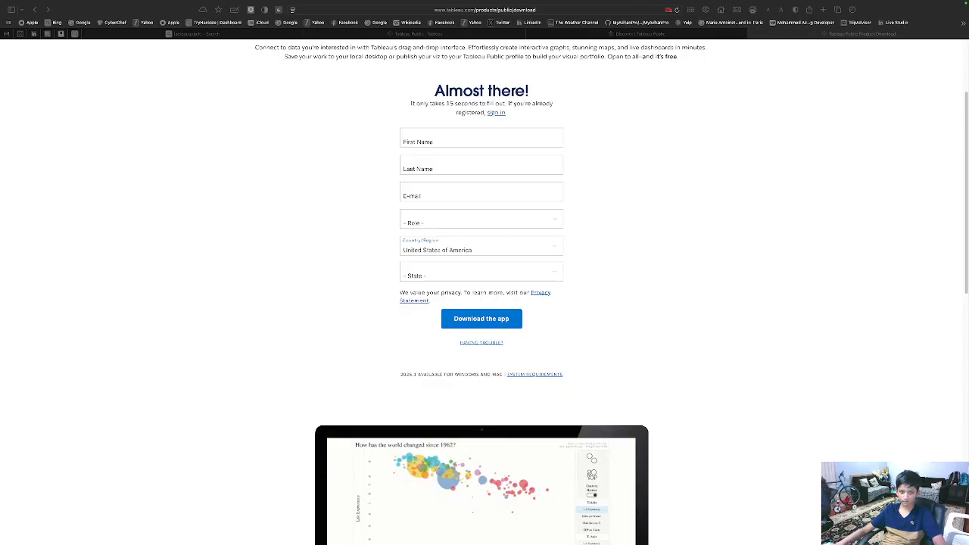
Step: On the Tableau form, switch from registering to signing in and focus the email field
left_click(408, 143)
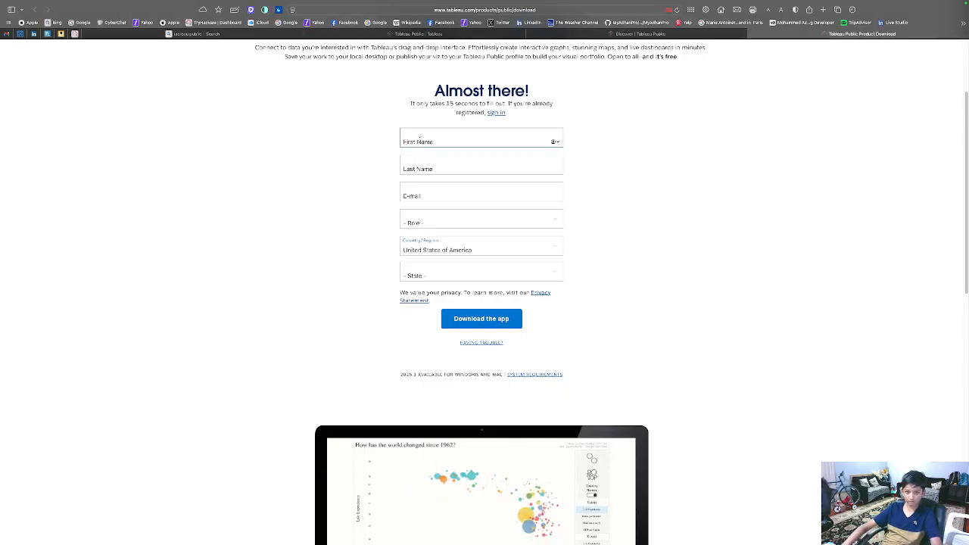
scroll(420, 139, "up", 1)
scroll(496, 126, "down", 1)
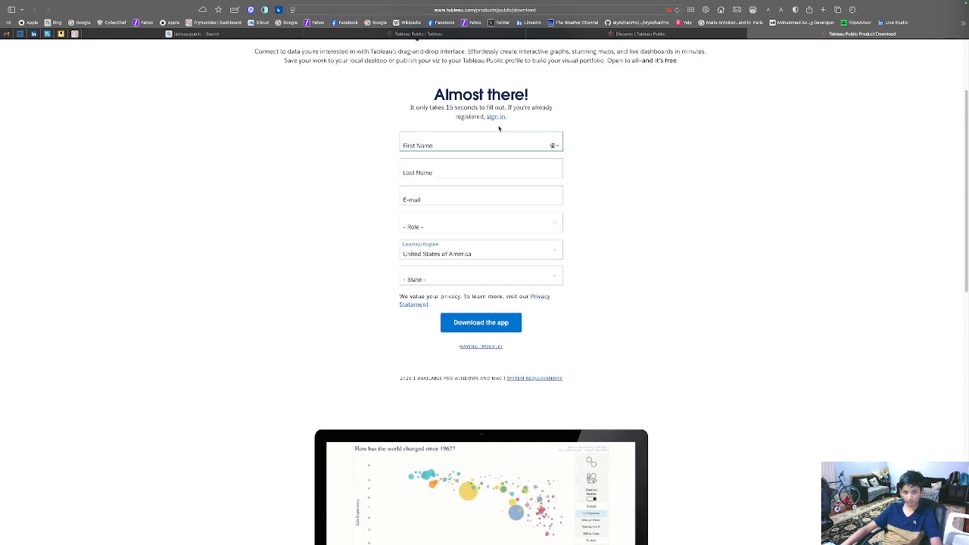
left_click(491, 118)
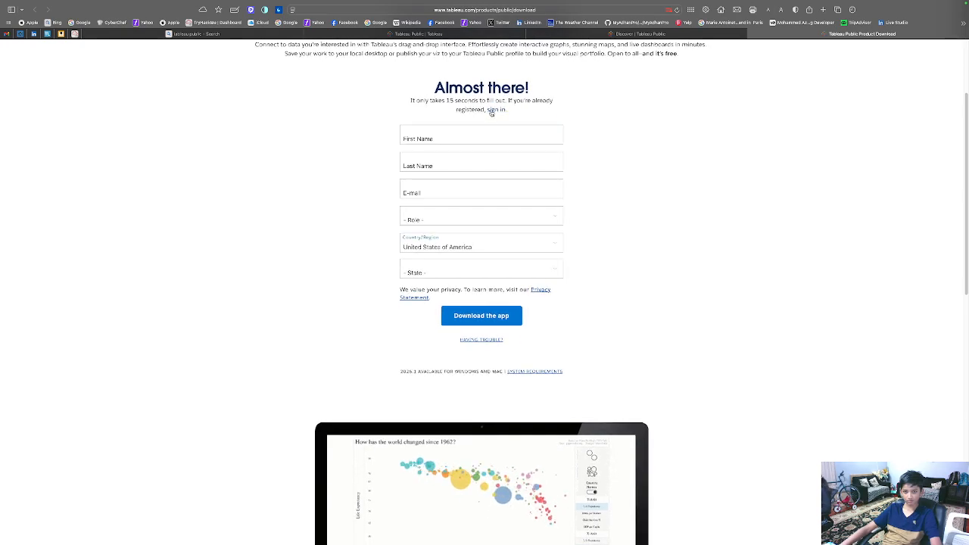
left_click(492, 110)
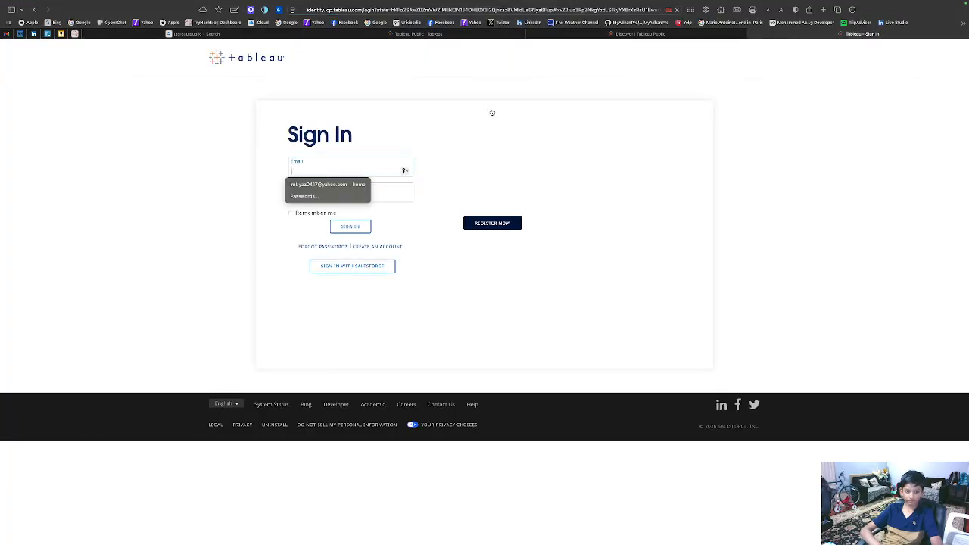
left_click(430, 315)
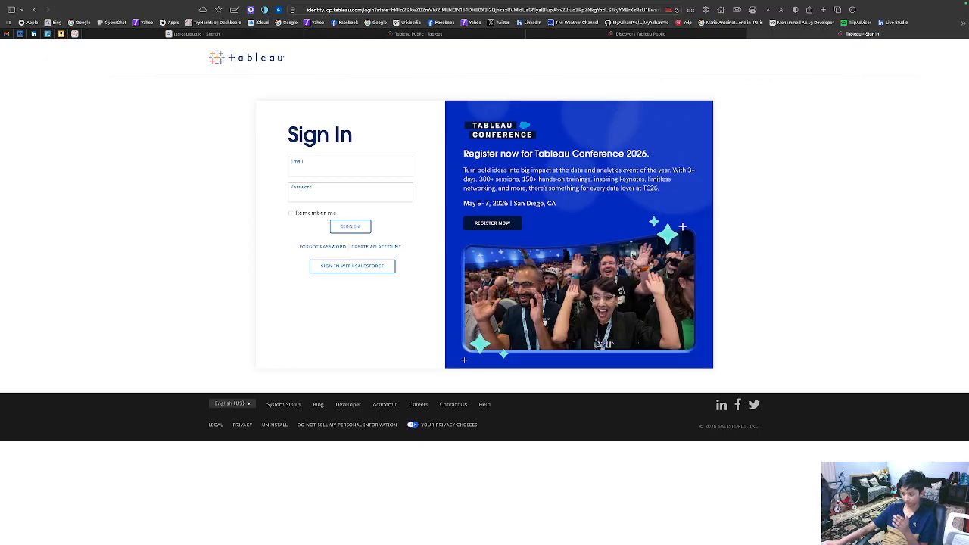
key("super+Tab")
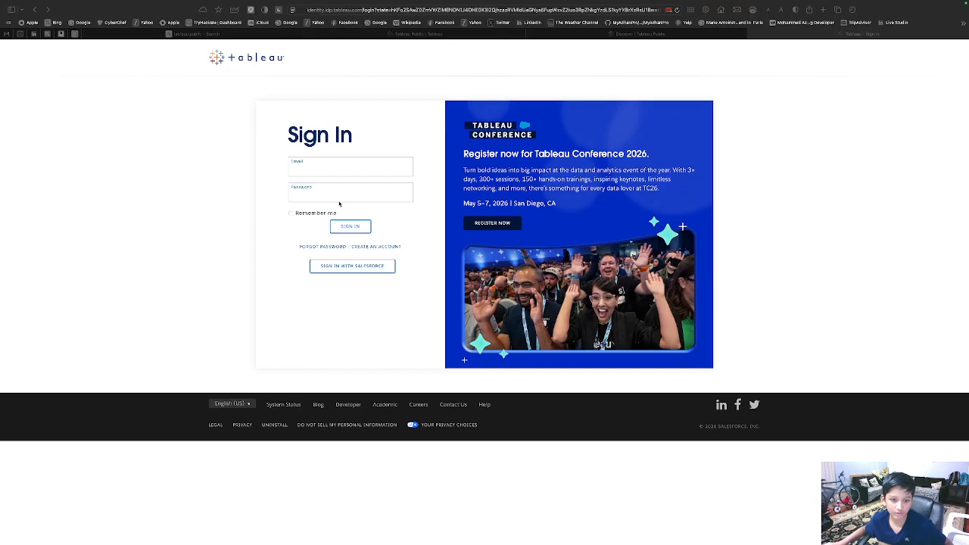
left_click(309, 172)
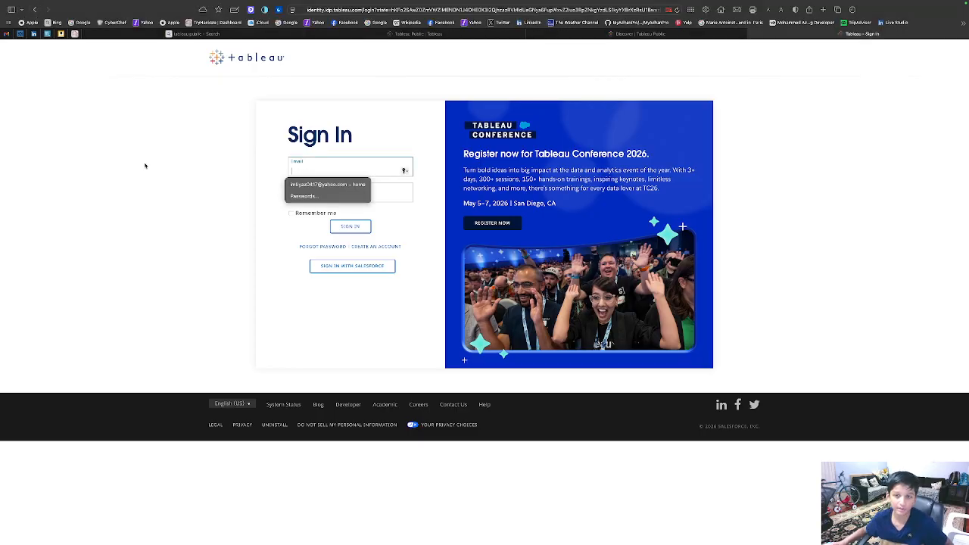
Step: Find the classes car sales workbook, minimize its Excel window, and open Spotlight search
key("ctrl+Left")
key("ctrl+Left")
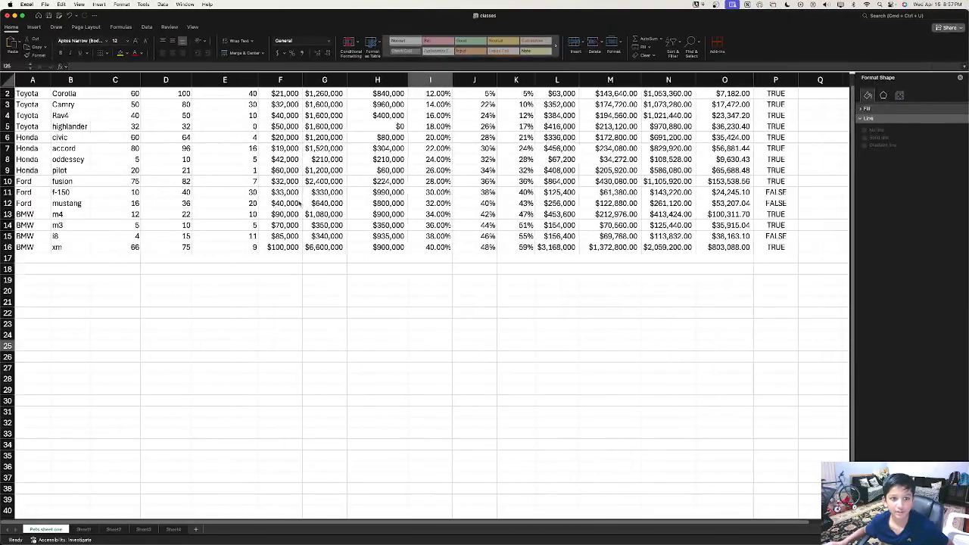
key("ctrl+Right")
key("ctrl+Left")
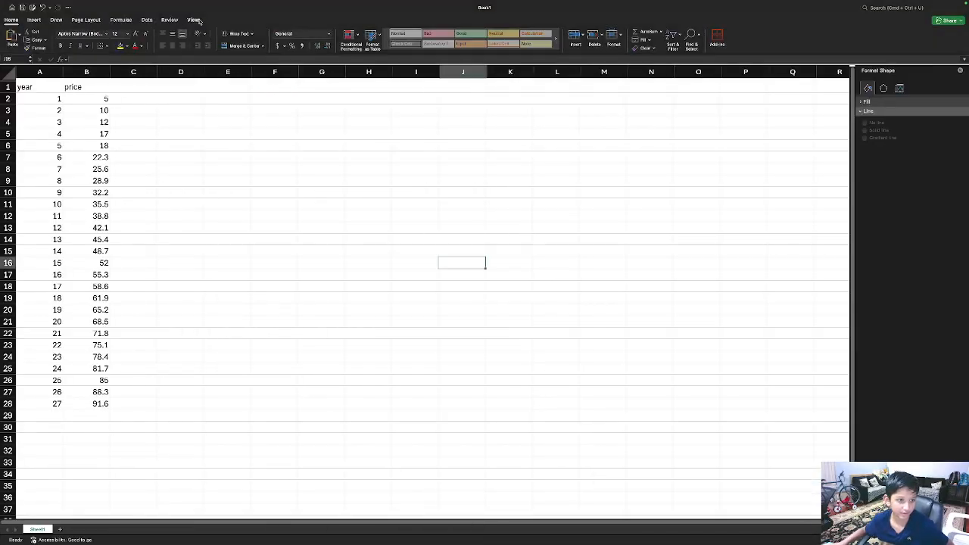
key("ctrl+Left")
key("ctrl+Right")
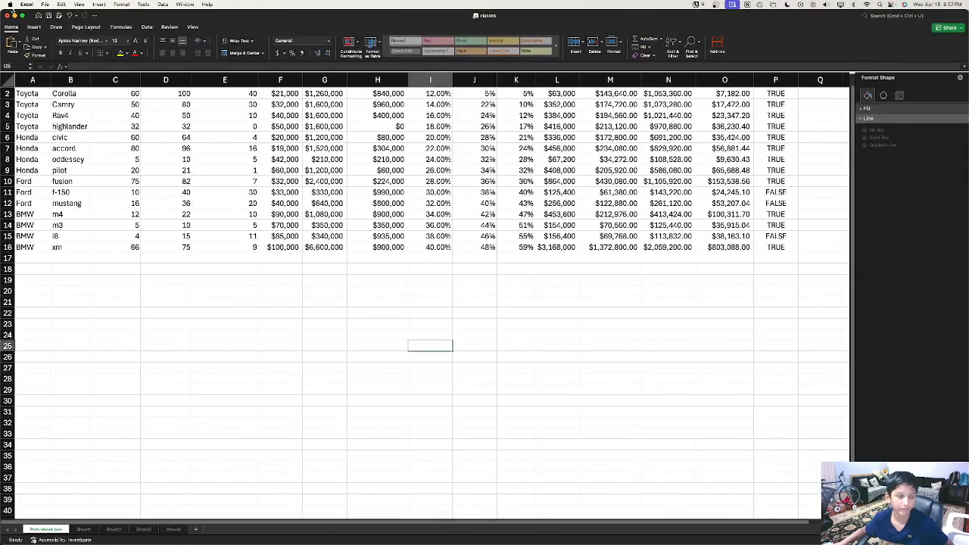
left_click(14, 15)
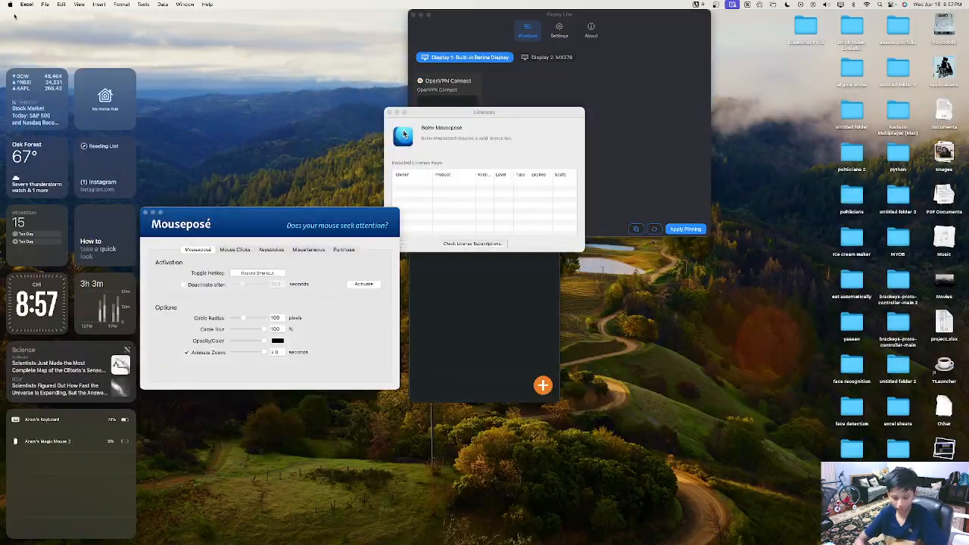
key("super+space")
Step: Launch Google Chrome from Spotlight ('chrom') and go to the Tableau account registration form
type("chrom")
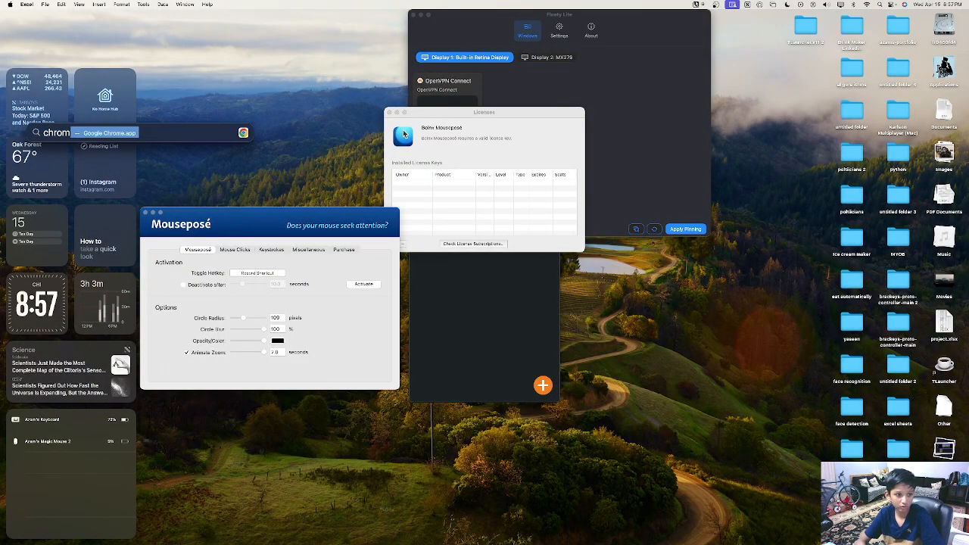
key("Return")
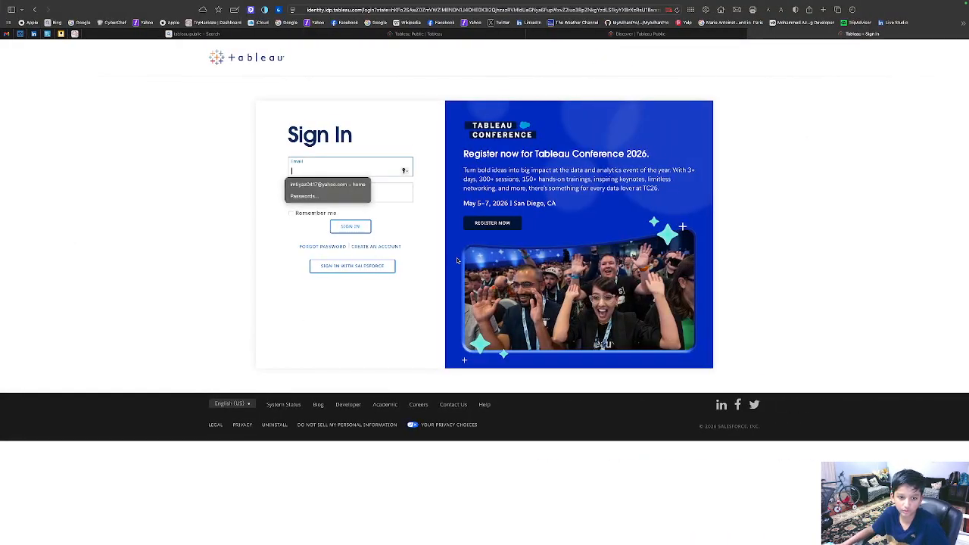
left_click(385, 243)
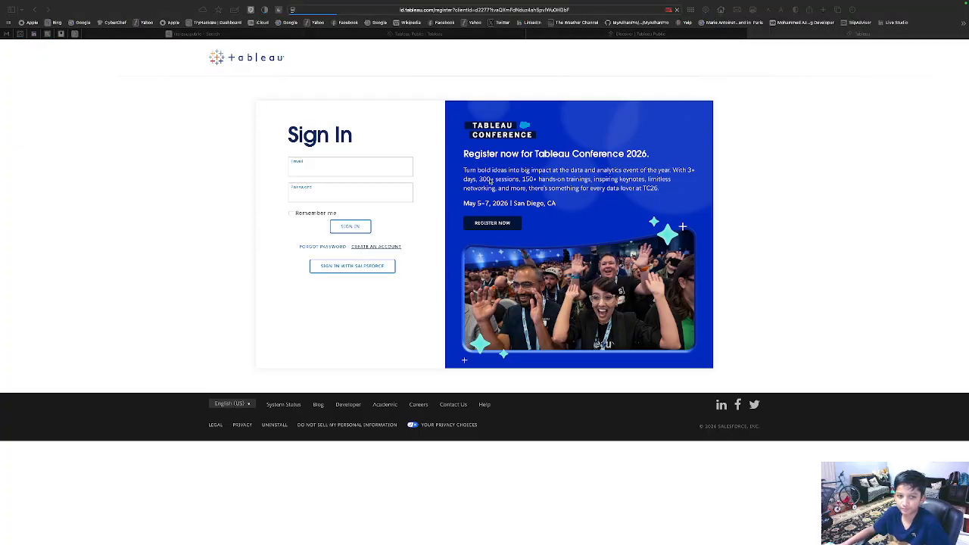
key("ctrl+Left")
key("ctrl+Right")
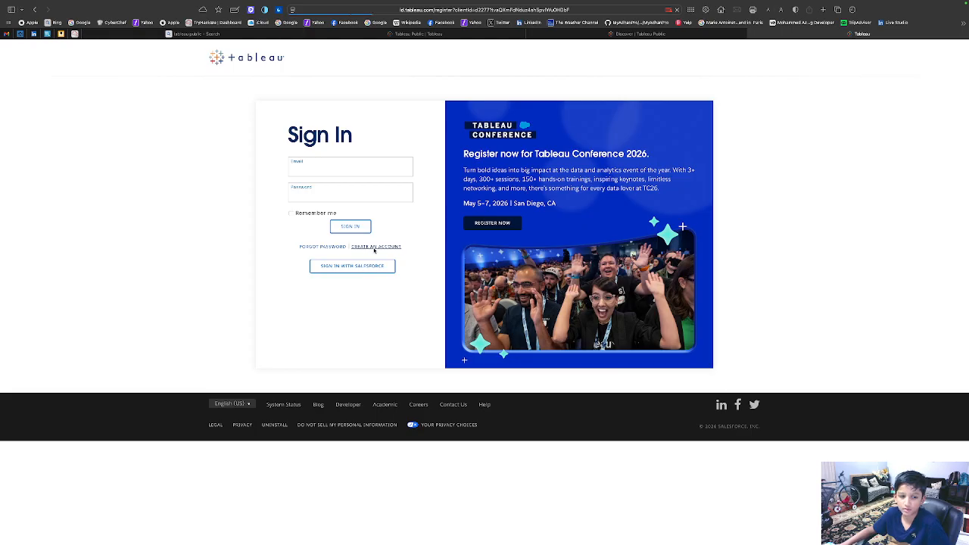
left_click(374, 248)
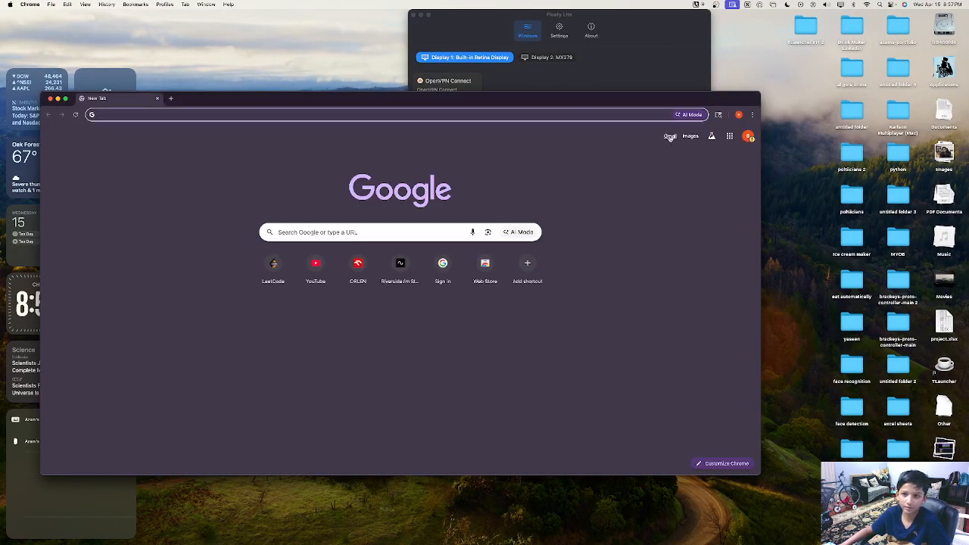
Step: Switch to the other Chrome profile's window and load public.tableau.com
left_click(740, 116)
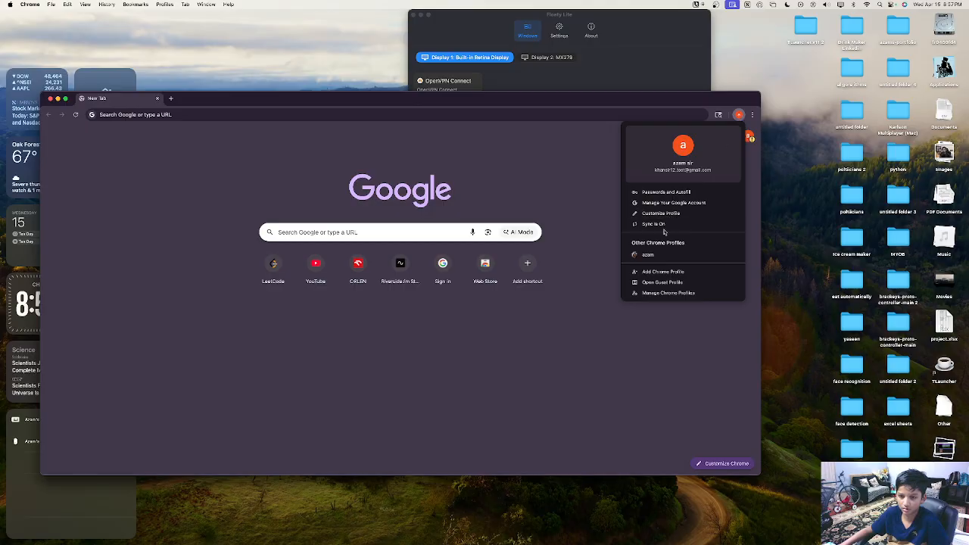
left_click(647, 255)
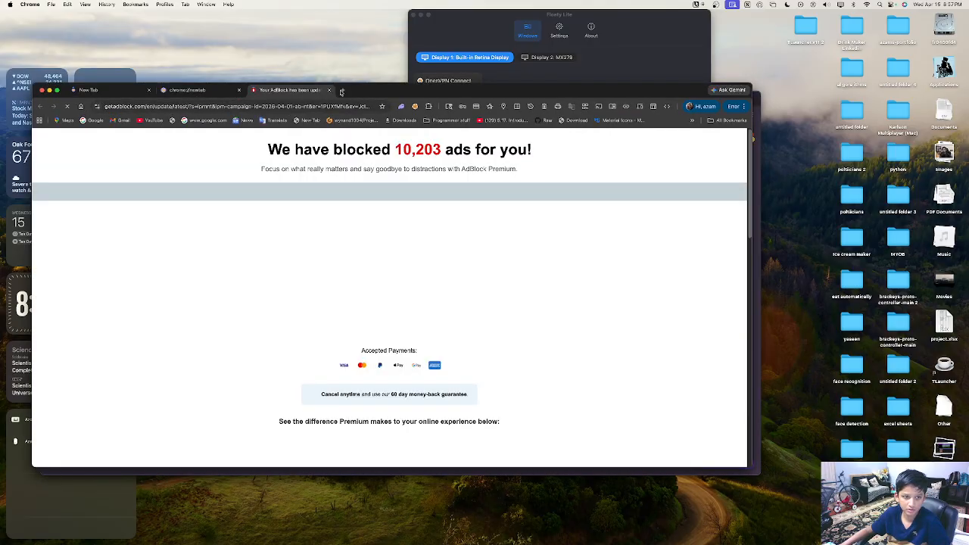
left_click(232, 105)
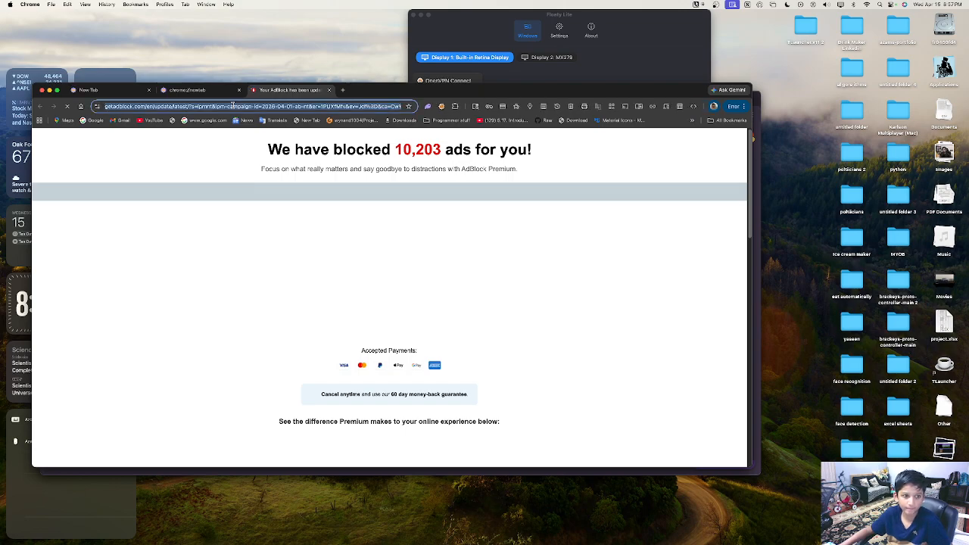
key("BackSpace")
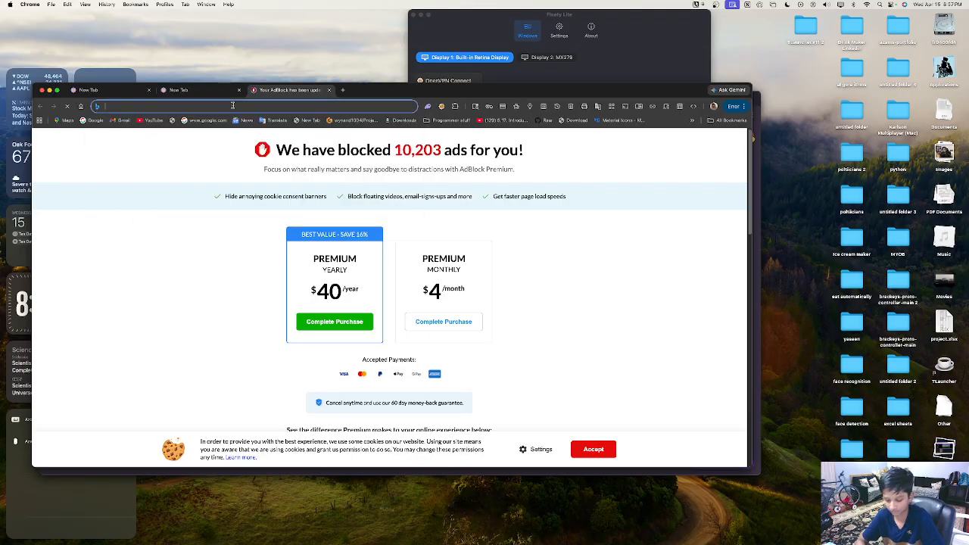
type("pu")
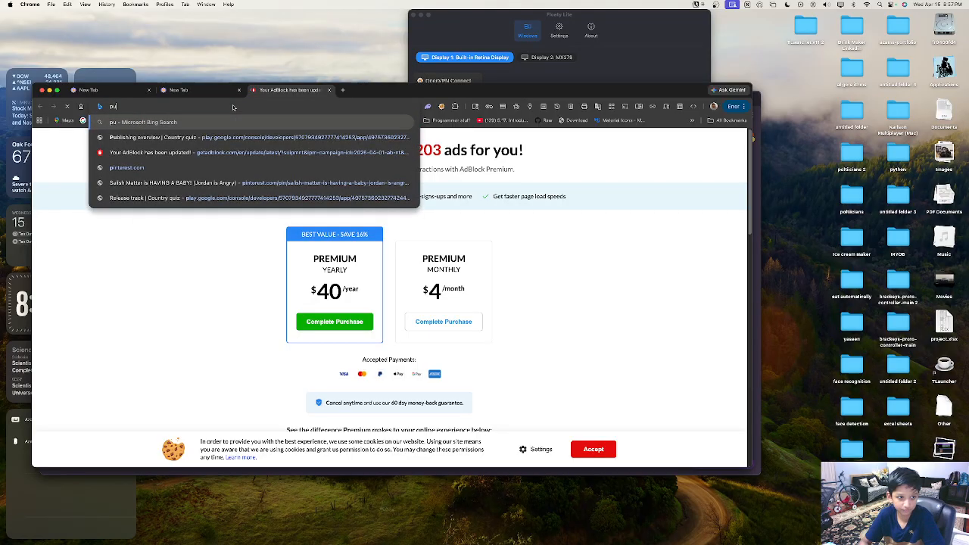
type("blic.ta")
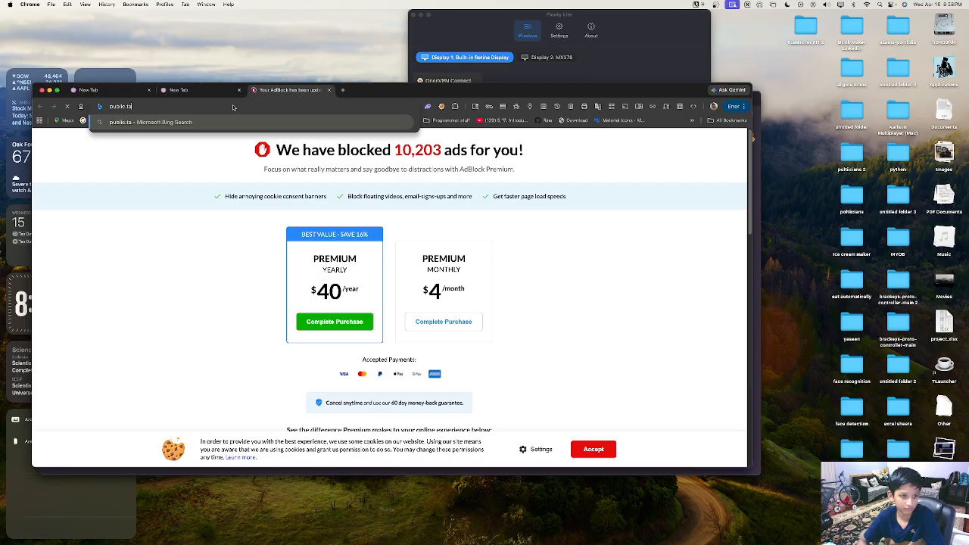
type("bleau.com")
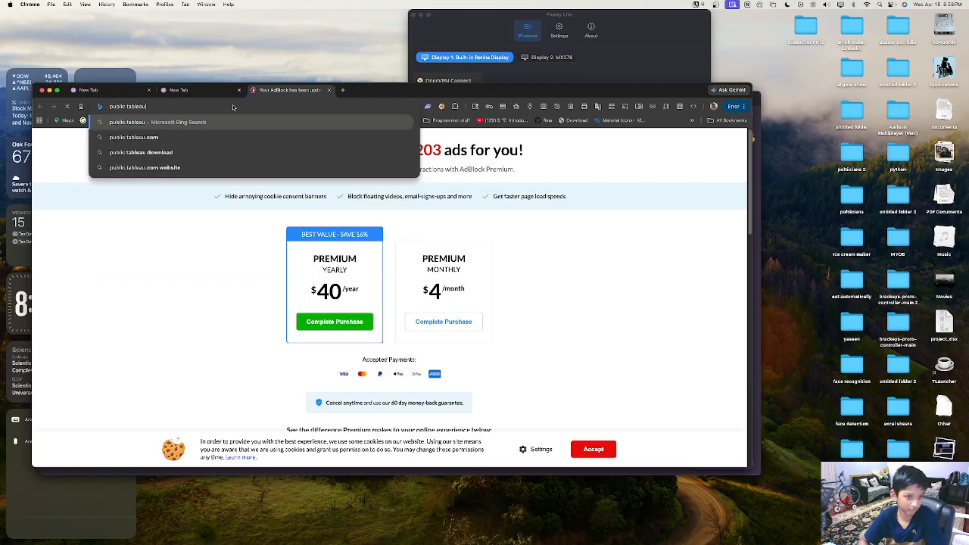
key("Return")
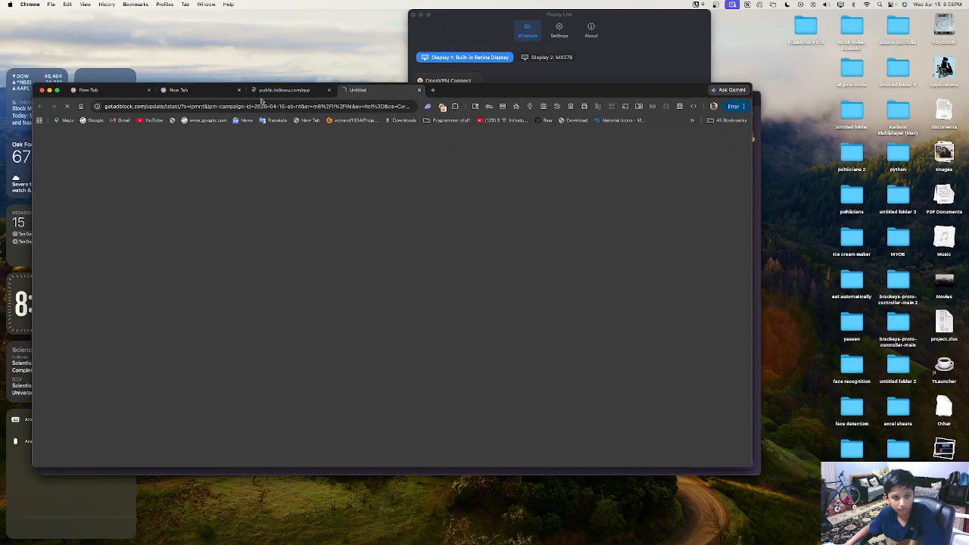
Step: Close the leftover AdBlock tab and reposition the Tableau Public window
left_click(287, 88)
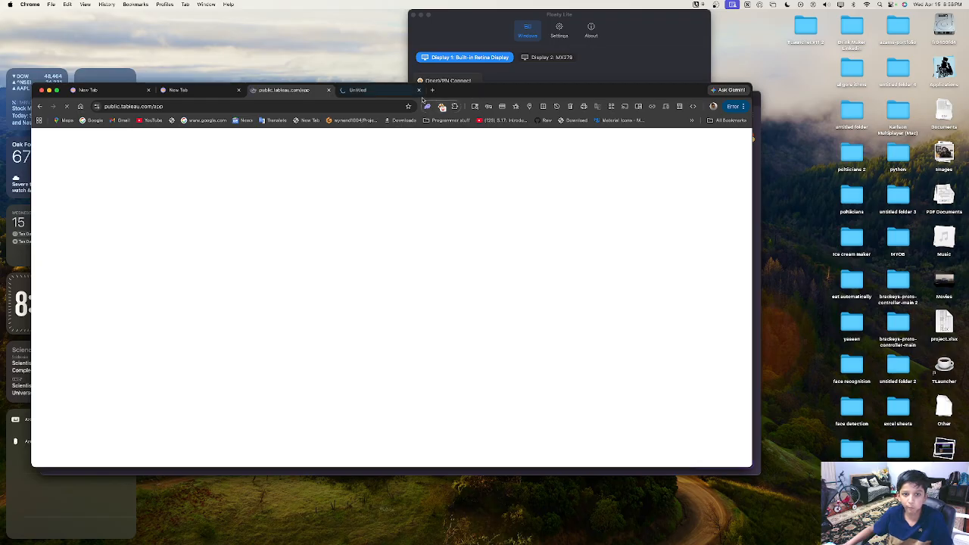
left_click(420, 91)
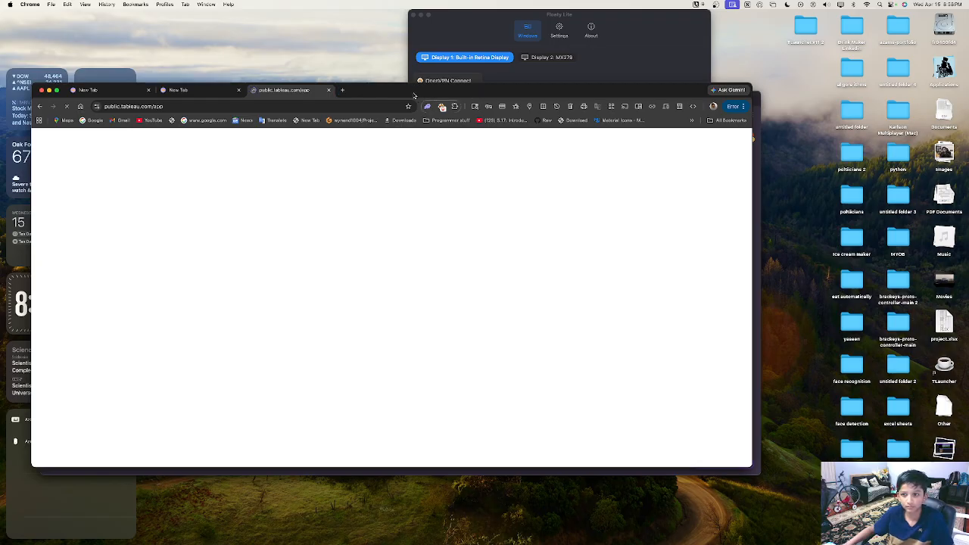
left_click_drag(414, 92, 433, 115)
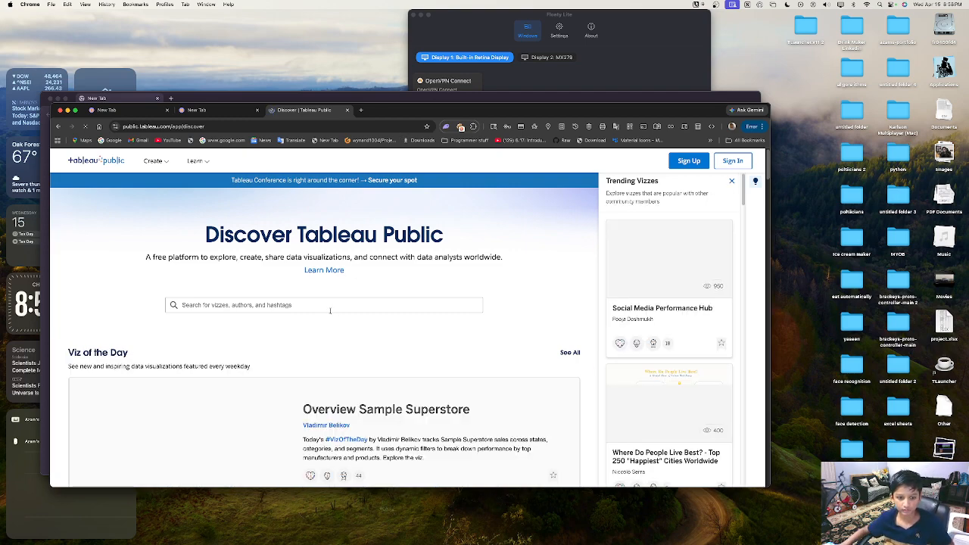
Step: Make Chrome full screen and open Create > Download Tableau Desktop Public Edition
left_click(279, 301)
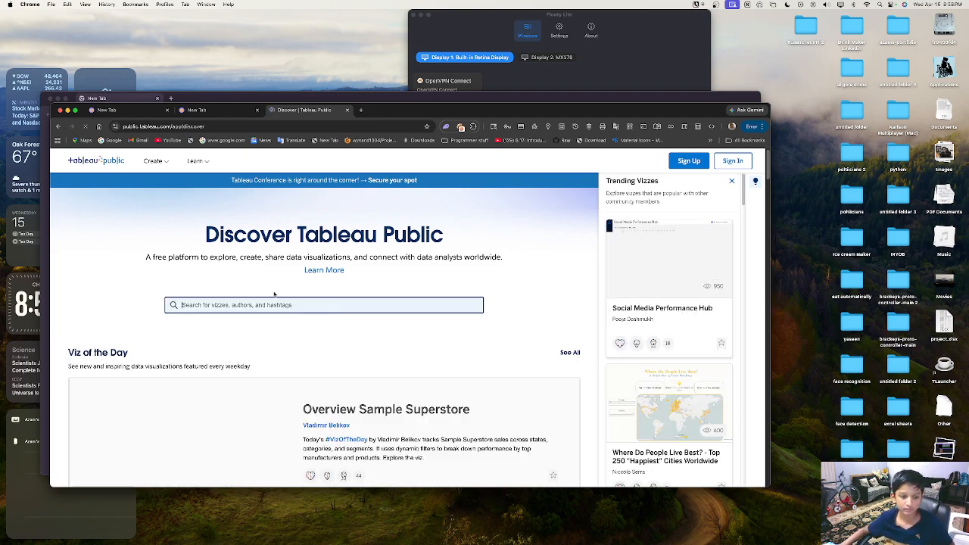
left_click(75, 111)
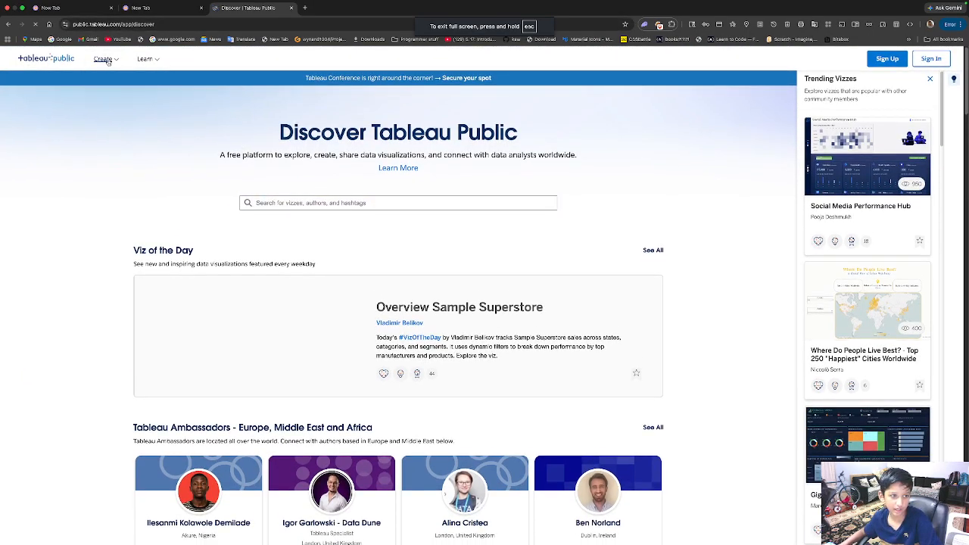
mouse_move(106, 63)
left_click(137, 94)
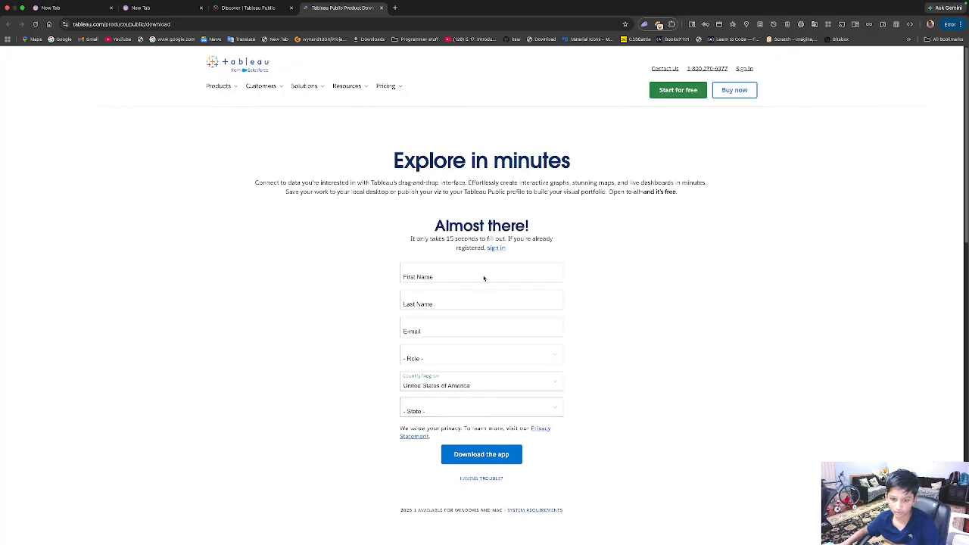
Step: Sign in to the Tableau account and set the Role to Personal User
left_click(500, 250)
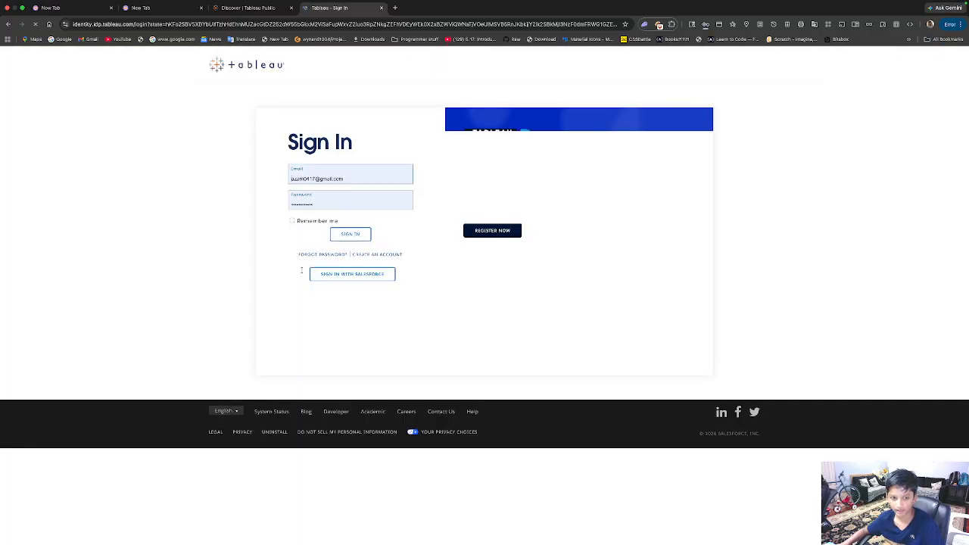
left_click(349, 235)
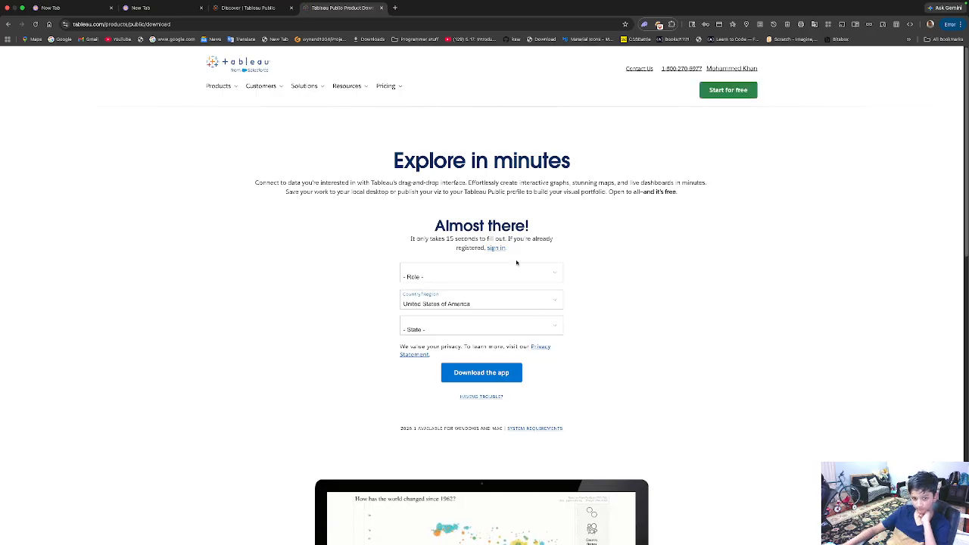
left_click(499, 270)
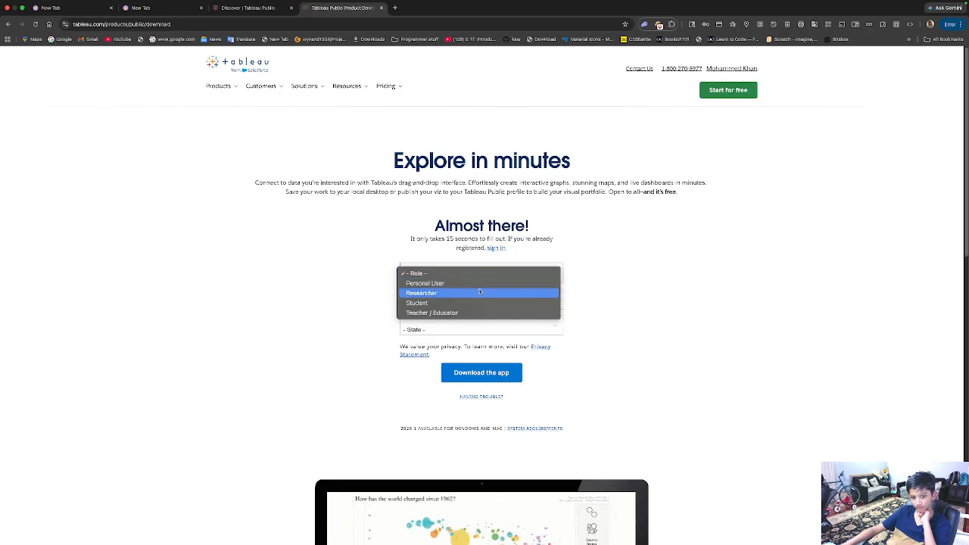
left_click(489, 283)
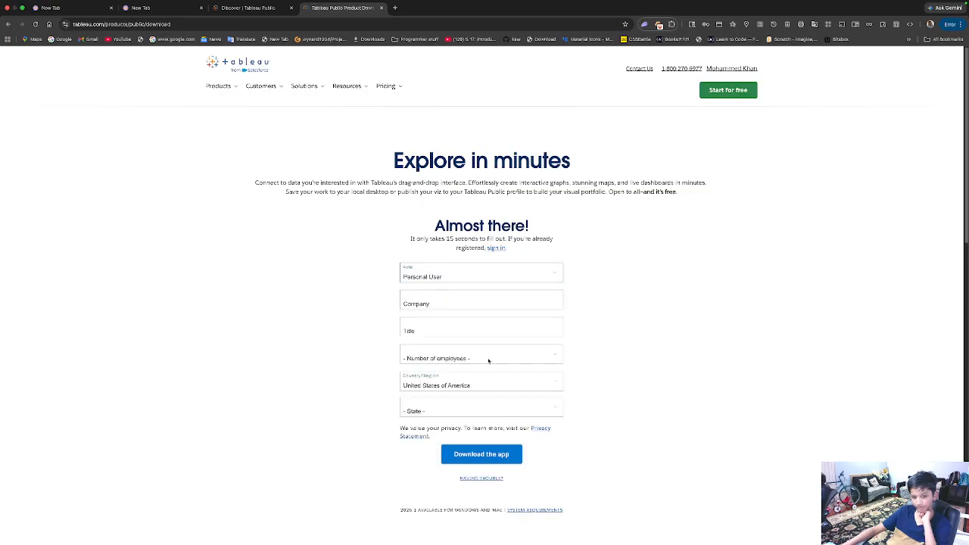
left_click(489, 275)
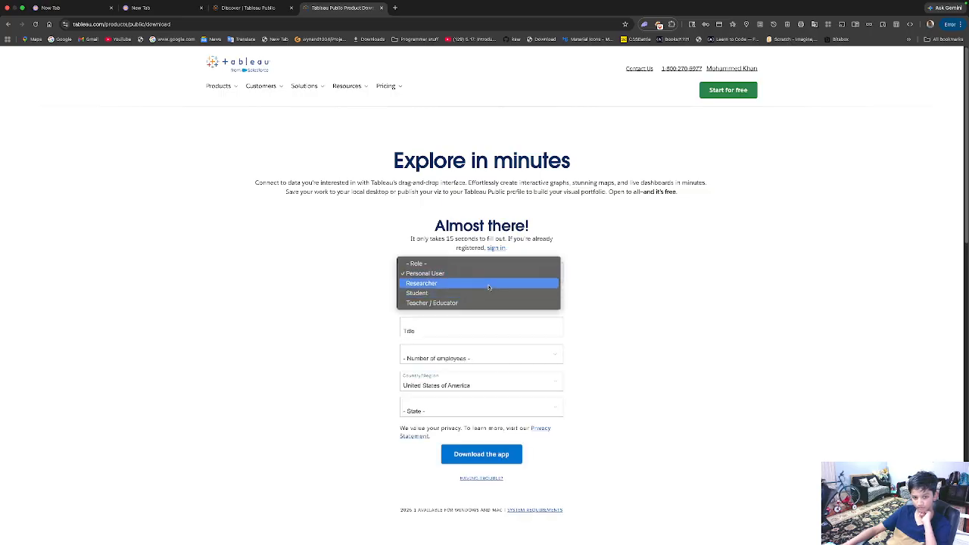
left_click(440, 273)
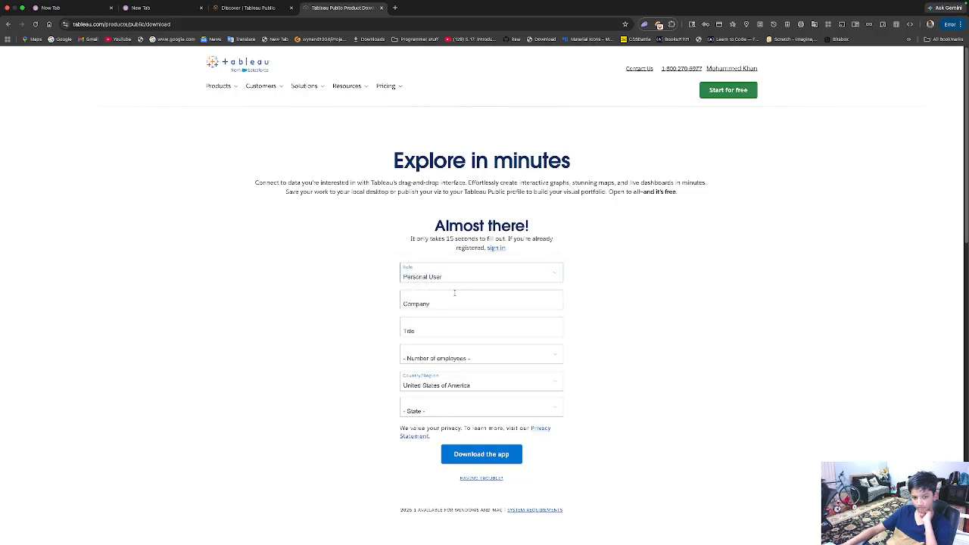
Step: Enter 'na' for Company and Title, choose 1 - 20 employees, keep United States, and submit
type("na")
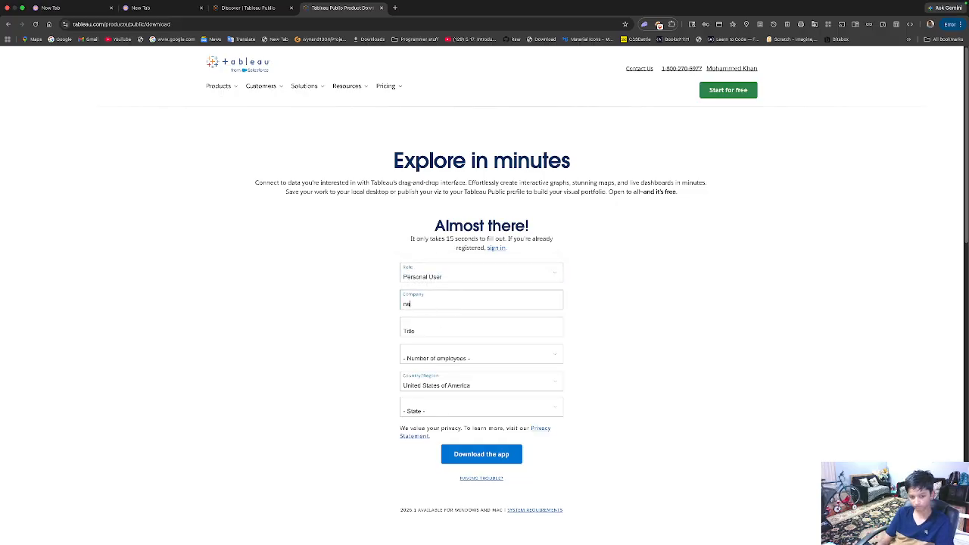
key("Tab")
type("na")
key("Tab")
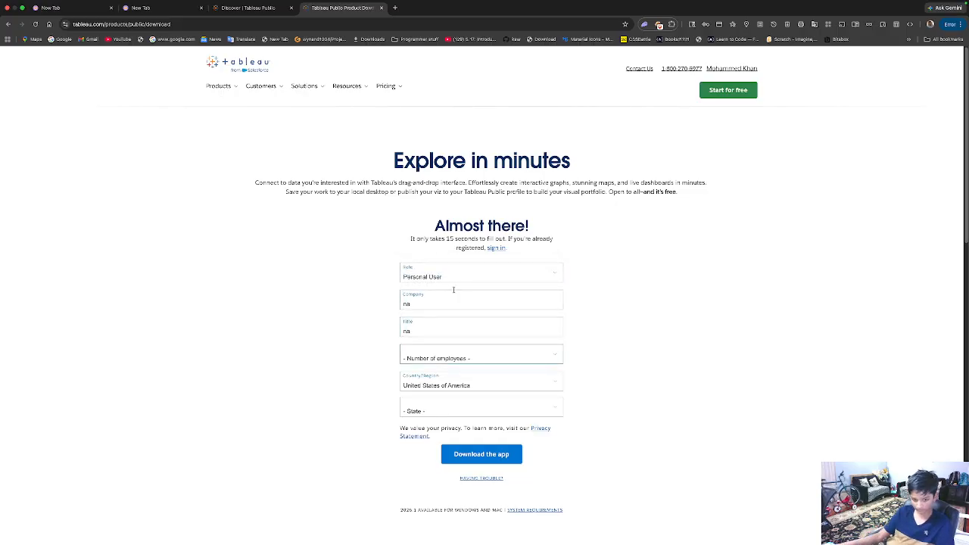
left_click(450, 363)
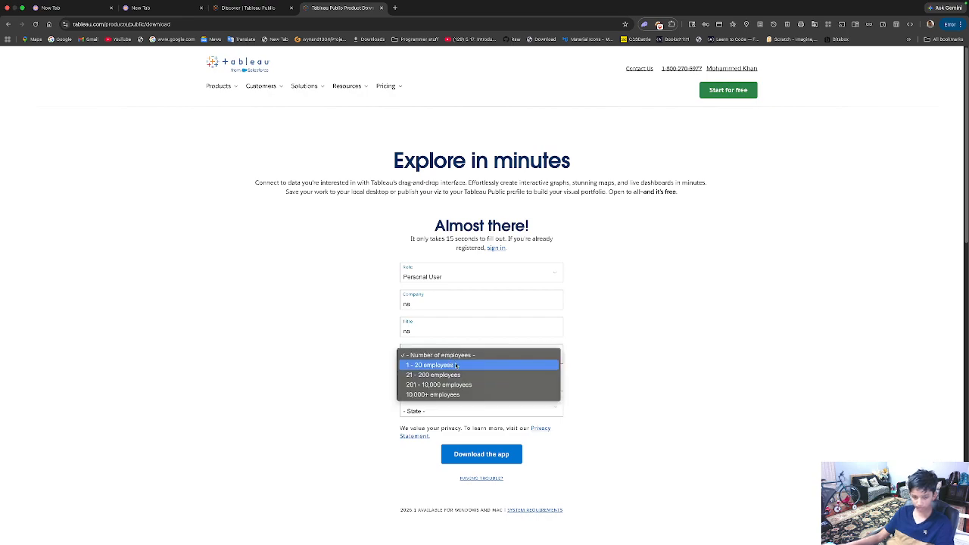
left_click(456, 366)
left_click(456, 380)
left_click(645, 404)
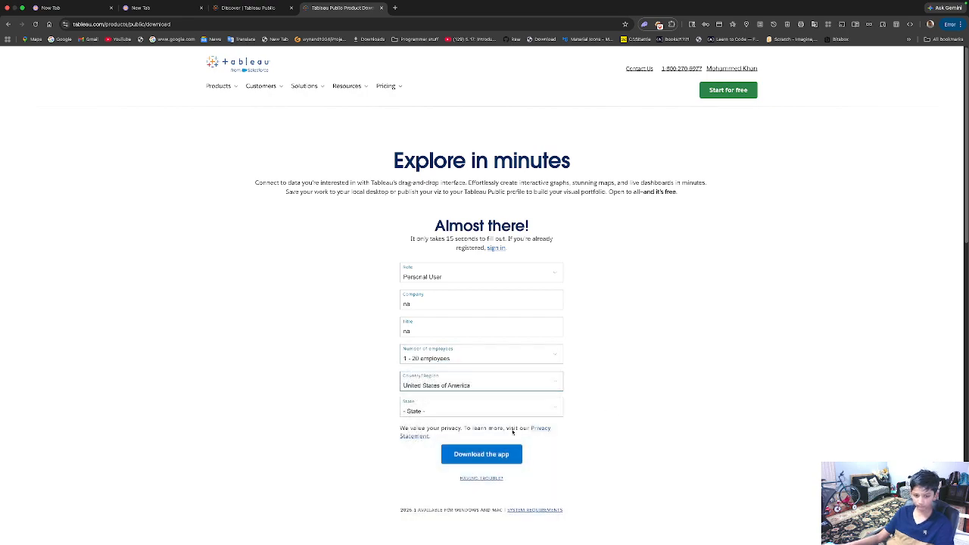
left_click(489, 464)
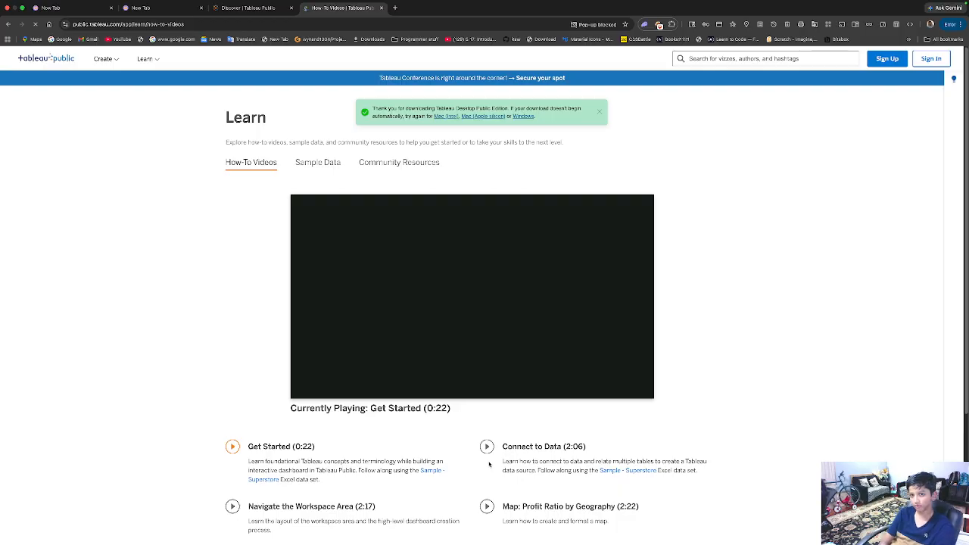
Step: Always allow pop-ups from the Tableau site
left_click(614, 25)
left_click(566, 72)
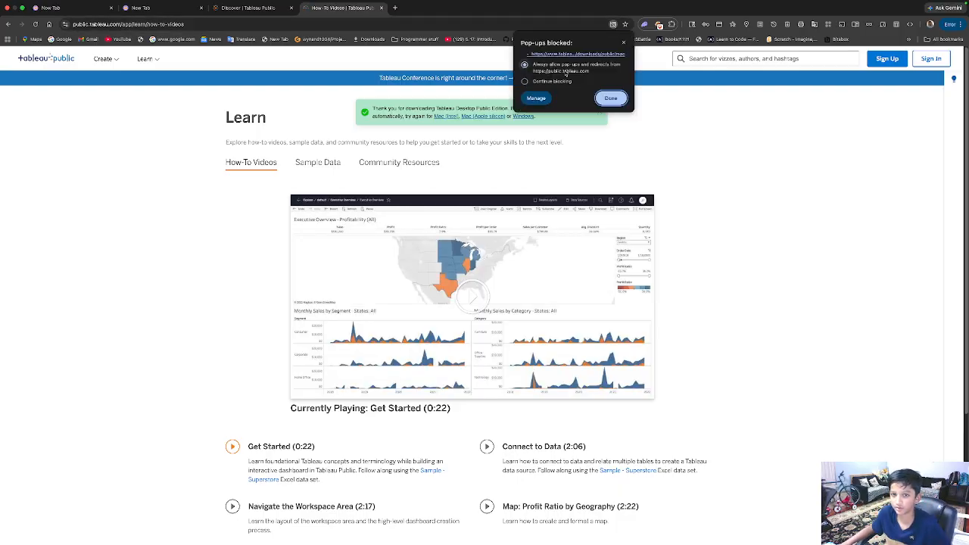
left_click(614, 98)
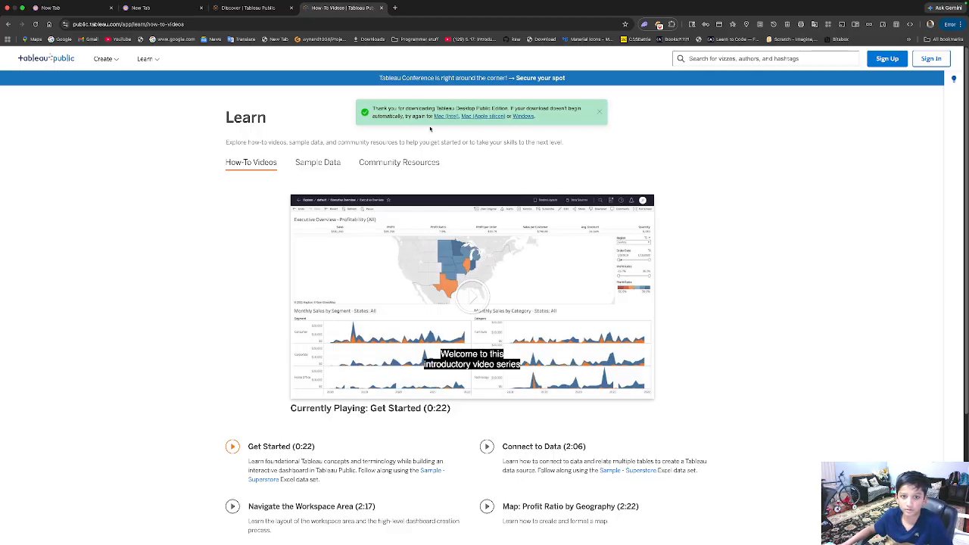
Step: Save the Tableau Public Mac (Intel) installer, check Downloads, and return to the desktop
left_click(446, 117)
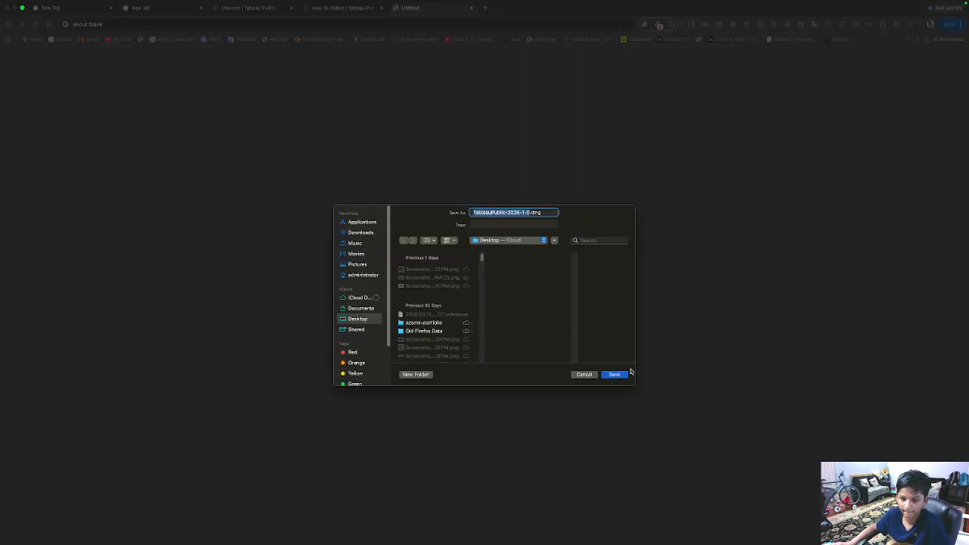
left_click(625, 375)
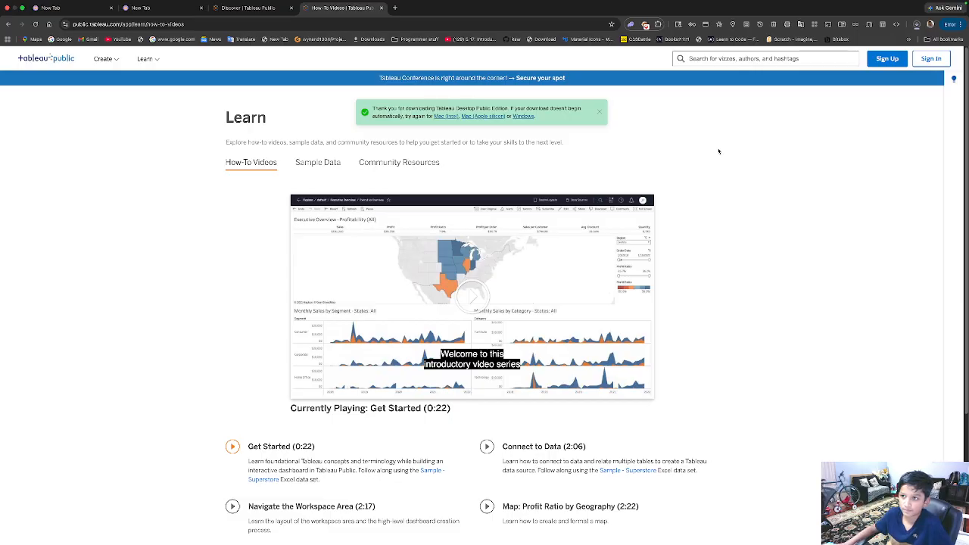
left_click(916, 25)
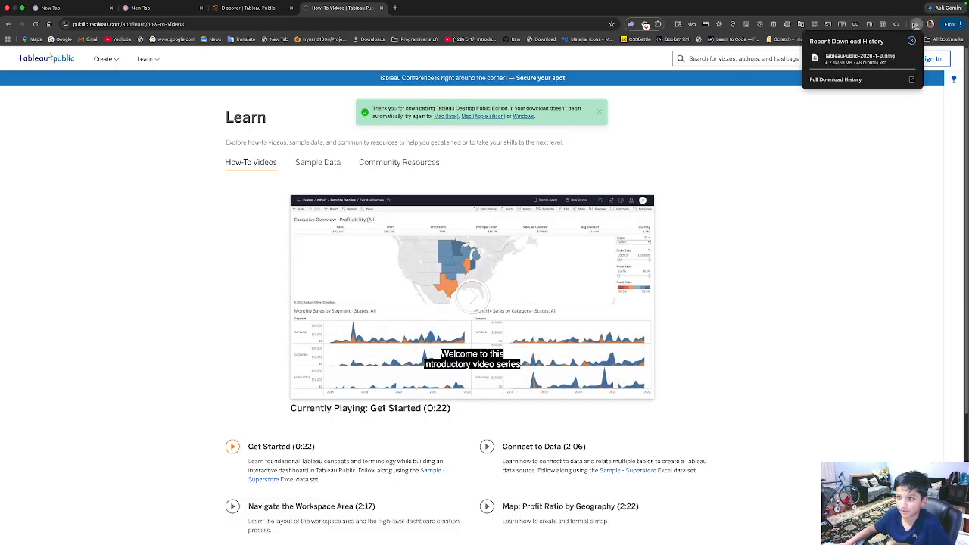
key("ctrl+Right")
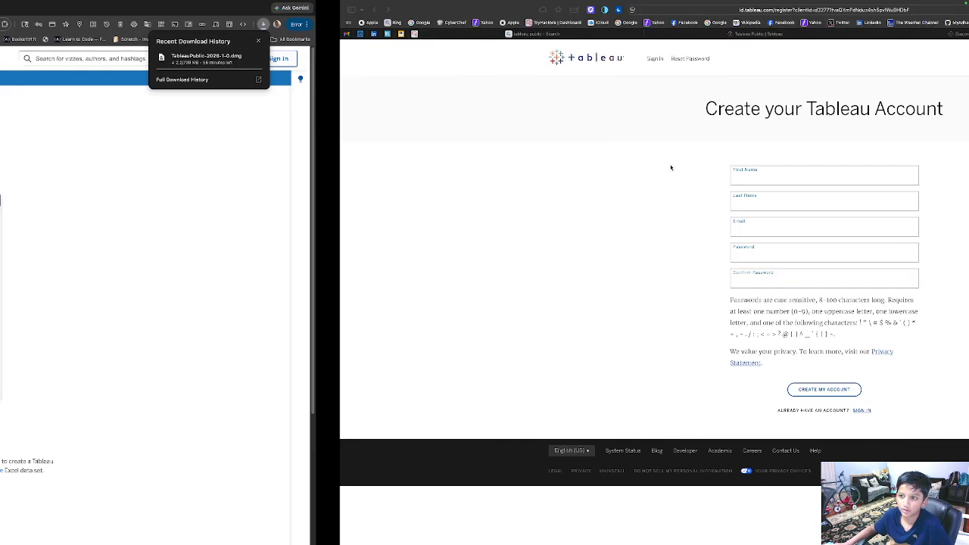
key("ctrl+Left")
key("ctrl+Left")
key("ctrl+Left")
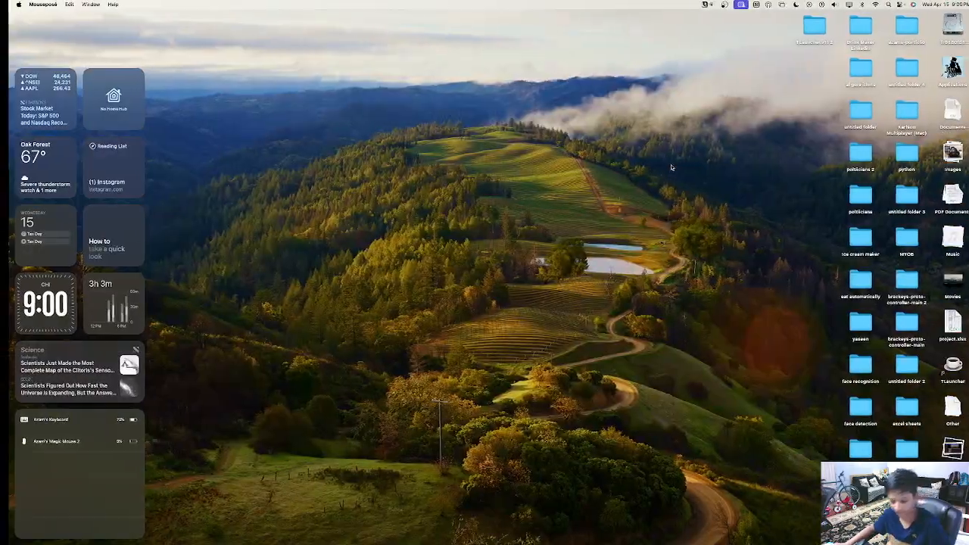
Step: Switch through Mission Control to the full-screen Excel workbook
key("ctrl+Right")
key("ctrl+Up")
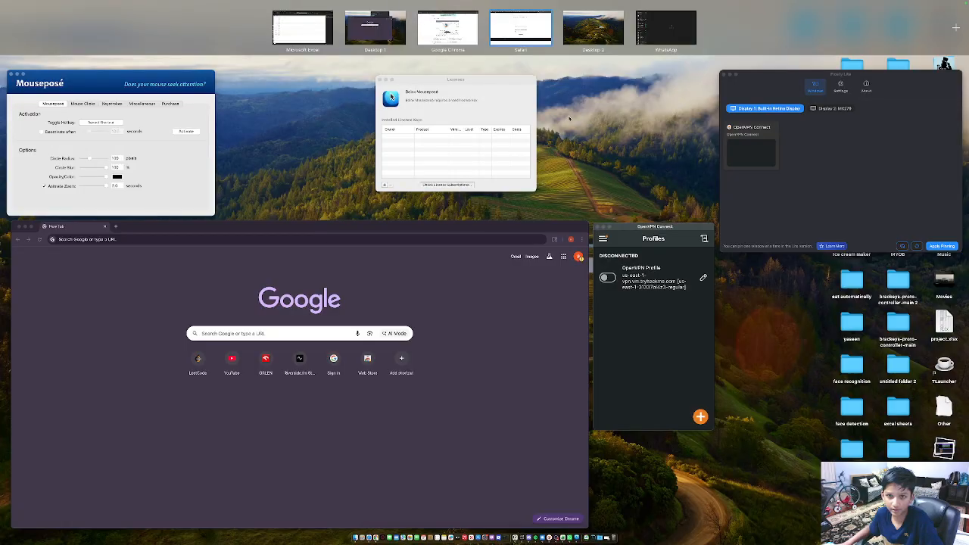
left_click(292, 39)
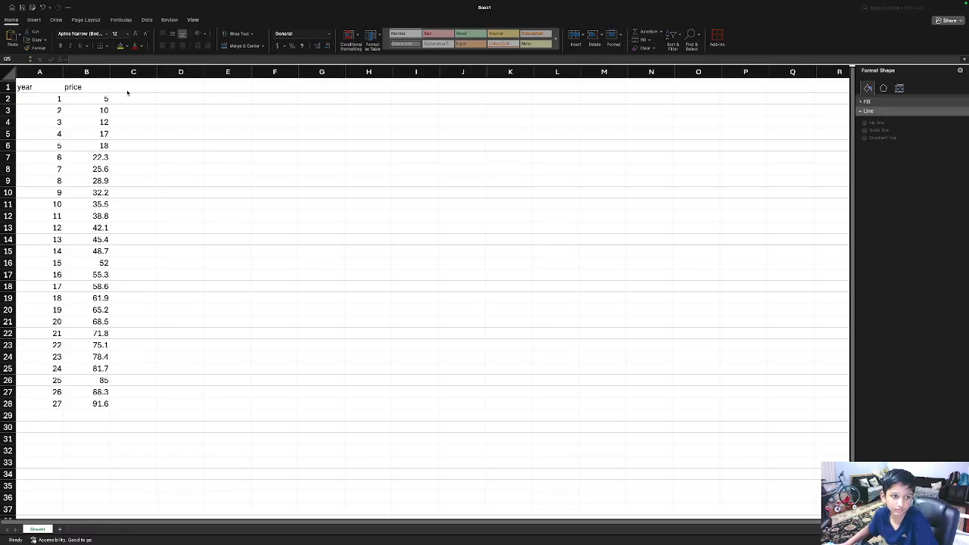
scroll(123, 97, "down", 2)
scroll(123, 97, "up", 2)
scroll(123, 97, "down", 1)
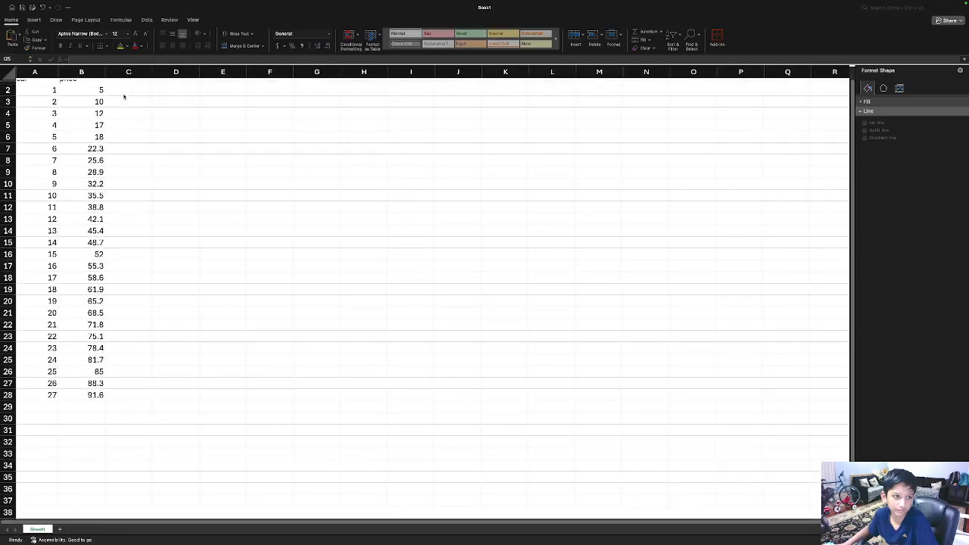
scroll(125, 97, "up", 1)
key("ctrl+Right")
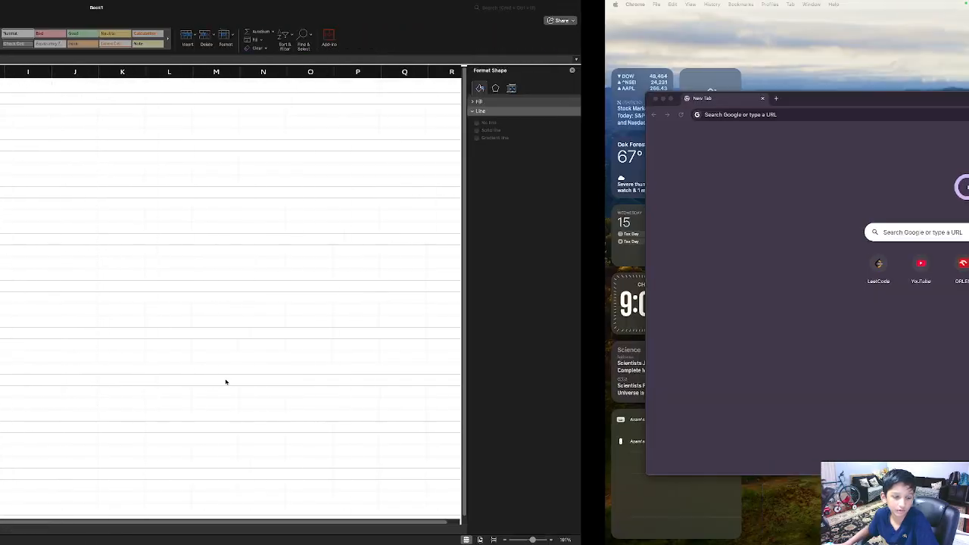
key("ctrl+Up")
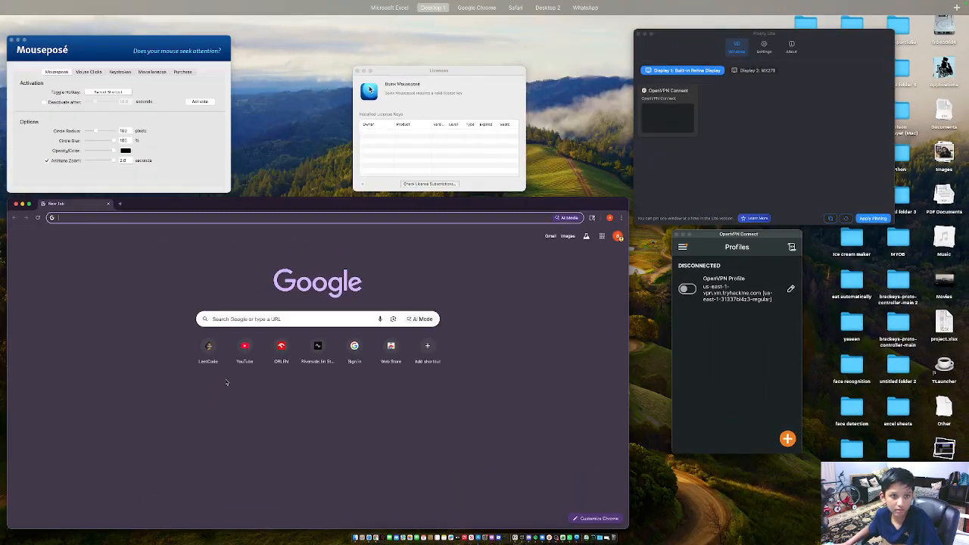
mouse_move(630, 2)
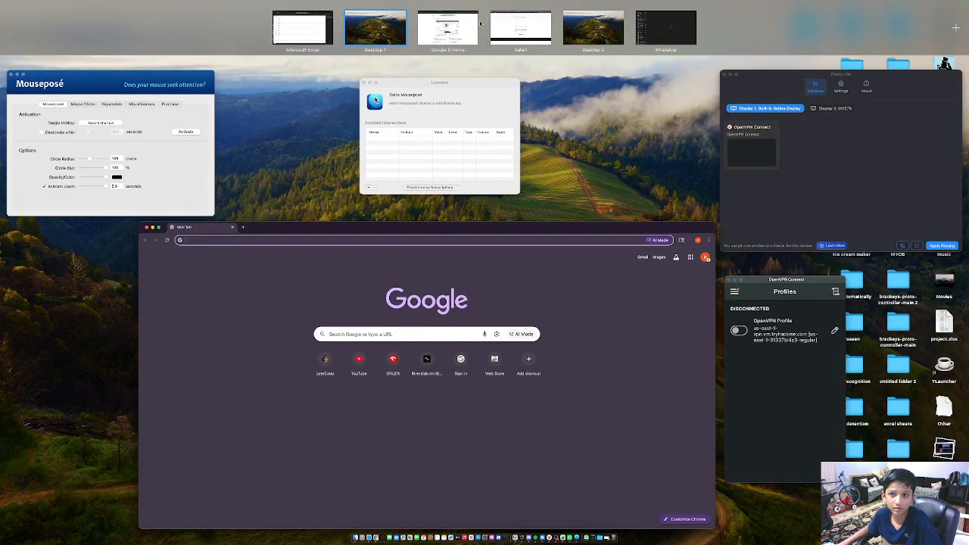
left_click(318, 34)
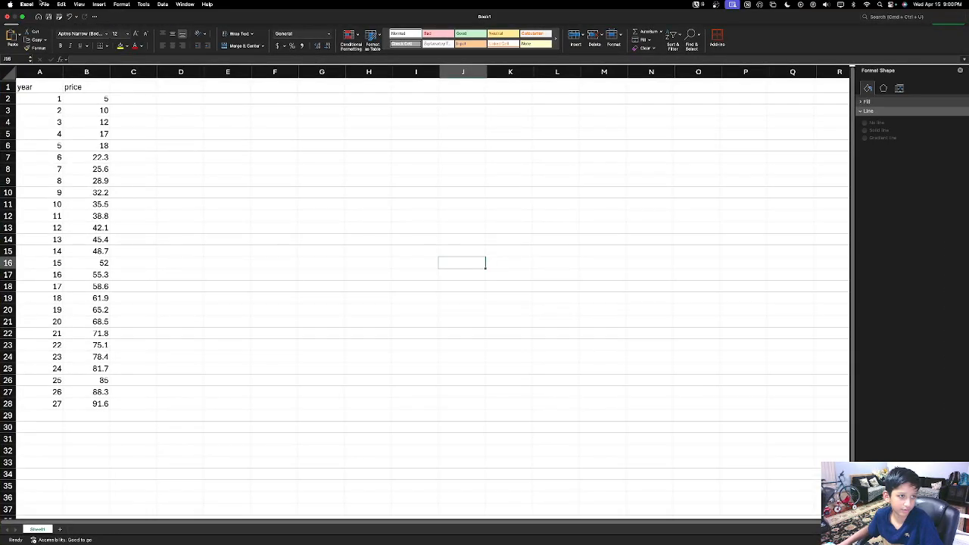
Step: Reopen the classes workbook from File > Open Recent
left_click(44, 4)
mouse_move(92, 40)
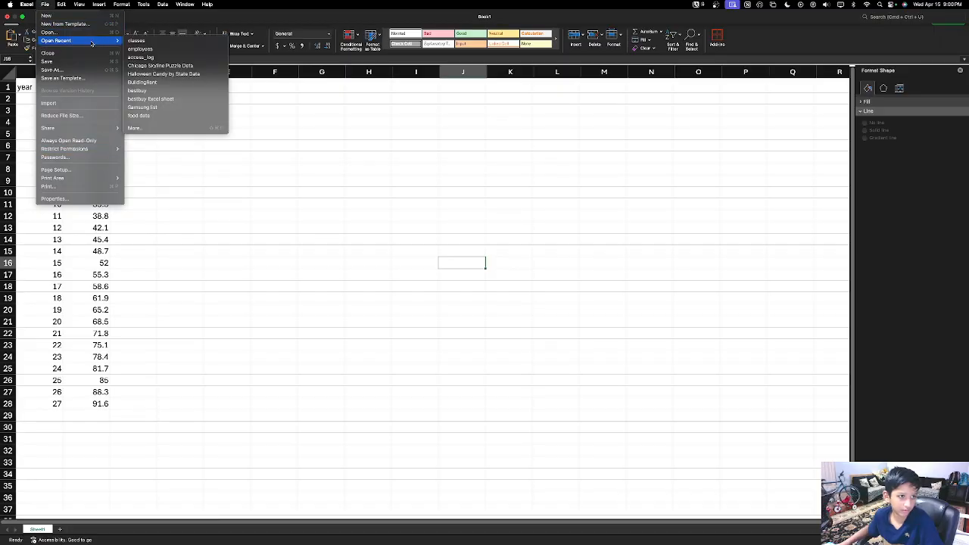
left_click(191, 43)
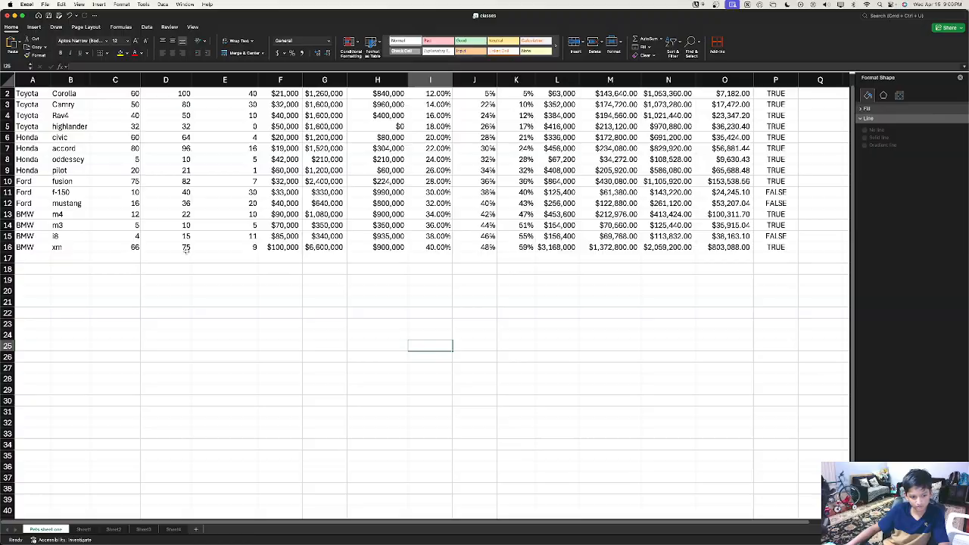
left_click(115, 390)
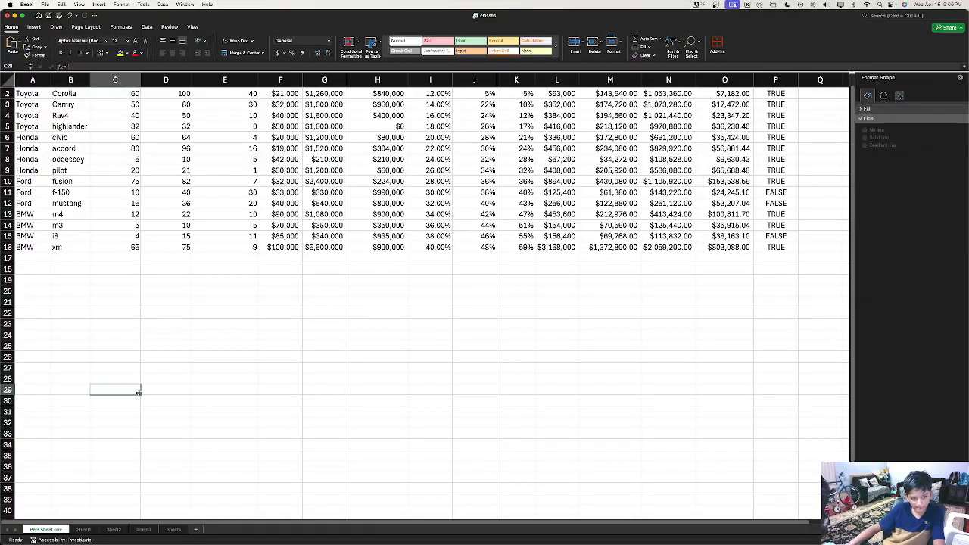
left_click(122, 335)
right_click(152, 325)
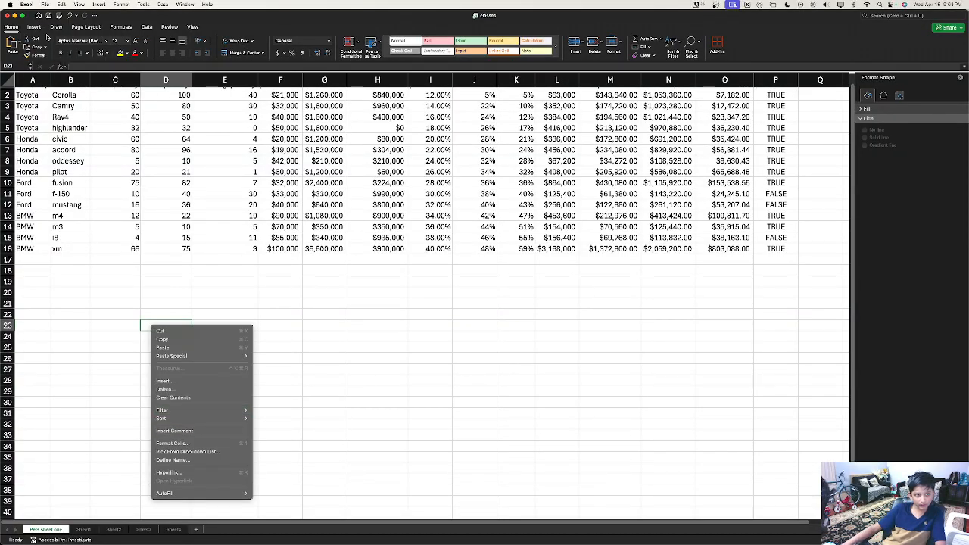
Step: Insert a Clustered Column chart of price column F and drag it below the data table
key("Escape")
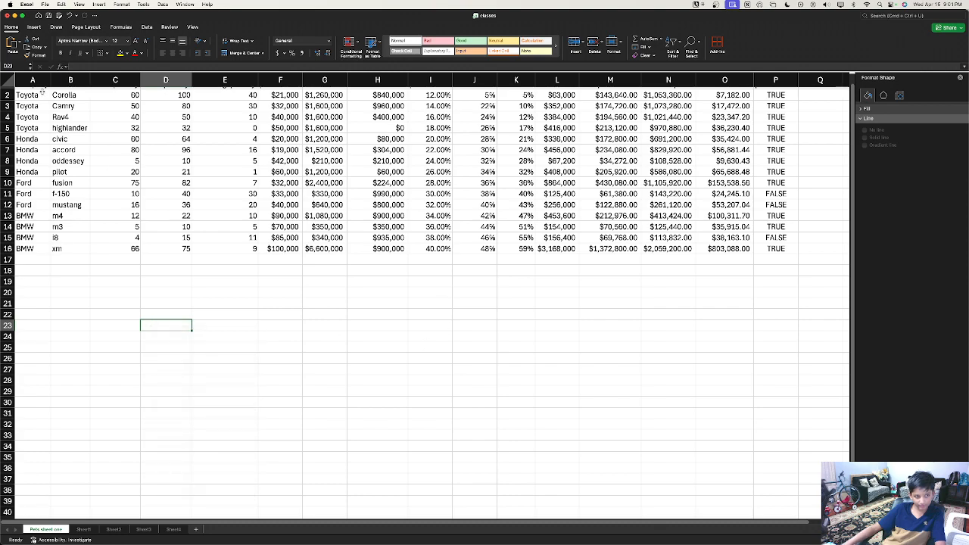
scroll(174, 209, "up", 1)
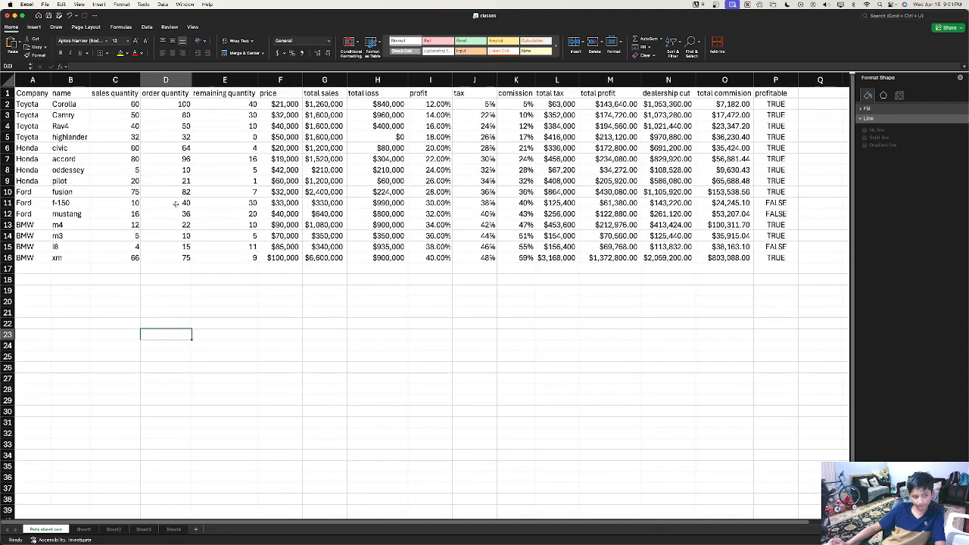
left_click(281, 79)
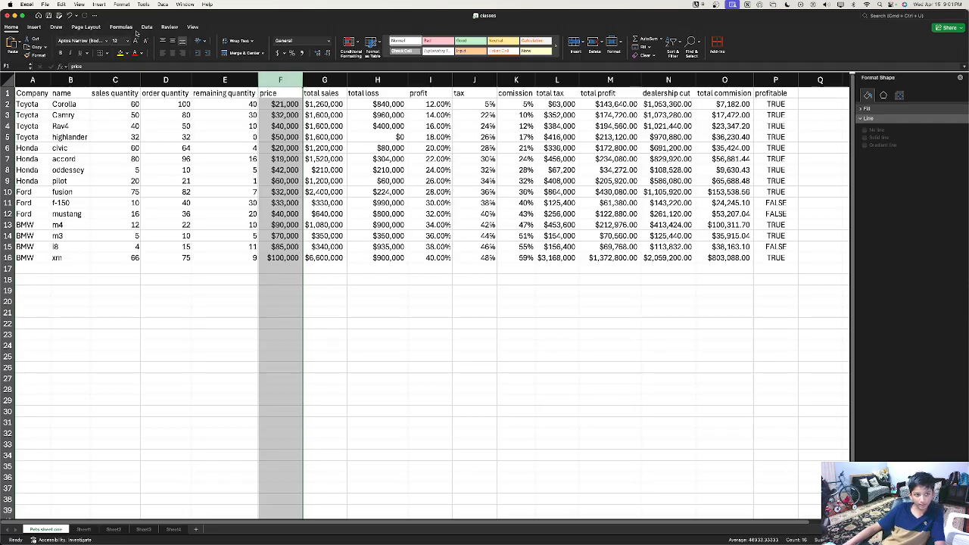
left_click(34, 27)
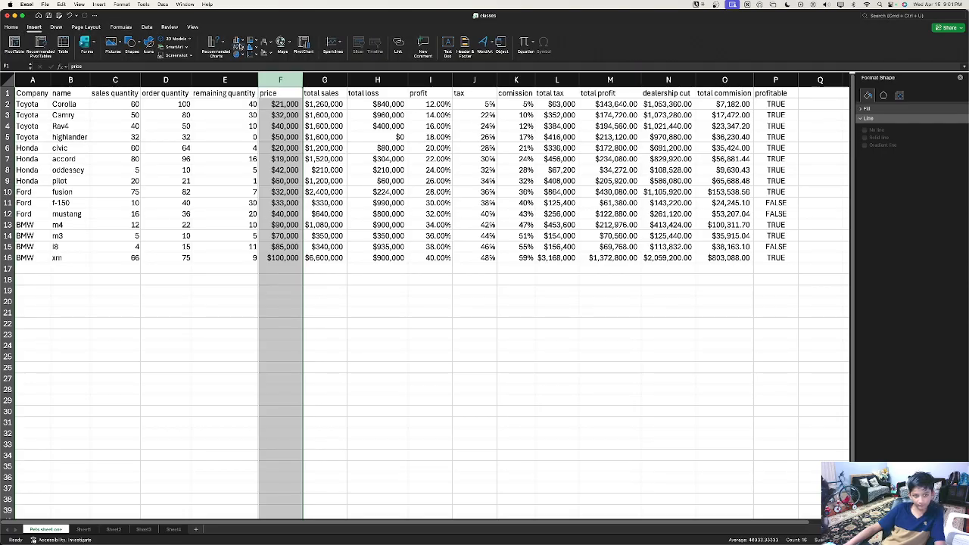
left_click(241, 43)
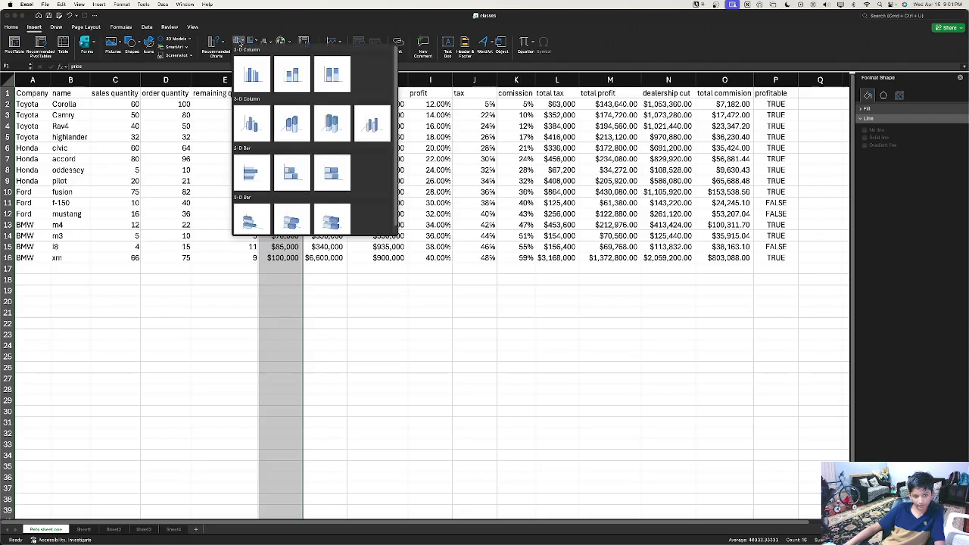
left_click(253, 73)
left_click_drag(334, 231, 330, 295)
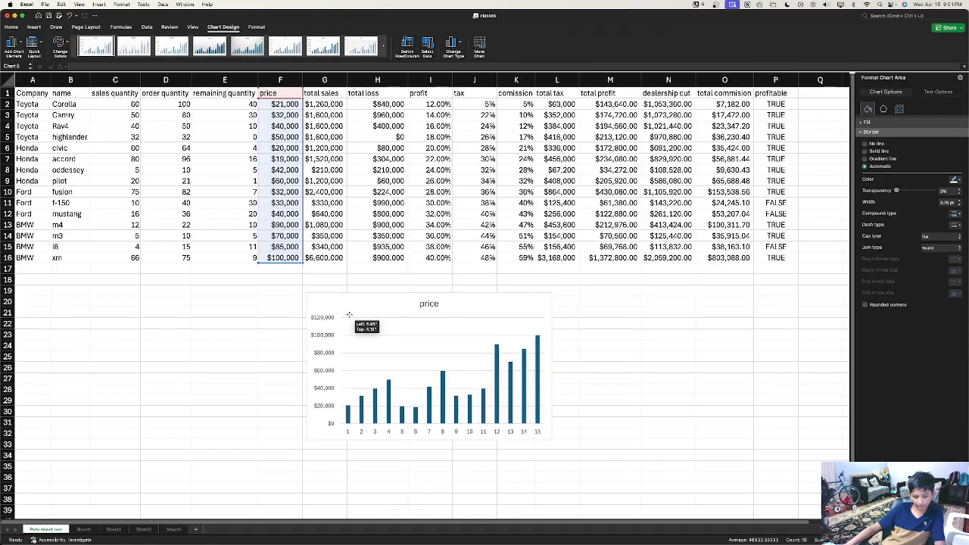
right_click(349, 316)
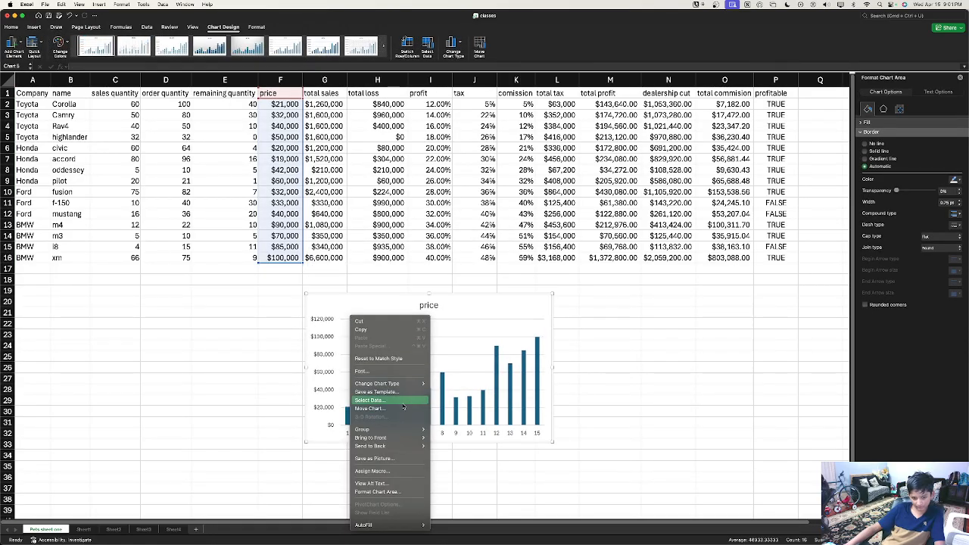
Step: In Select Data, set the horizontal axis labels to the car names in B2:B16
left_click(414, 401)
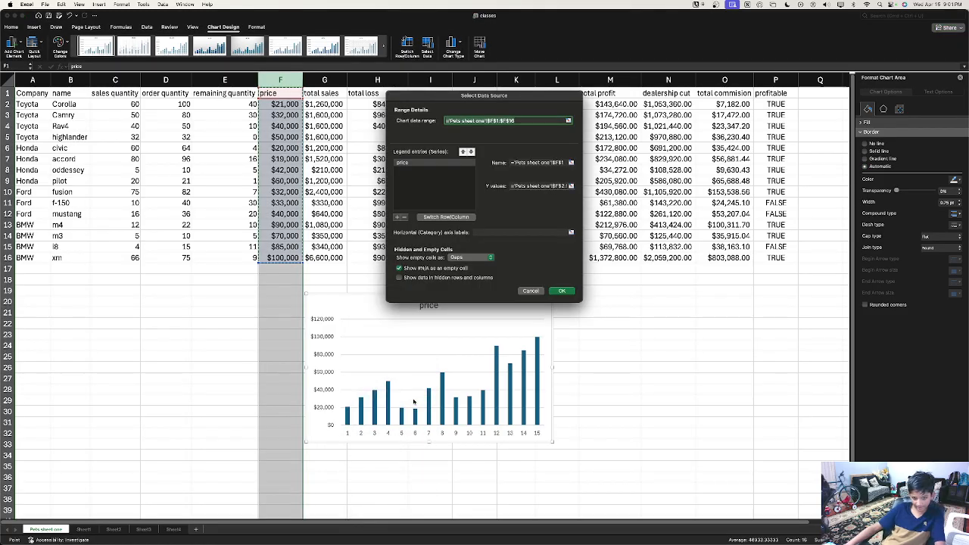
left_click(525, 232)
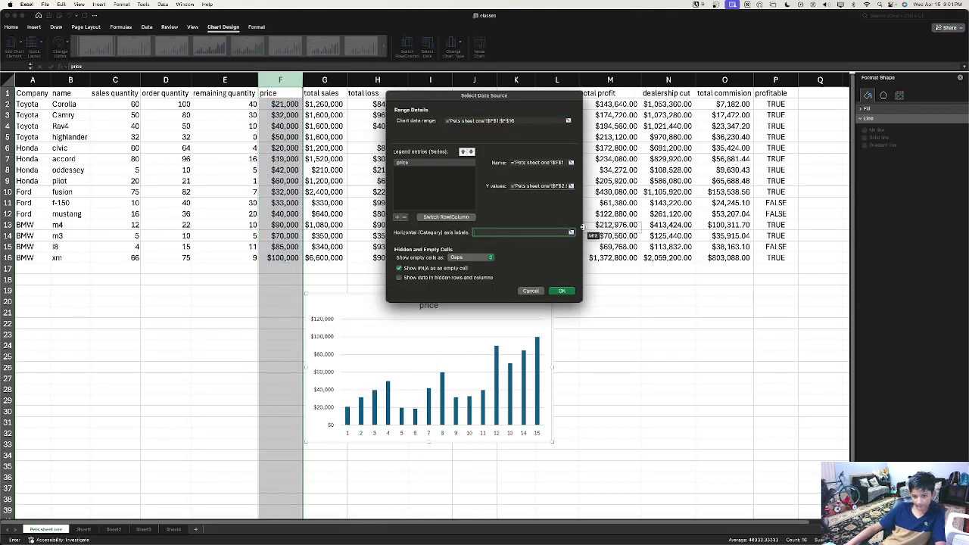
left_click(571, 233)
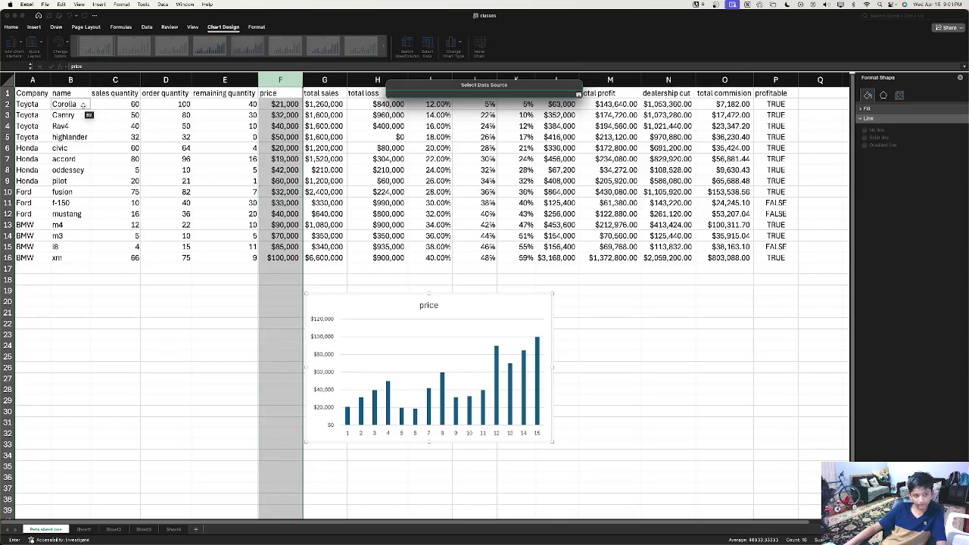
left_click_drag(65, 104, 69, 258)
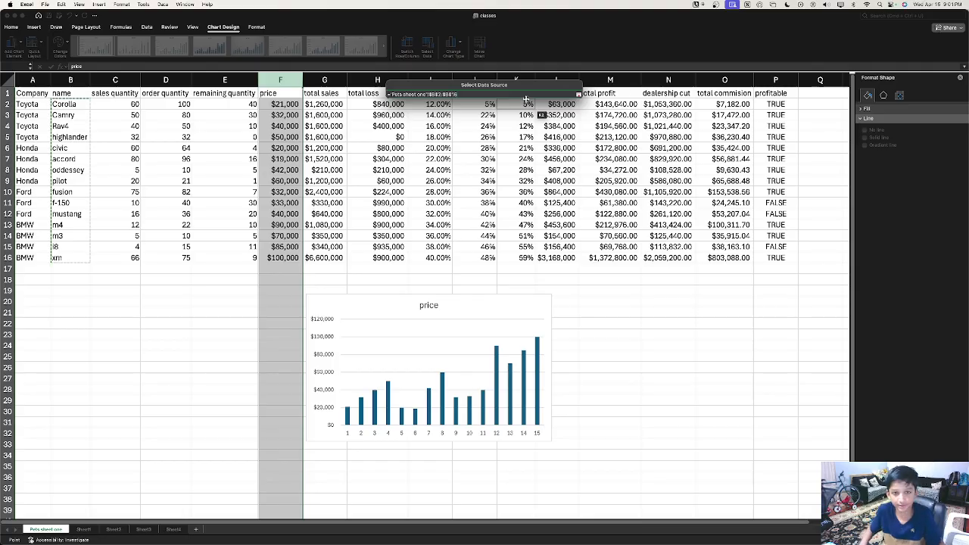
key("Return")
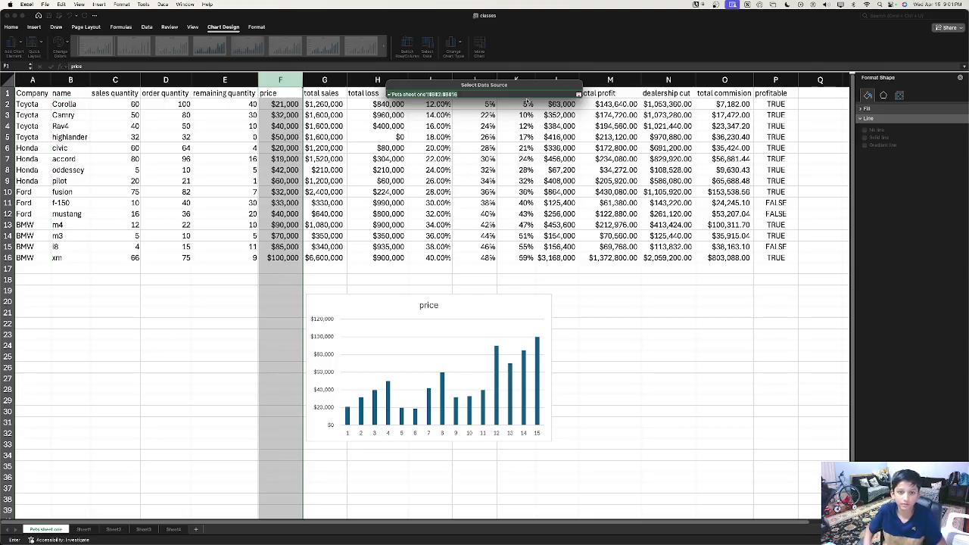
right_click(577, 94)
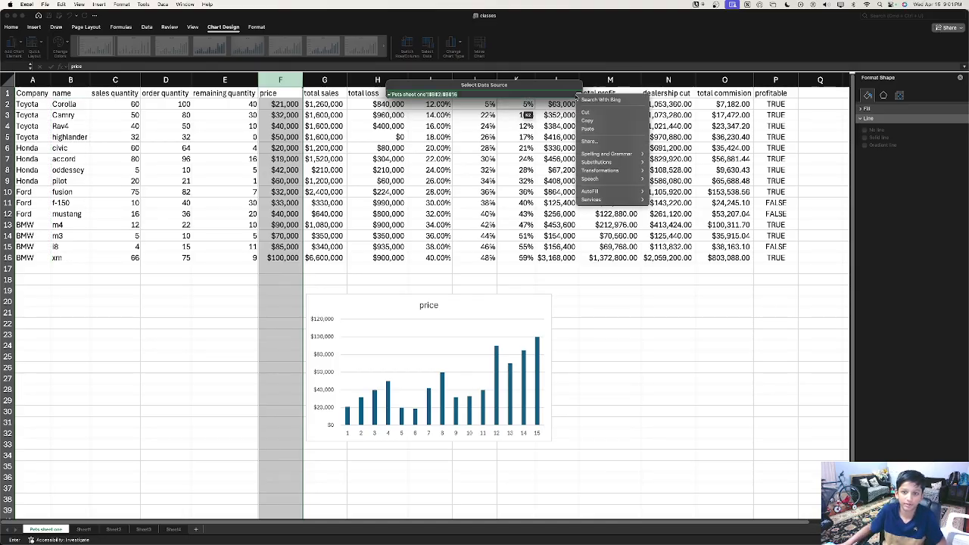
left_click(577, 96)
left_click(578, 95)
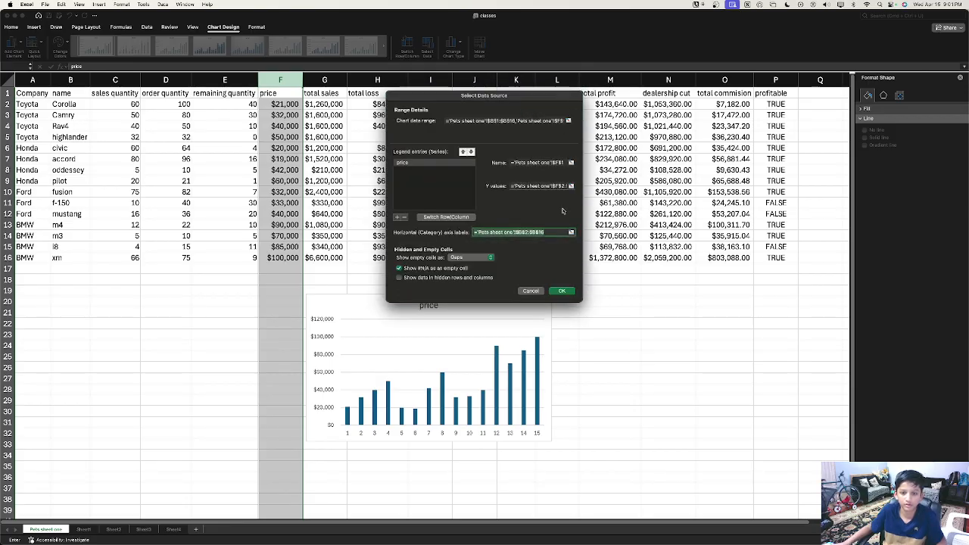
left_click(563, 292)
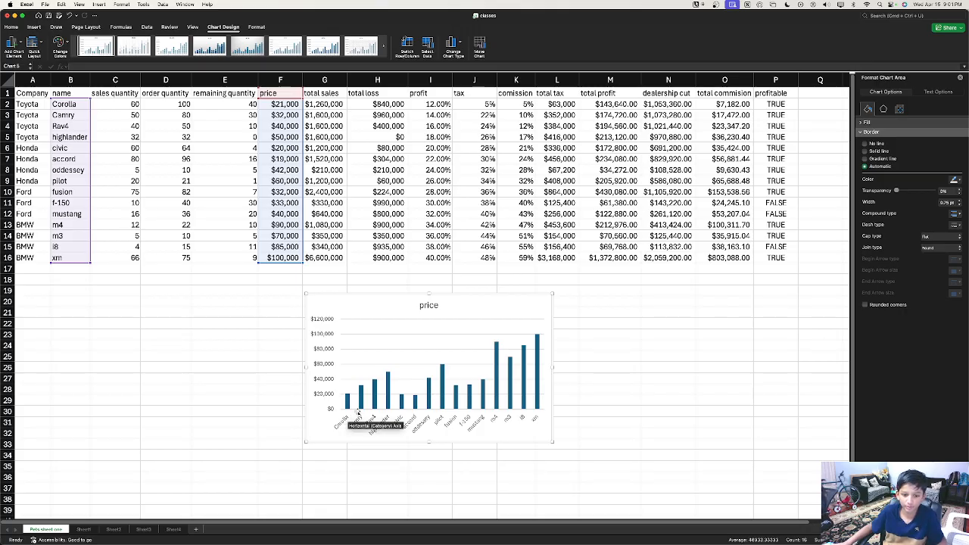
Step: Bring up the Format Plot Area settings for the price chart and view its effects options
right_click(415, 371)
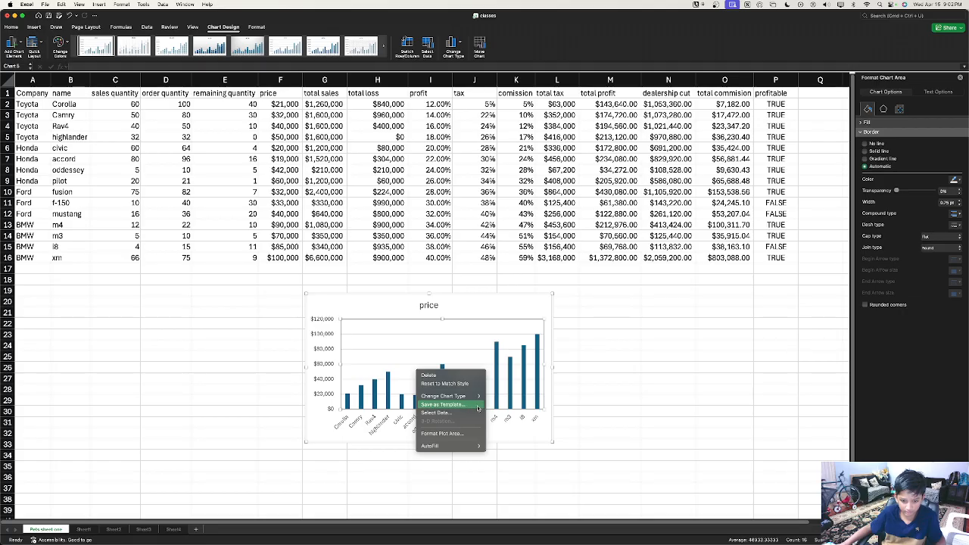
left_click(472, 435)
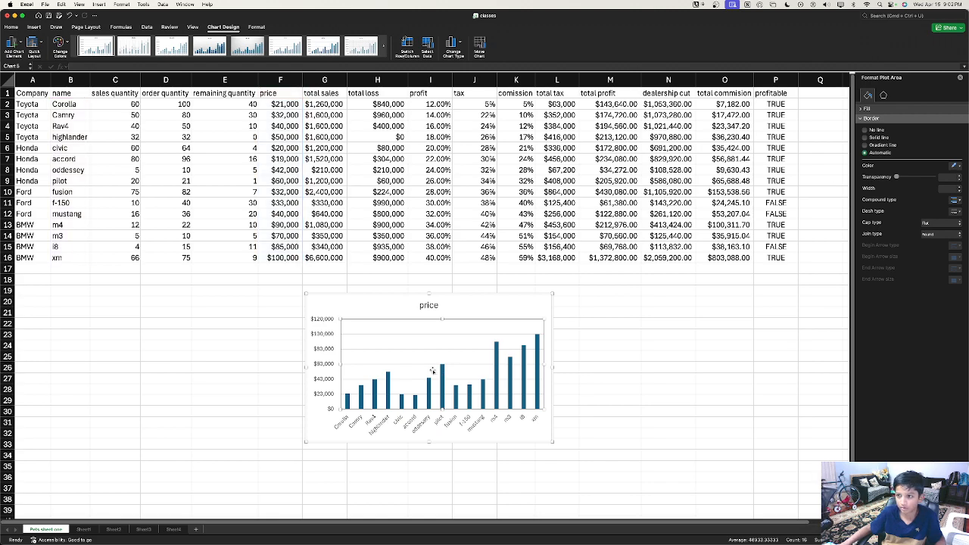
left_click(883, 96)
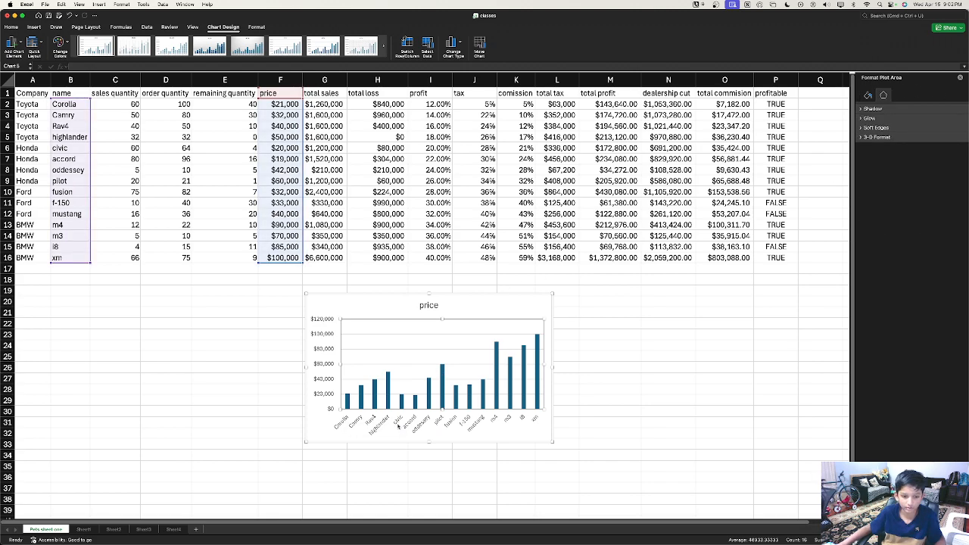
Step: Show the Format Axis settings for the car-model category axis, checking its alignment and effects options
right_click(399, 426)
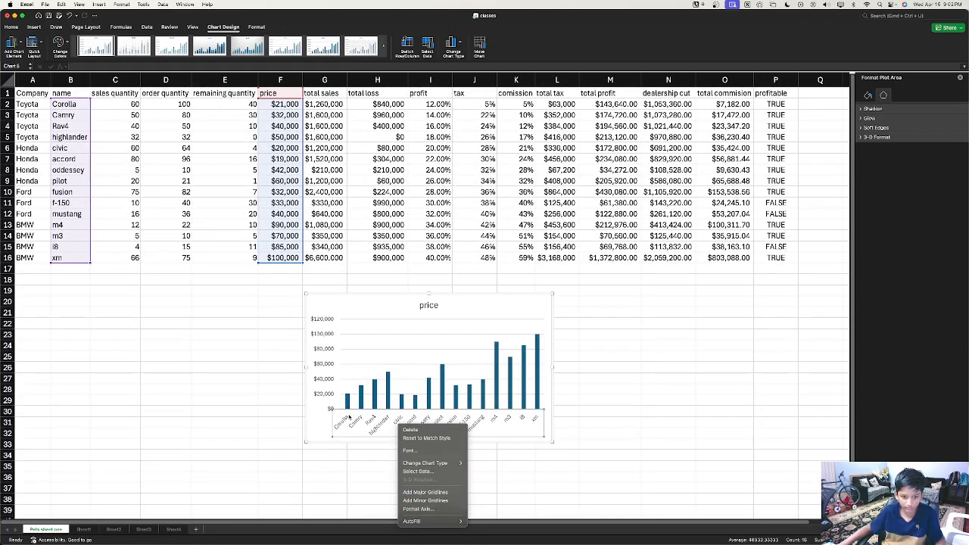
left_click(438, 511)
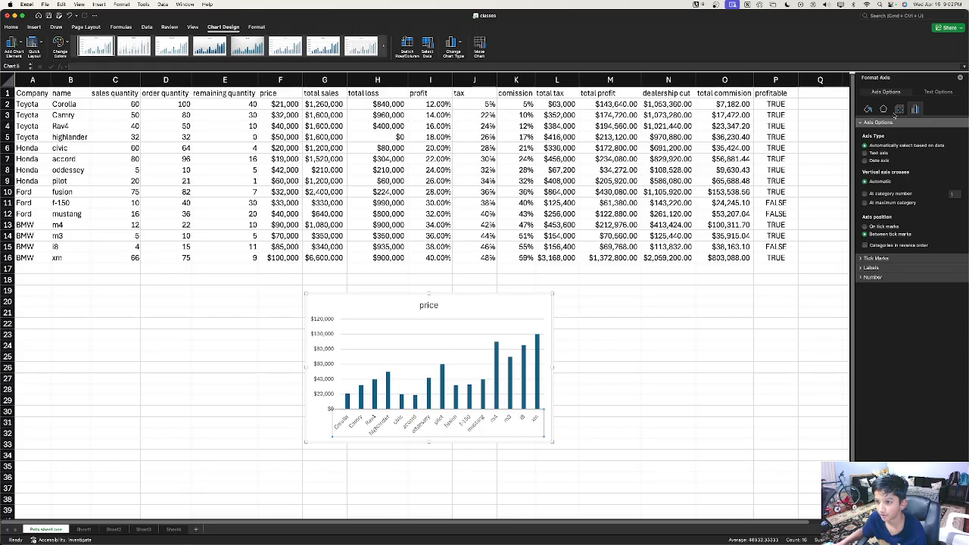
left_click(899, 109)
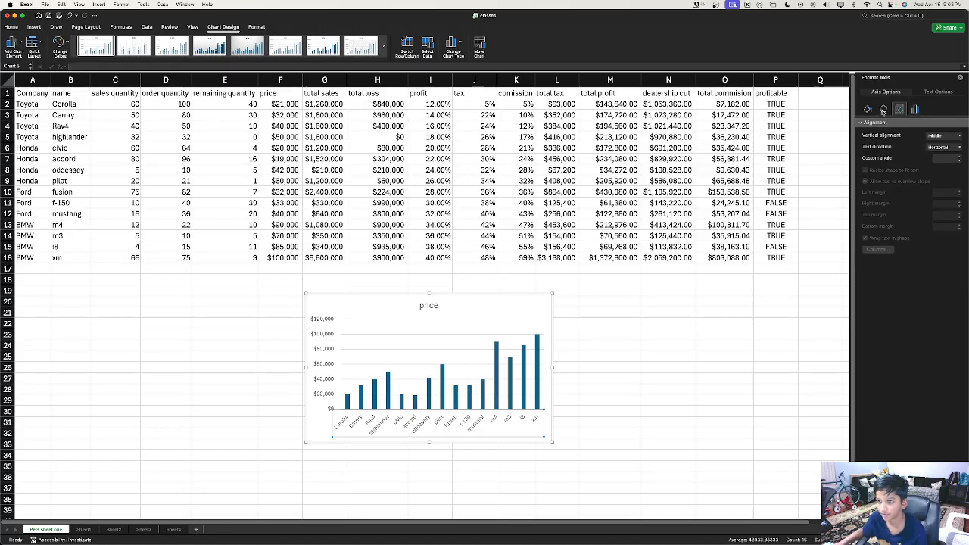
left_click(883, 109)
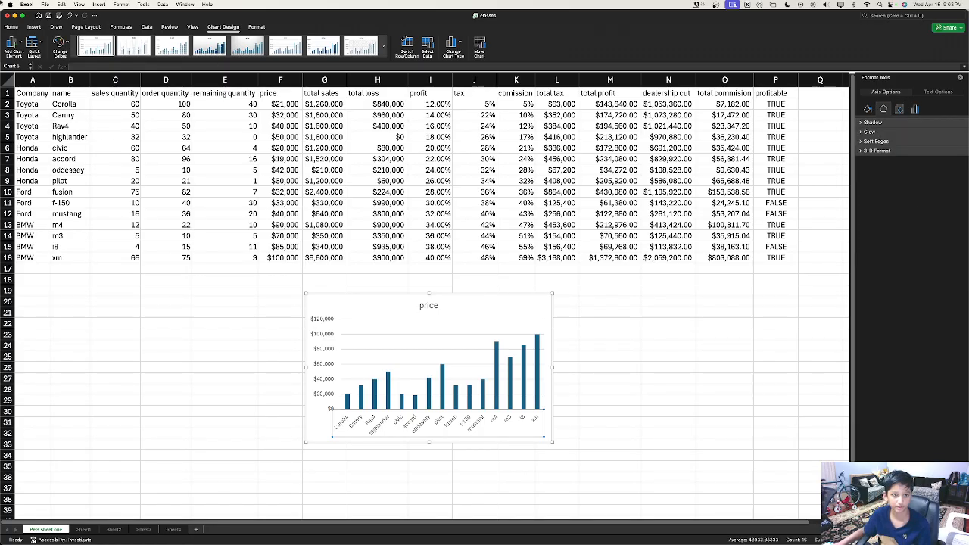
left_click(145, 29)
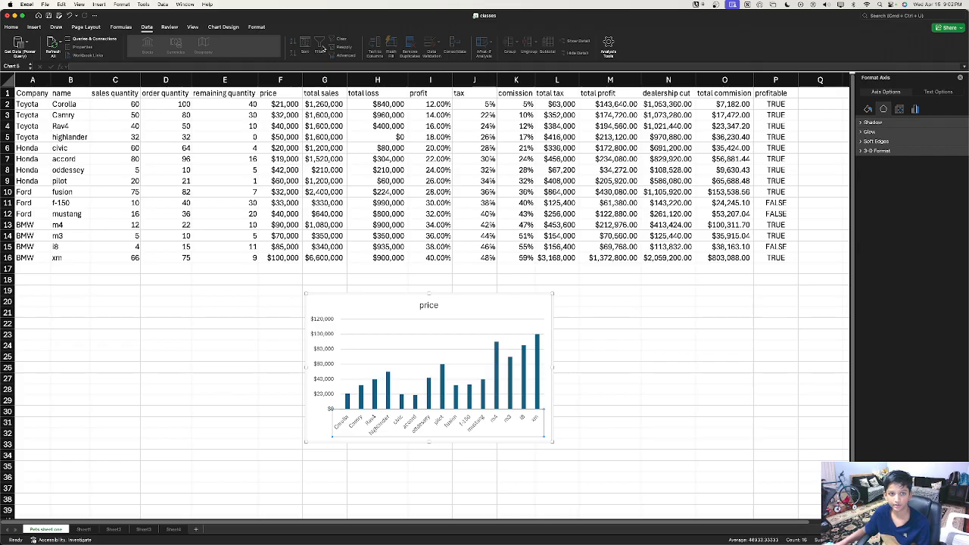
left_click(608, 46)
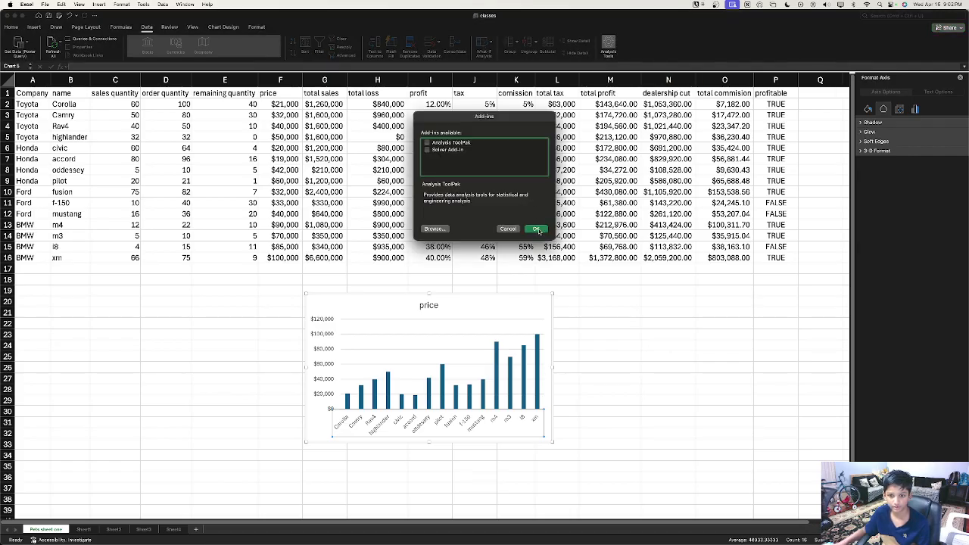
left_click(535, 229)
right_click(445, 355)
mouse_move(477, 380)
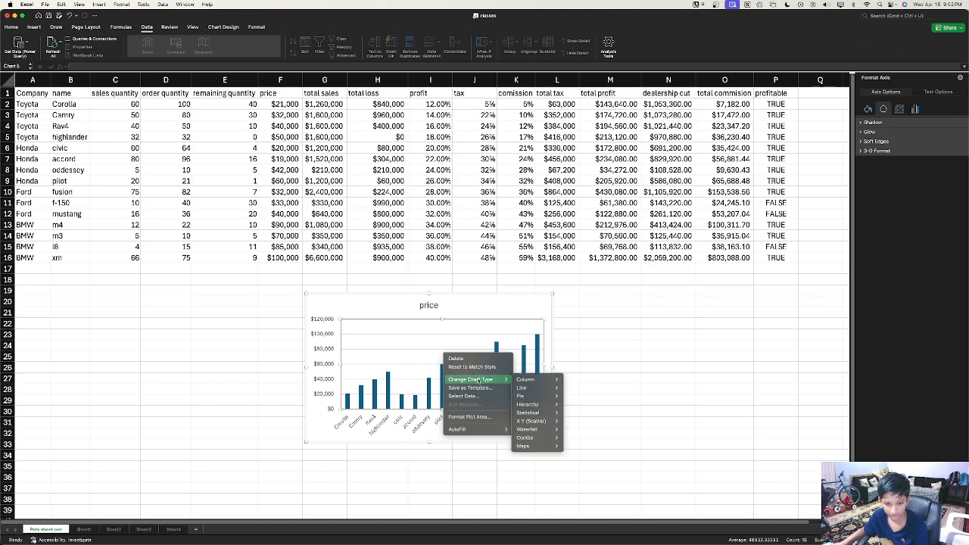
left_click(346, 359)
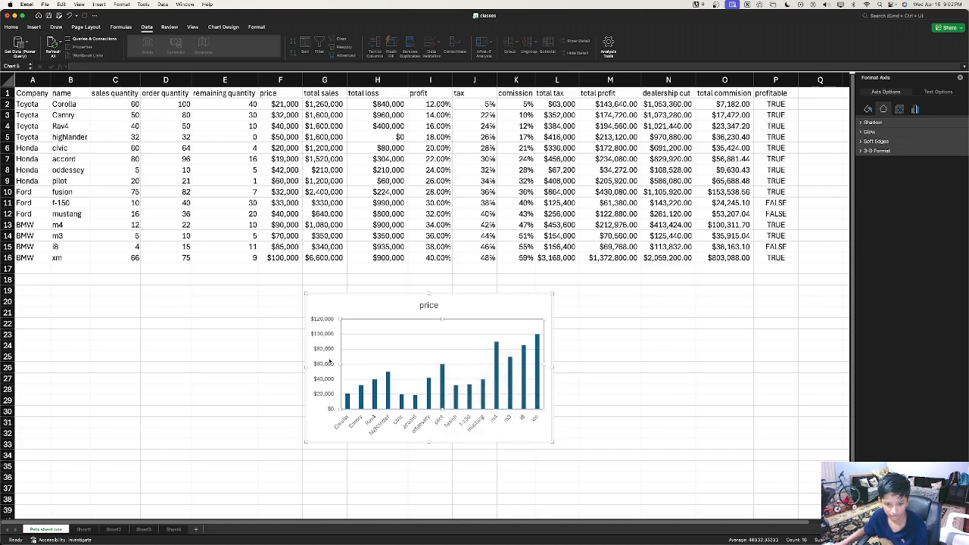
right_click(466, 381)
mouse_move(504, 407)
mouse_move(564, 416)
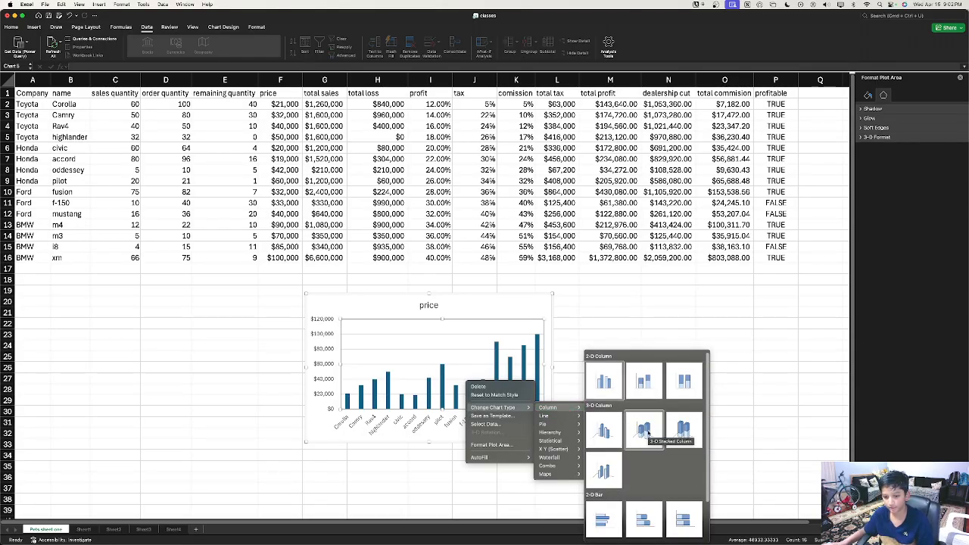
scroll(651, 431, "down", 2)
scroll(659, 432, "up", 2)
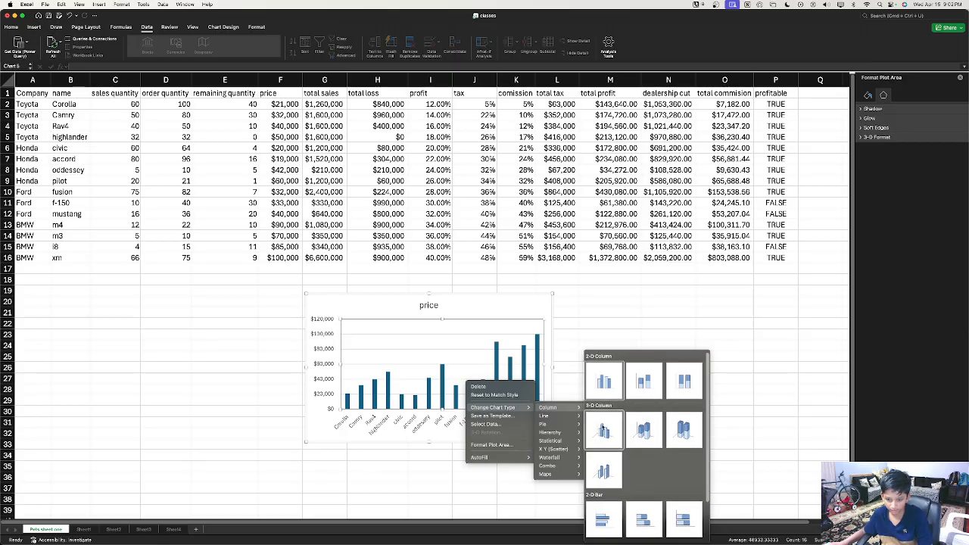
left_click(612, 429)
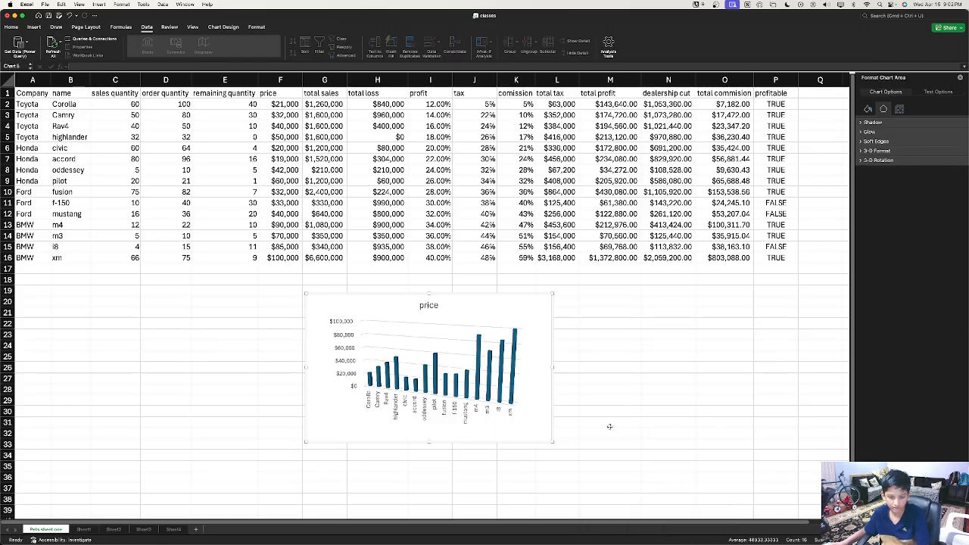
left_click(502, 388)
key("super+z")
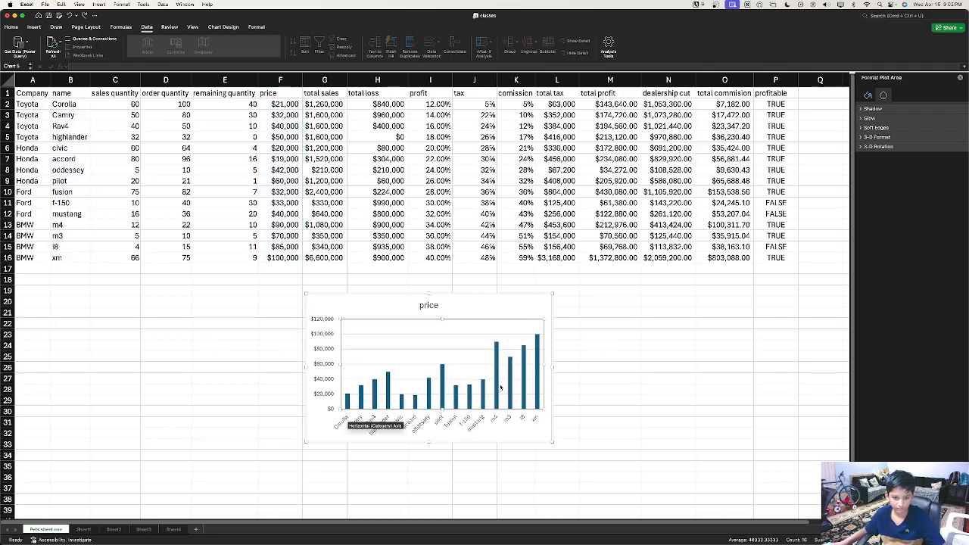
Step: Select the price chart's gridlines, category axis, plot area and then the whole chart
right_click(415, 387)
left_click(385, 345)
left_click(405, 380)
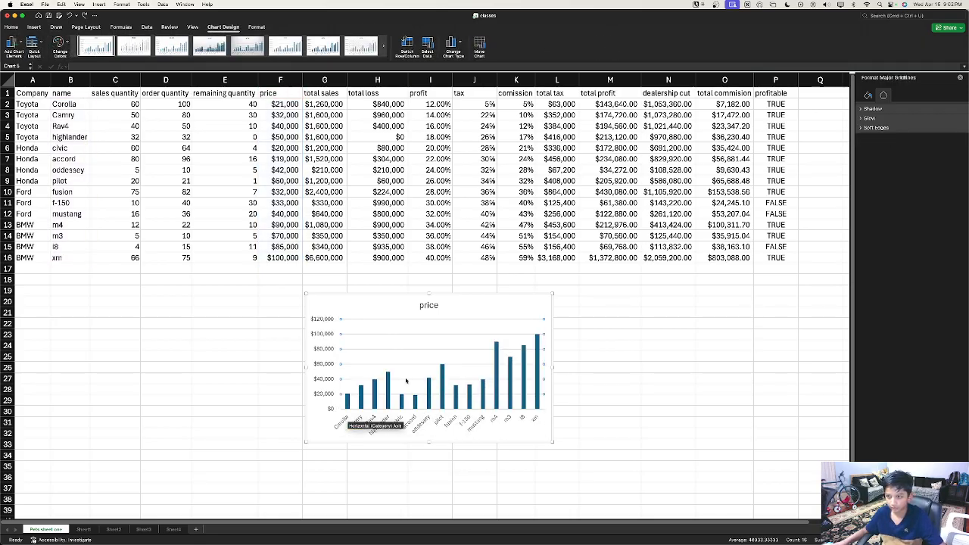
left_click(350, 419)
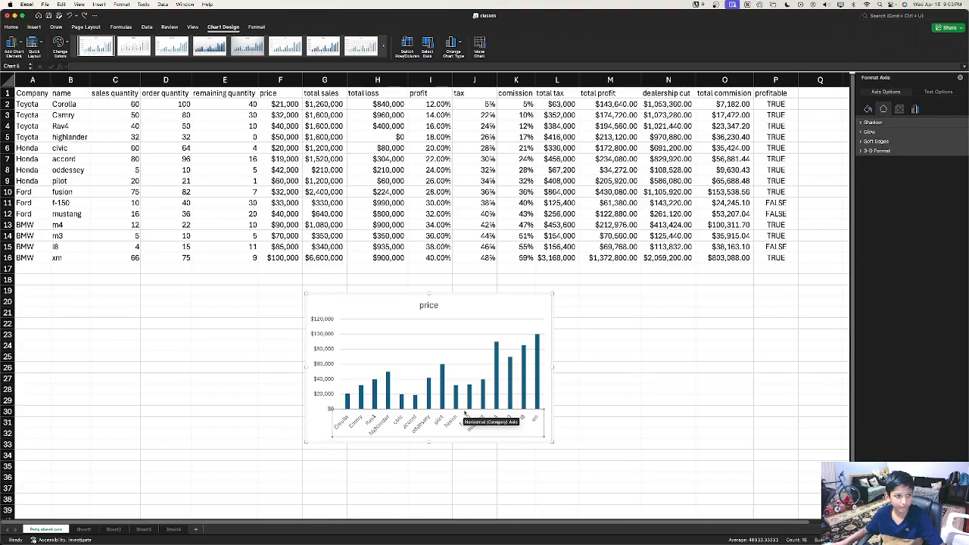
left_click(406, 356)
left_click(430, 328)
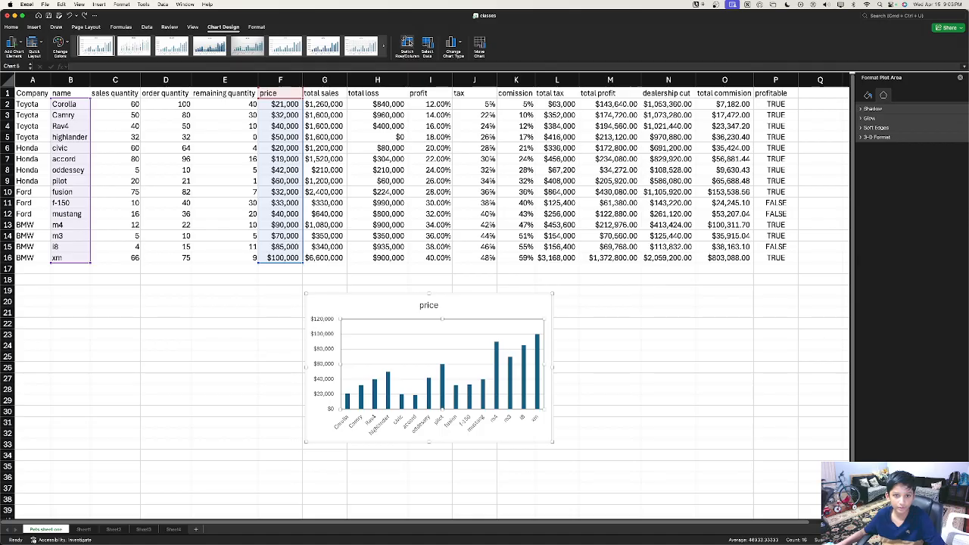
Step: Try swapping the chart's rows and columns and moving the chart, reverting both
left_click(406, 42)
left_click(407, 42)
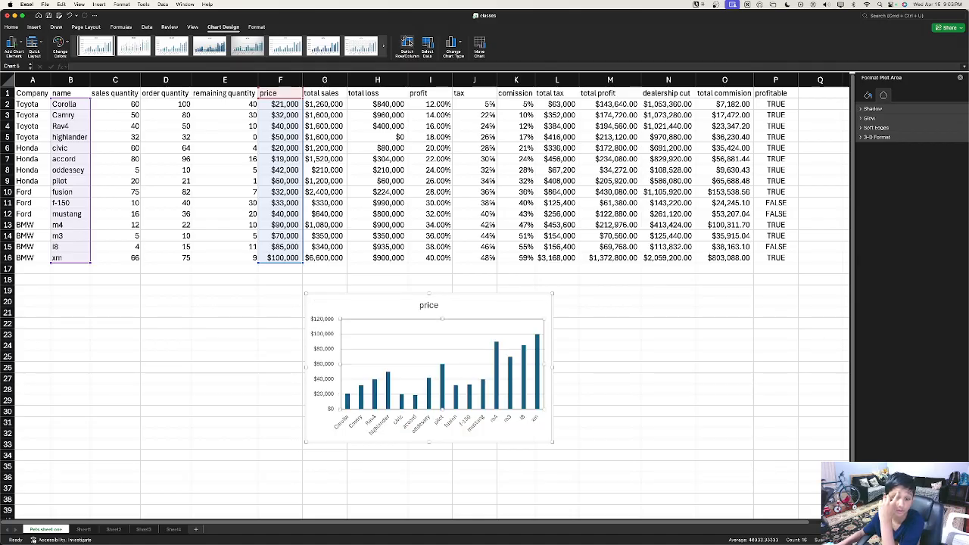
left_click(481, 46)
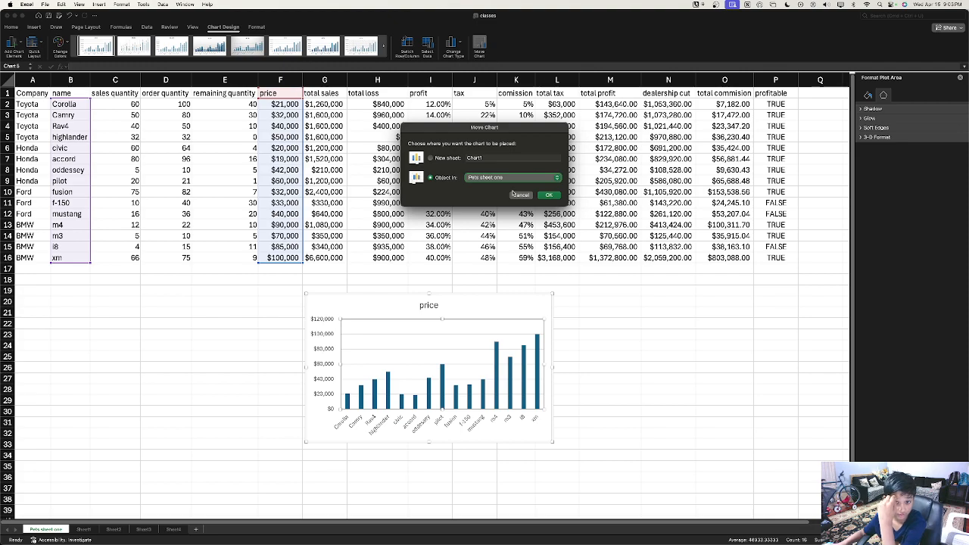
left_click(517, 194)
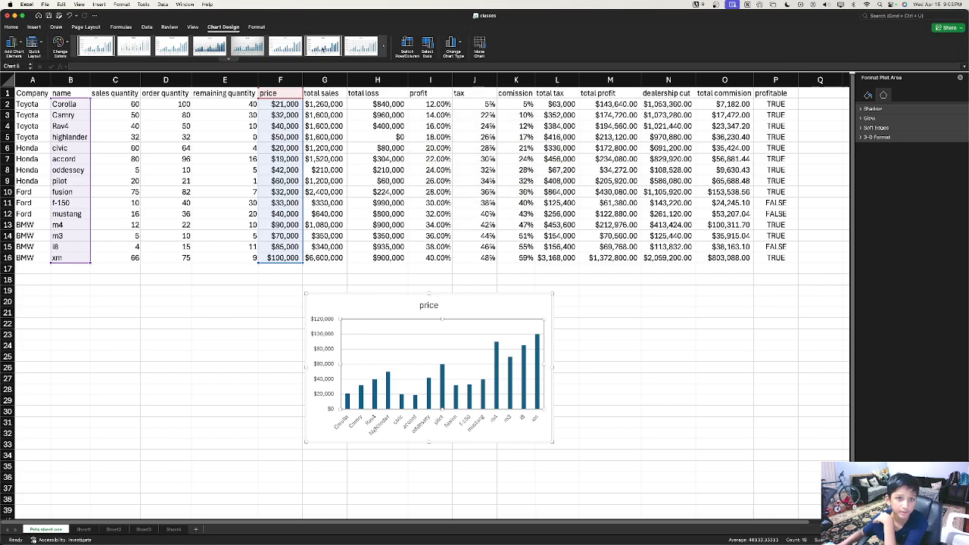
Step: Apply the chart style with darker gradient bars and a bold title, discarding a data-label style
left_click(324, 47)
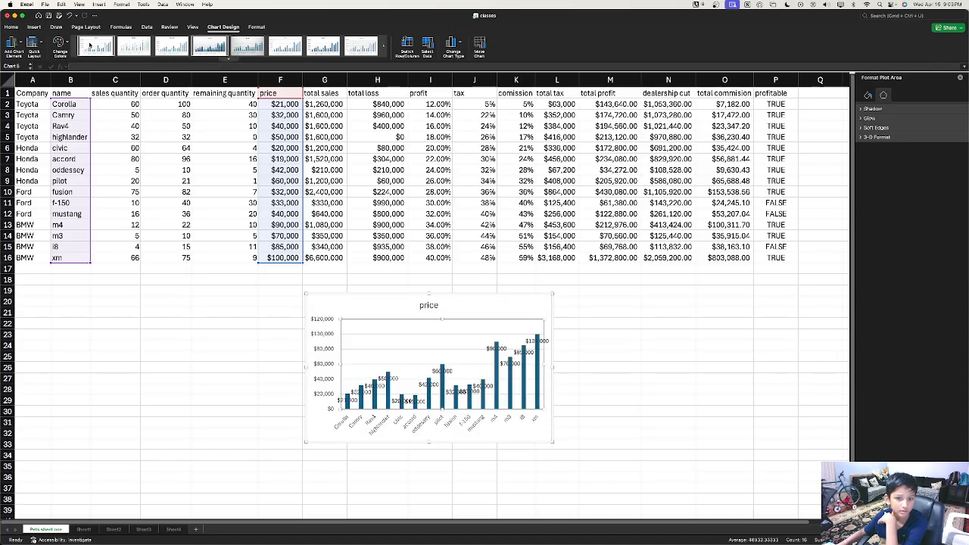
left_click(217, 54)
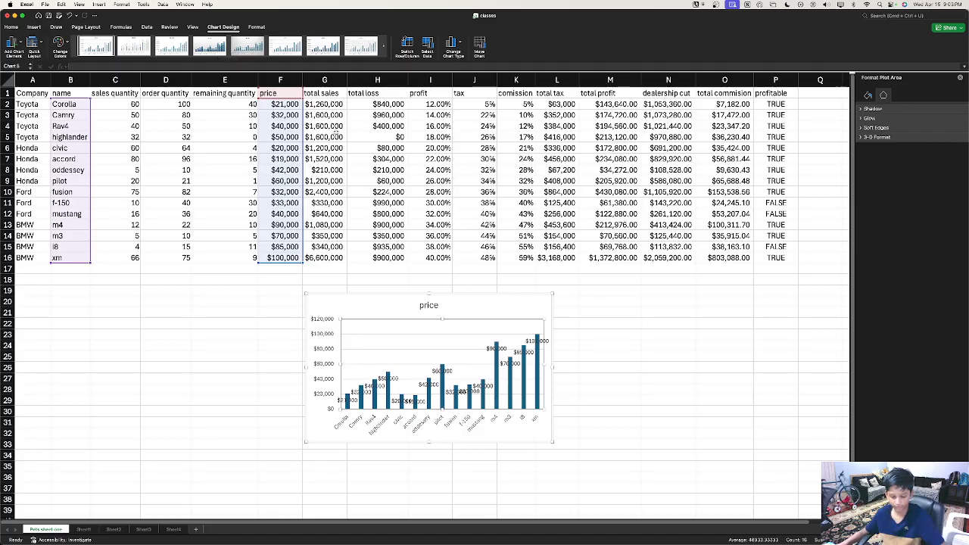
key("super+z")
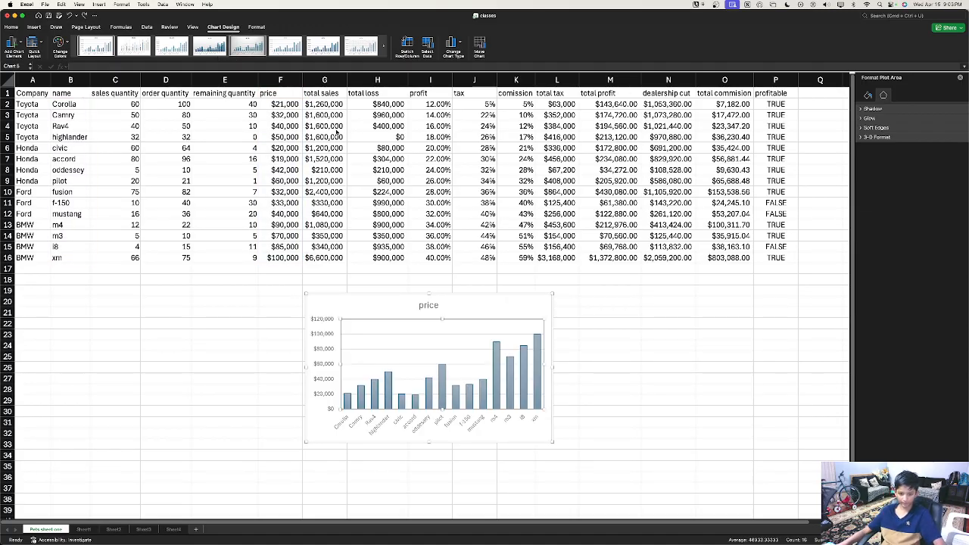
key("super+z")
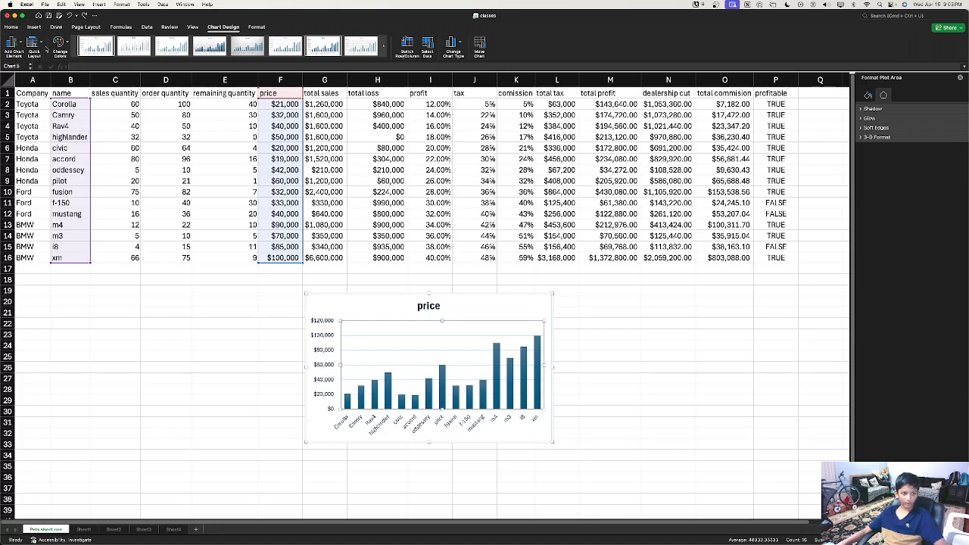
left_click(39, 47)
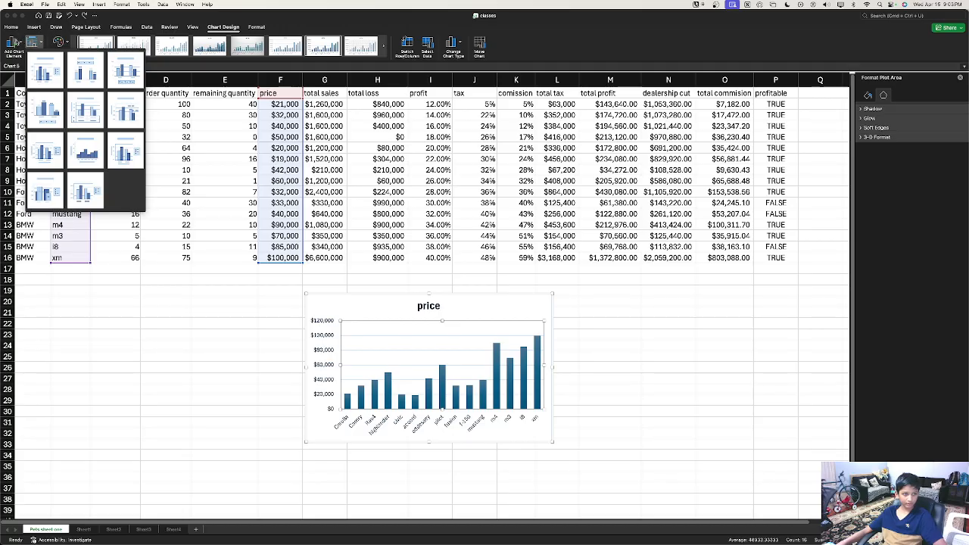
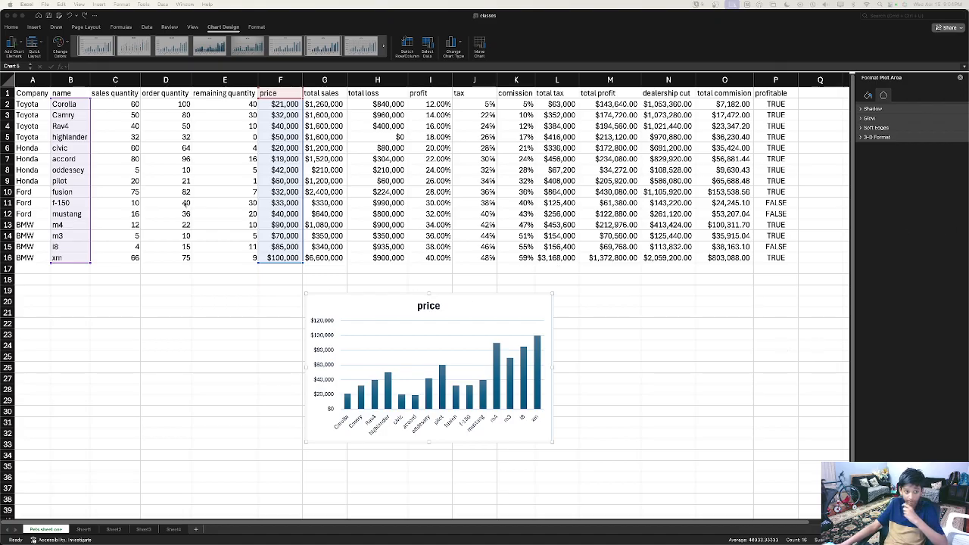
Step: Select the car data block A2:P16
left_click(129, 301)
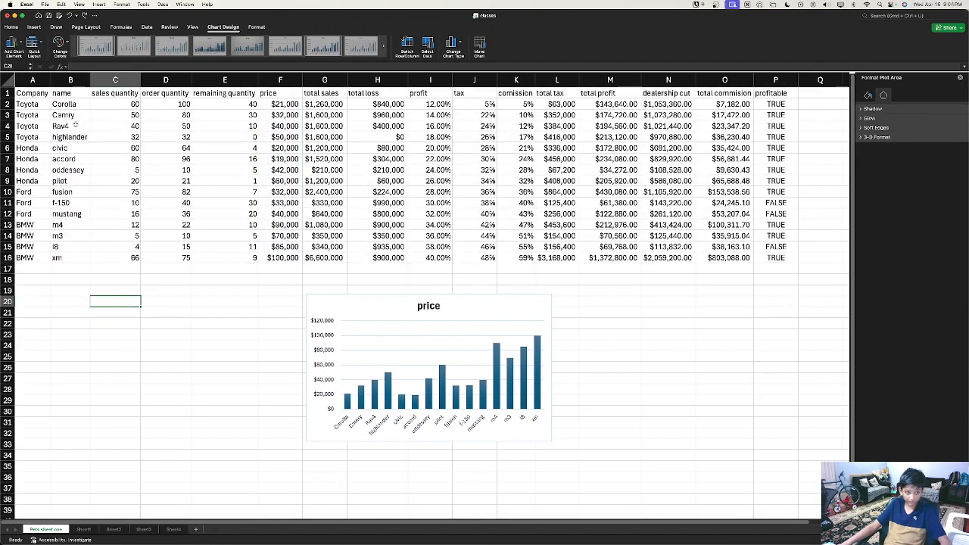
left_click(66, 106)
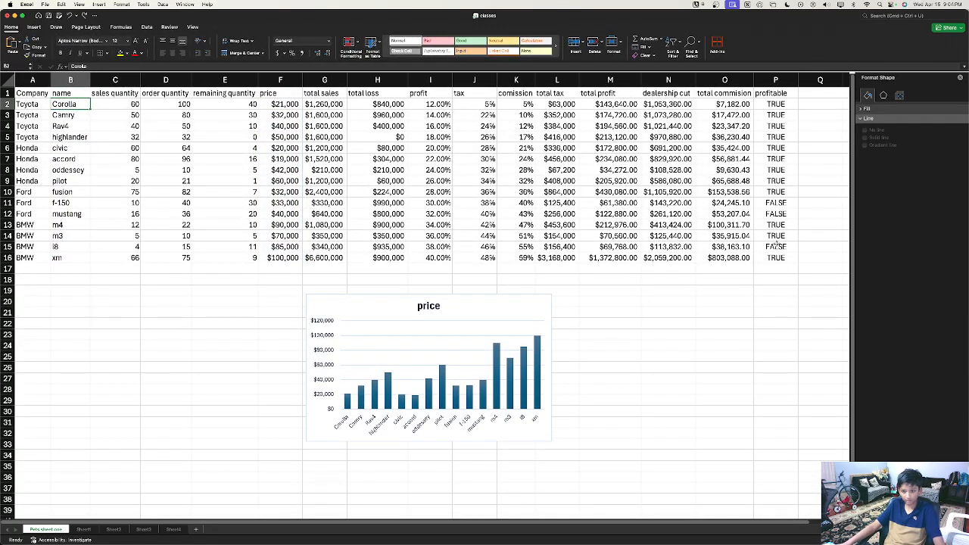
left_click(768, 258, "shift")
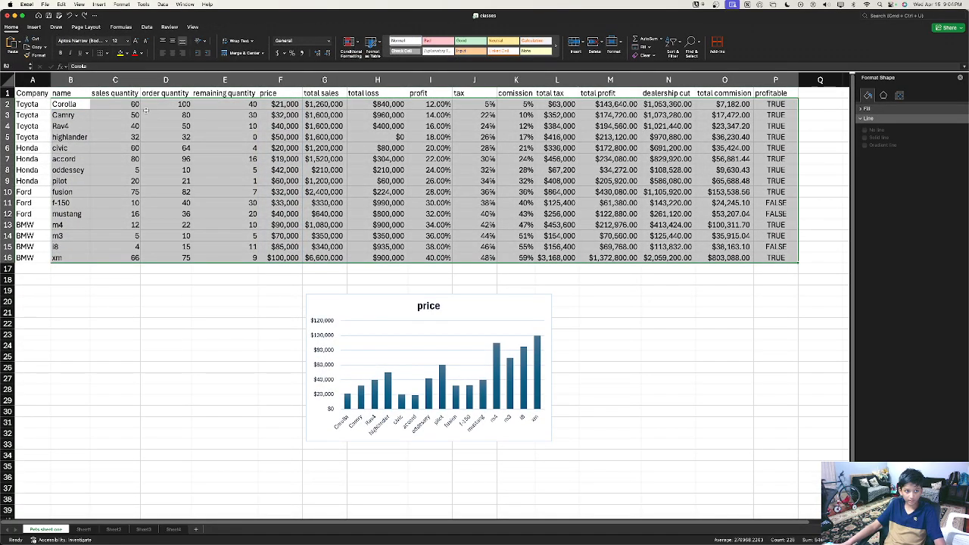
left_click(28, 103)
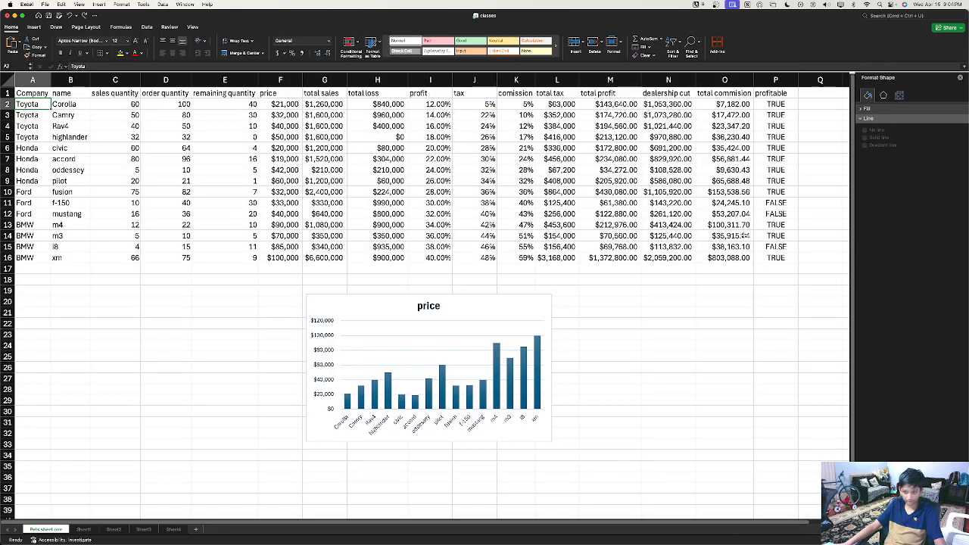
left_click(782, 258, "shift")
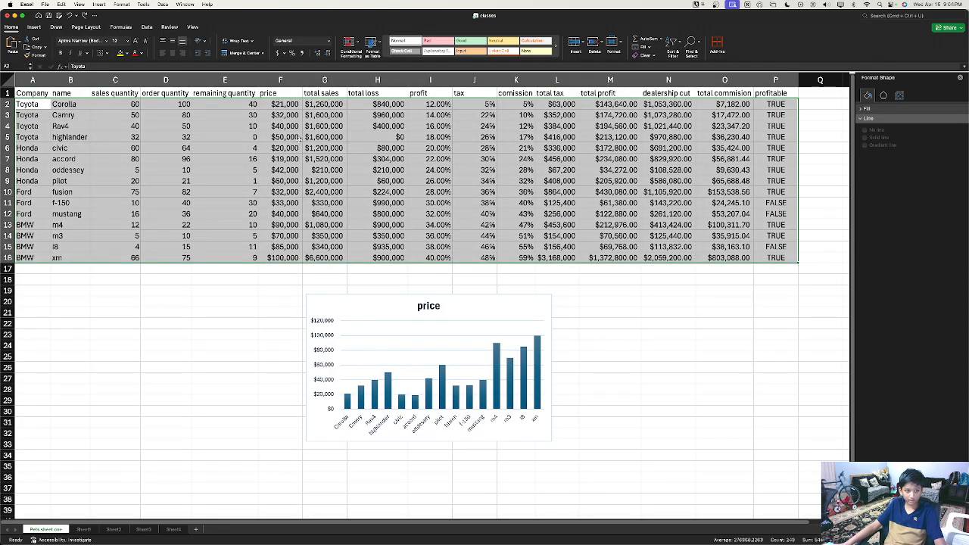
Step: Sort the selected rows by price, Smallest to Largest
left_click(146, 26)
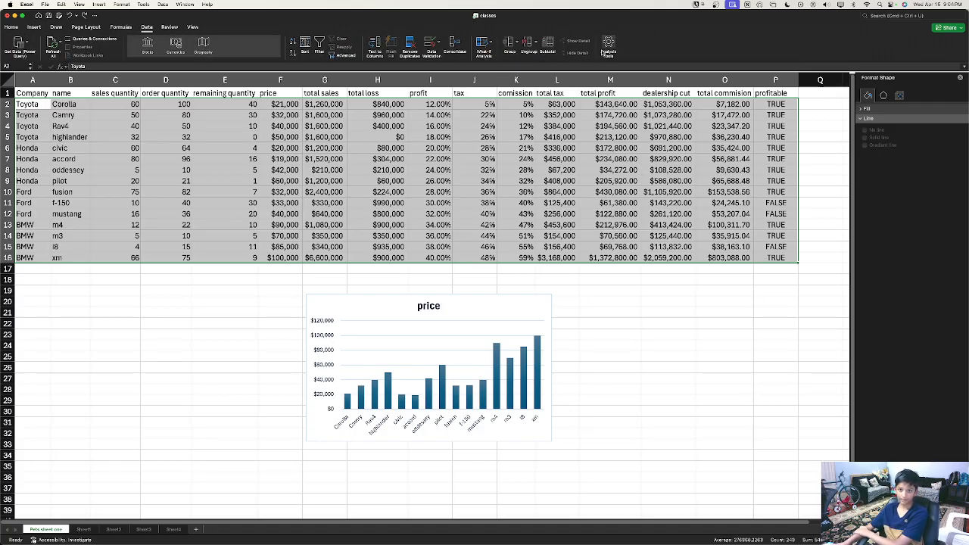
left_click(306, 44)
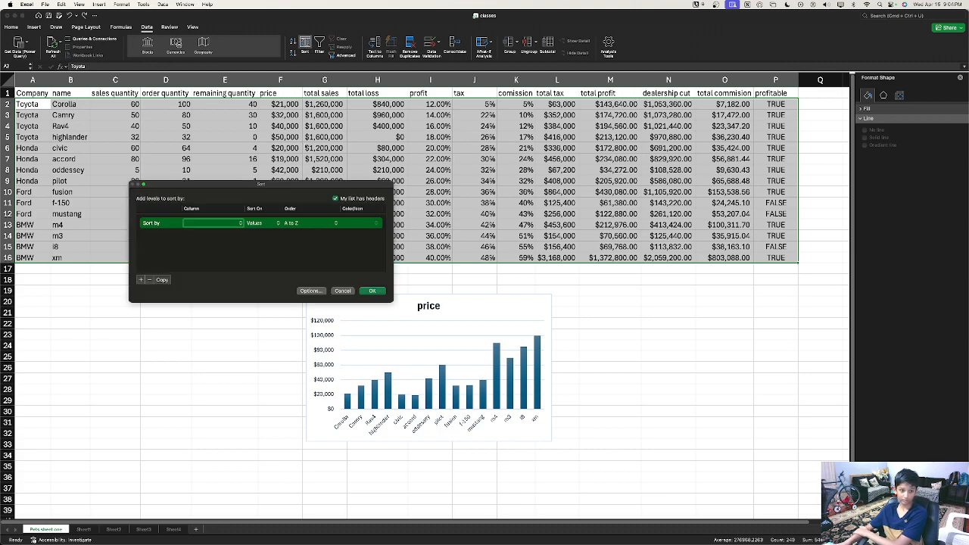
left_click(236, 223)
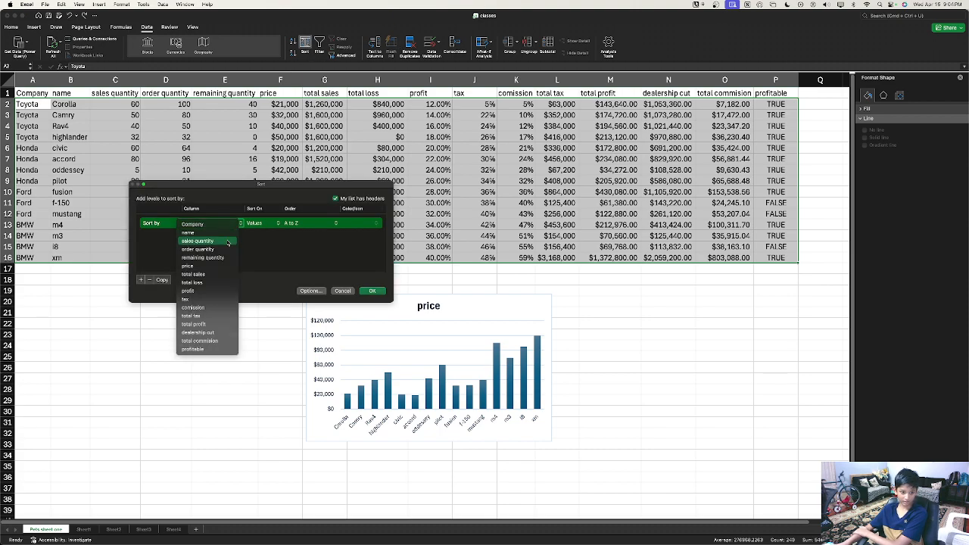
left_click(209, 265)
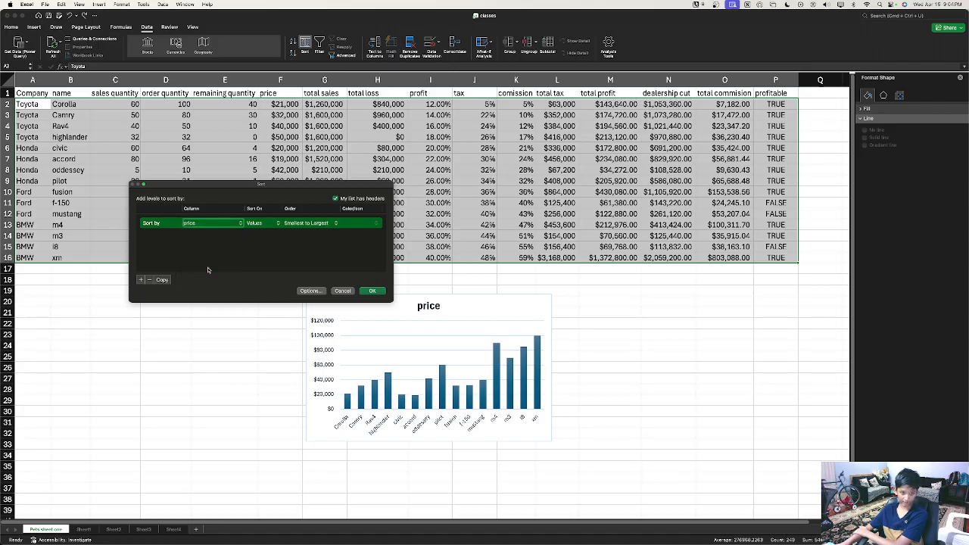
left_click(371, 292)
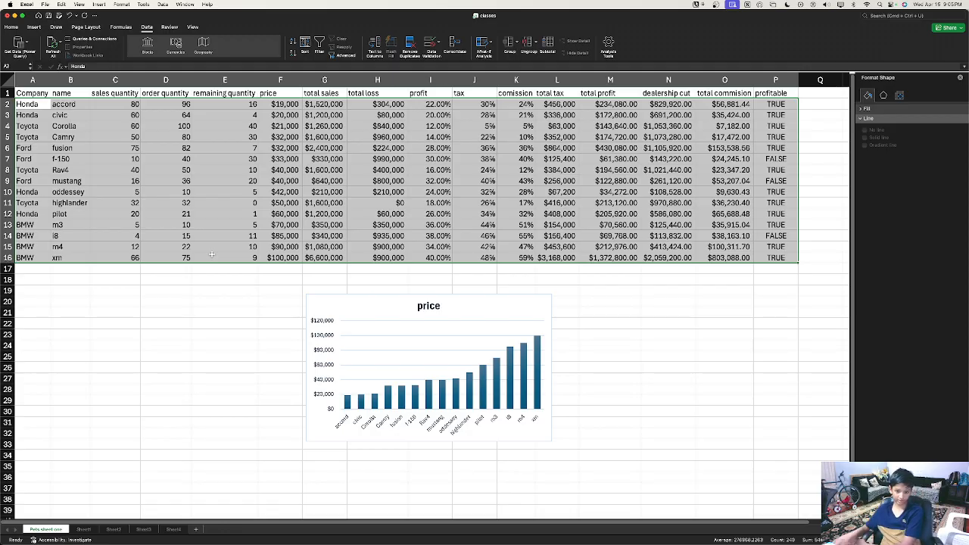
left_click(415, 362)
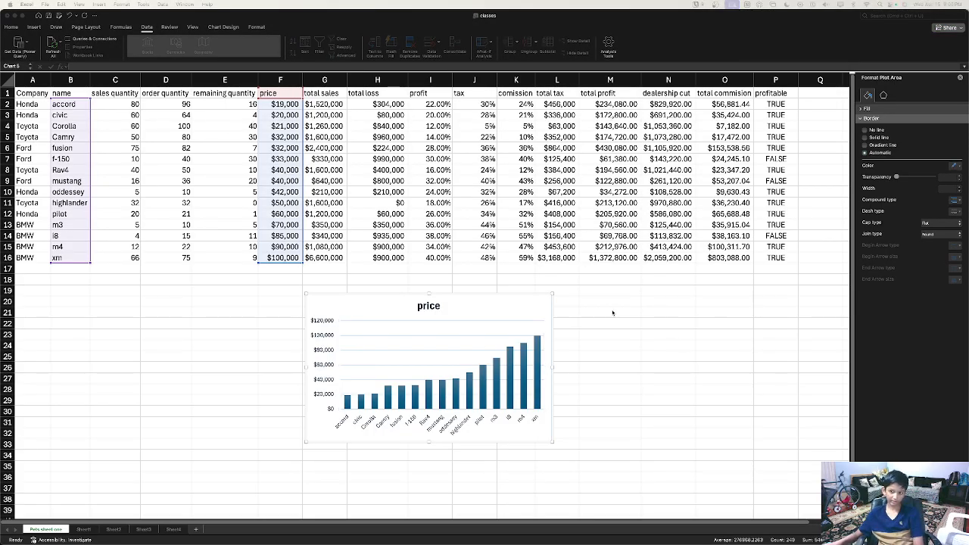
key("ctrl+Left")
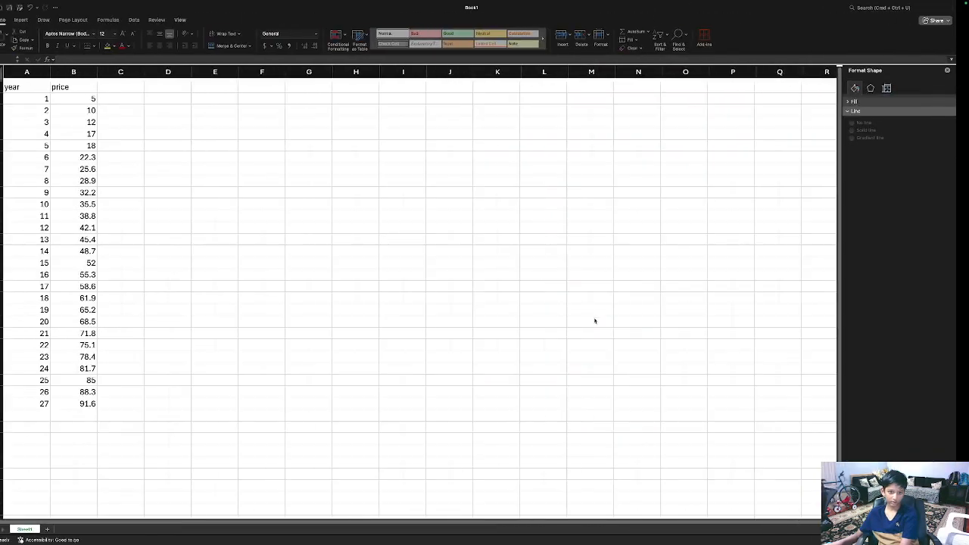
key("ctrl+Right")
key("super+space")
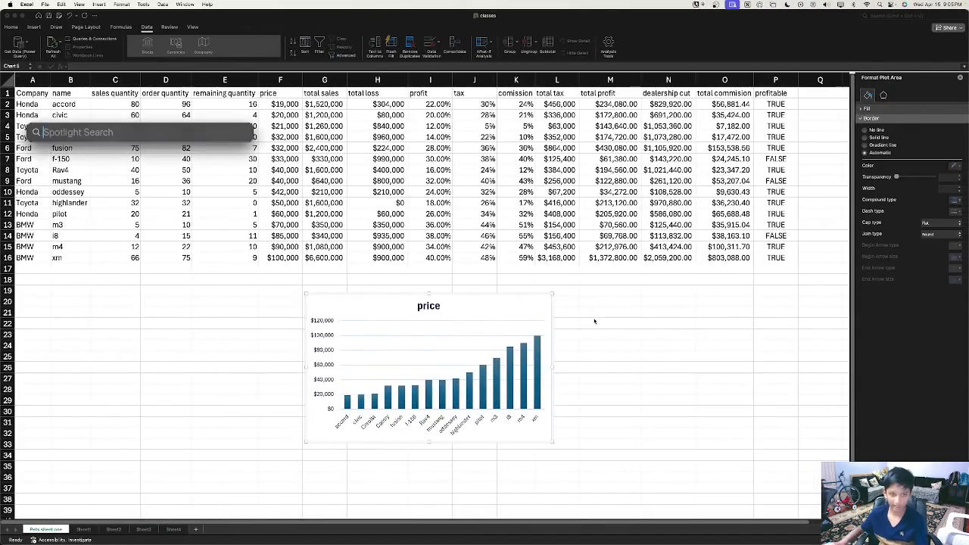
type("chrome")
key("Return")
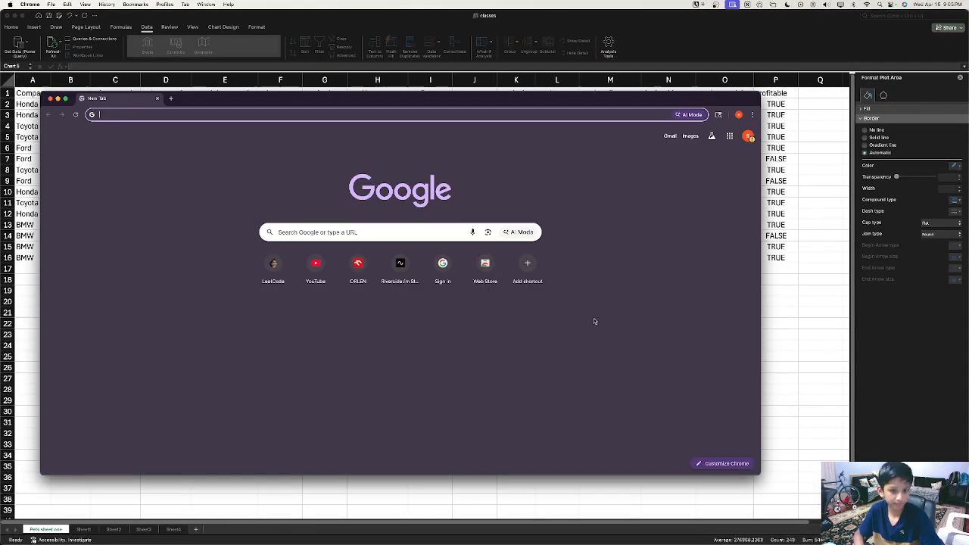
left_click(50, 99)
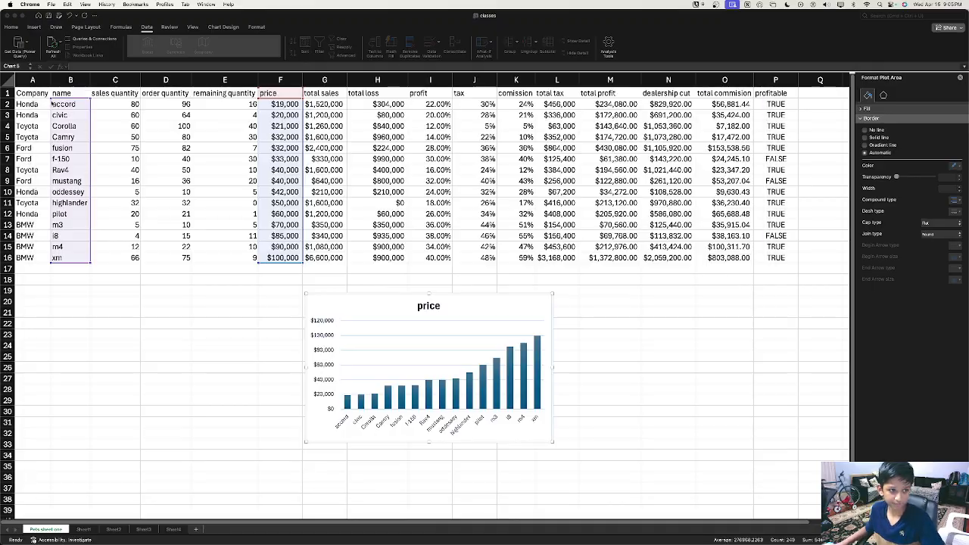
key("super+space")
type("c")
key("Escape")
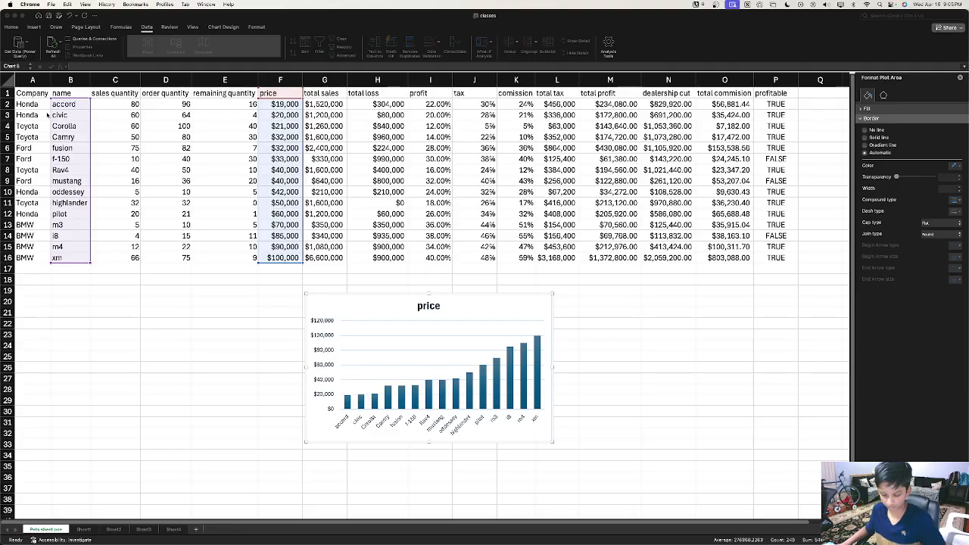
key("ctrl+Up")
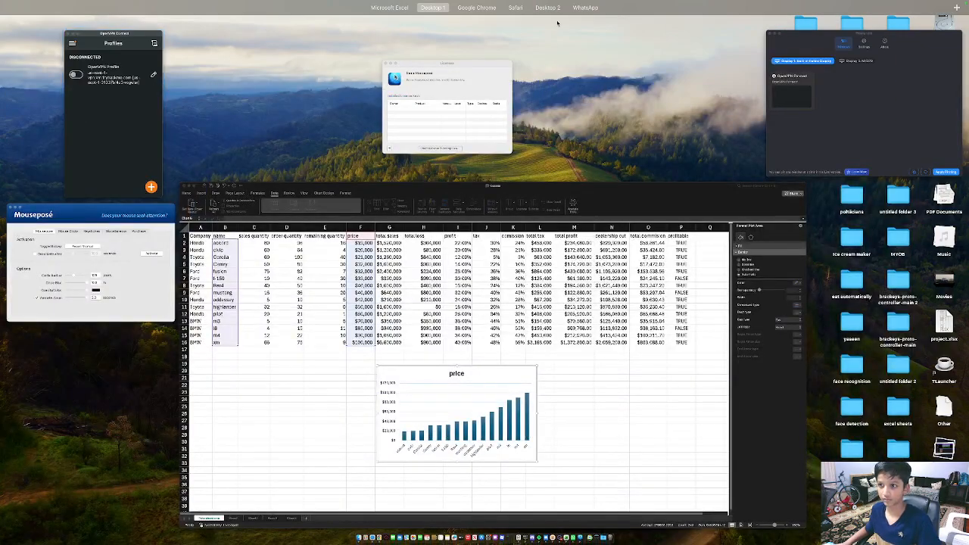
left_click(20, 189)
key("ctrl+Right")
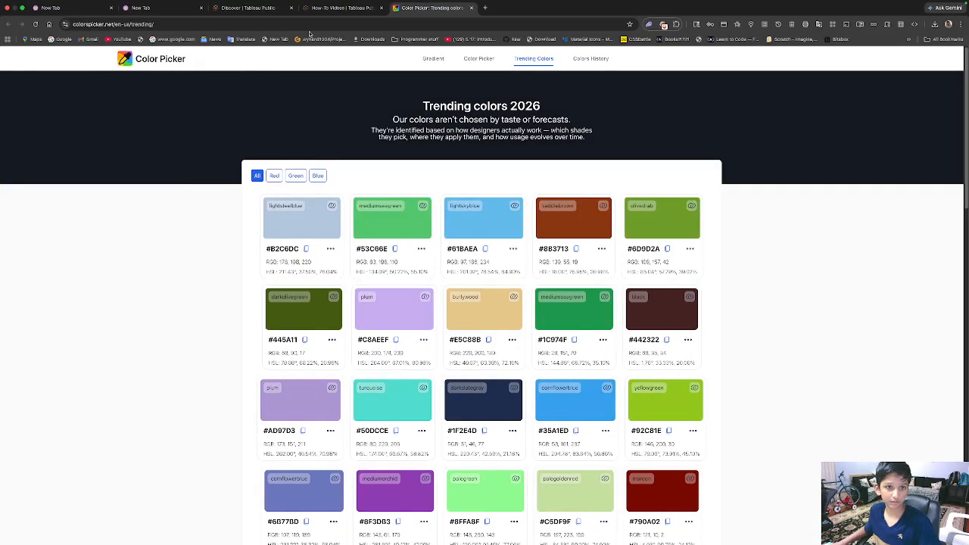
left_click(343, 8)
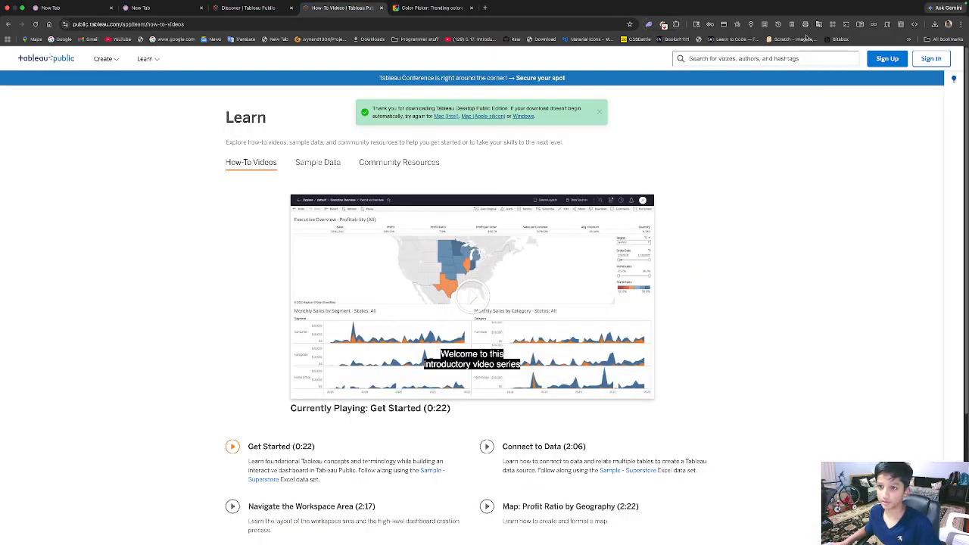
left_click(935, 25)
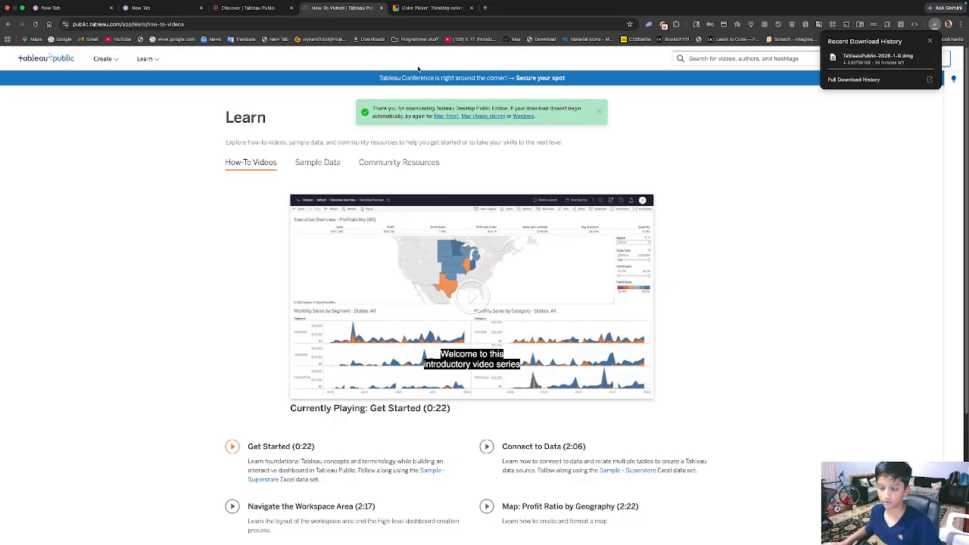
key("ctrl+Left")
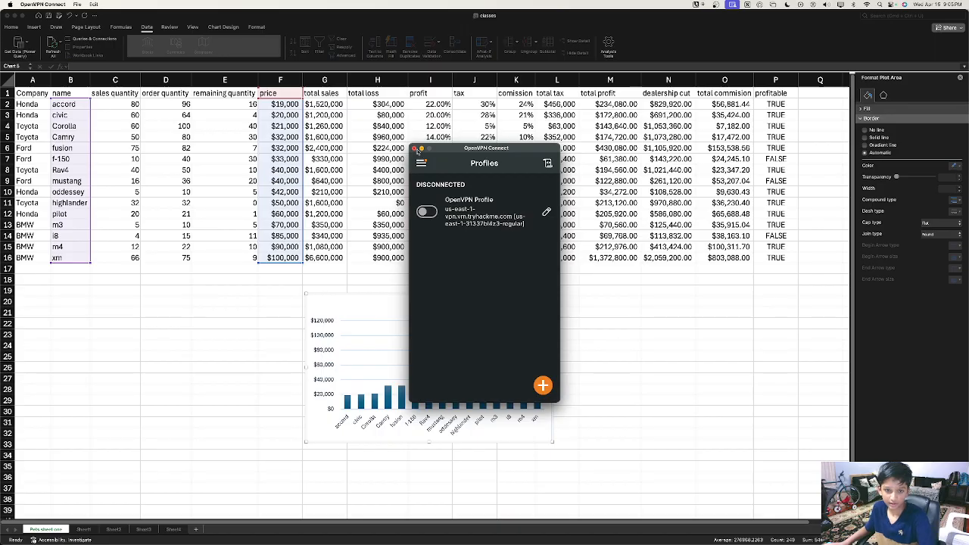
left_click(414, 148)
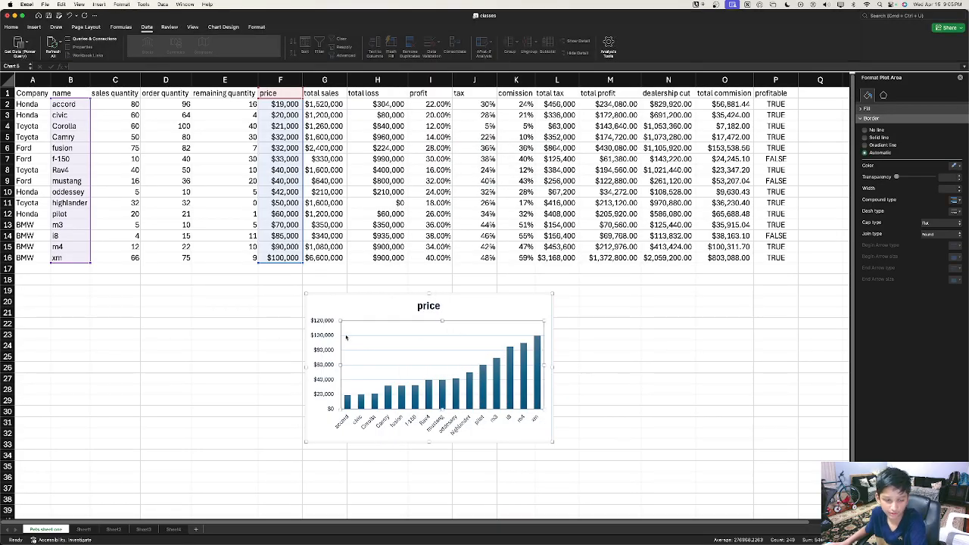
Step: Move the price chart left, then undo that move and the price sort, reselecting the chart
left_click_drag(399, 312, 109, 297)
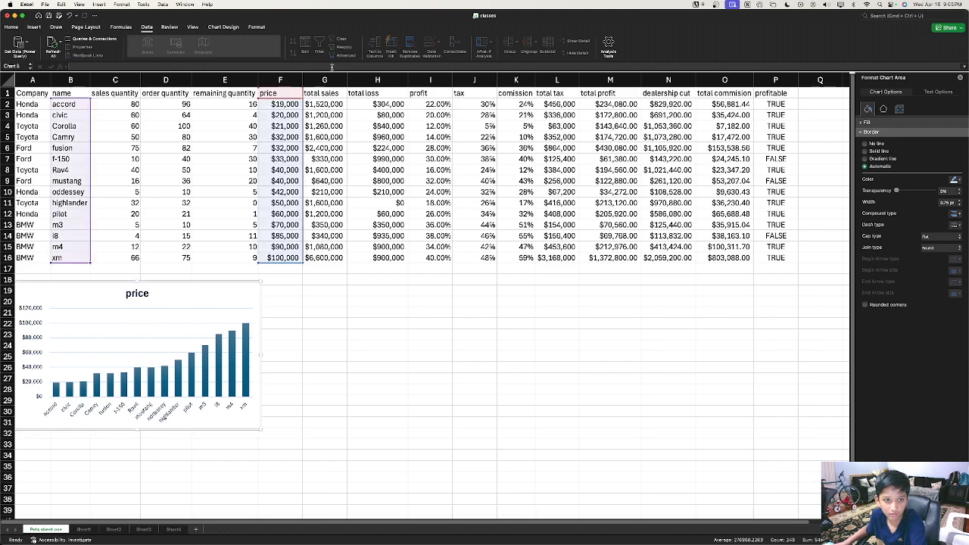
left_click(373, 342)
key("super+z")
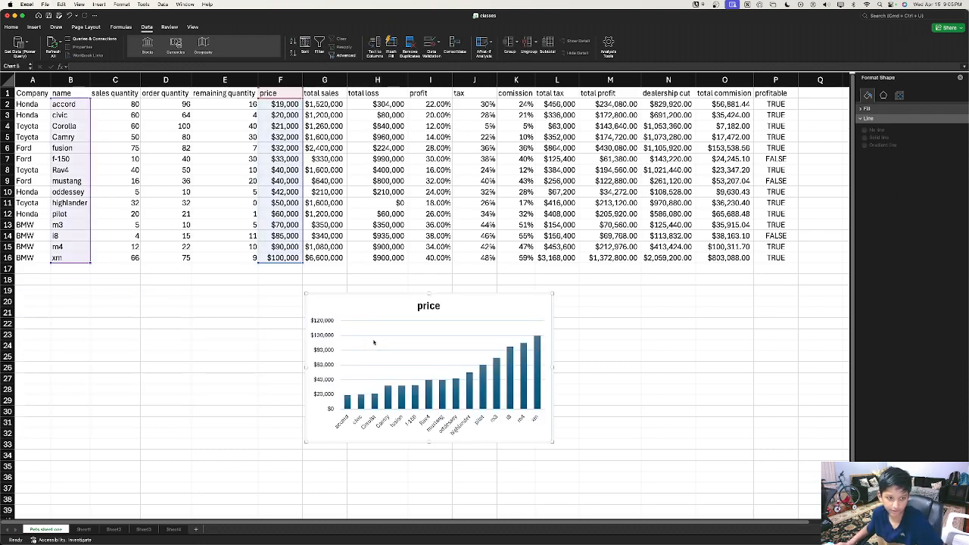
key("super+z")
key("super+z")
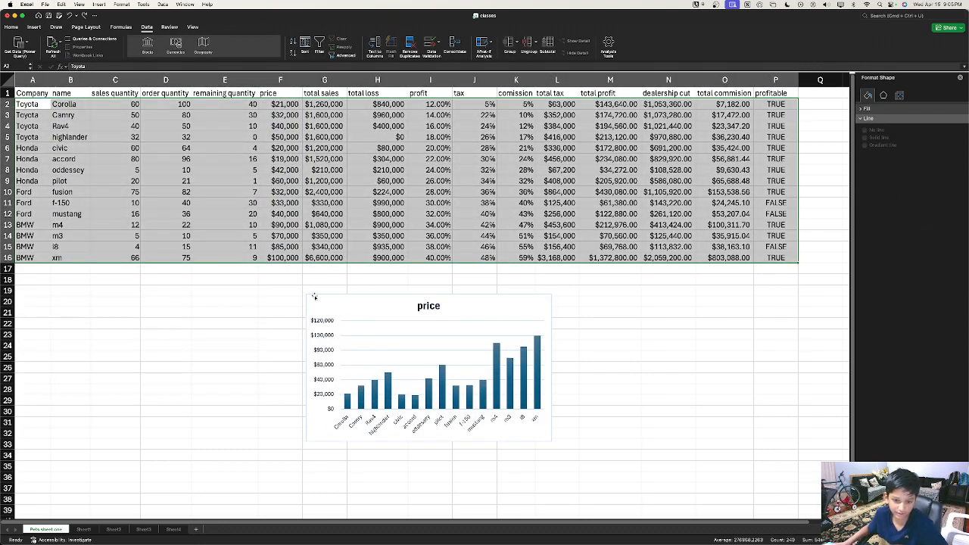
left_click(216, 314)
left_click(407, 303)
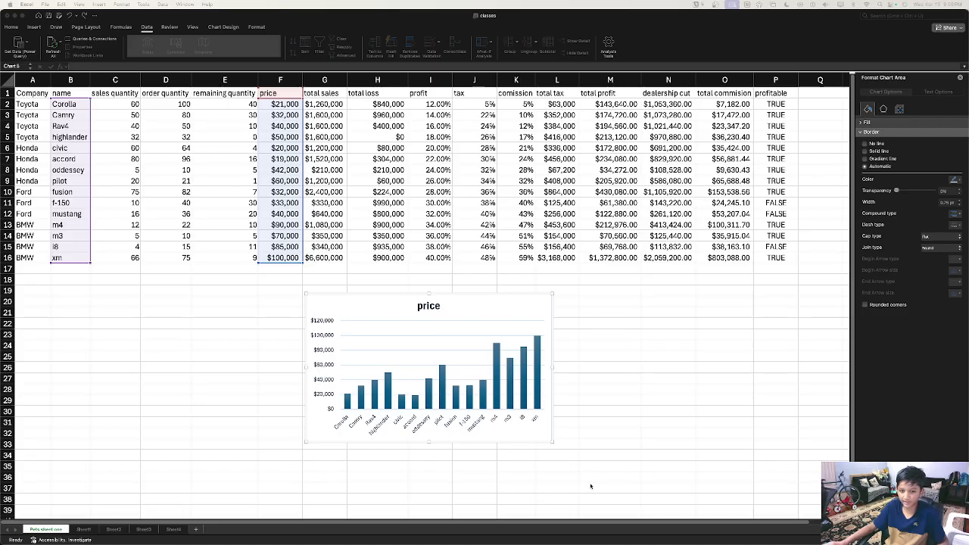
left_click(466, 404)
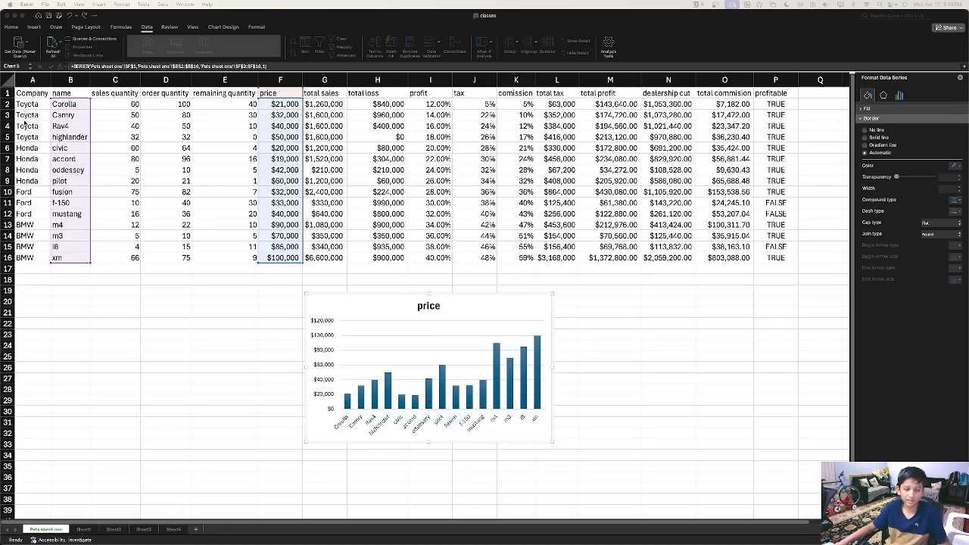
right_click(477, 374)
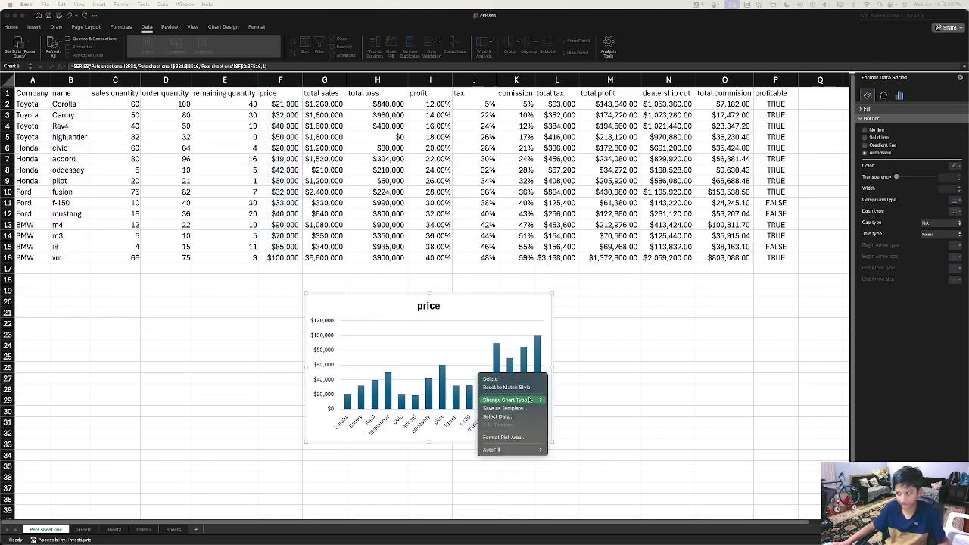
mouse_move(527, 401)
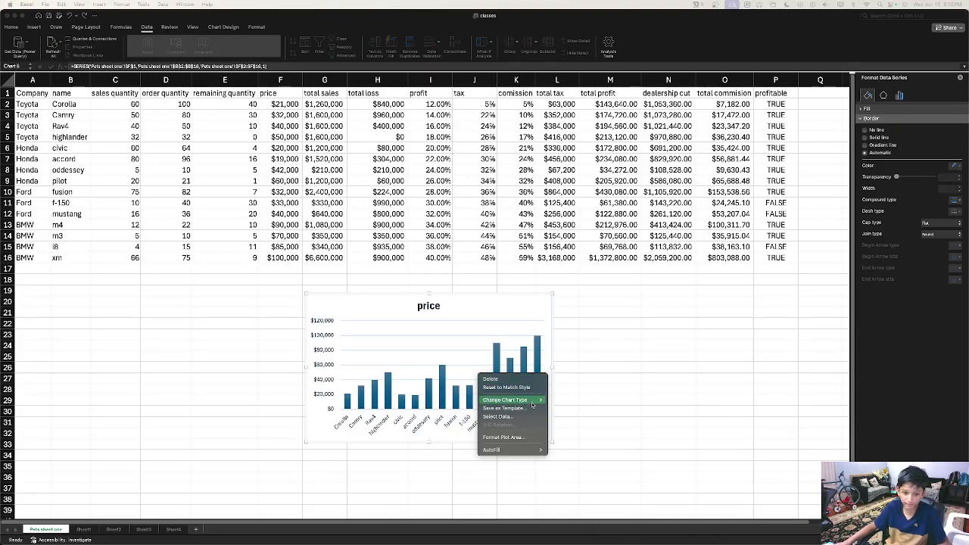
left_click(532, 415)
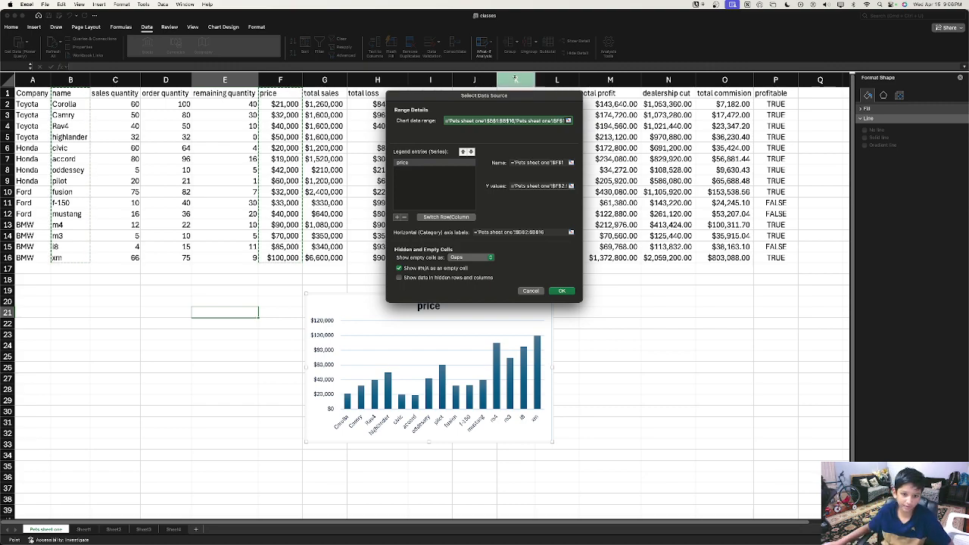
left_click(434, 217)
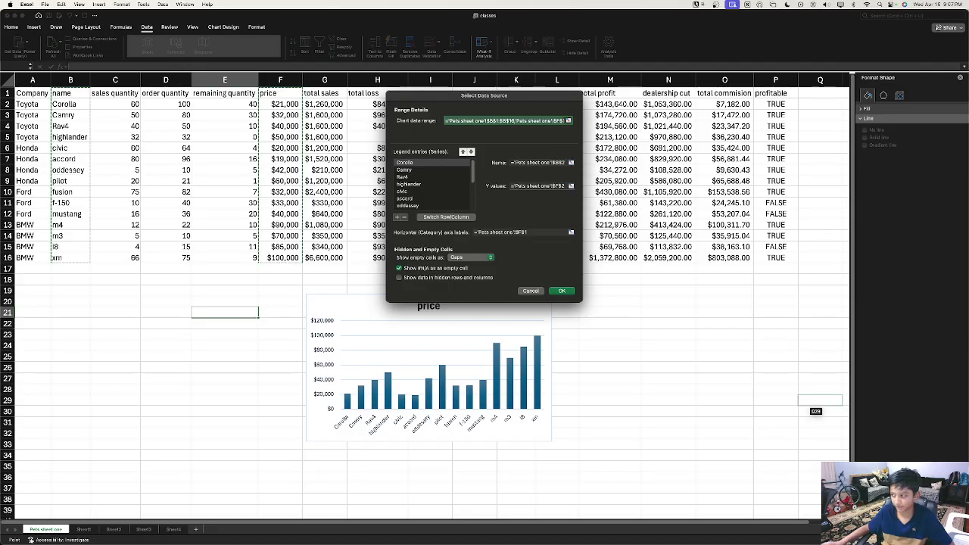
left_click(531, 290)
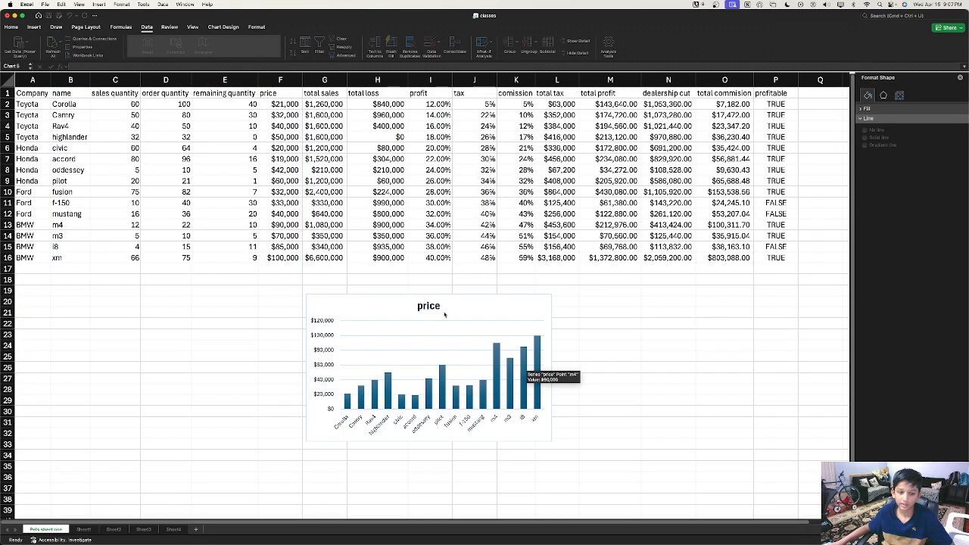
Step: Move the price chart to the sheet's left edge beneath the table
left_click_drag(401, 303, 108, 275)
scroll(107, 275, "down", 1)
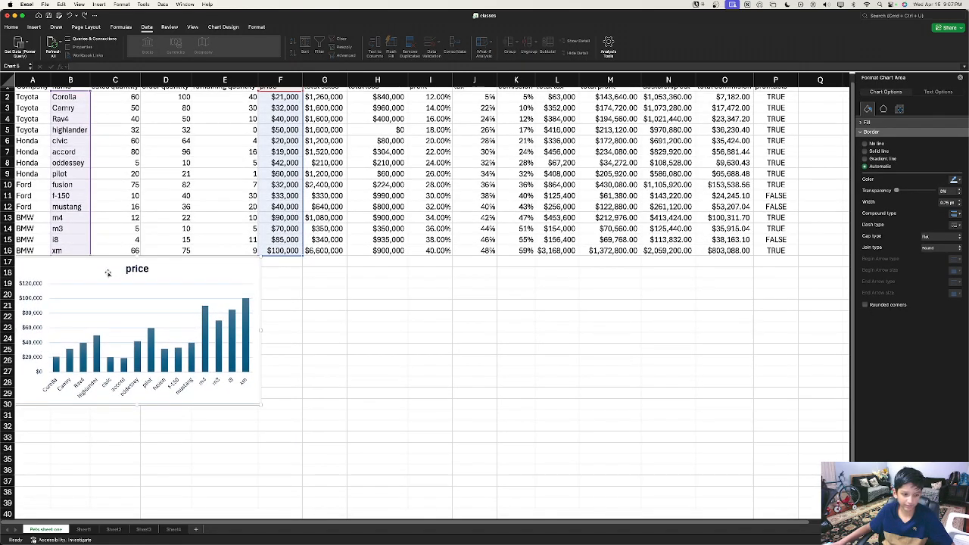
scroll(108, 273, "up", 1)
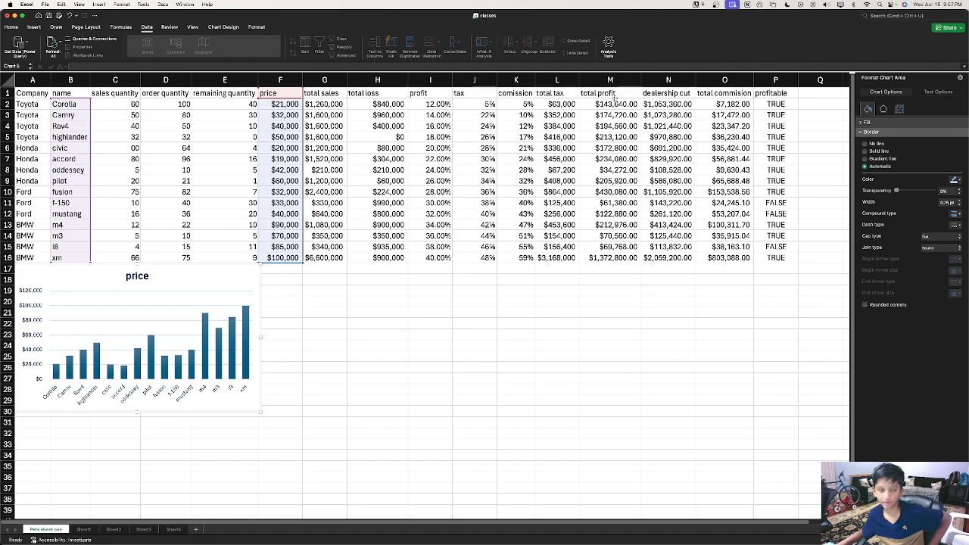
left_click(97, 28)
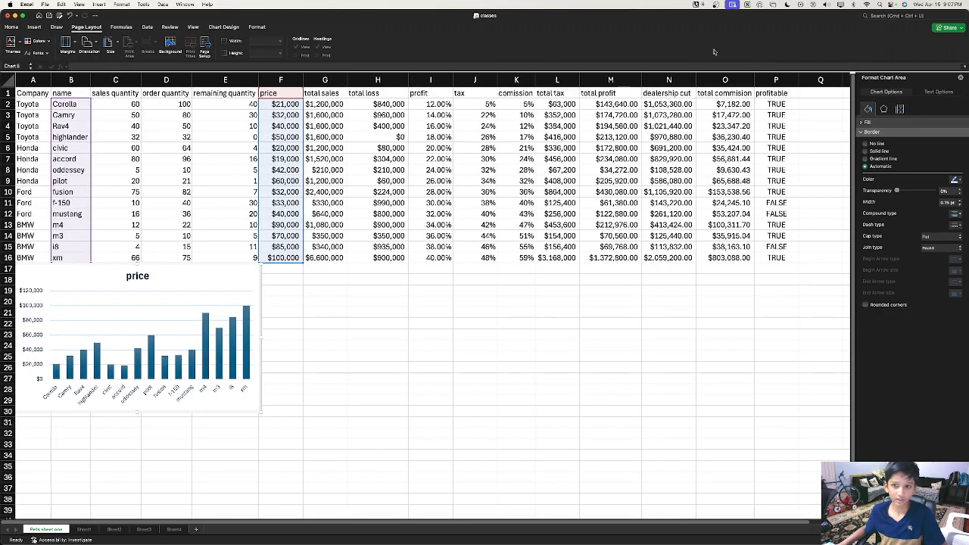
Step: Select the total tax through total commision columns (L:O)
left_click_drag(558, 79, 724, 80)
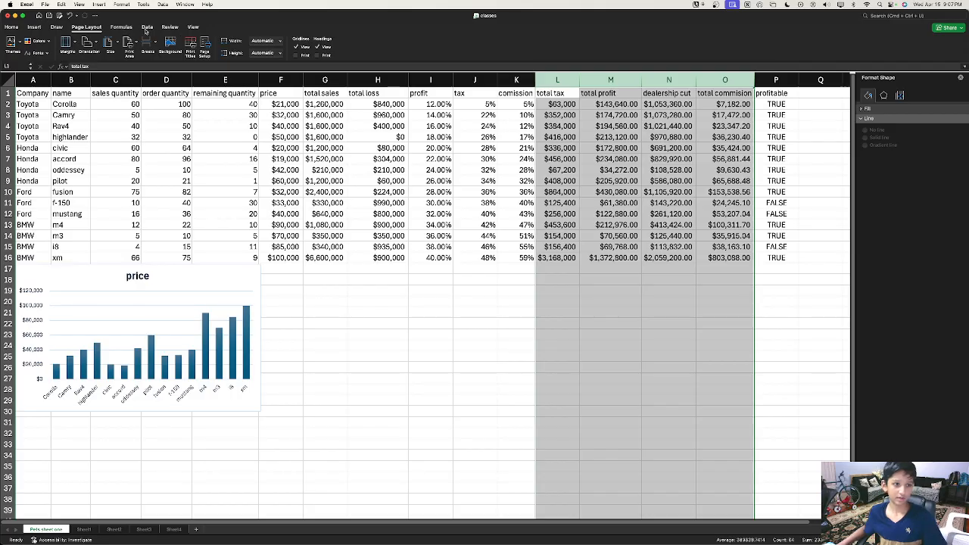
left_click(147, 28)
left_click(34, 28)
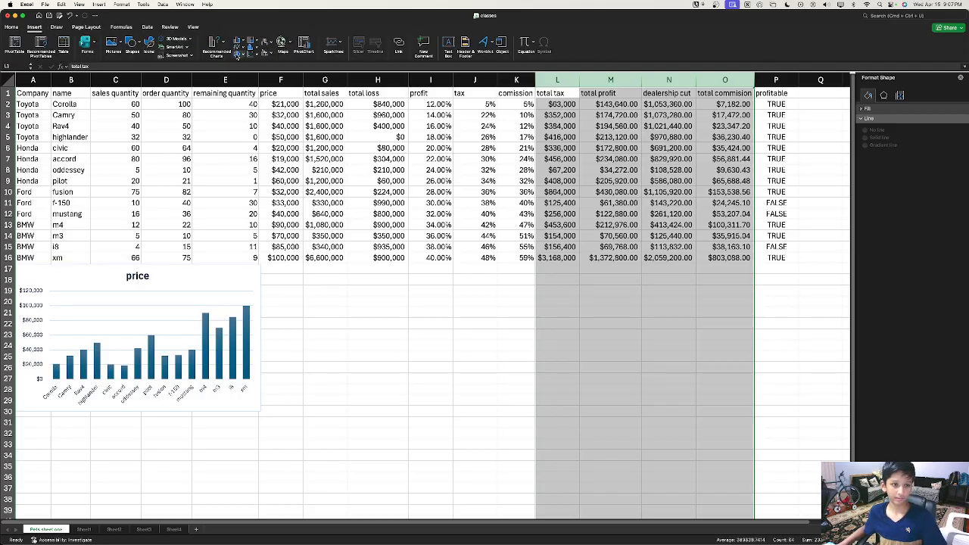
Step: Insert a 3-D pie of total tax and place it below the table, undoing stray slice explosions
left_click(239, 54)
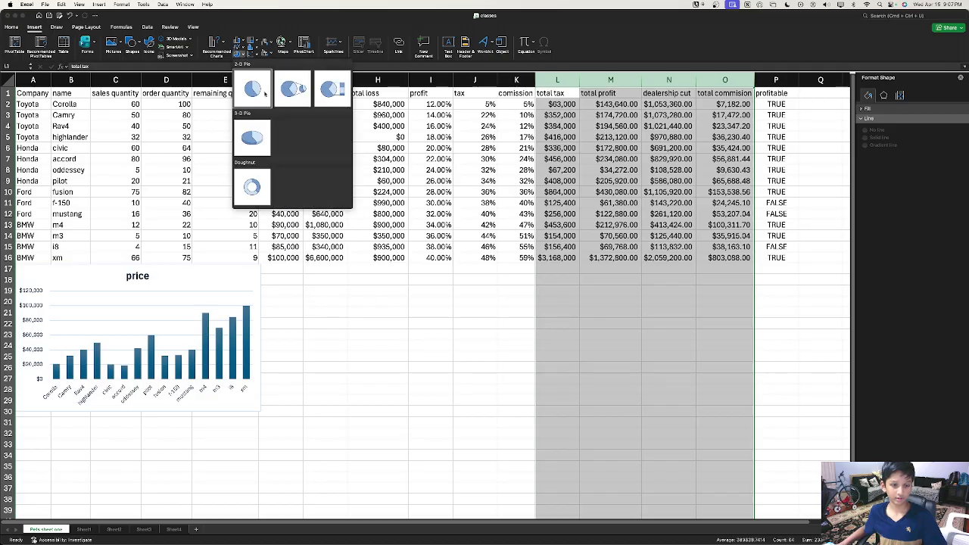
left_click(259, 150)
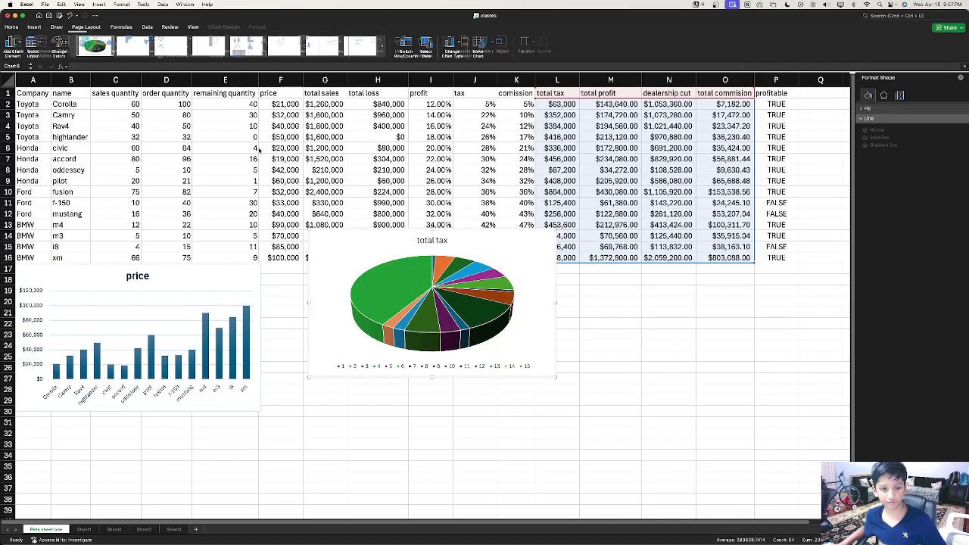
left_click_drag(405, 443, 312, 338)
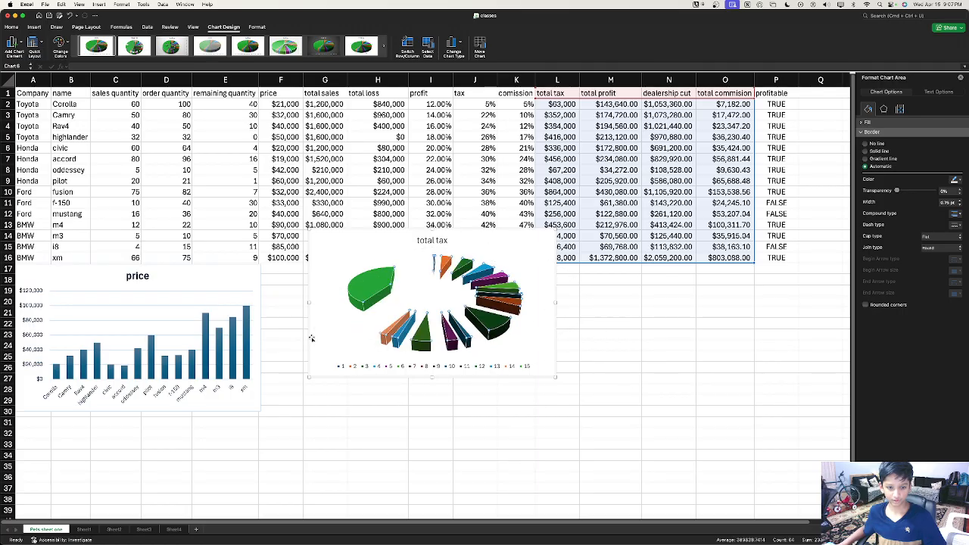
key("super+z")
left_click_drag(409, 322, 521, 277)
key("super+z")
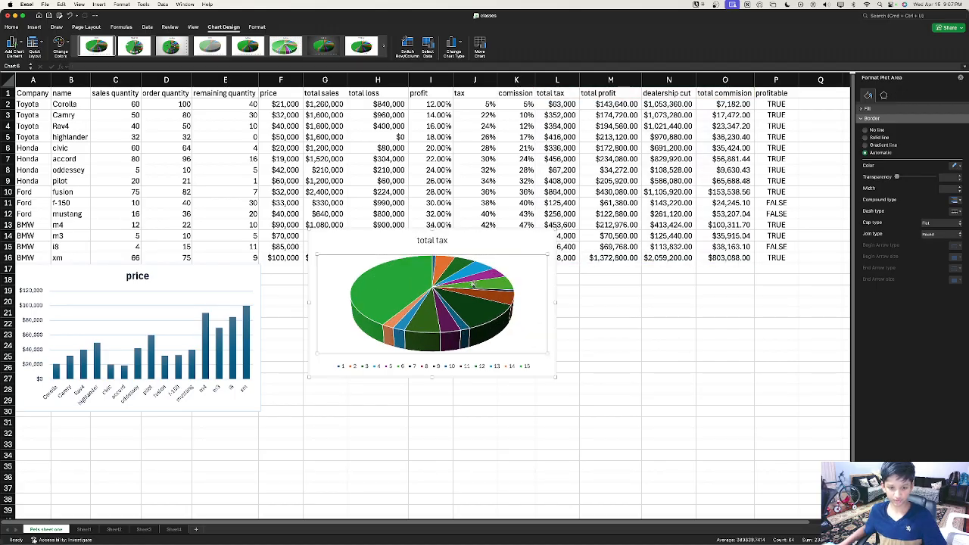
left_click_drag(443, 324, 166, 268)
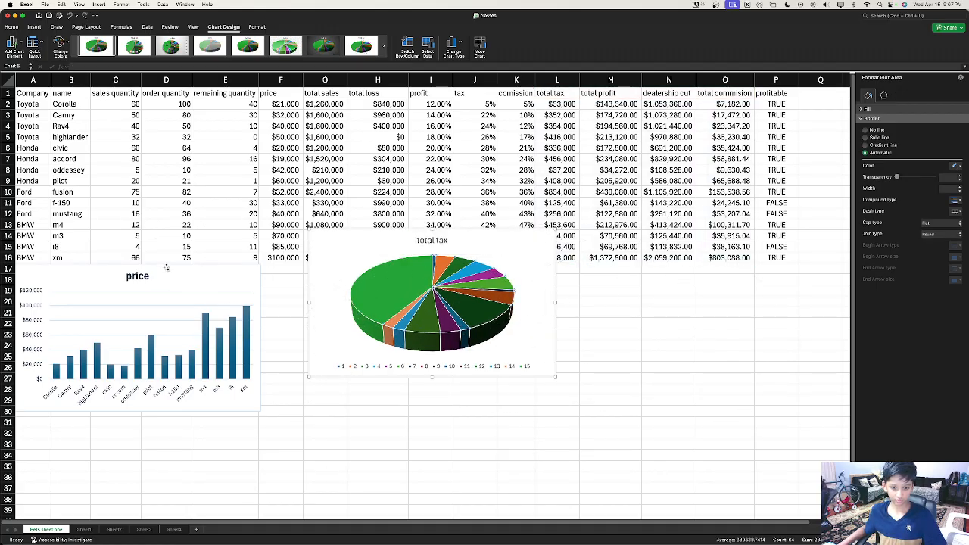
key("super+z")
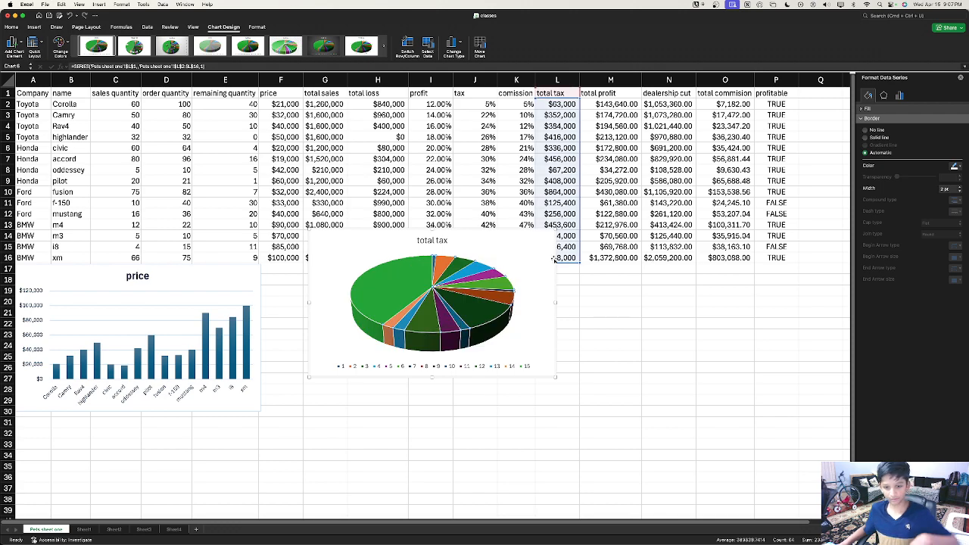
left_click_drag(543, 240, 580, 307)
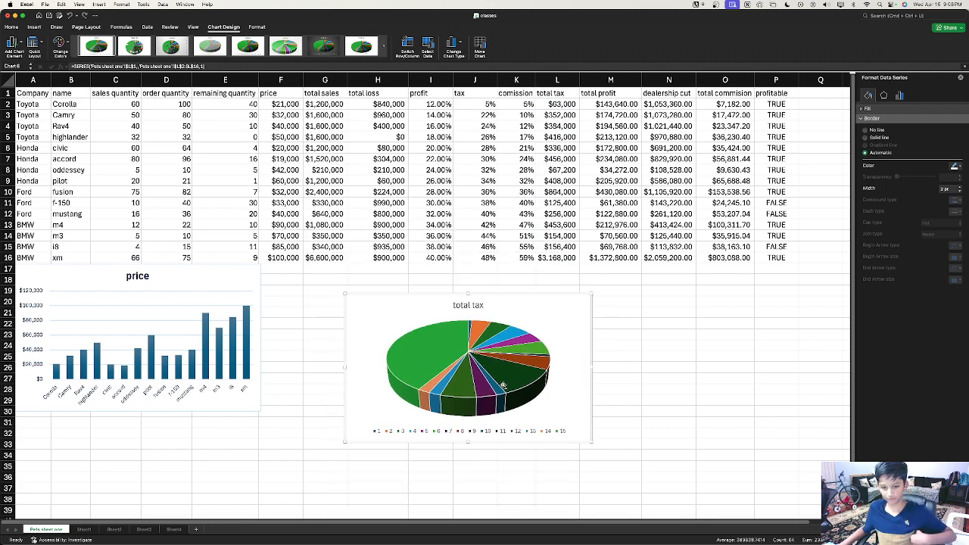
Step: Review the total tax pie's data source and keep it unchanged
right_click(506, 386)
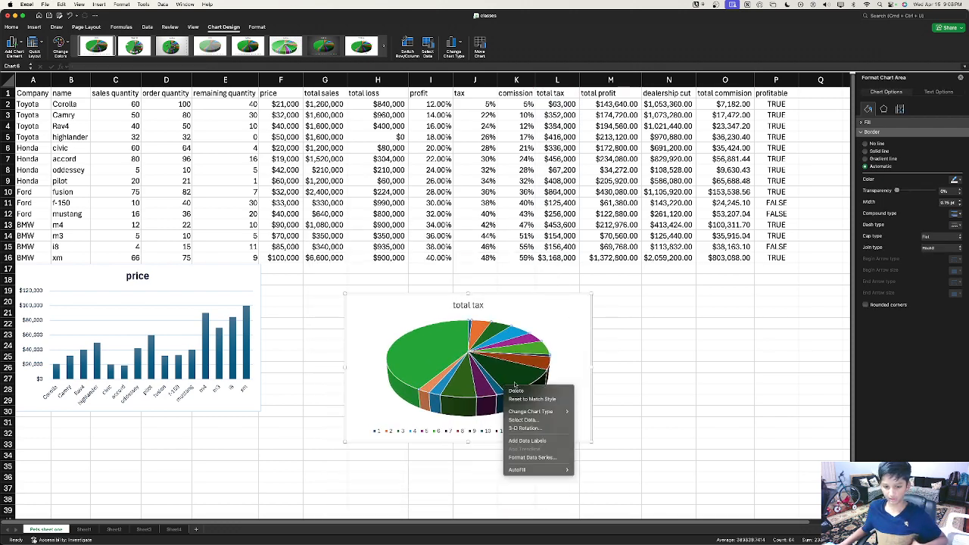
left_click(529, 425)
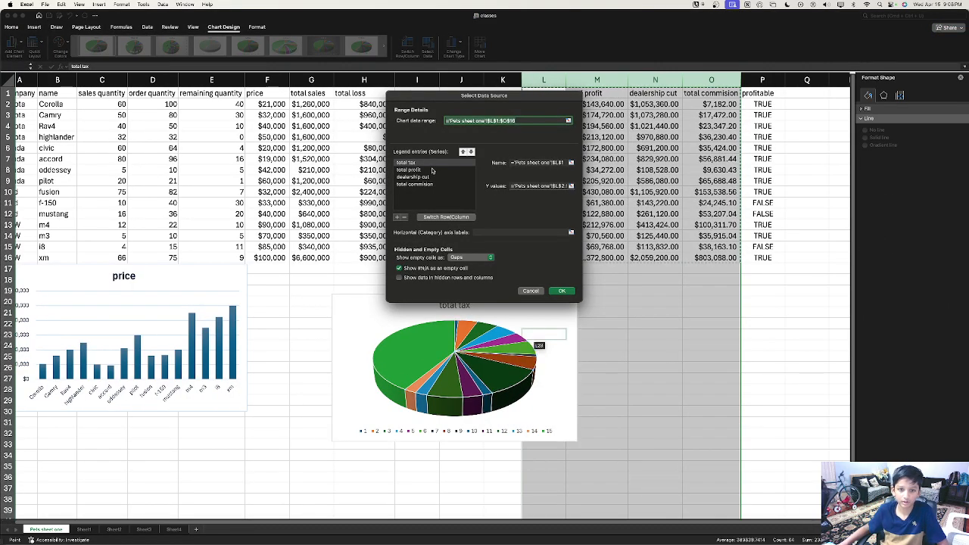
left_click_drag(430, 168, 426, 200)
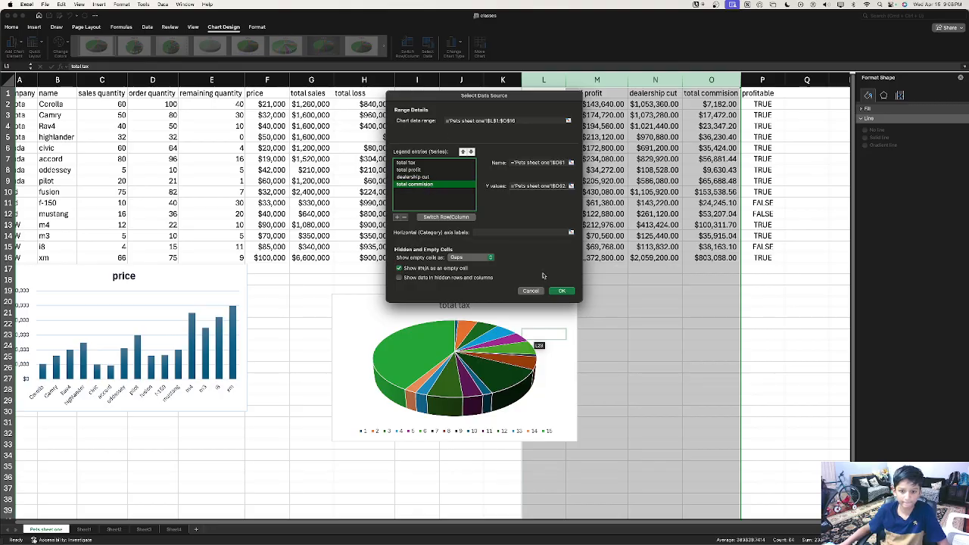
left_click(562, 291)
Step: Apply the quick style with a bold title and numbered slice labels, no legend
left_click(404, 341)
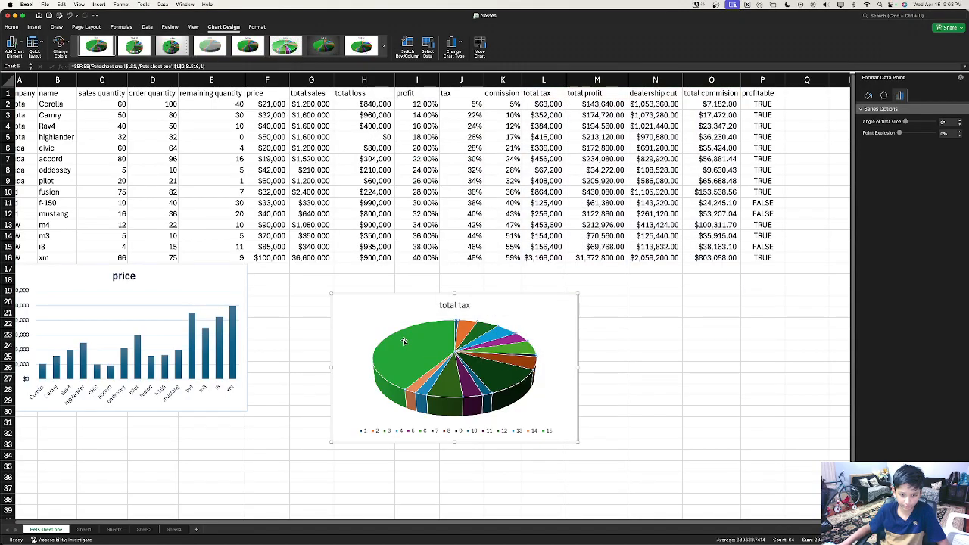
right_click(409, 350)
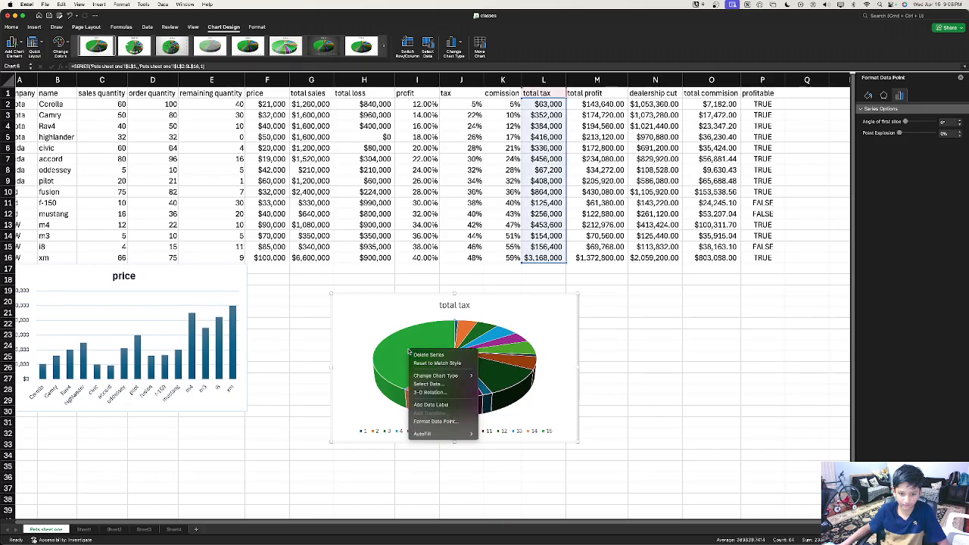
left_click(341, 282)
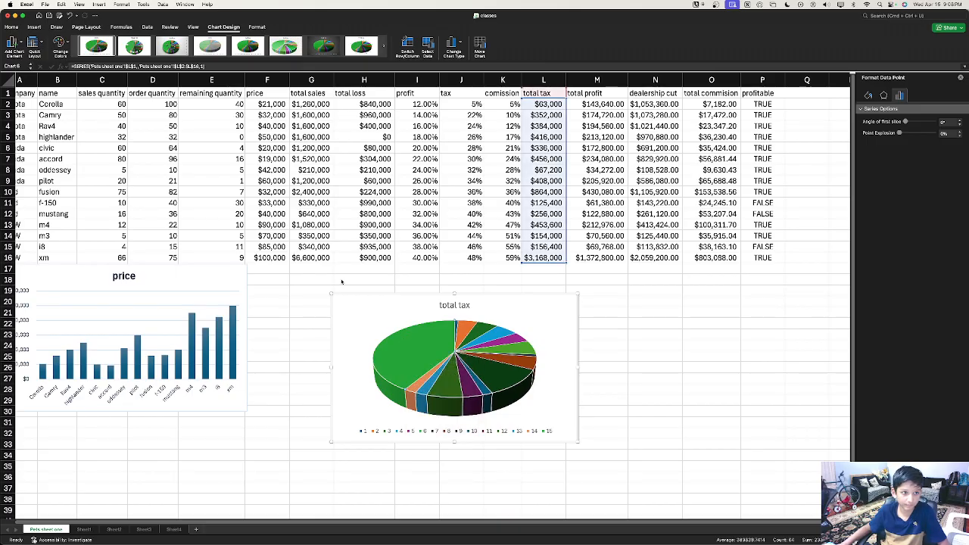
left_click(135, 47)
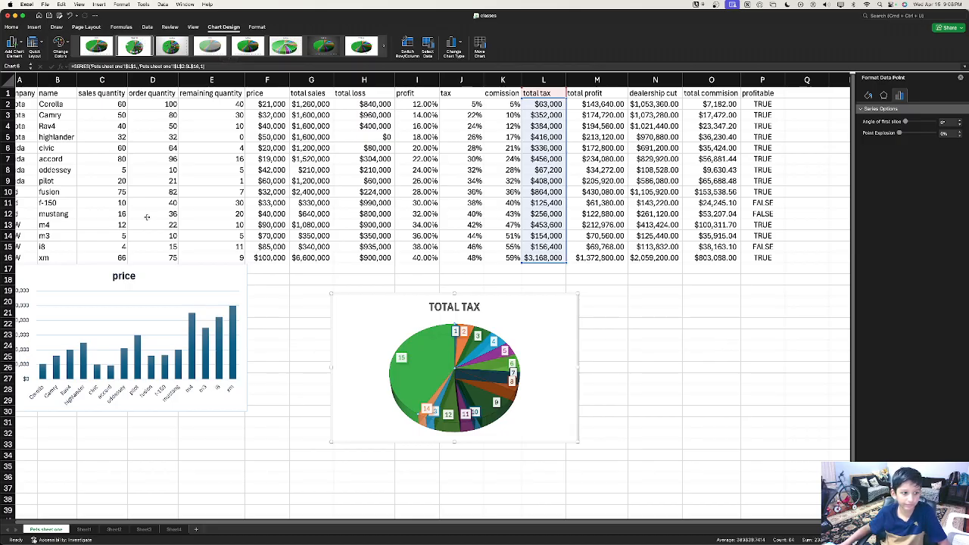
Step: Check the value of slice 15 and bring up that slice's shortcut menu
scroll(485, 250, "left", 2)
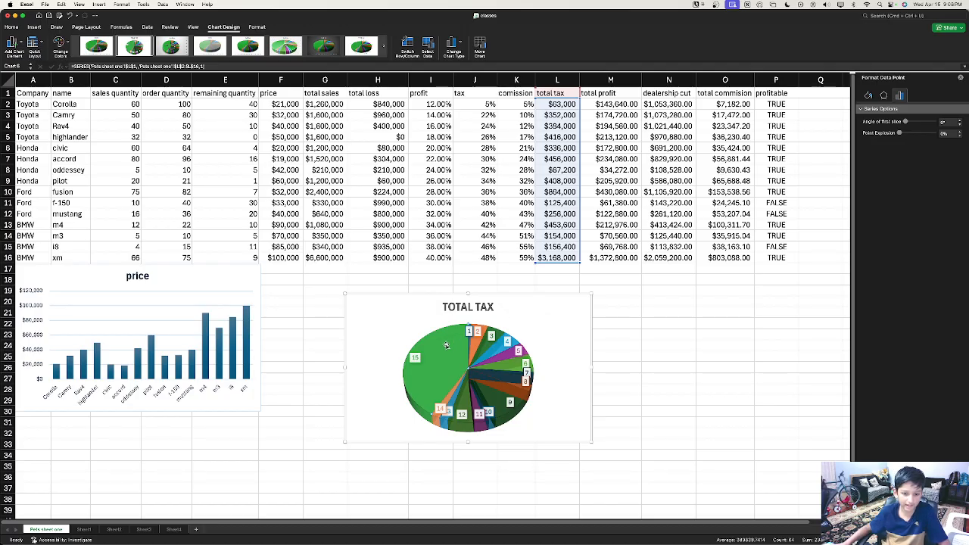
mouse_move(429, 368)
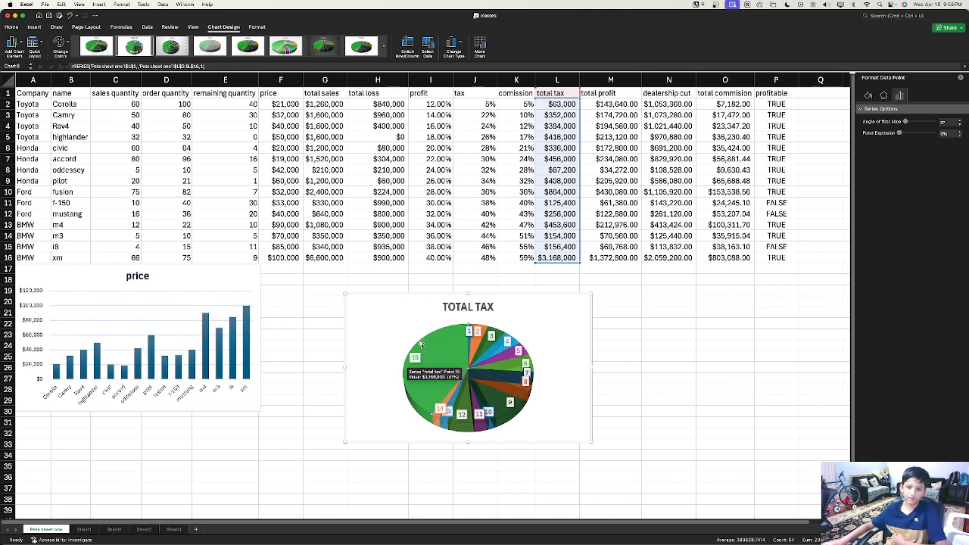
right_click(434, 364)
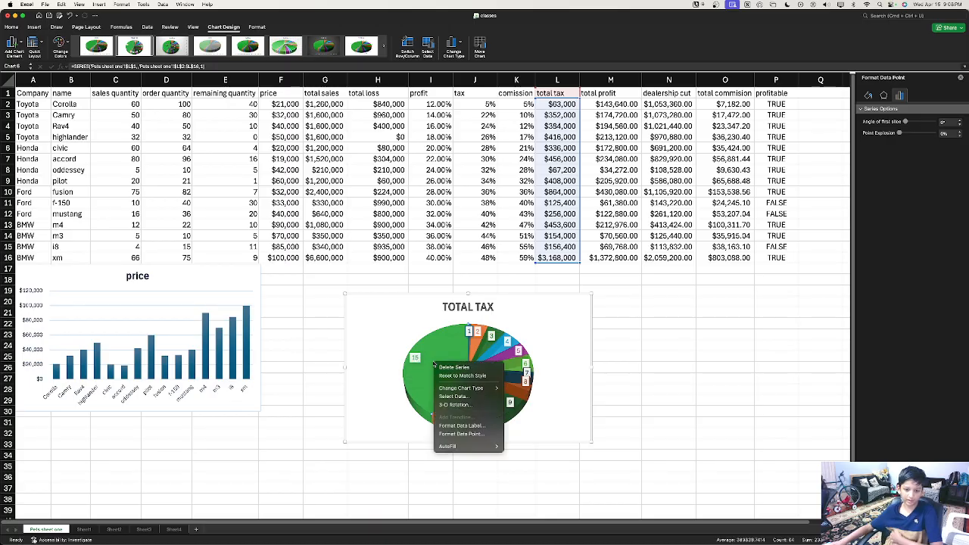
Step: Switch the pie's rows and columns to show total tax, total profit, dealership cut and total commision
left_click(470, 399)
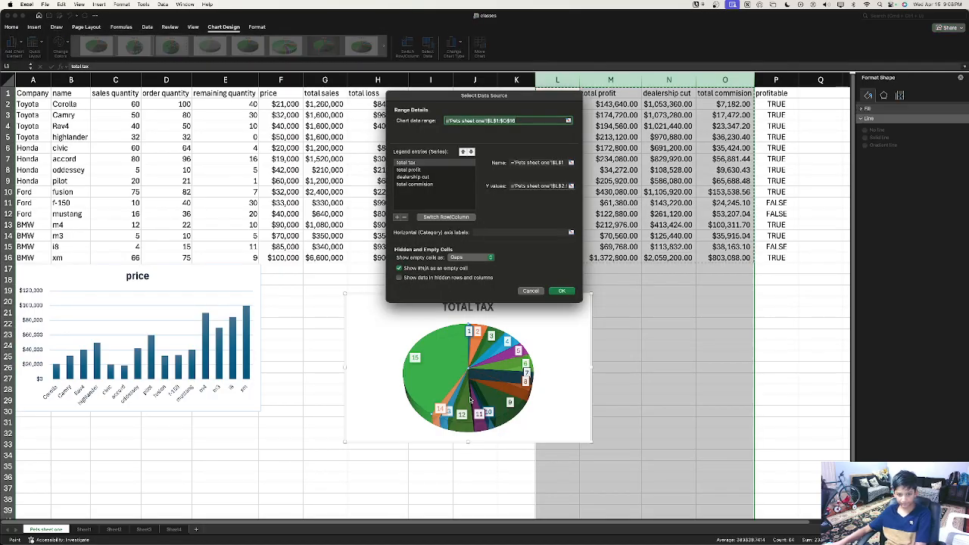
left_click(437, 217)
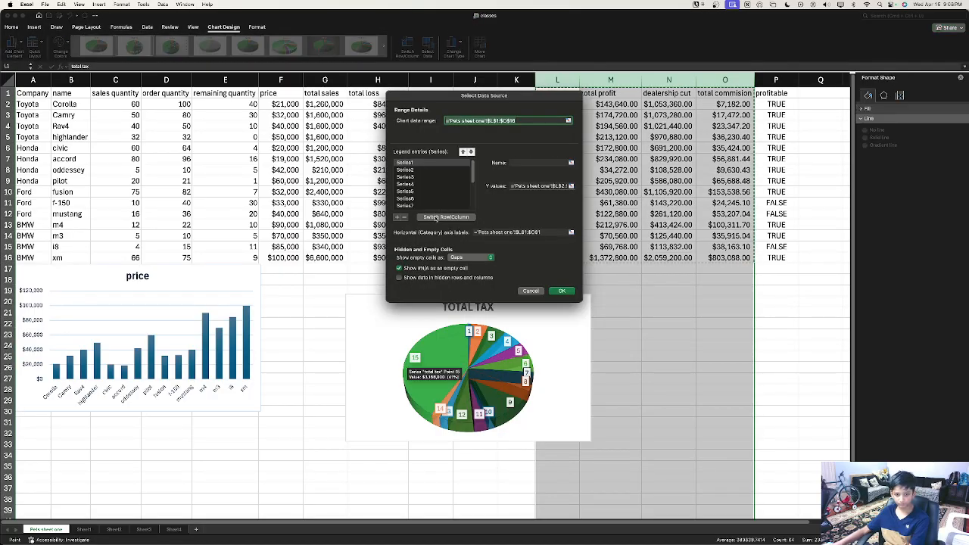
left_click(562, 290)
left_click_drag(557, 372, 522, 390)
Step: Move the total commision data label to the chart's top-left
left_click(499, 353)
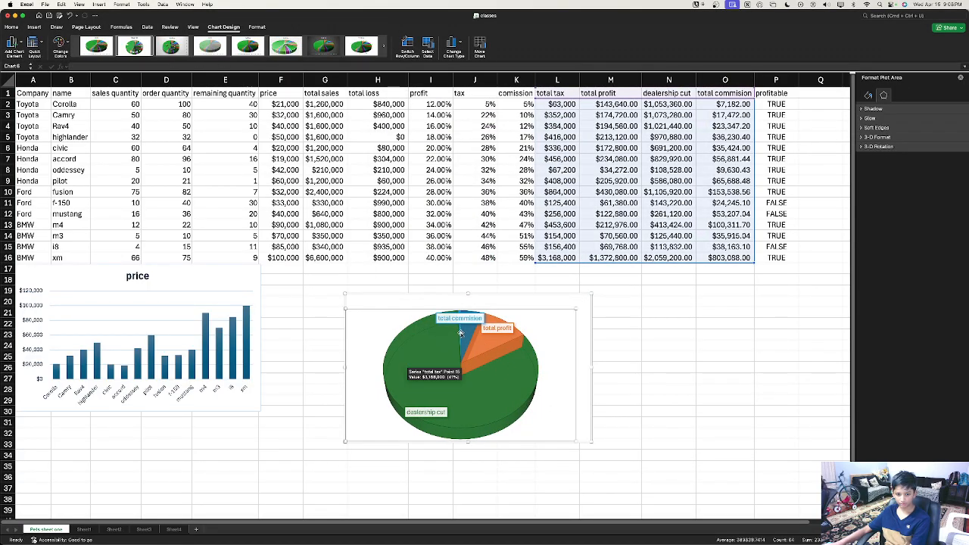
left_click(461, 334)
left_click(461, 331)
left_click_drag(462, 329, 401, 311)
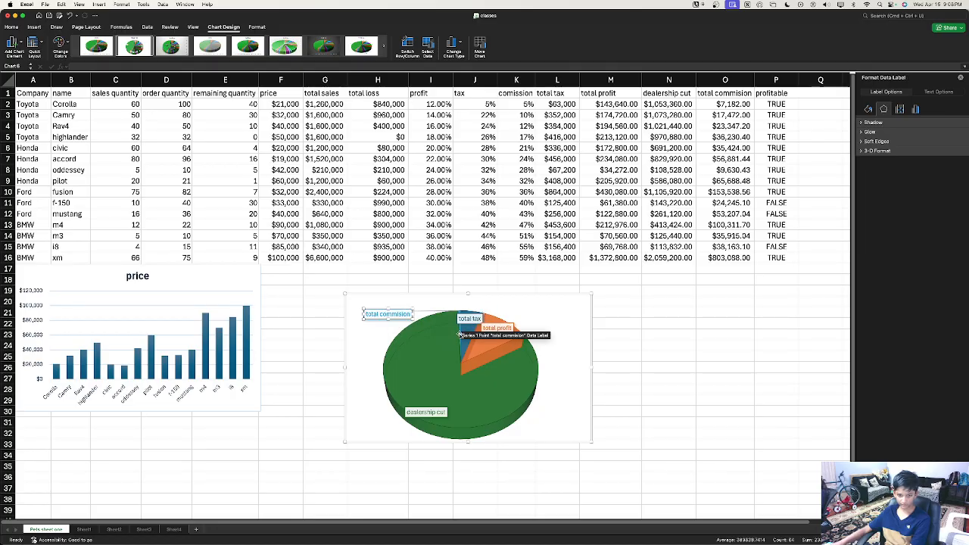
Step: Select the 3-D pie chart of the row-16 totals and delete it, undoing a stray drag
scroll(462, 334, "down", 1)
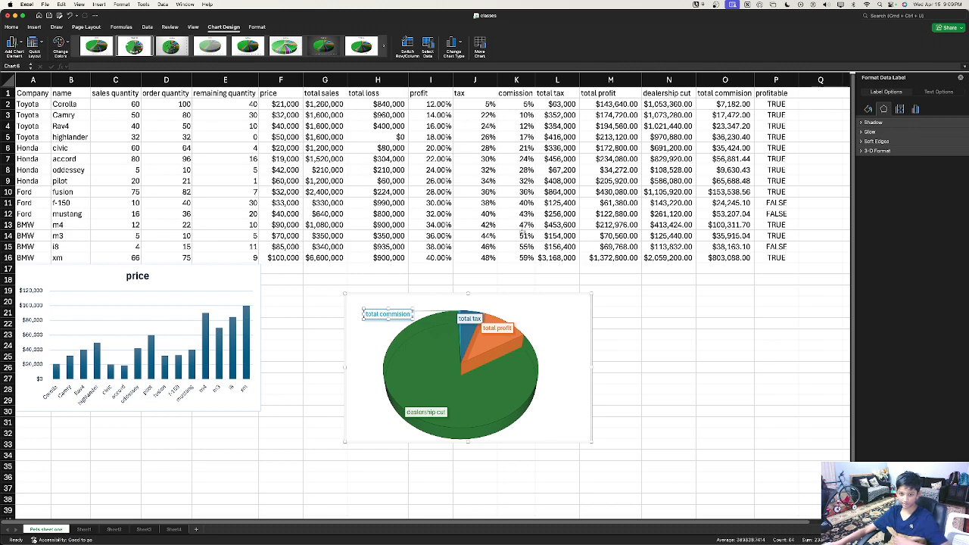
left_click(532, 259)
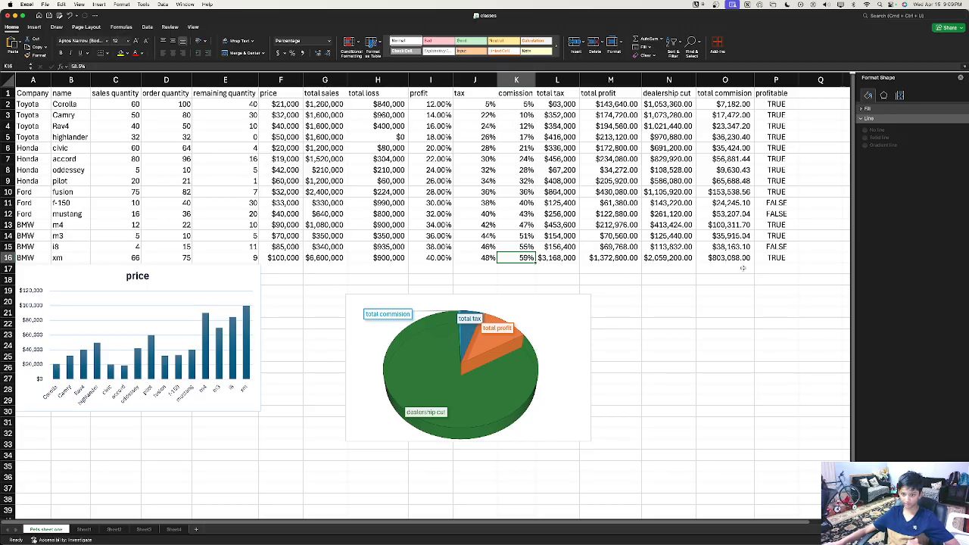
left_click(741, 259)
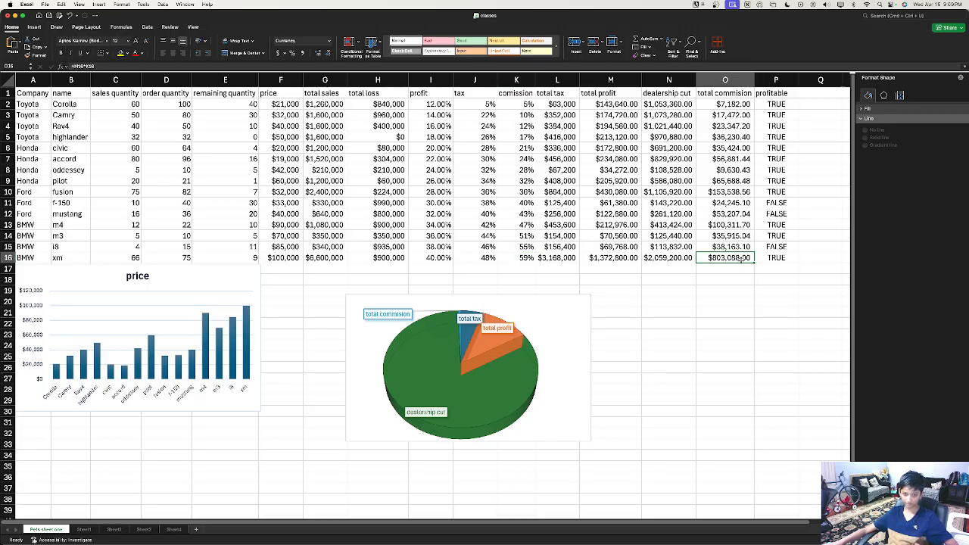
left_click(530, 342)
mouse_move(530, 342)
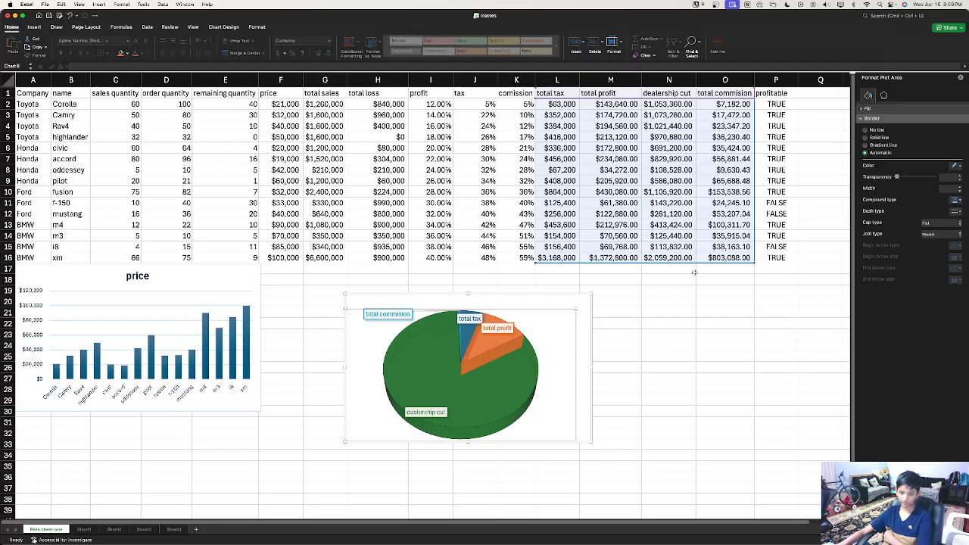
left_click_drag(510, 356, 351, 429)
key("super+z")
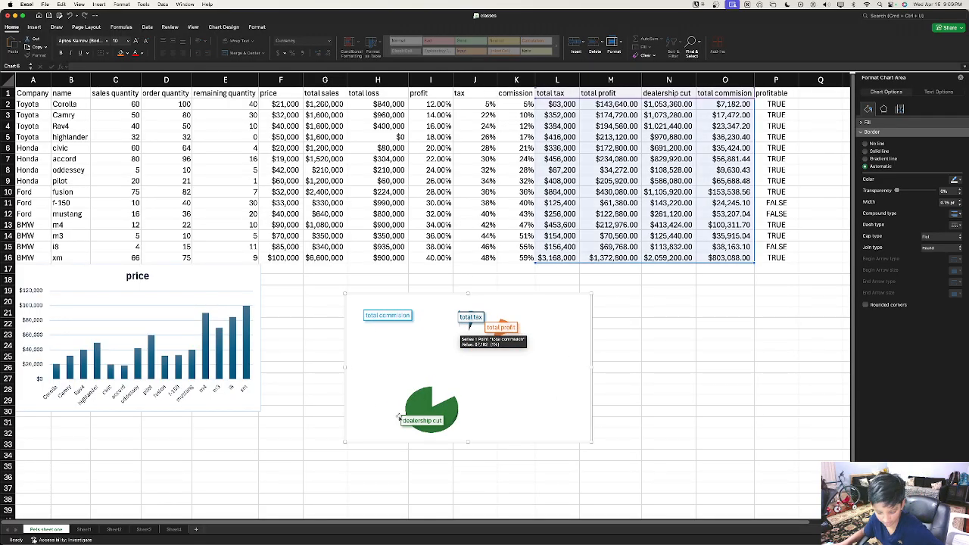
left_click(472, 400)
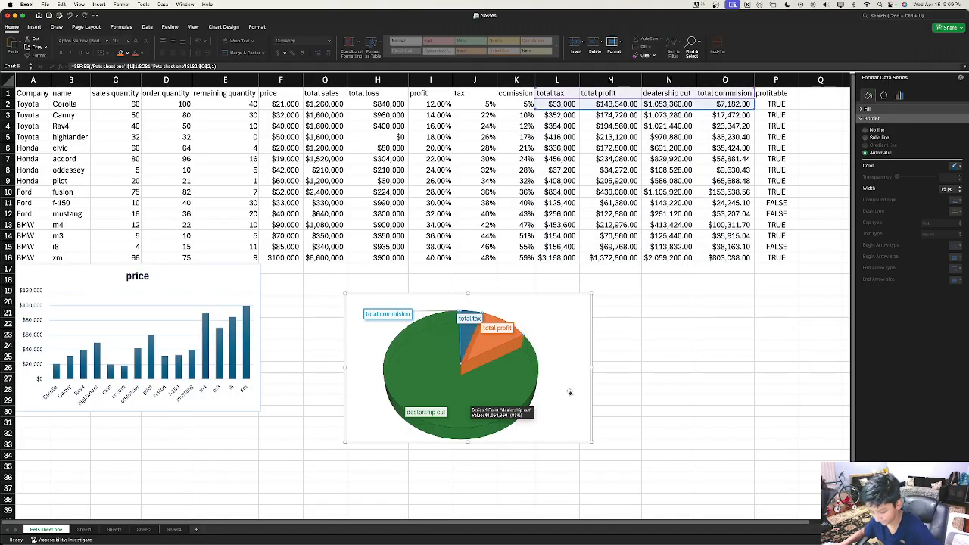
left_click(564, 337)
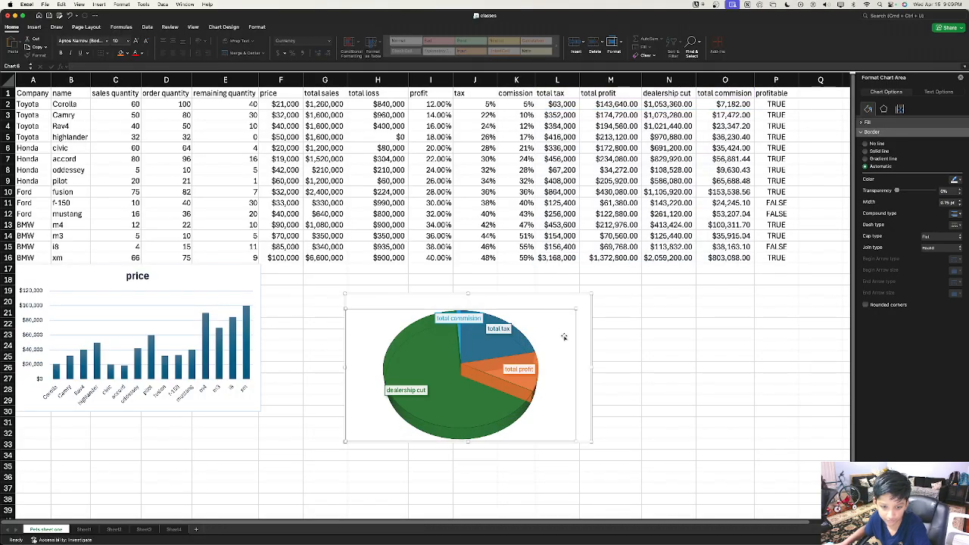
key("Delete")
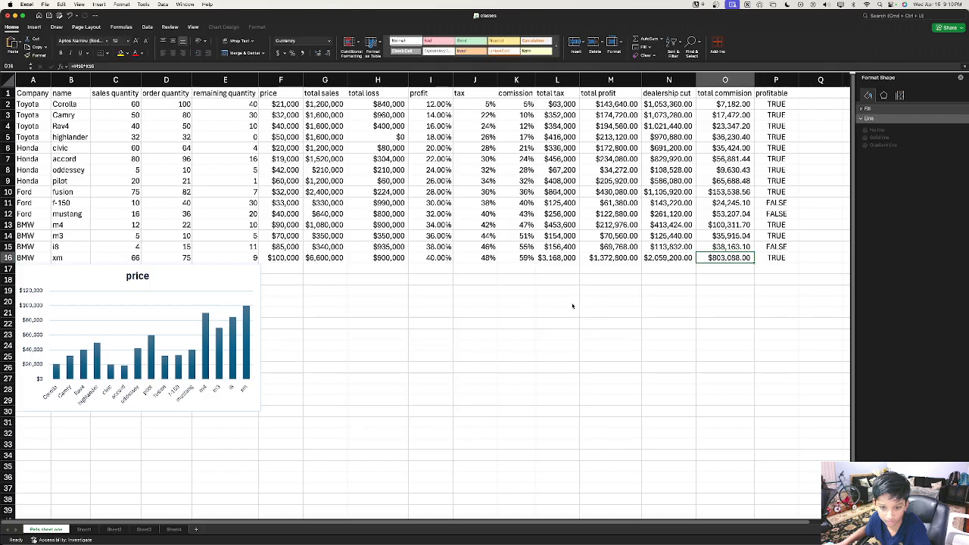
right_click(572, 306)
key("Escape")
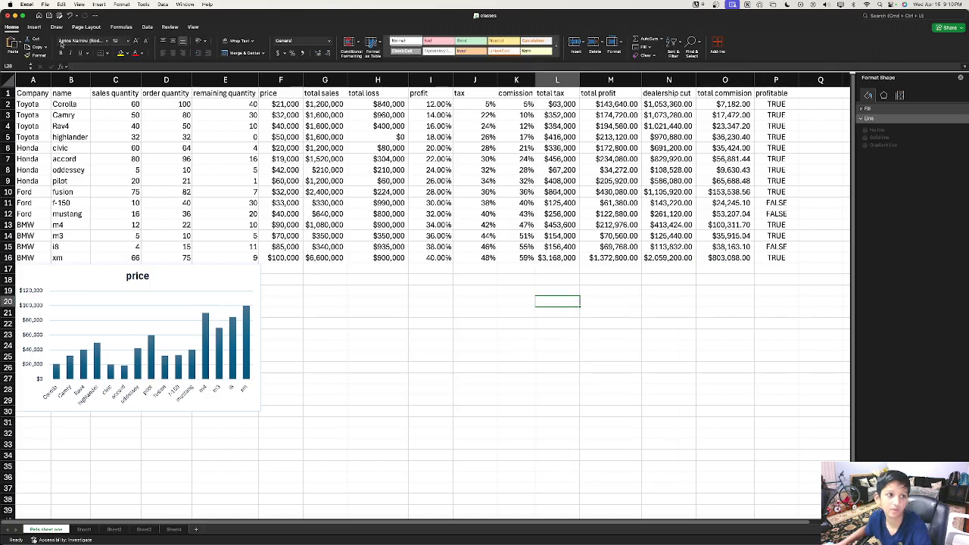
left_click(38, 28)
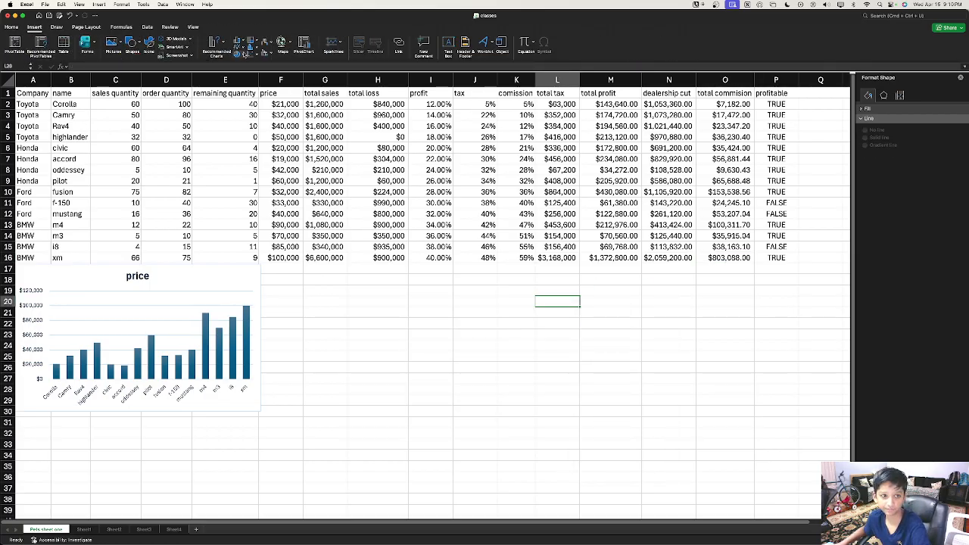
left_click(241, 54)
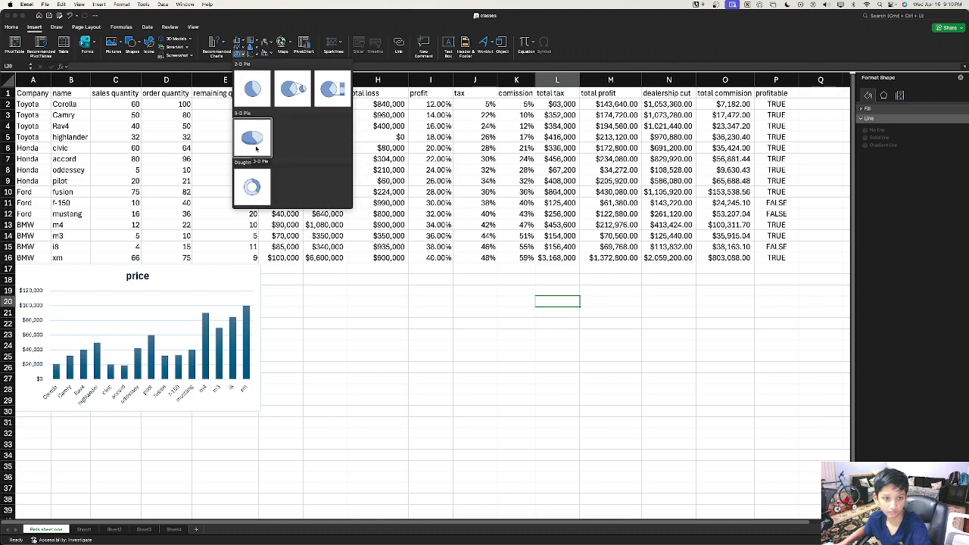
left_click(281, 92)
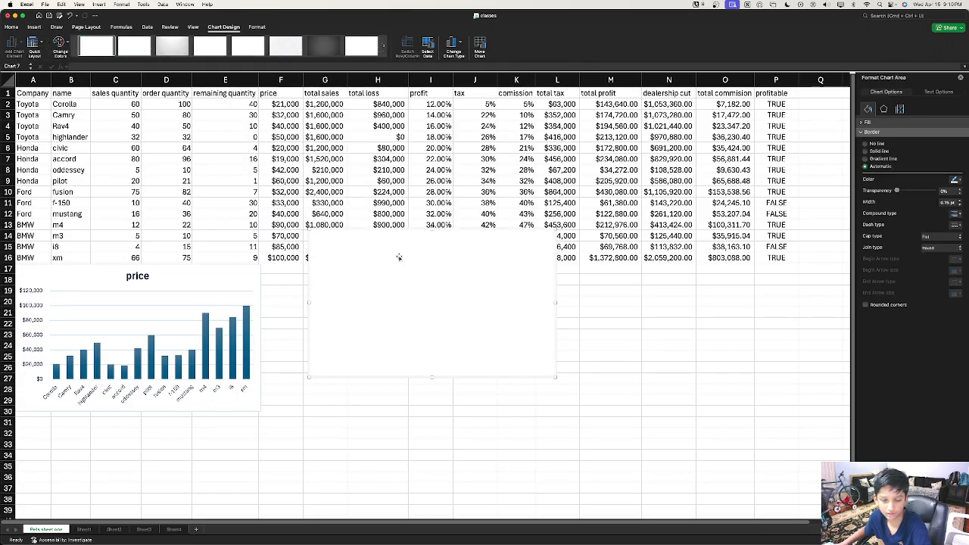
left_click_drag(399, 257, 369, 355)
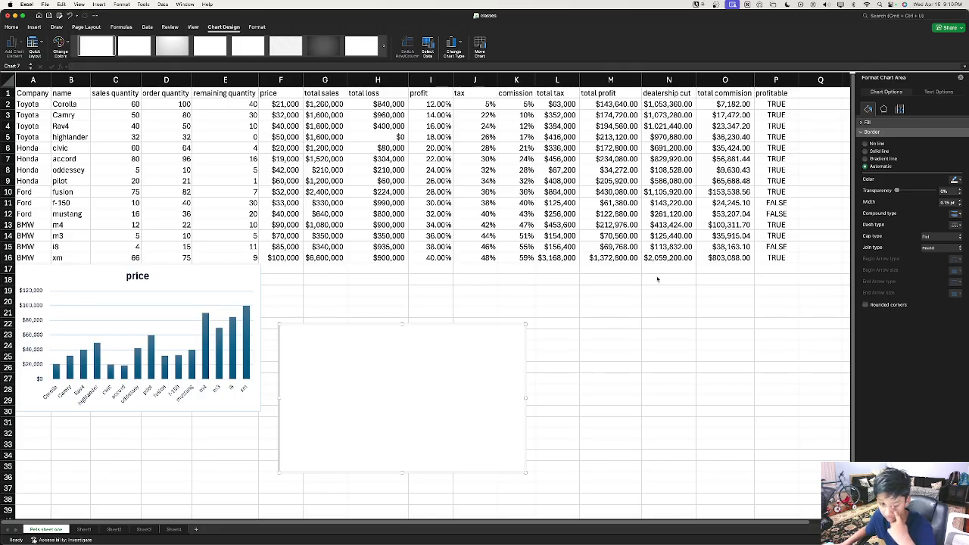
key("BackSpace")
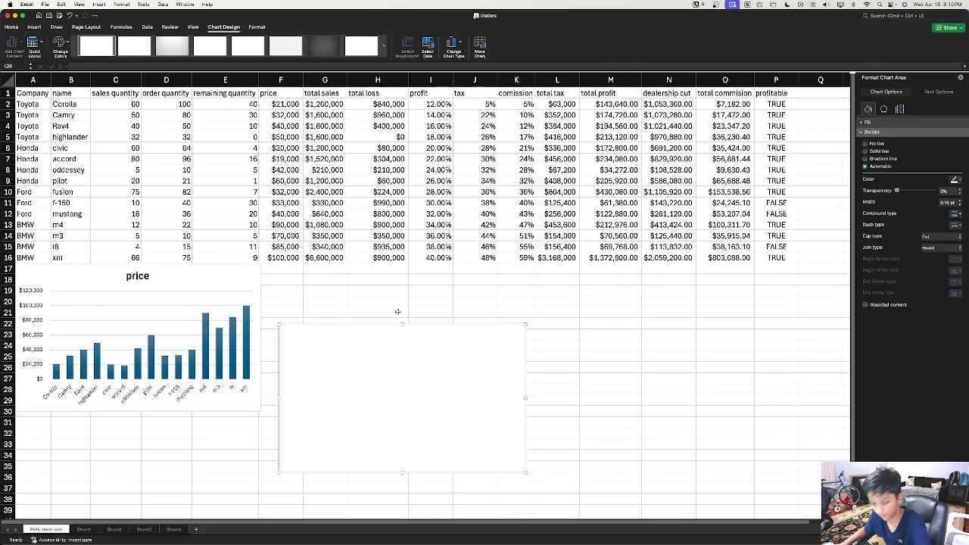
key("BackSpace")
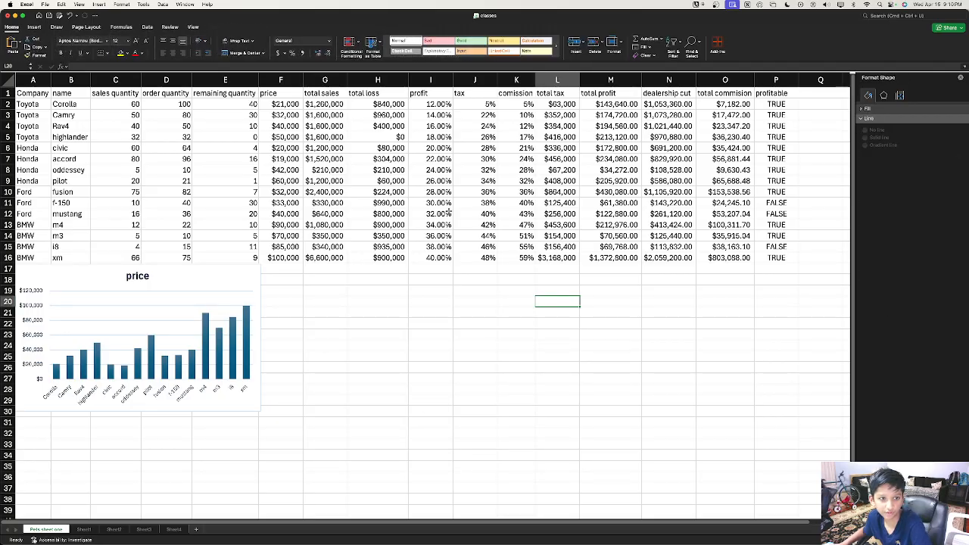
key("Up")
key("Up")
key("Up")
key("Up")
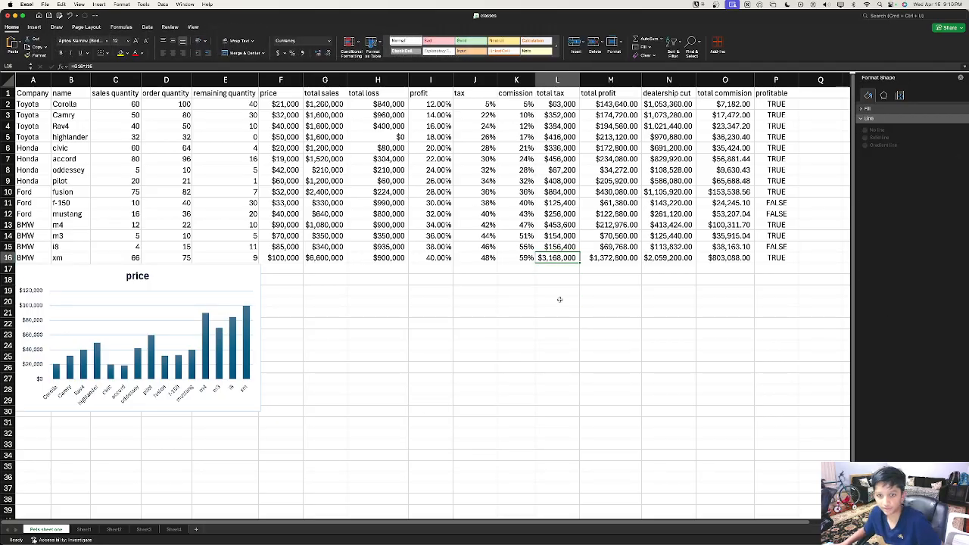
Step: Extend the selection from L16 through O16, total tax to total commision
left_click(611, 257, "shift")
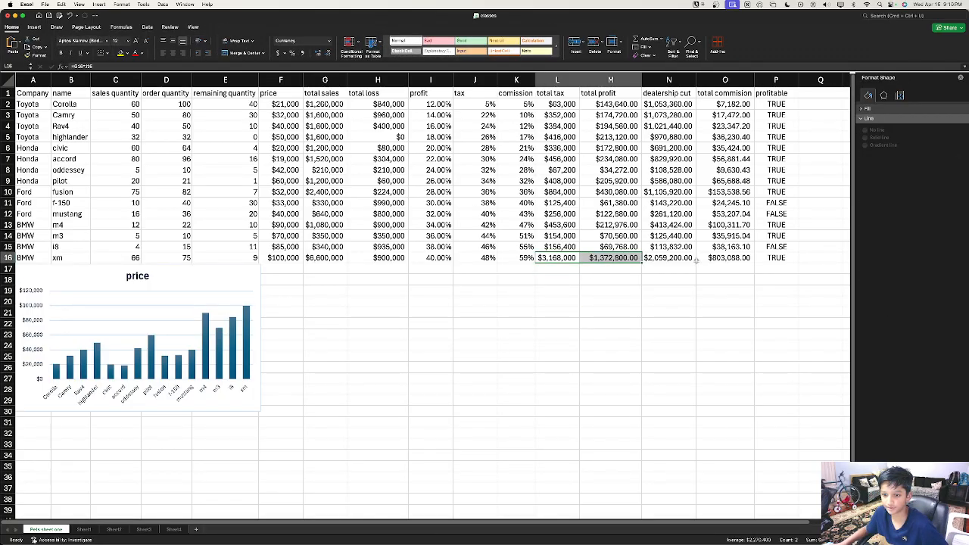
left_click(709, 259, "shift")
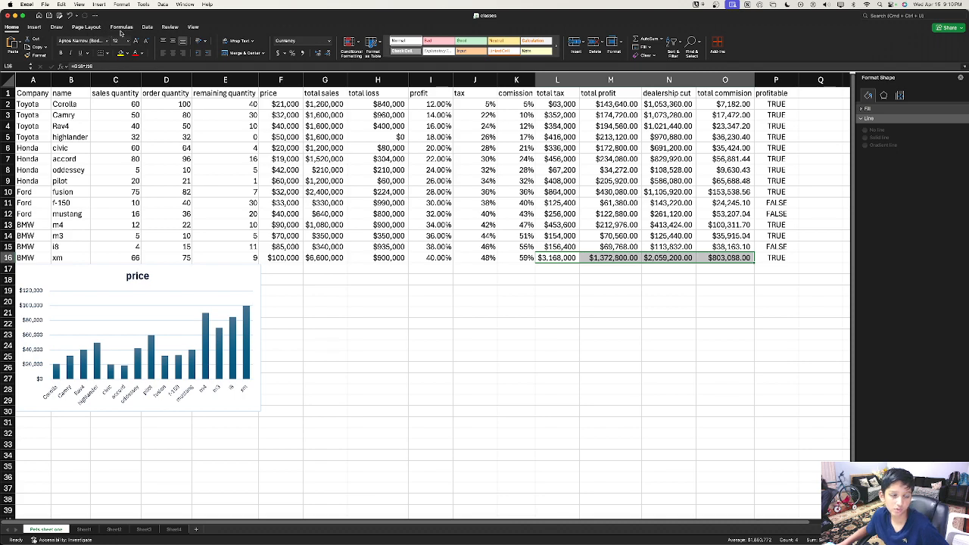
Step: Insert a 2-D pie of xm's four row-16 totals and drag it below the table
left_click(34, 28)
left_click(237, 54)
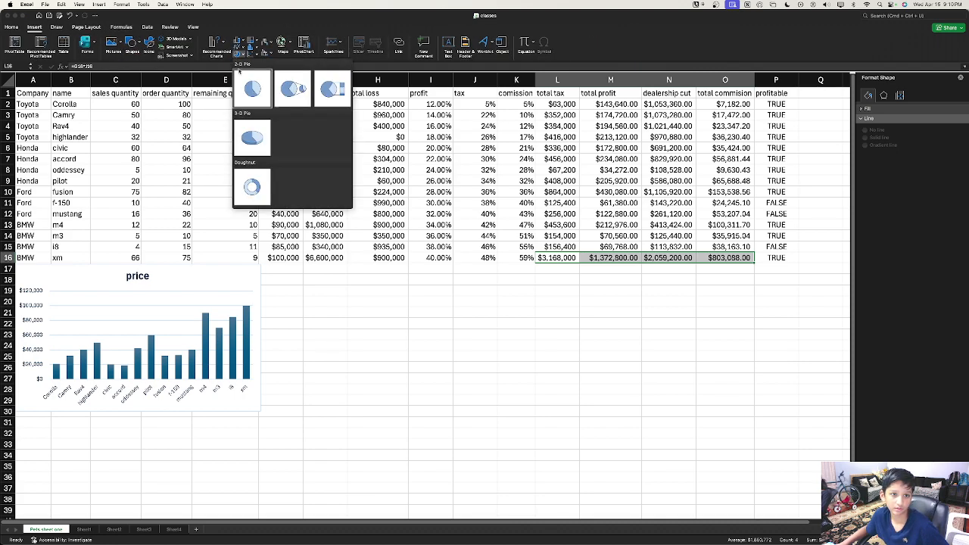
left_click(251, 86)
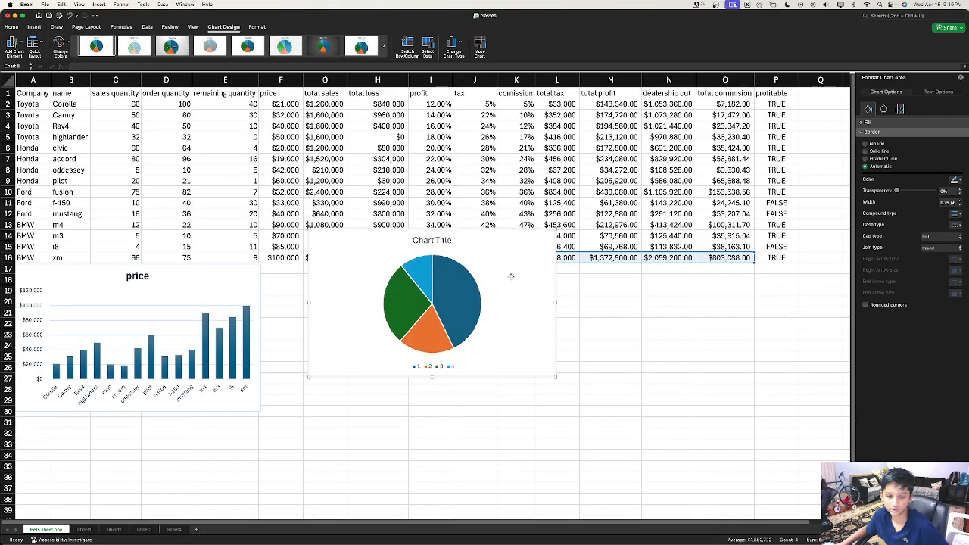
left_click_drag(510, 275, 508, 369)
Step: Open the new pie chart's Select Data source settings
right_click(452, 385)
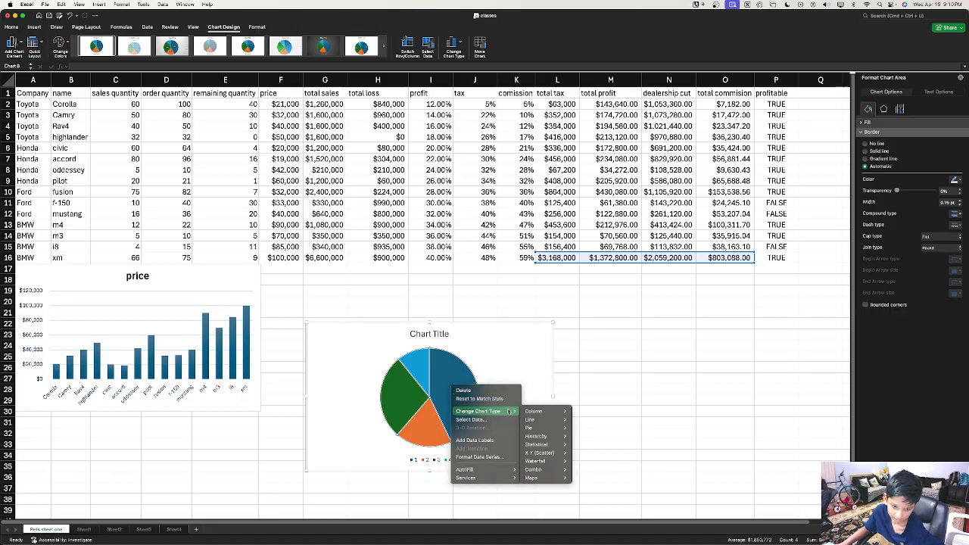
mouse_move(491, 481)
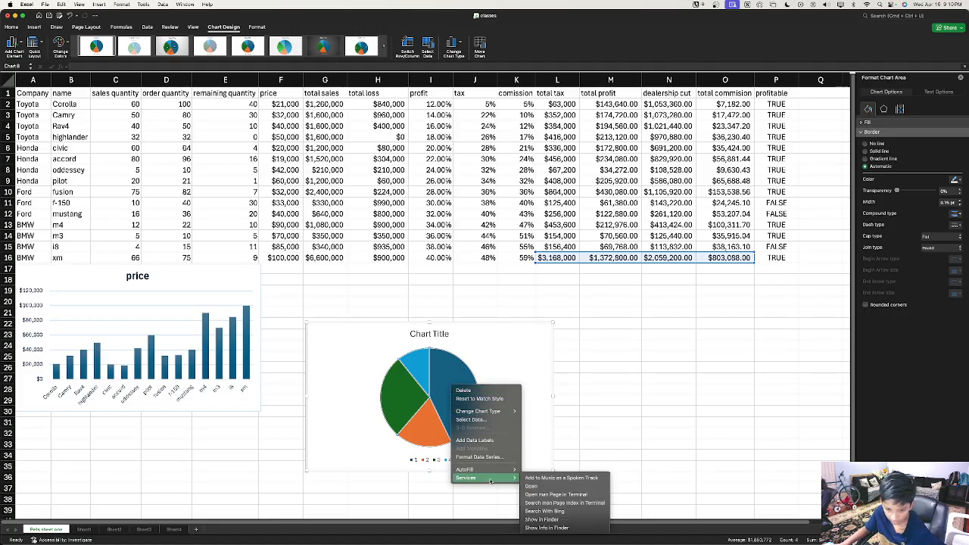
left_click(483, 421)
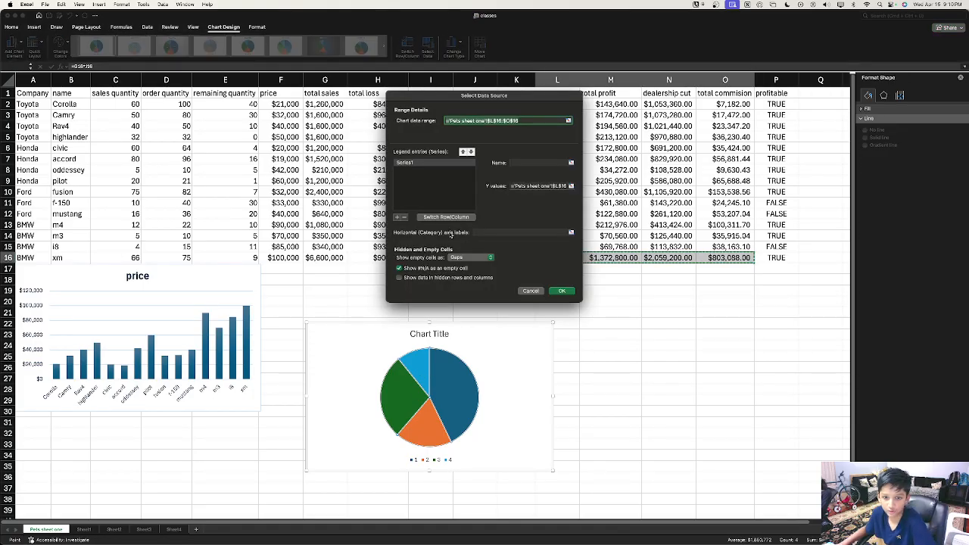
Step: Apply the data source change to the new pie and dismiss its shortcut menu
left_click(562, 291)
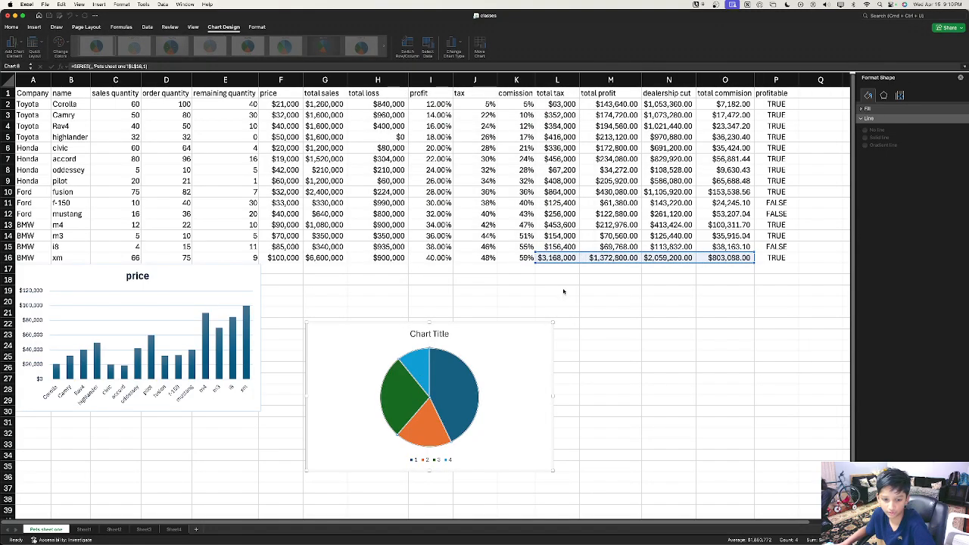
right_click(440, 399)
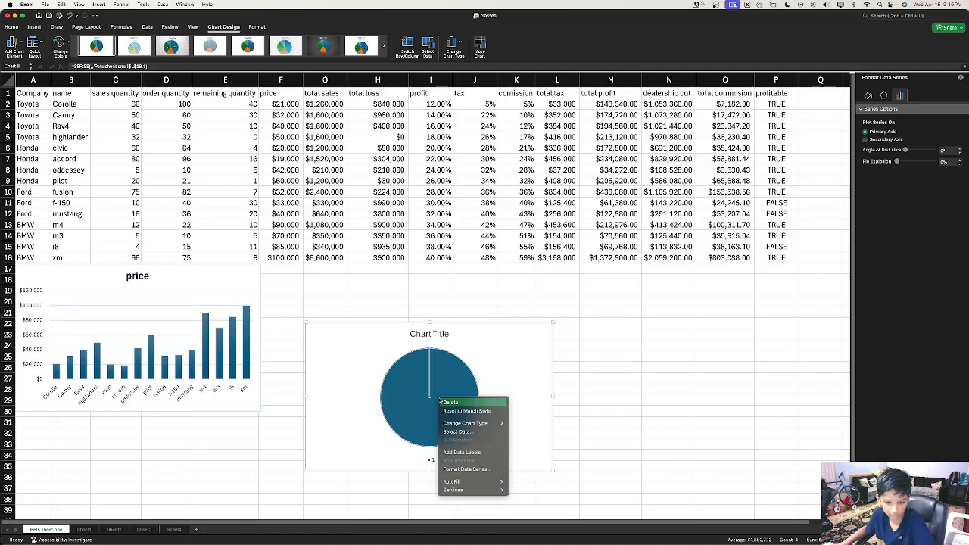
left_click(510, 346)
Step: Switch Row/Column in Select Data so the pie shows the four row-16 totals as slices
left_click(442, 412)
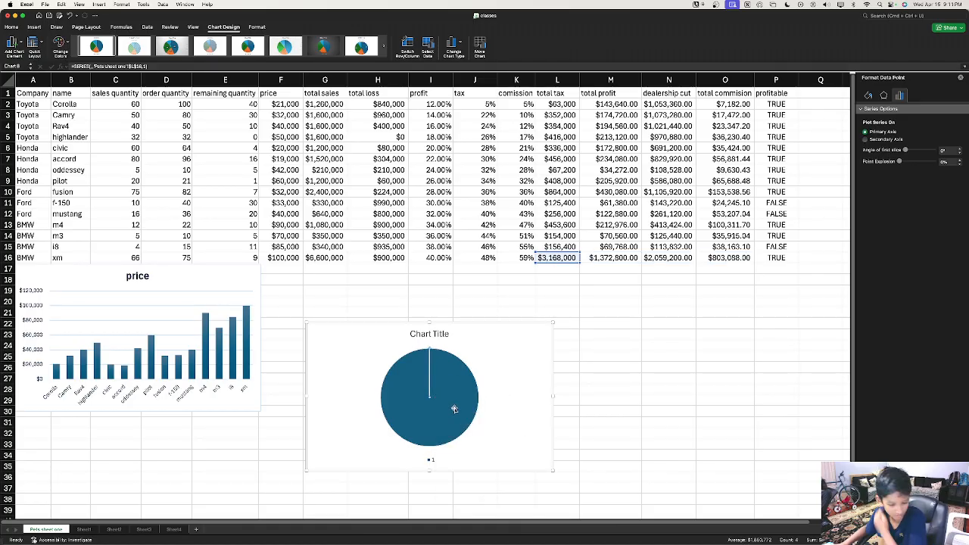
right_click(455, 409)
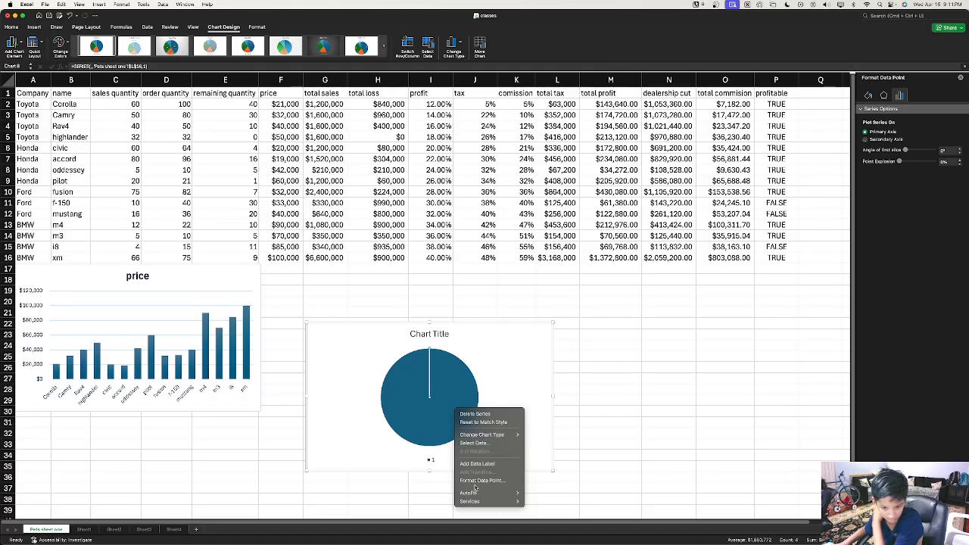
left_click(490, 443)
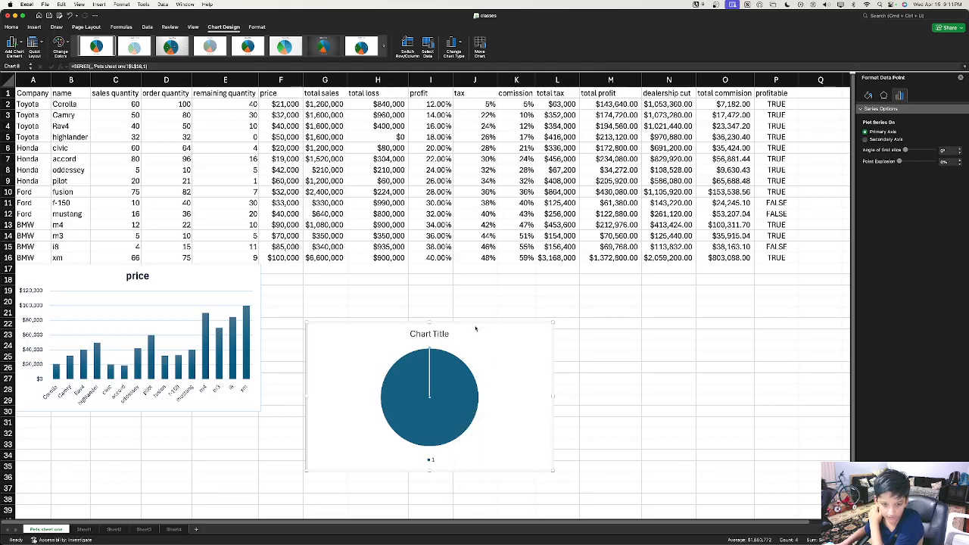
left_click(446, 218)
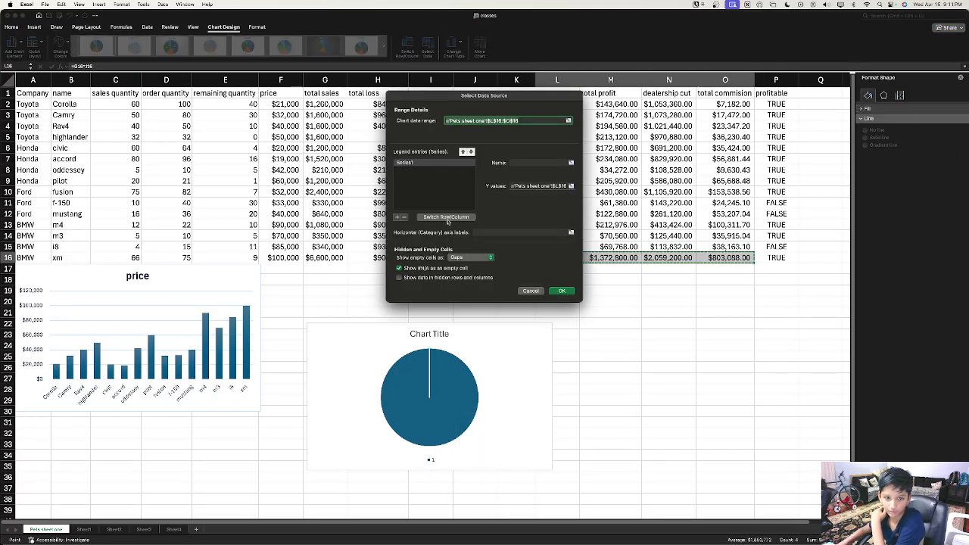
left_click(561, 292)
left_click(411, 368)
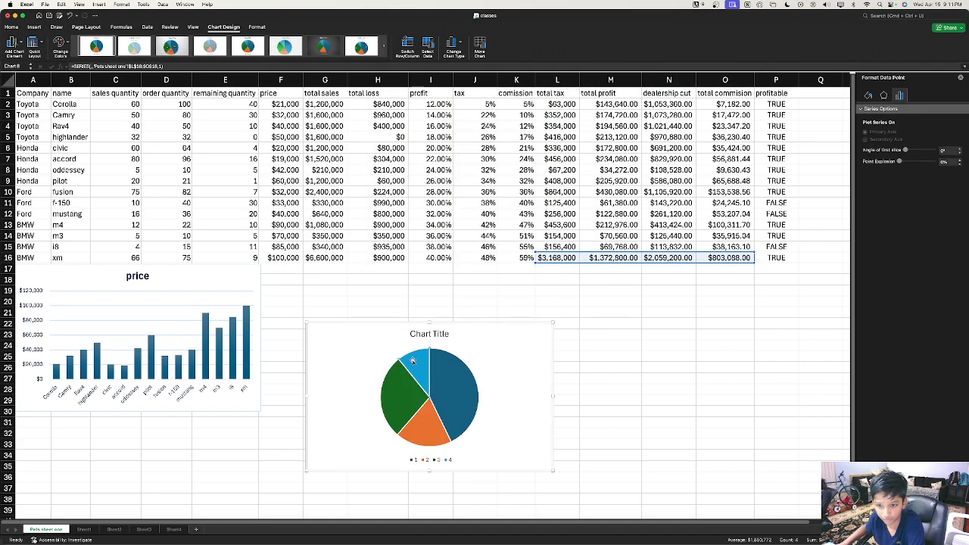
mouse_move(394, 402)
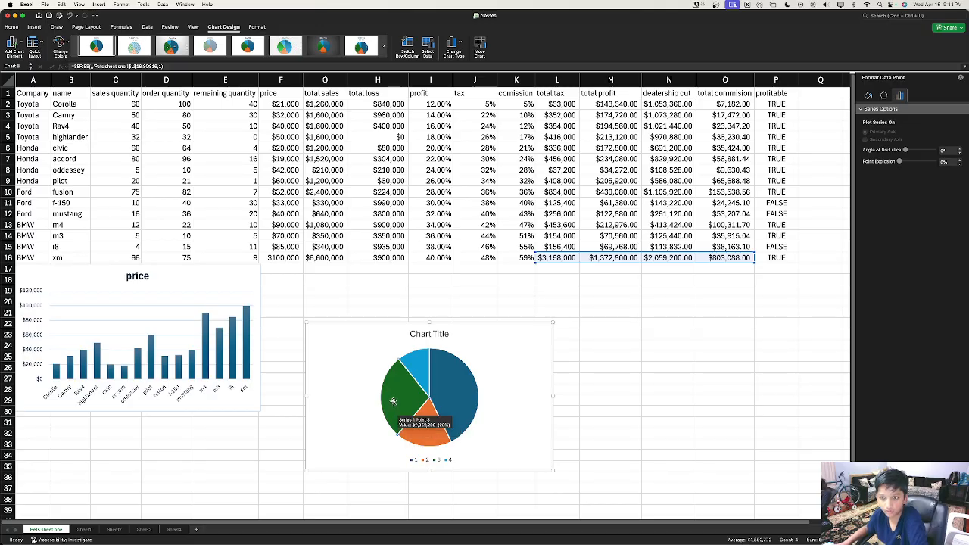
Step: Reopen Select Data for the pie, showing its single series from L16:O16
left_click(415, 461)
right_click(439, 460)
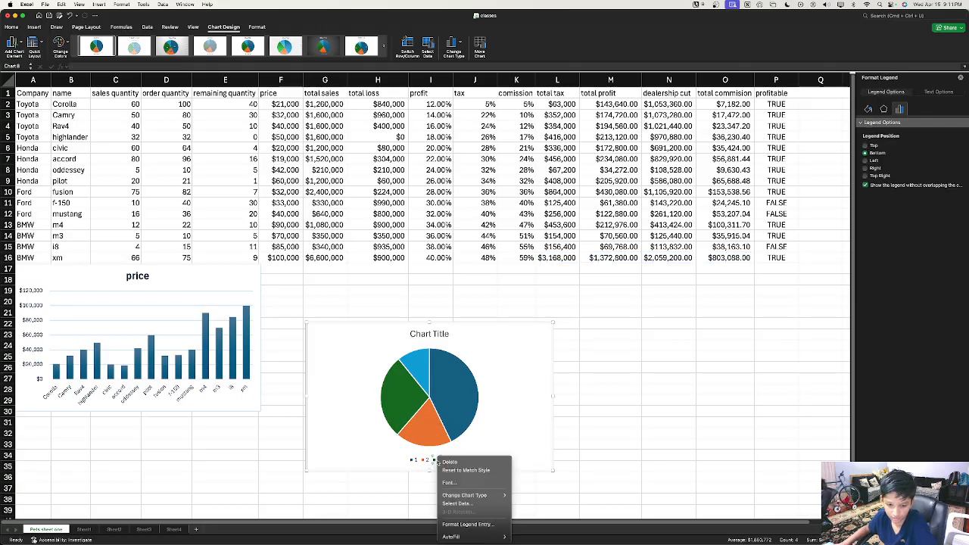
left_click(489, 525)
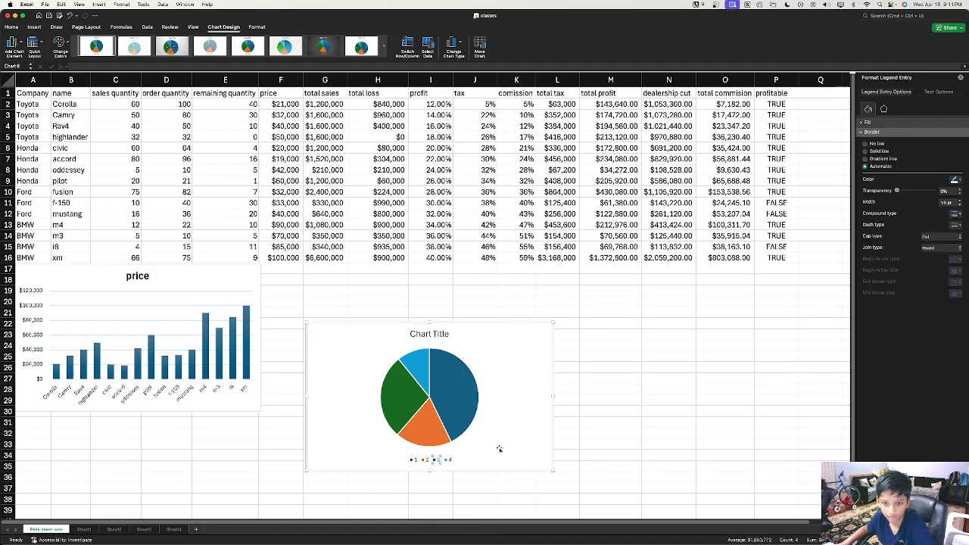
right_click(419, 402)
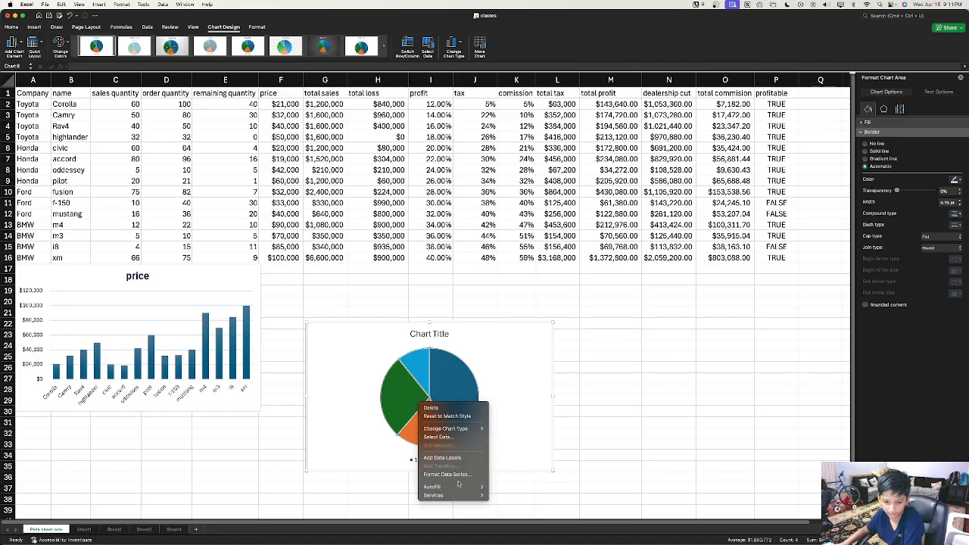
left_click(459, 437)
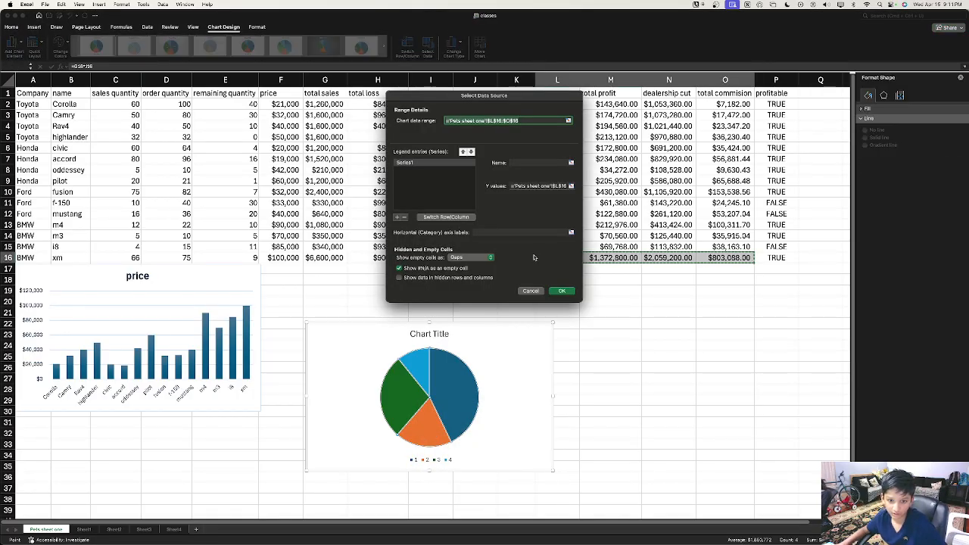
Step: Use header cells L1:O1 as slice labels: total tax, total profit, dealership cut, total commision
left_click(572, 232)
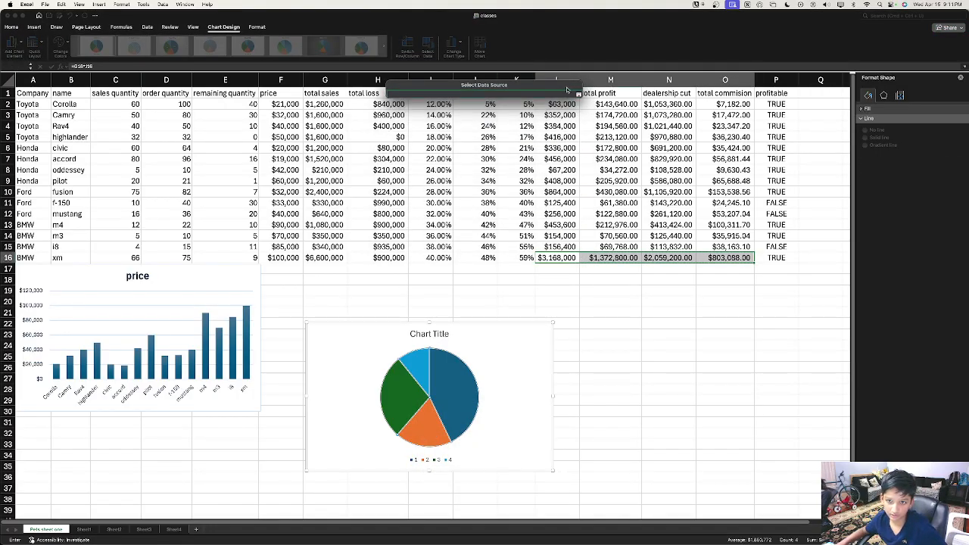
left_click_drag(538, 85, 420, 47)
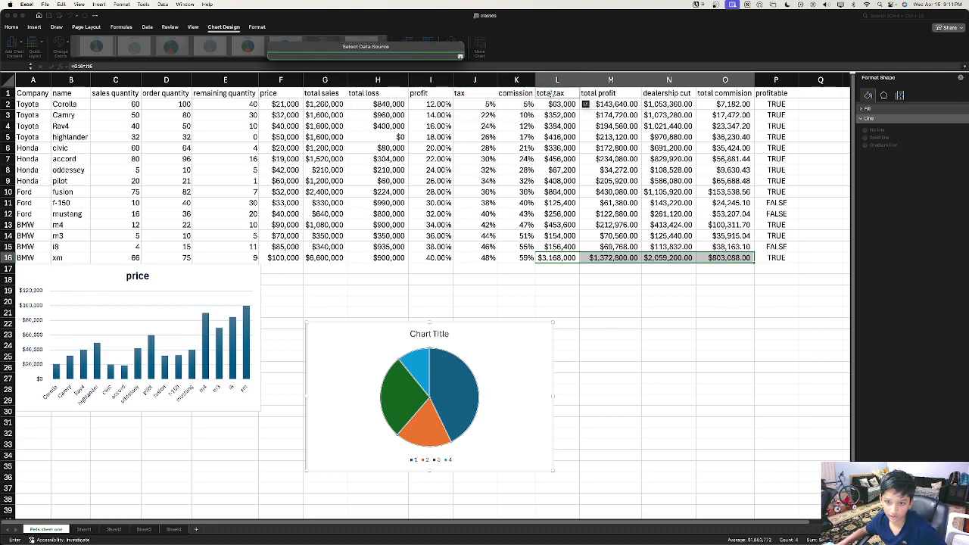
left_click_drag(564, 93, 720, 94)
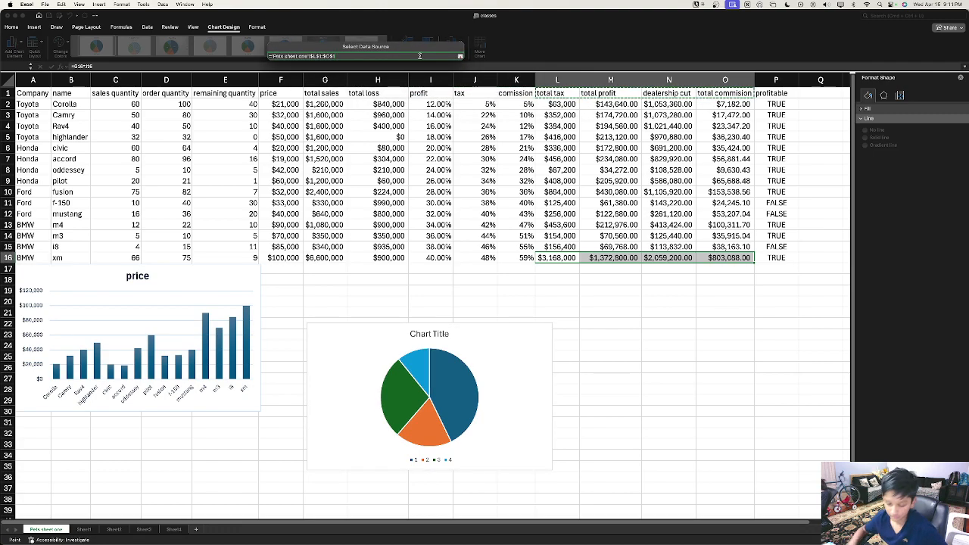
left_click(460, 56)
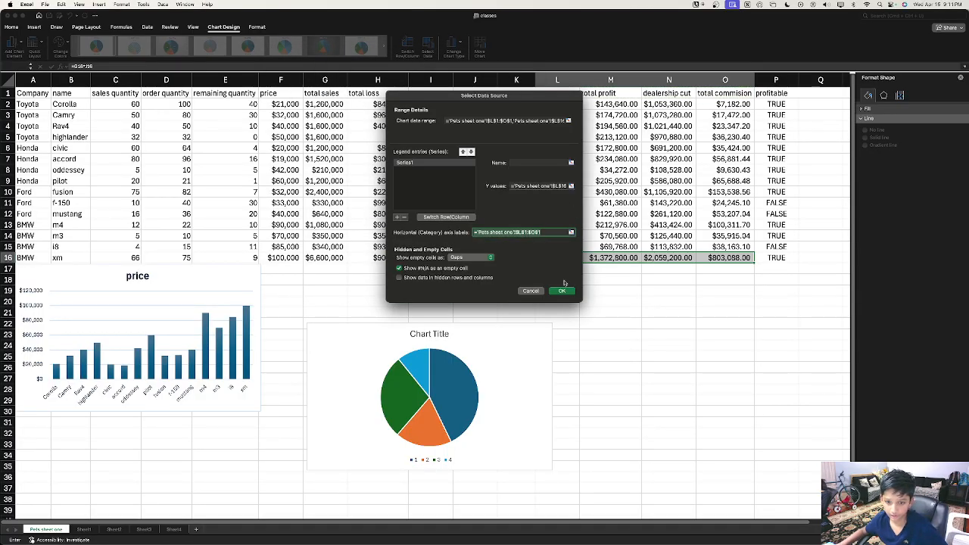
left_click(562, 291)
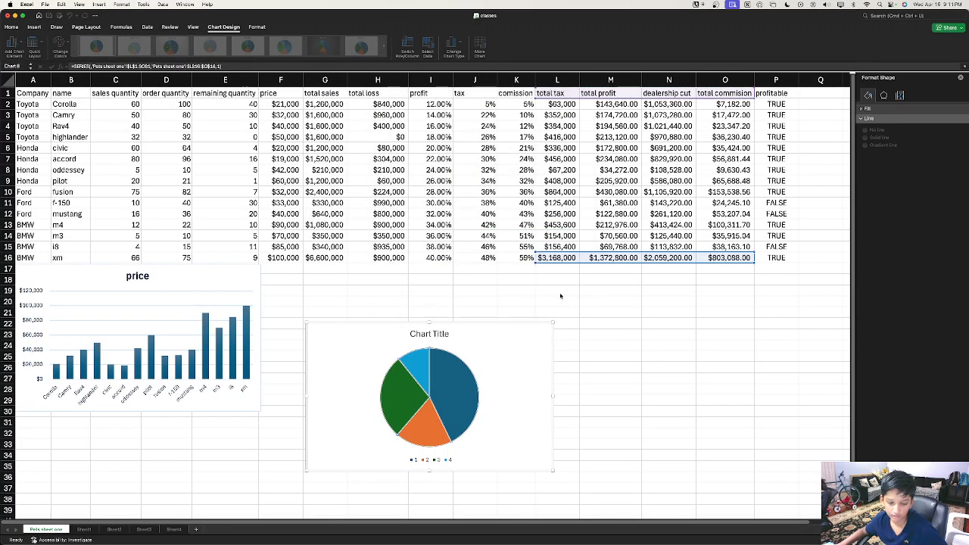
left_click(513, 395)
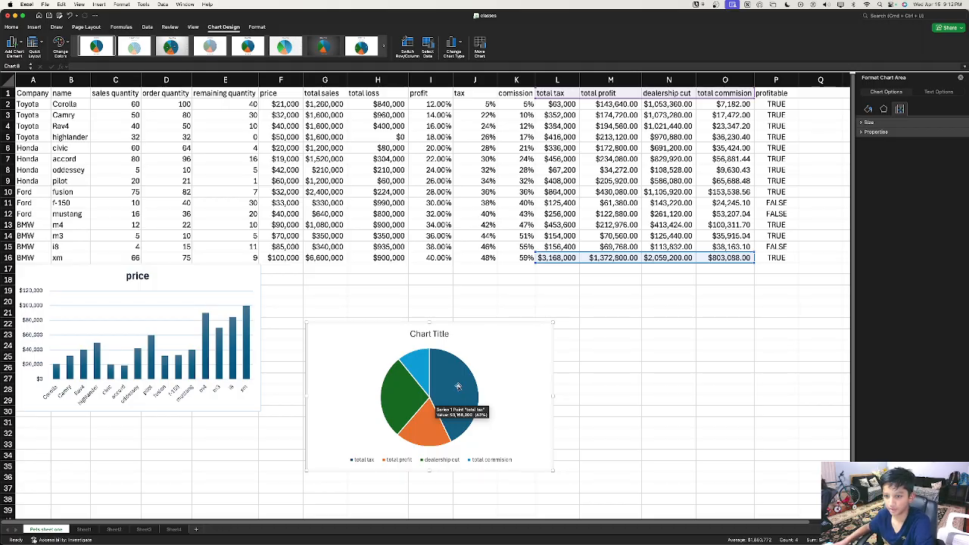
Step: Drag the price column chart a few rows lower, then reselect the pie's data series
left_click(421, 370)
left_click(421, 371)
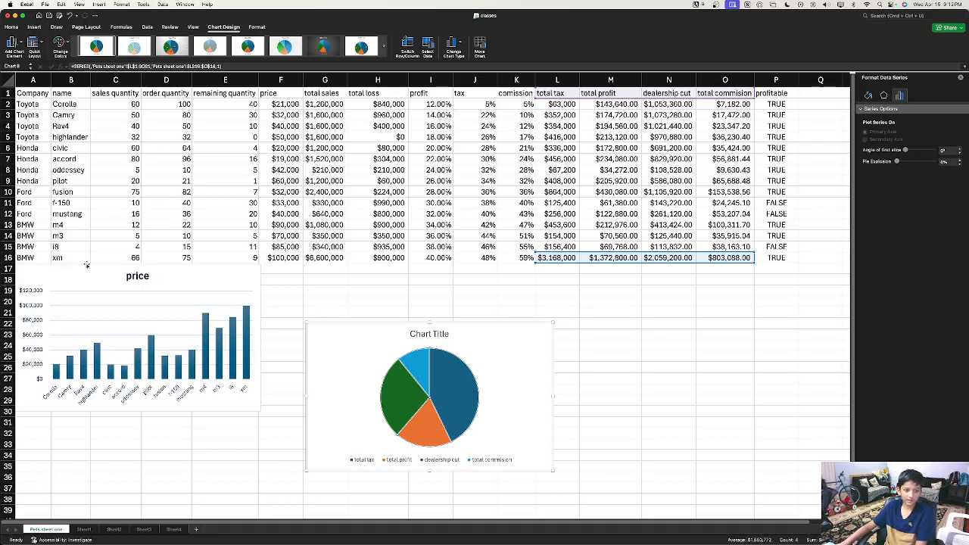
left_click_drag(117, 277, 116, 313)
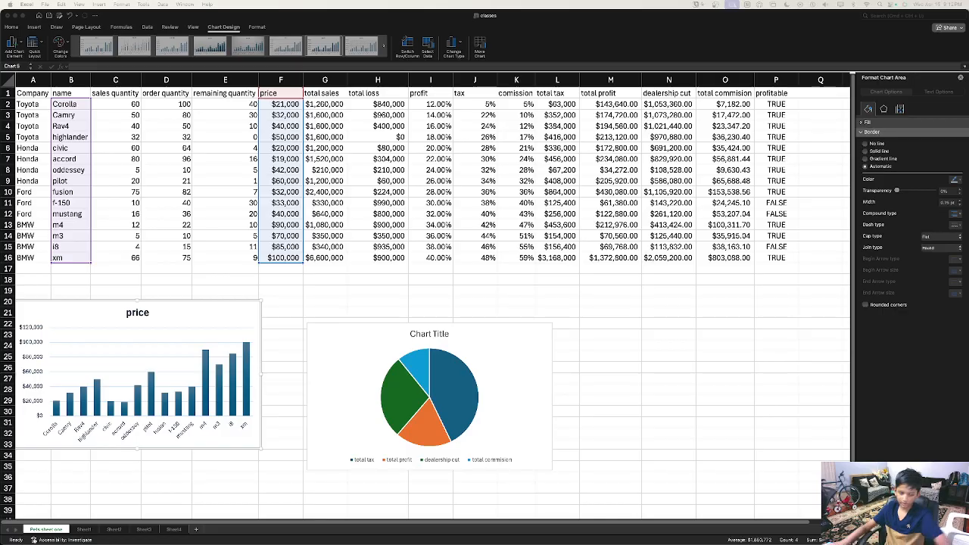
left_click(539, 378)
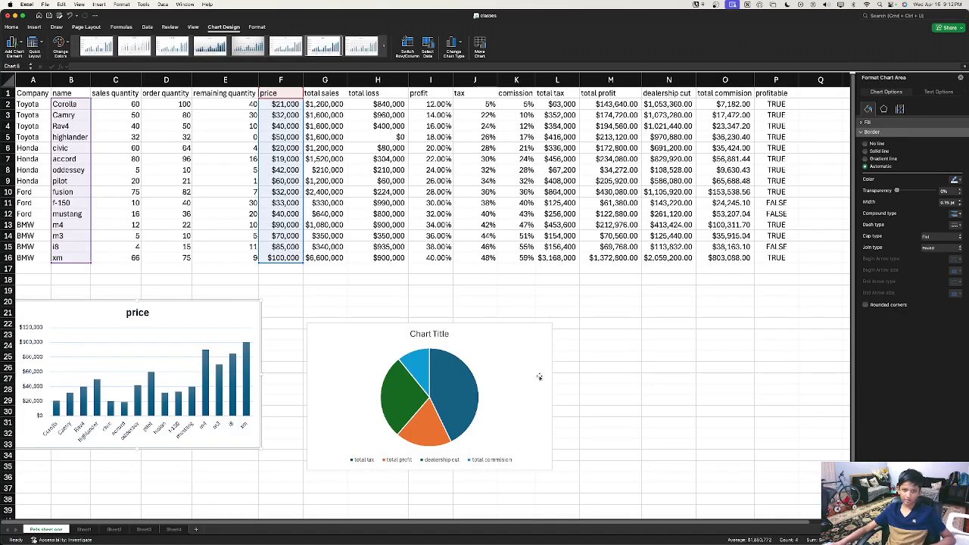
left_click(453, 403)
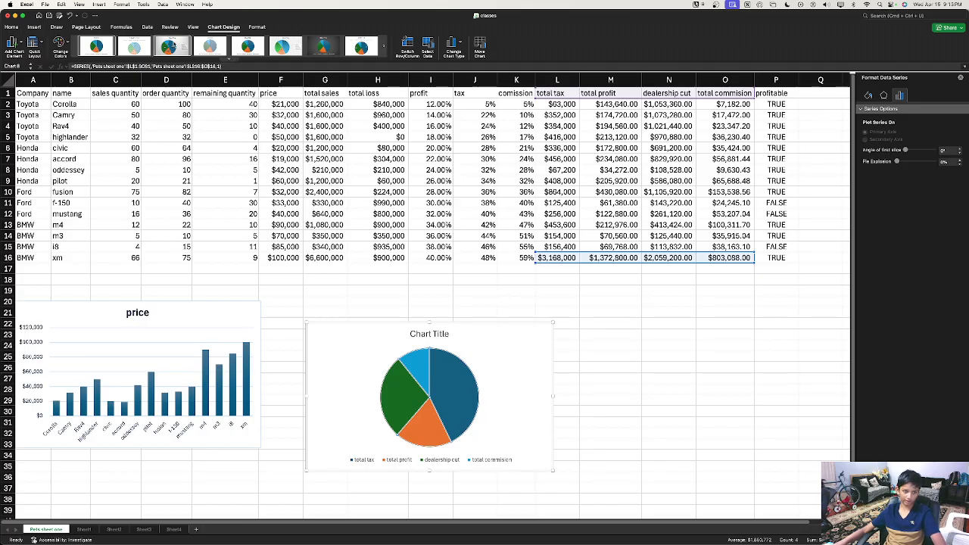
Step: Apply the third chart style with percentage labels and retitle the pie 'XM sales'
left_click(169, 47)
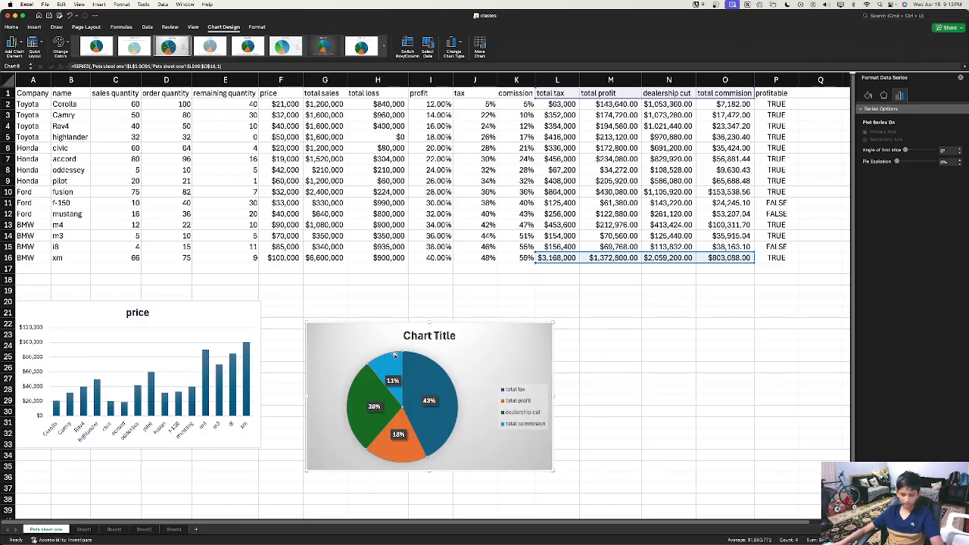
left_click_drag(430, 342, 456, 338)
key("super+z")
double_click(435, 335)
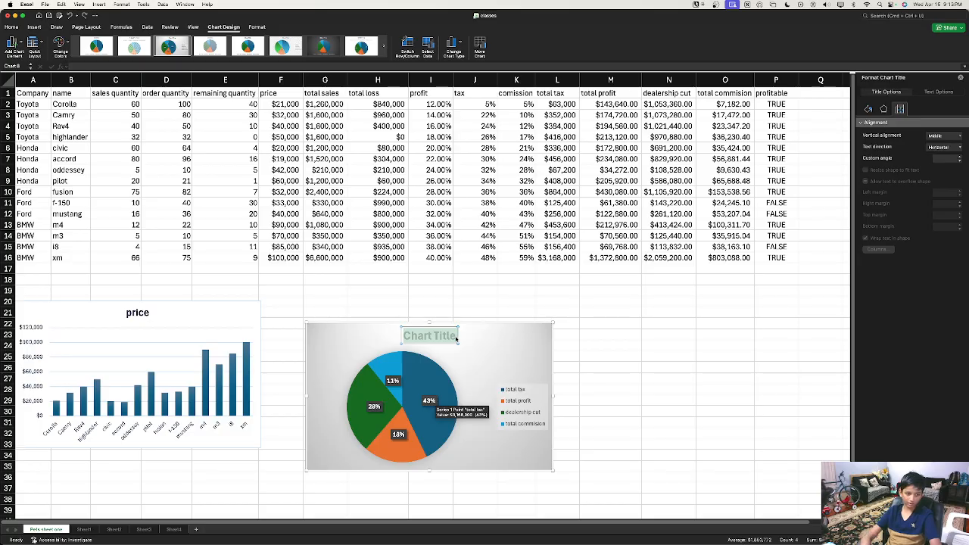
type("XM sales")
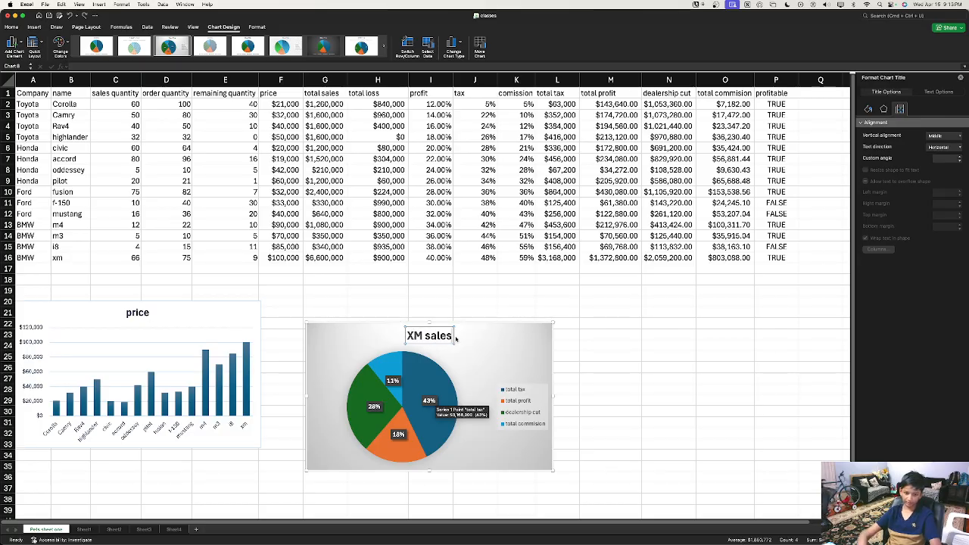
scroll(246, 337, "down", 1)
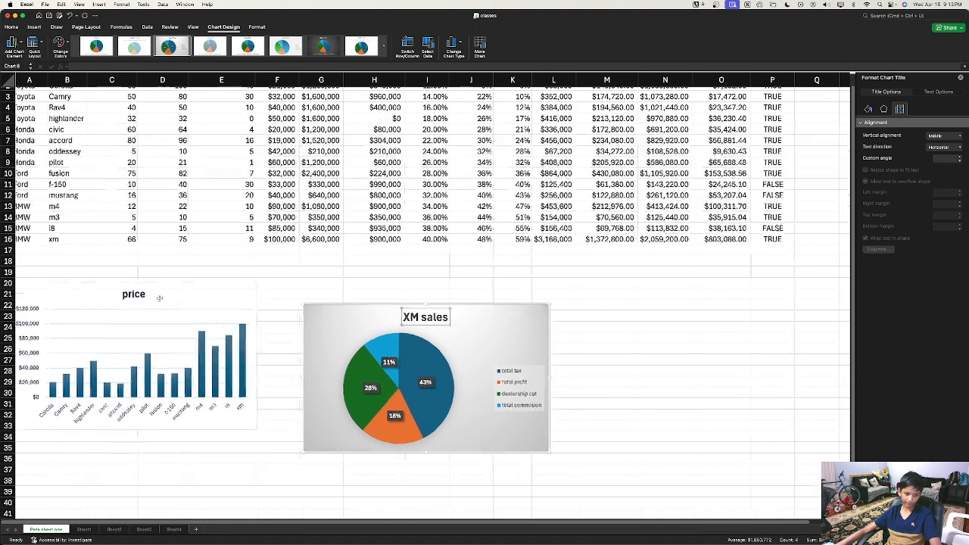
Step: Drag the XM sales pie left so it sits beside the price column chart
left_click(134, 295)
scroll(147, 290, "up", 2)
scroll(606, 341, "down", 3)
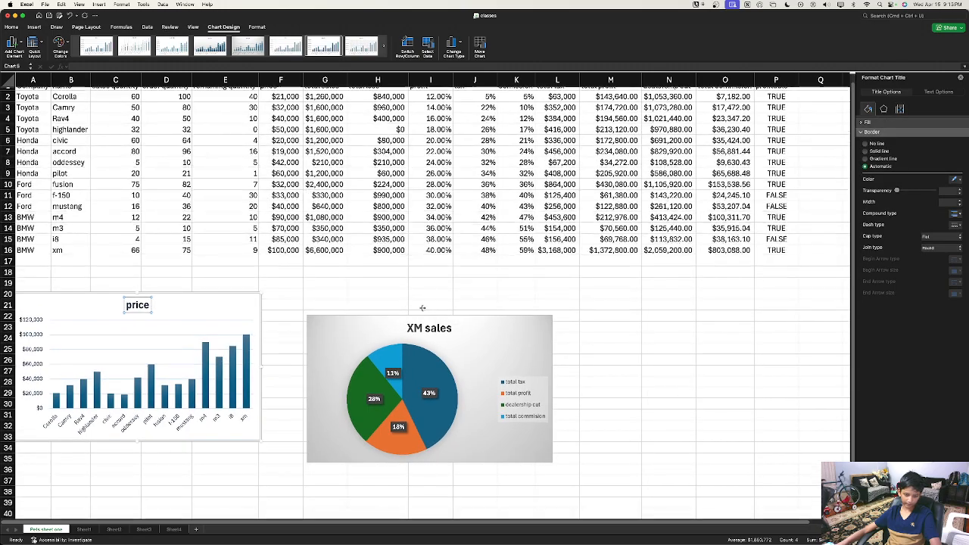
scroll(604, 346, "down", 4)
left_click_drag(509, 259, 469, 237)
scroll(497, 267, "up", 5)
scroll(498, 265, "down", 1)
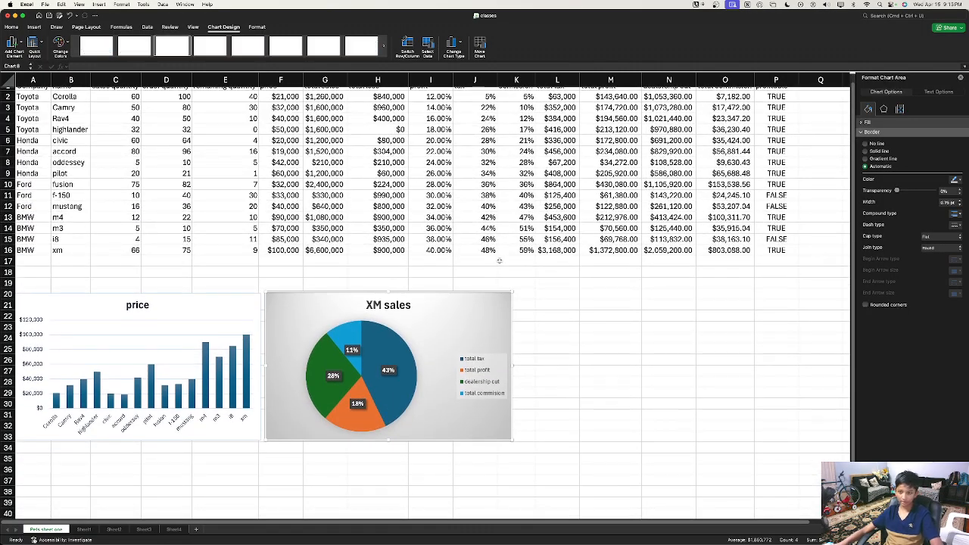
scroll(499, 264, "up", 1)
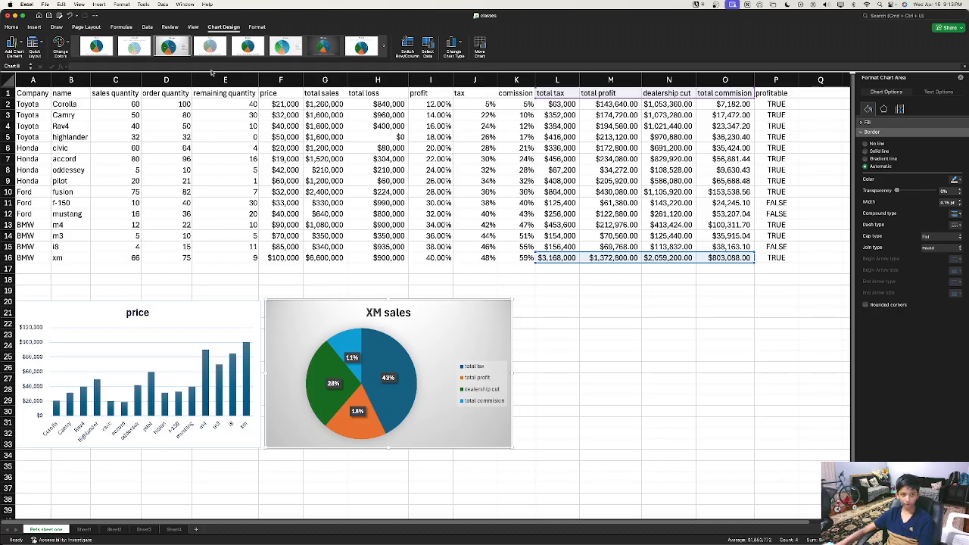
Step: Select columns G and H, holding total sales and total loss
left_click(124, 28)
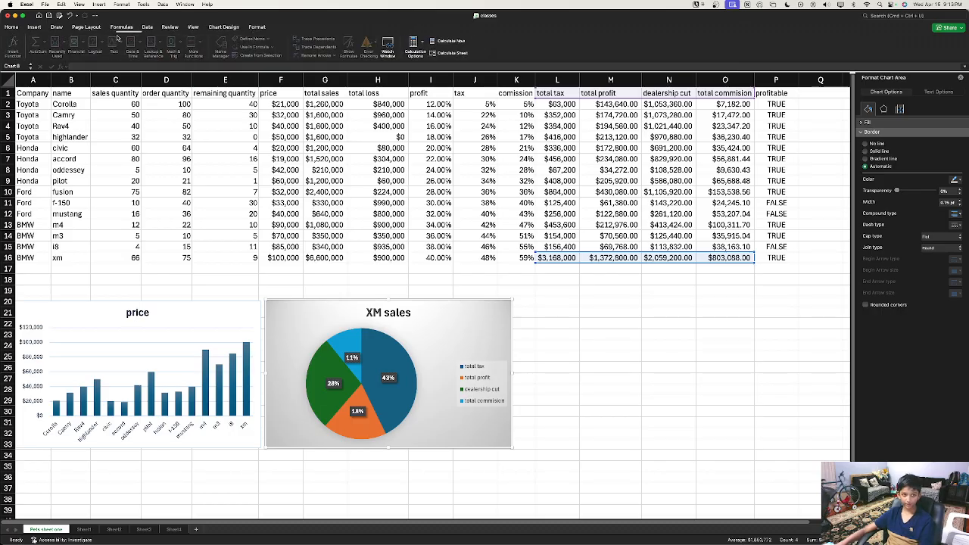
left_click(168, 27)
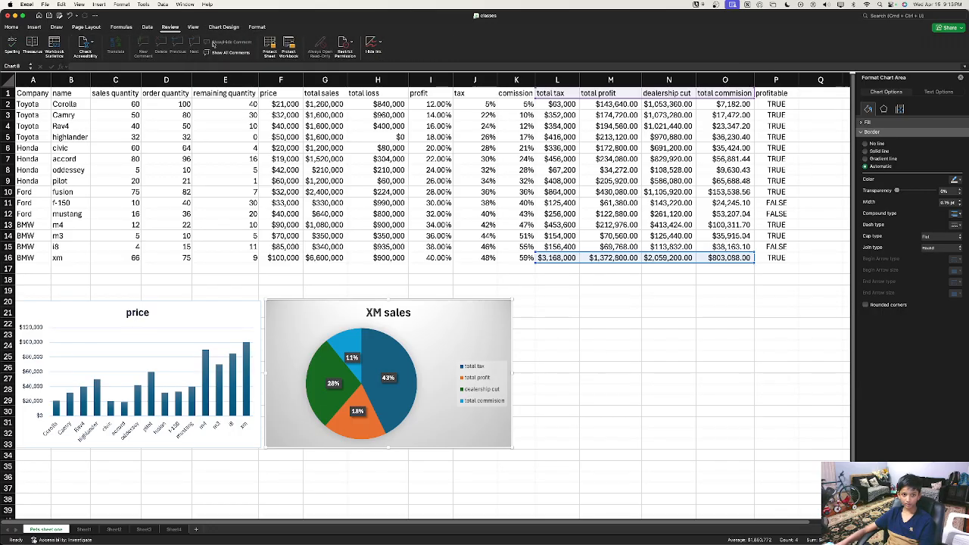
left_click(283, 106)
left_click(284, 93)
left_click(318, 93)
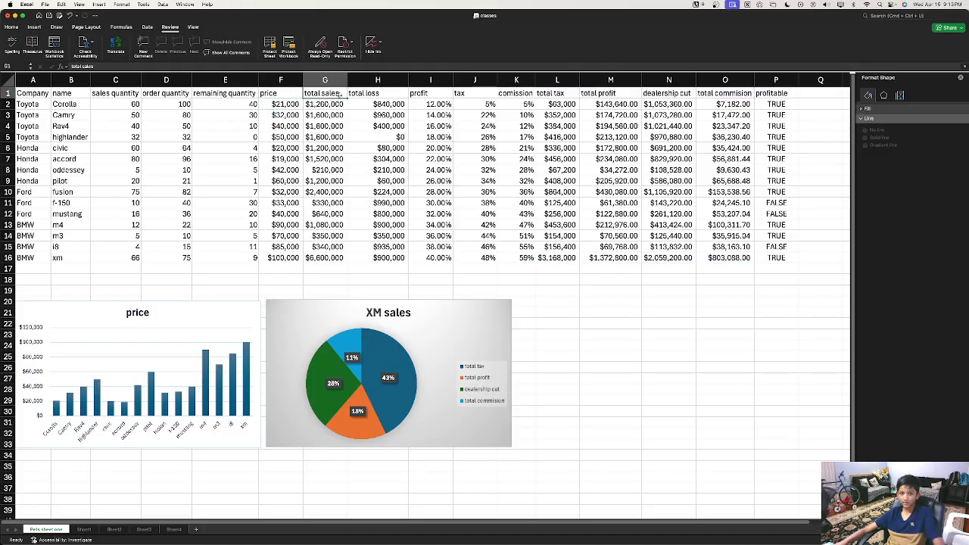
left_click(365, 93, "shift")
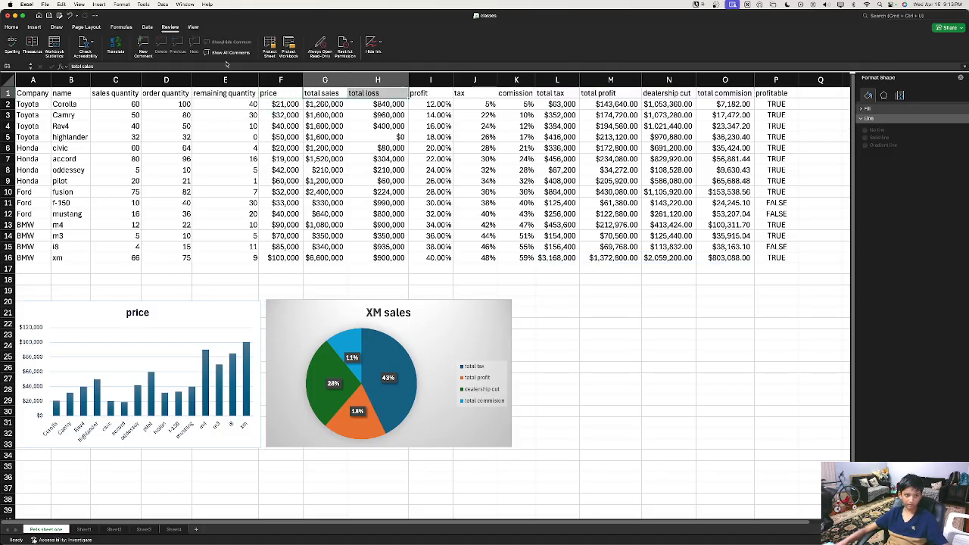
left_click(339, 81)
left_click(397, 79, "shift")
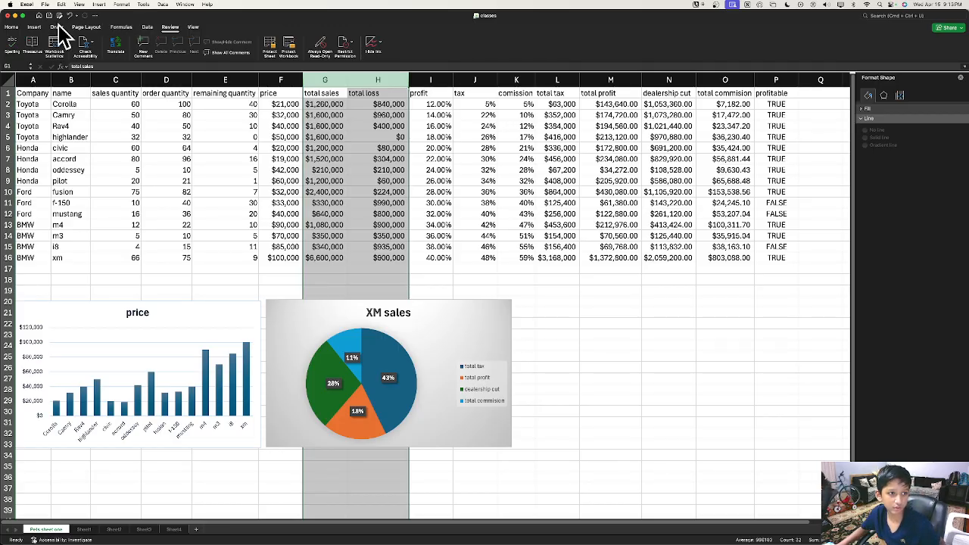
Step: Insert a 3-D pie chart from the total sales and total loss columns
left_click(34, 27)
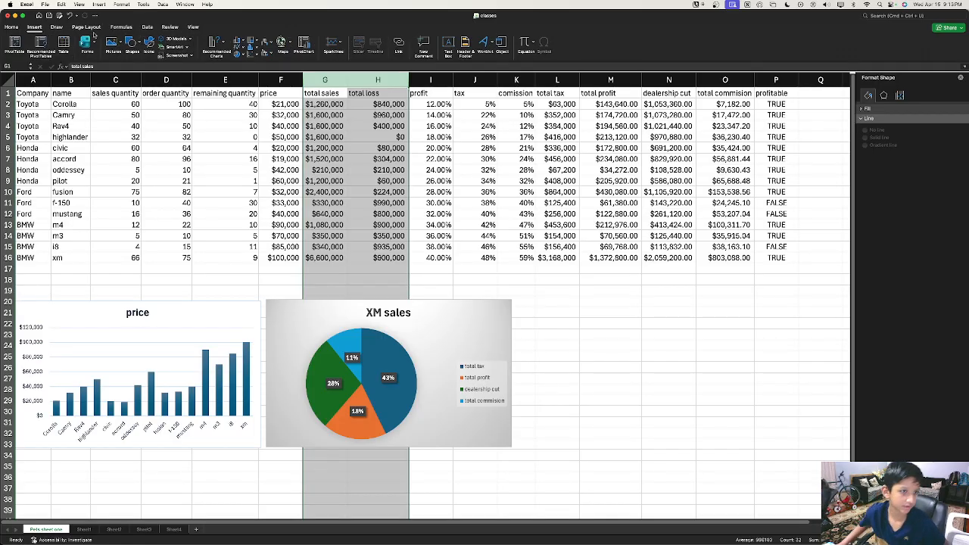
left_click(222, 43)
scroll(217, 107, "down", 10)
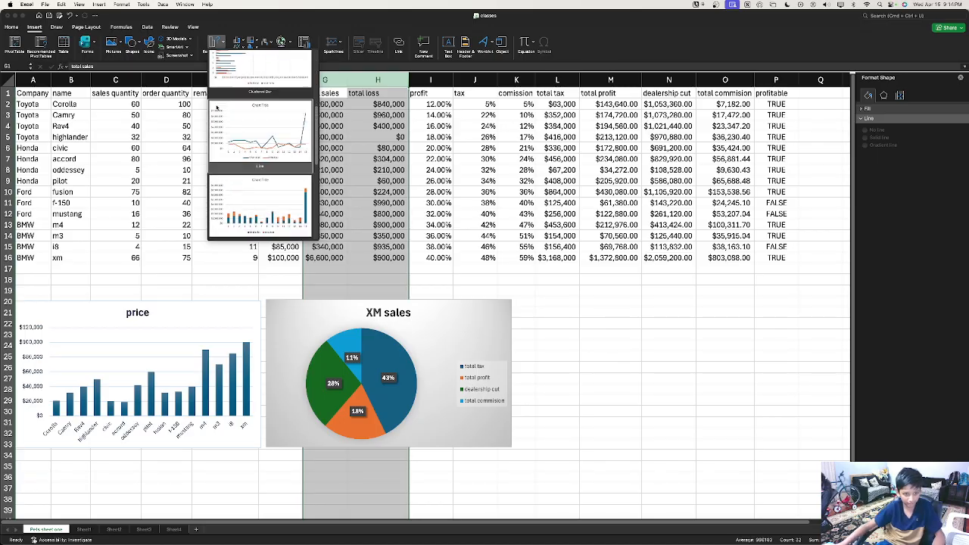
left_click(215, 47)
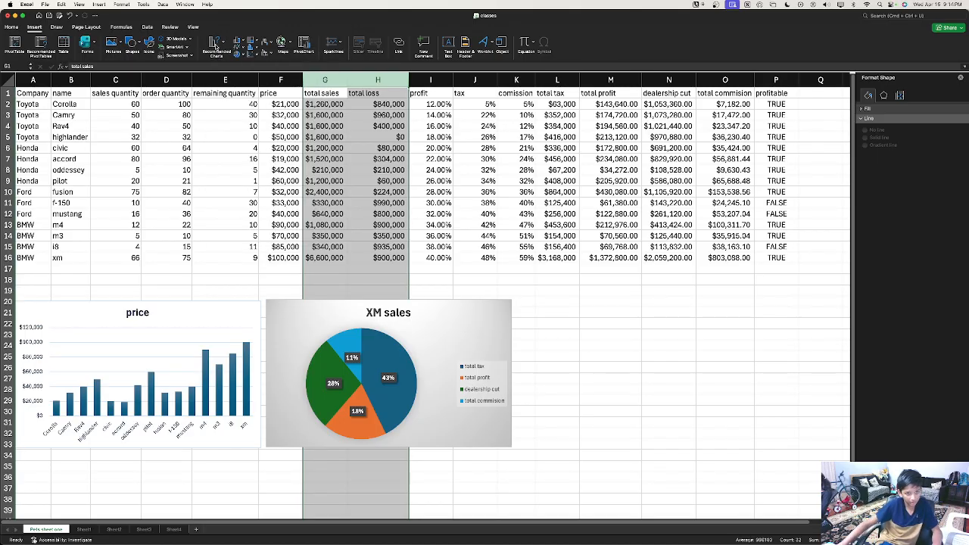
left_click(240, 54)
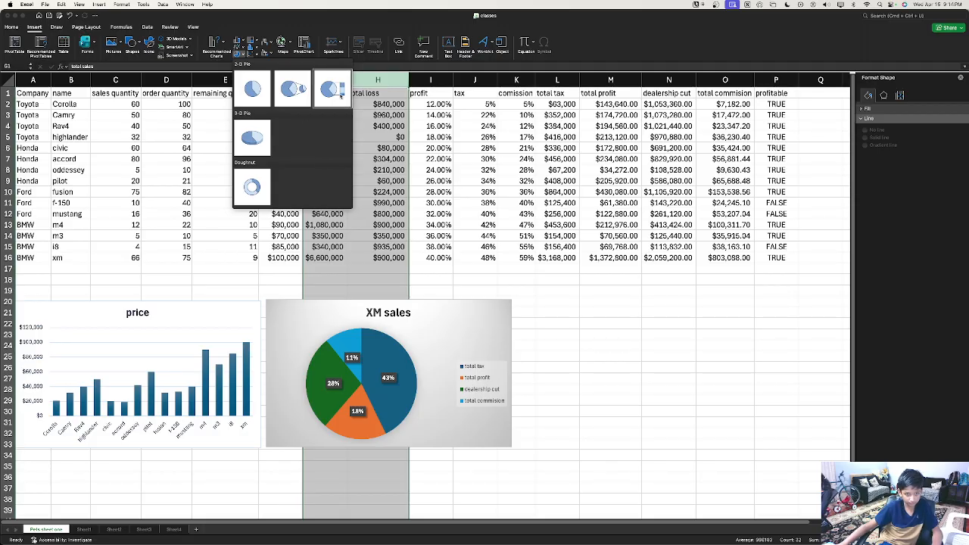
left_click(261, 138)
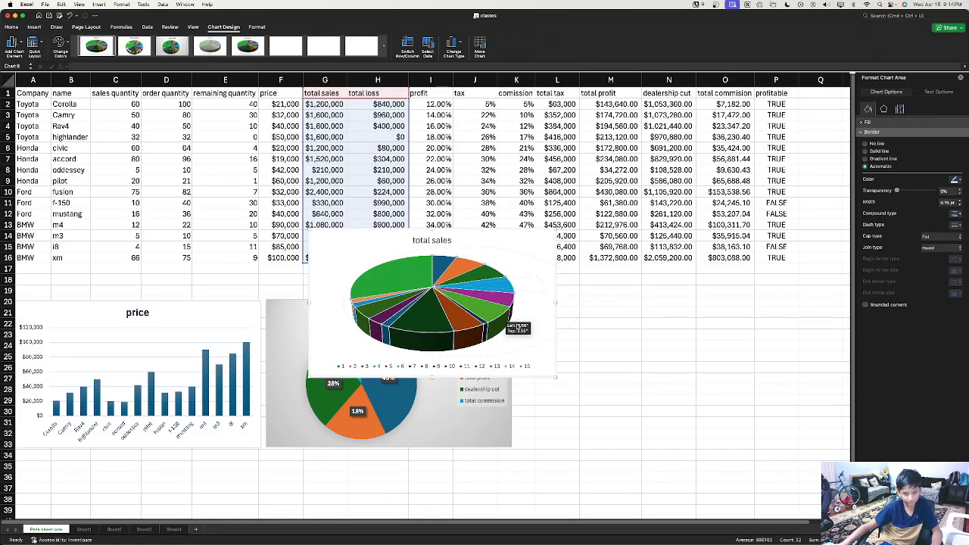
Step: Drag the new 3-D total sales pie off XM sales to sit beside it
left_click(470, 311)
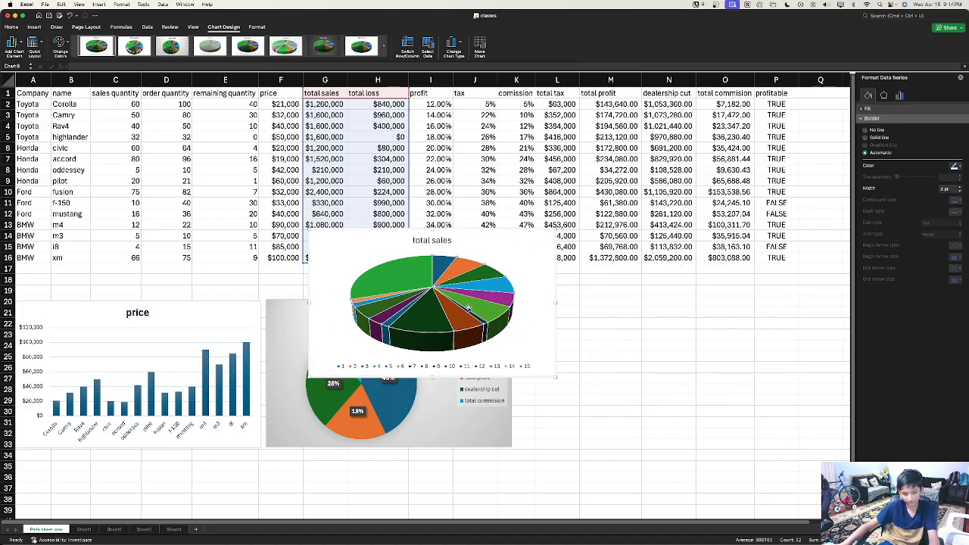
left_click(403, 273)
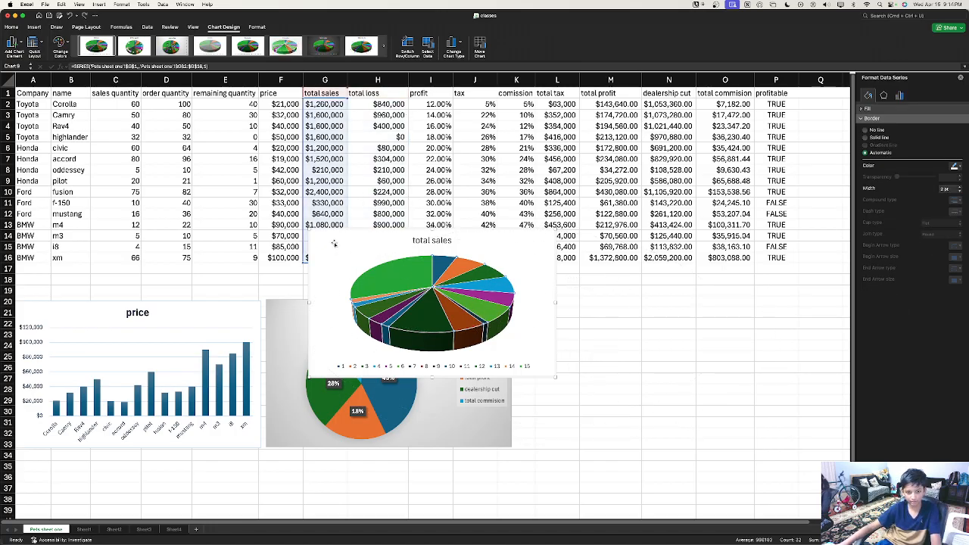
left_click_drag(334, 243, 570, 317)
right_click(653, 412)
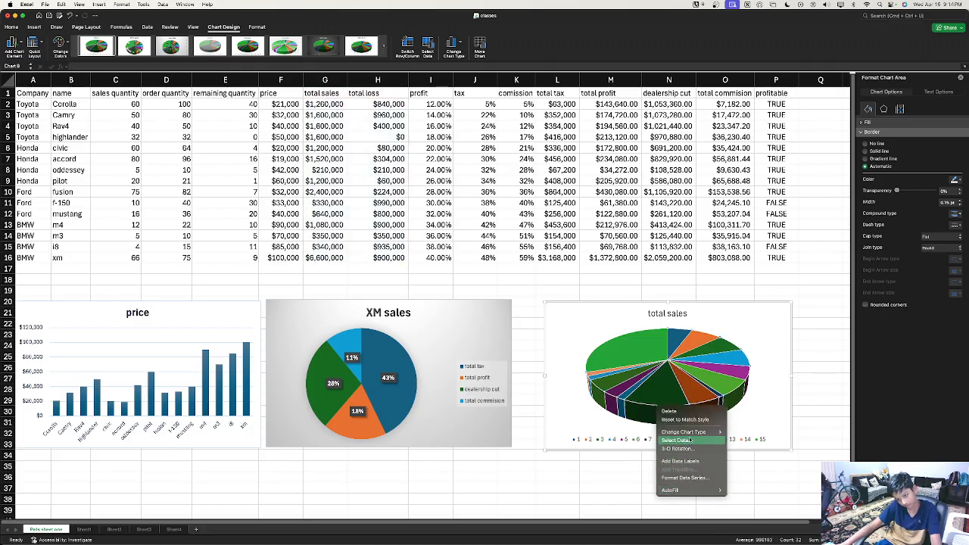
Step: Switch rows and columns so the 3-D pie shows only total sales and total loss, then nudge it down
left_click(690, 439)
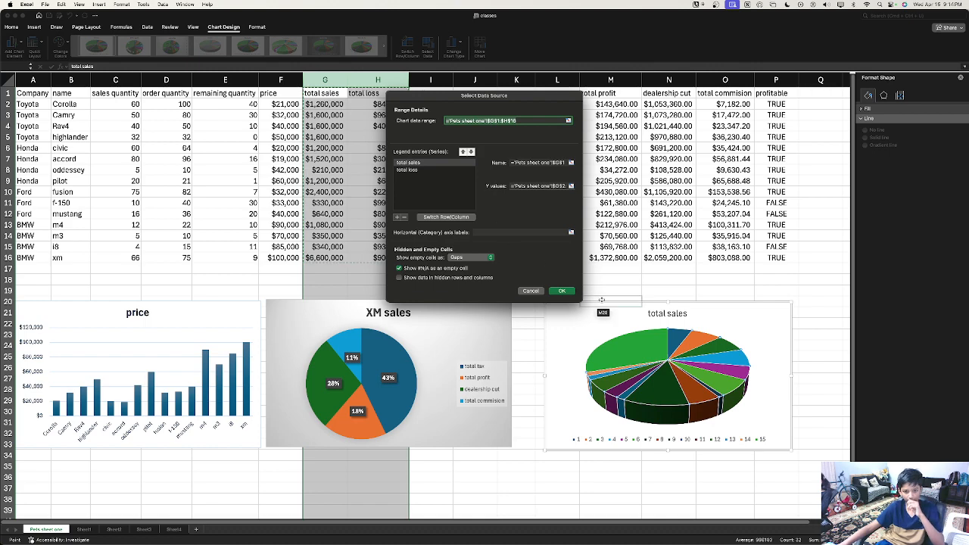
left_click(445, 218)
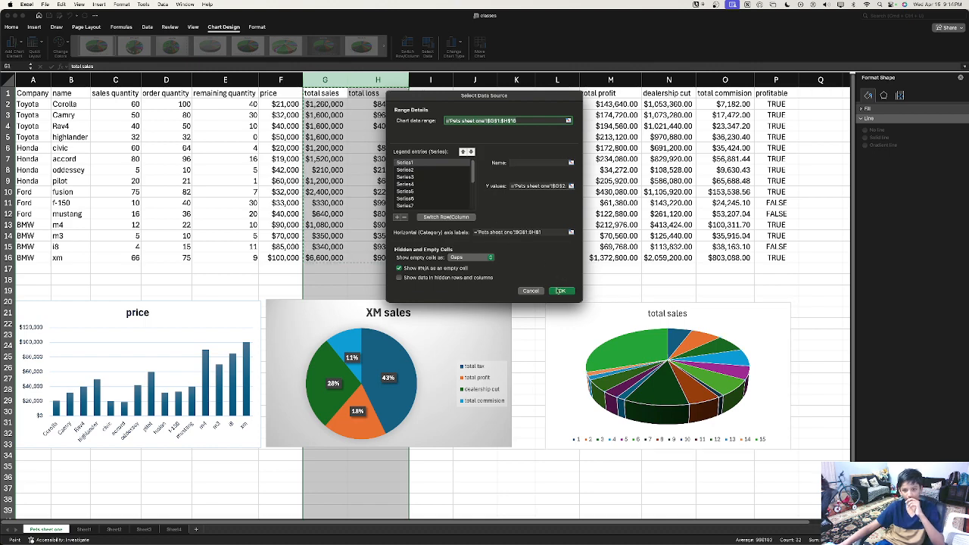
left_click(561, 291)
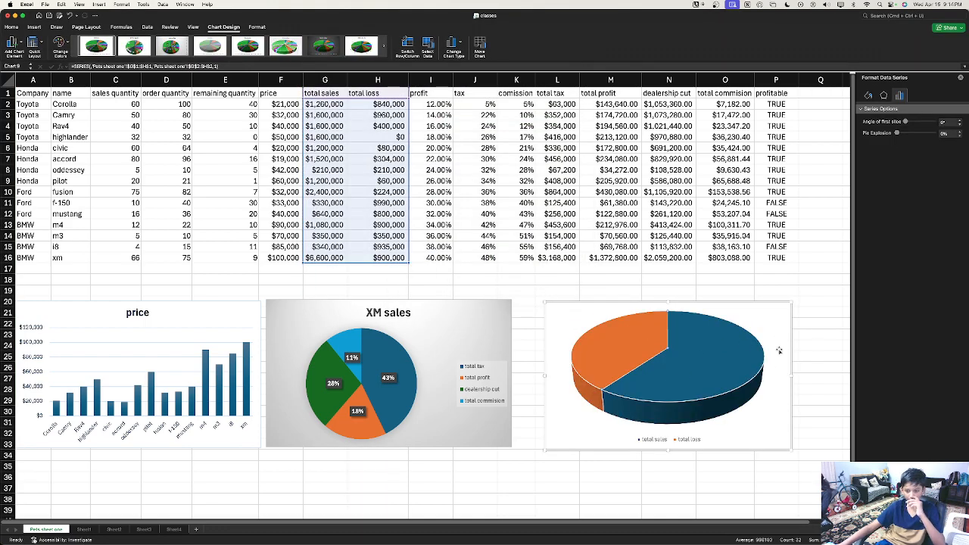
left_click_drag(782, 439, 781, 471)
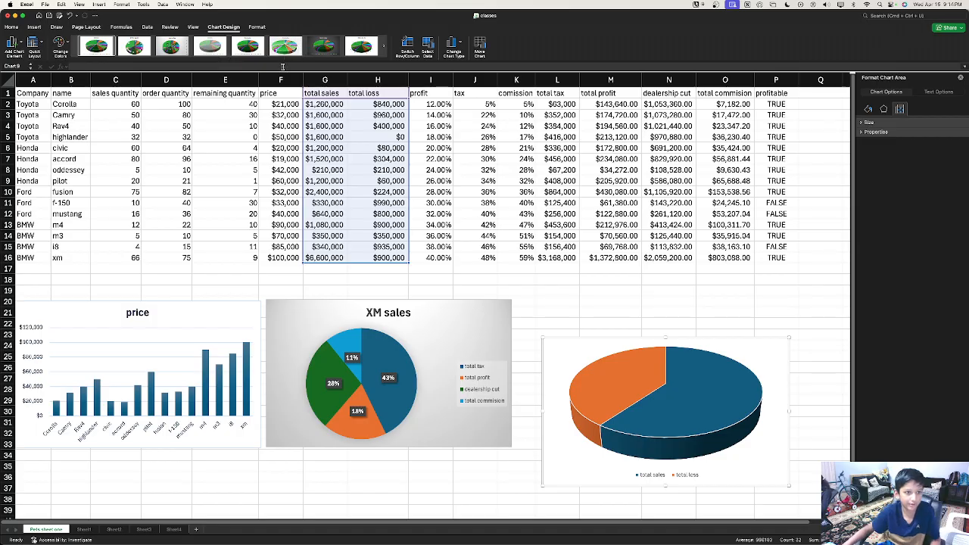
Step: Apply the third grey gradient chart style, giving 60%/40% labels and a legend
left_click(182, 45)
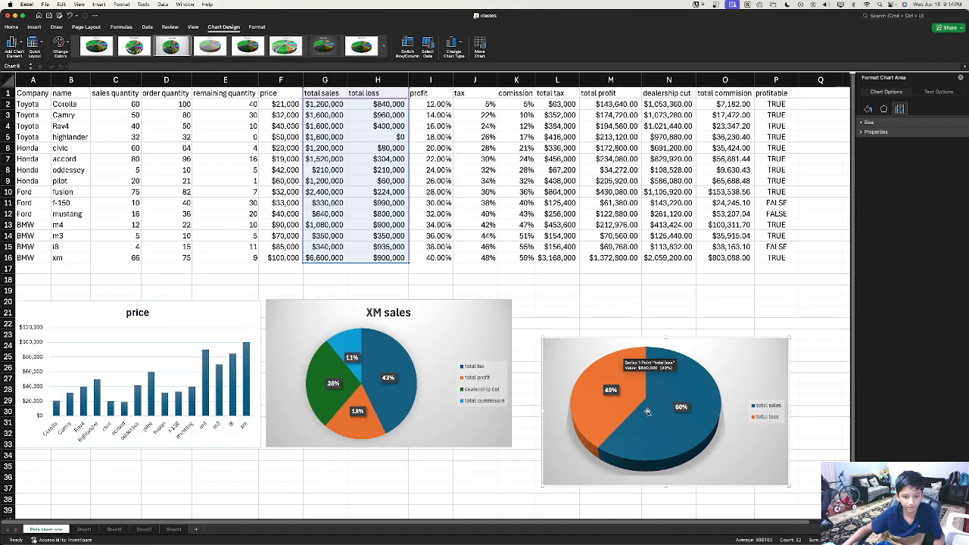
left_click_drag(725, 372, 710, 343)
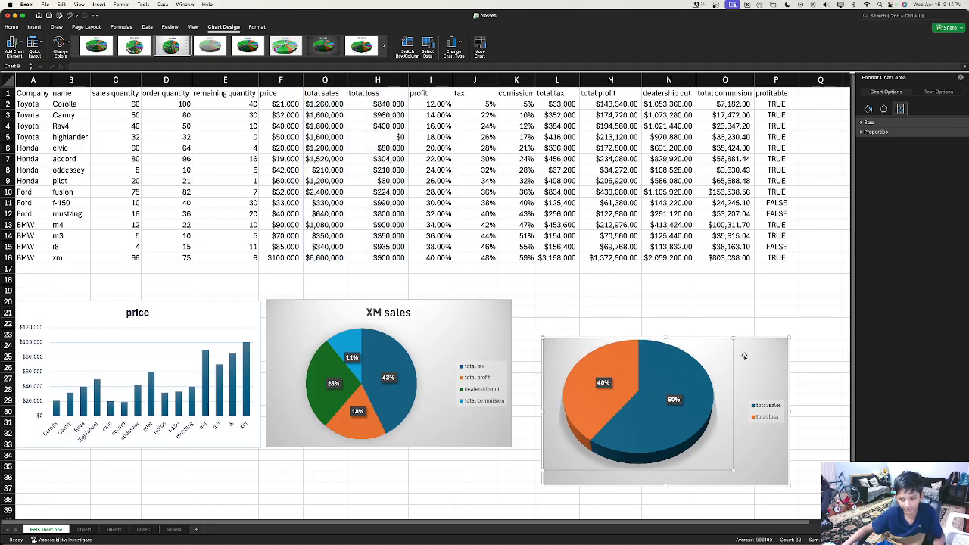
key("super+z")
Step: Move the 3-D sales-versus-loss pie up to line up beside the XM sales chart
left_click_drag(772, 361, 752, 319)
scroll(775, 356, "down", 1)
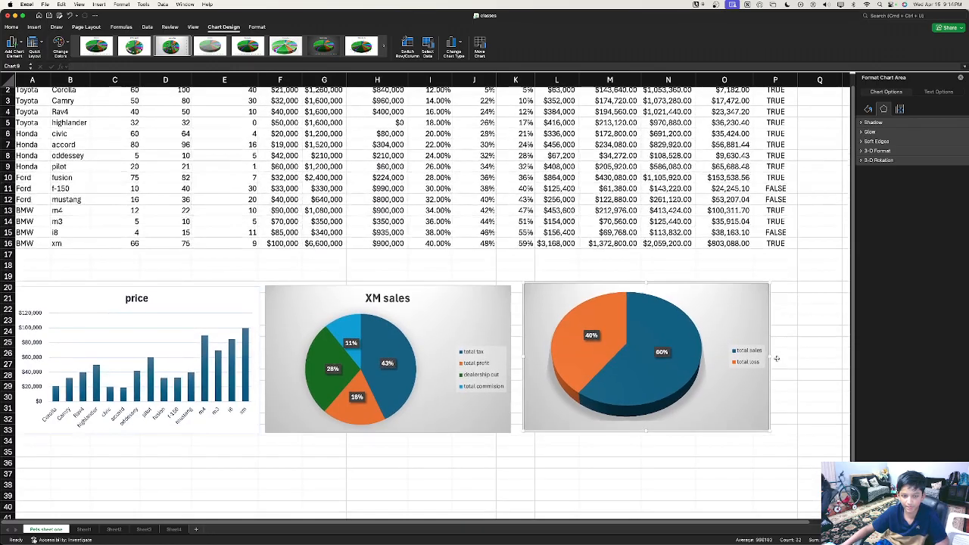
scroll(777, 359, "up", 1)
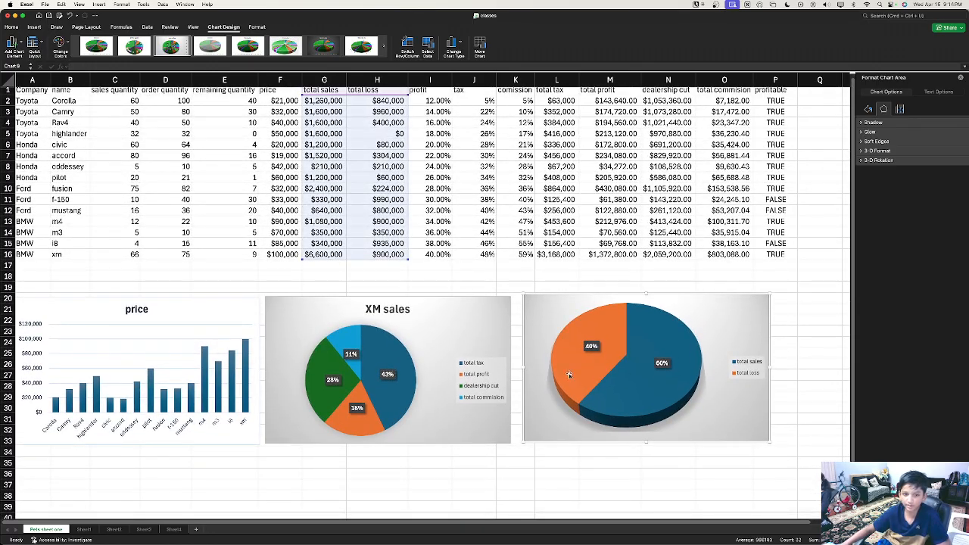
mouse_move(573, 380)
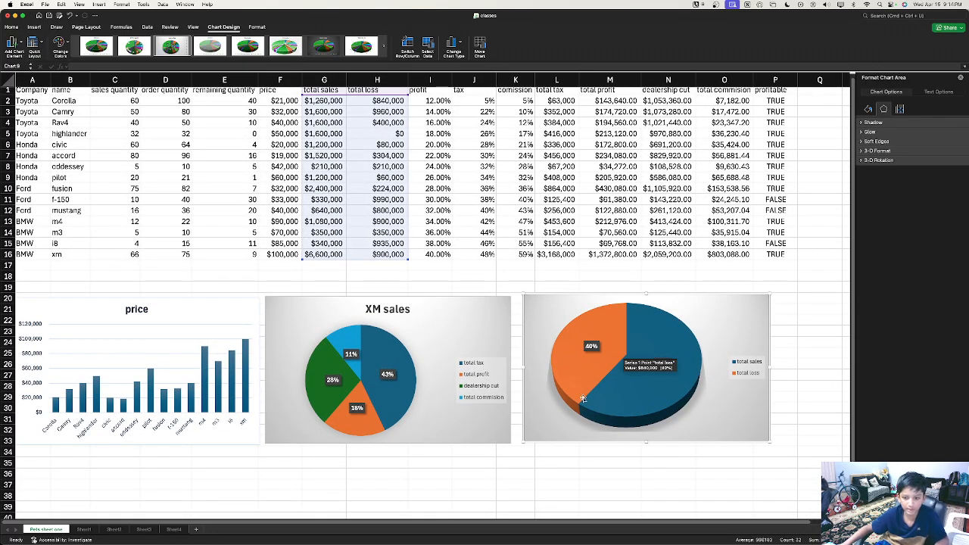
mouse_move(671, 365)
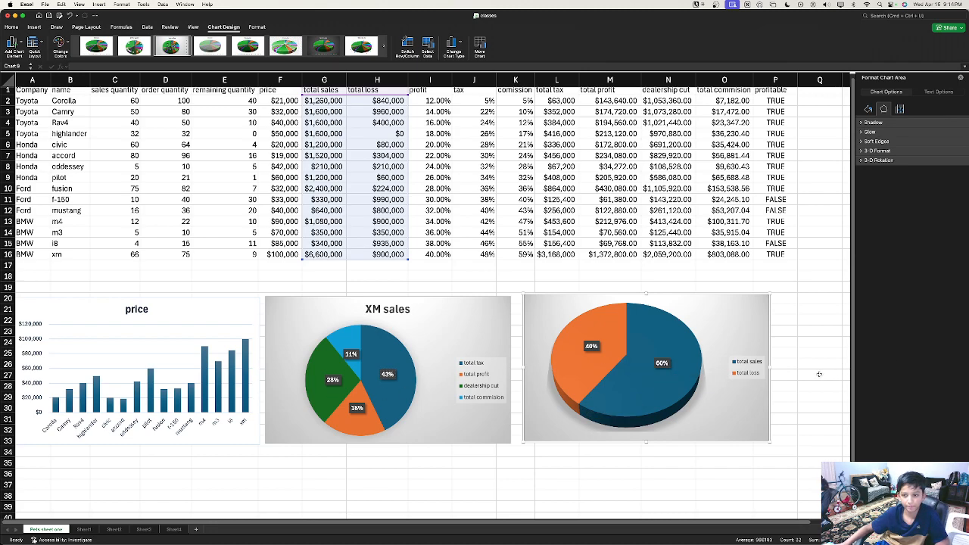
scroll(820, 374, "down", 5)
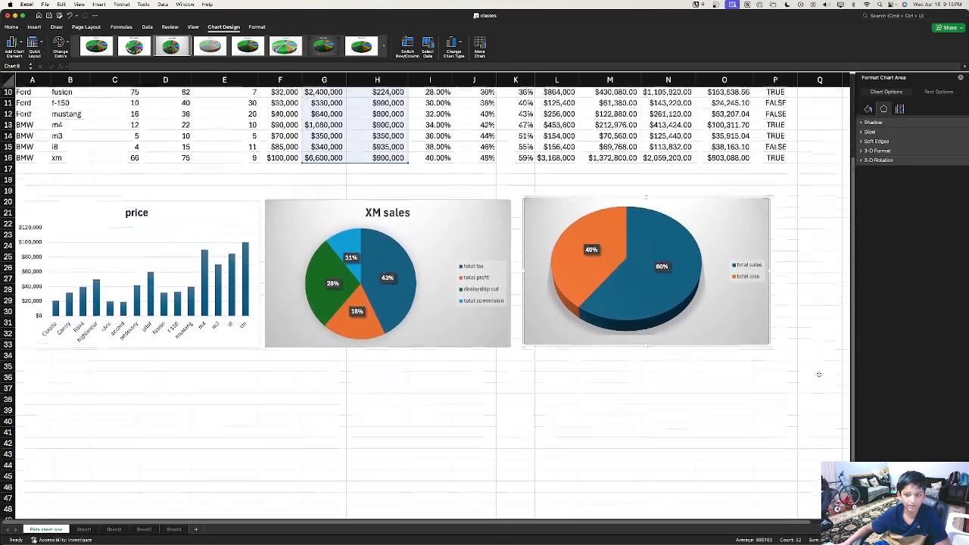
scroll(820, 374, "up", 1)
scroll(820, 374, "up", 3)
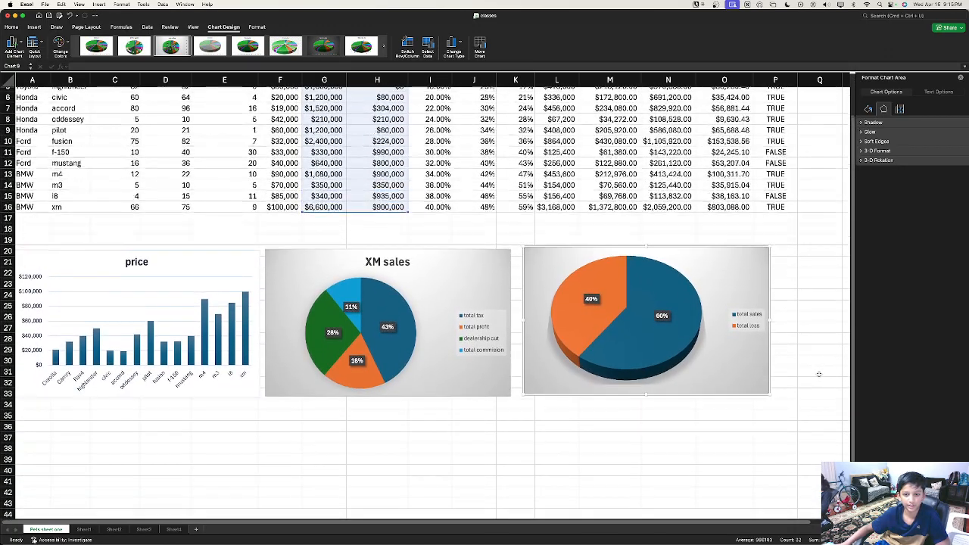
scroll(820, 374, "up", 2)
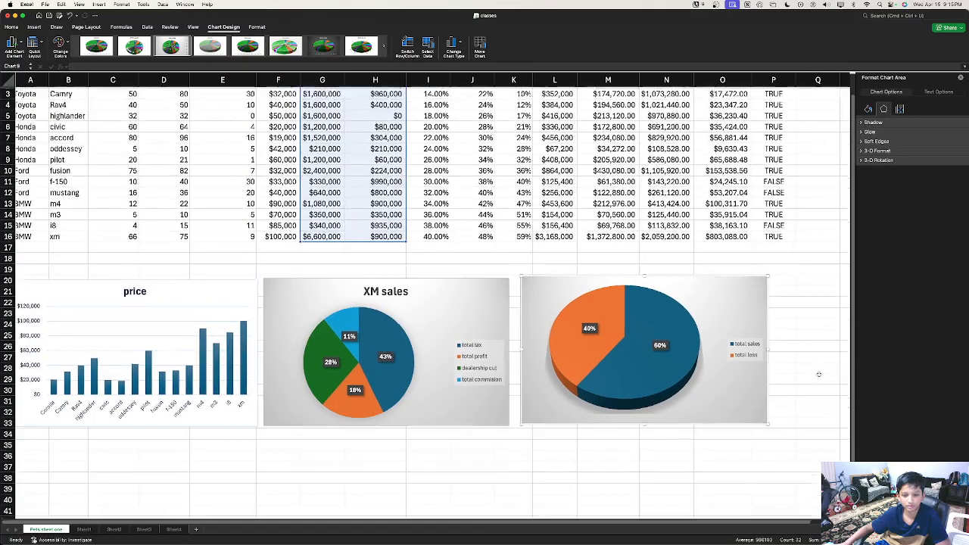
scroll(820, 374, "down", 1)
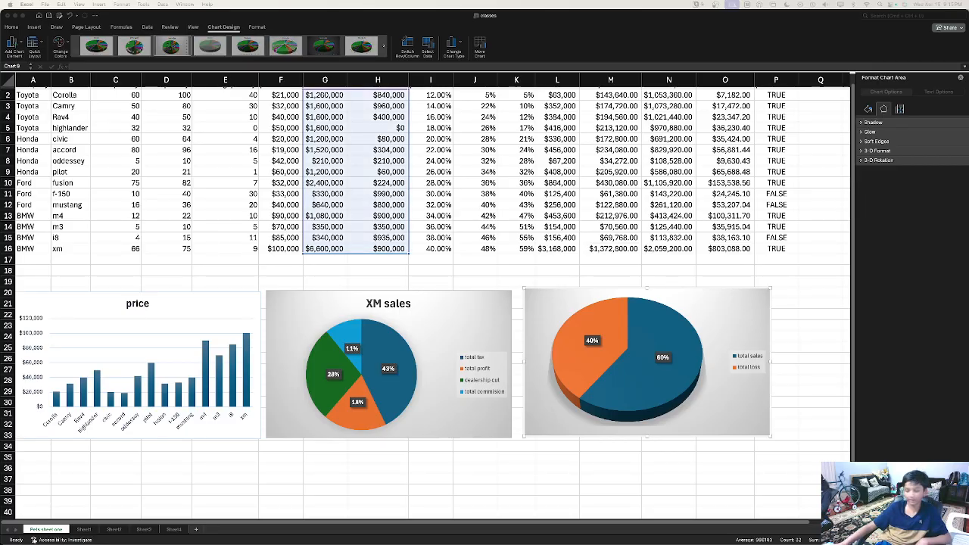
scroll(351, 416, "up", 1)
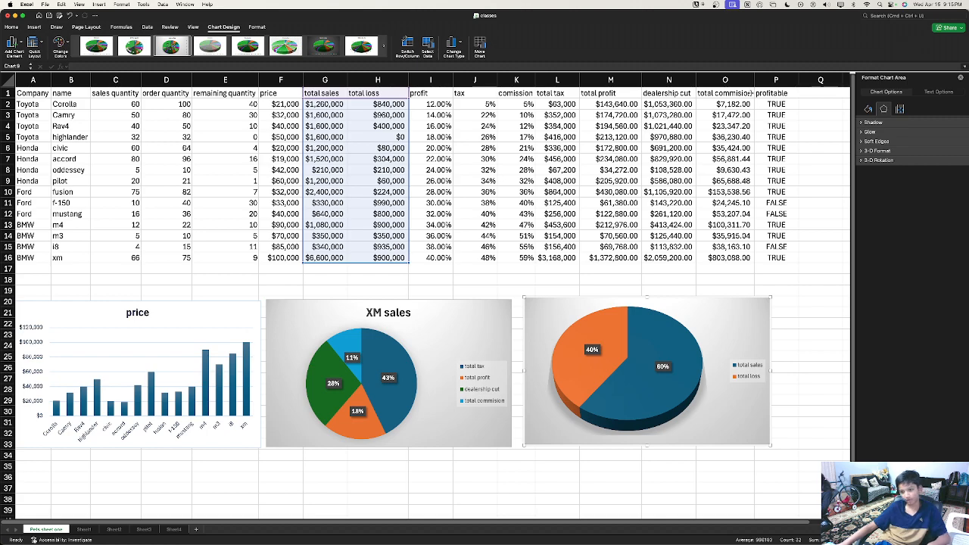
left_click_drag(784, 247, 778, 259)
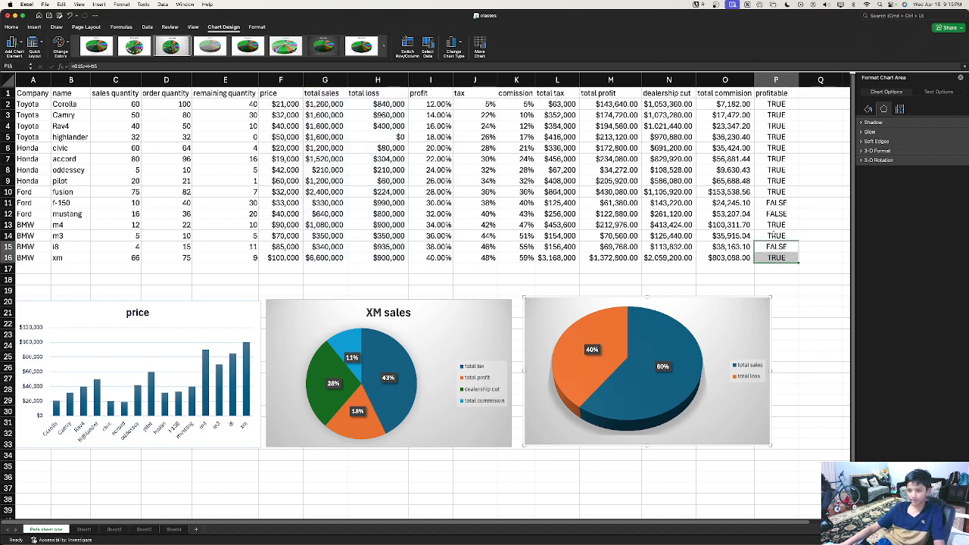
left_click(777, 258)
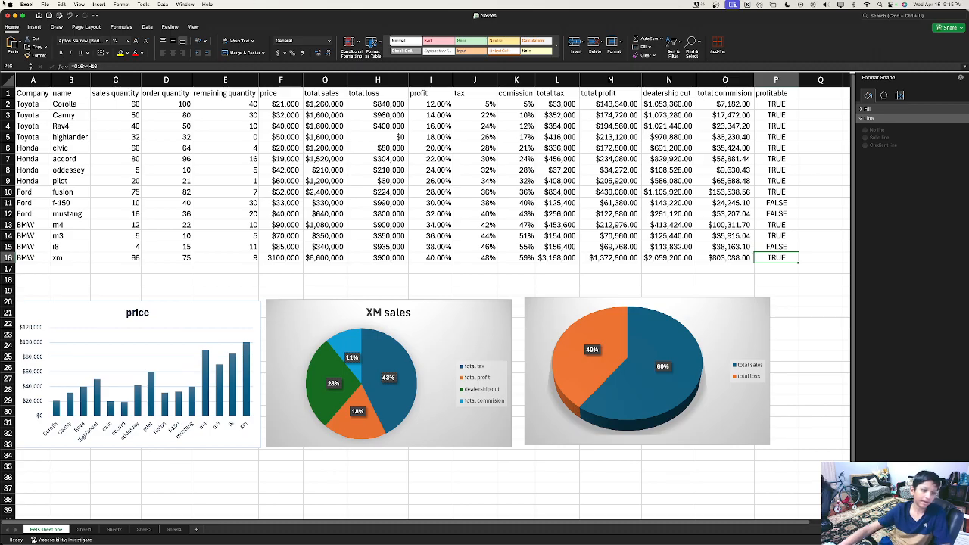
scroll(254, 193, "right", 8)
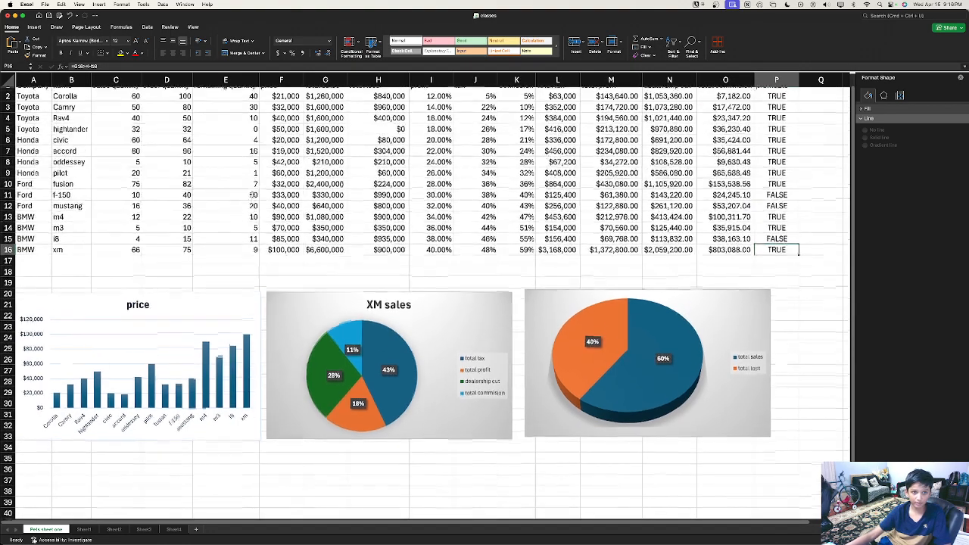
scroll(253, 193, "left", 8)
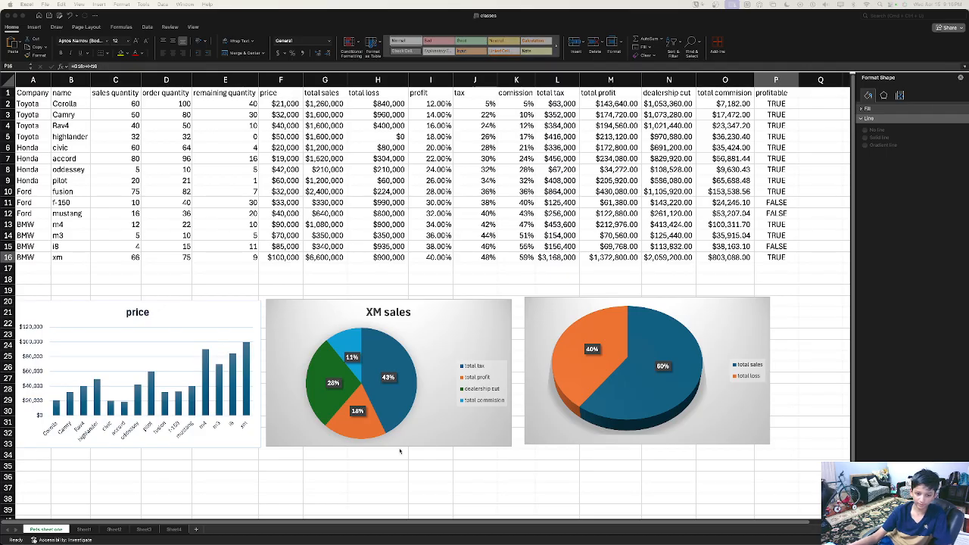
left_click(725, 319)
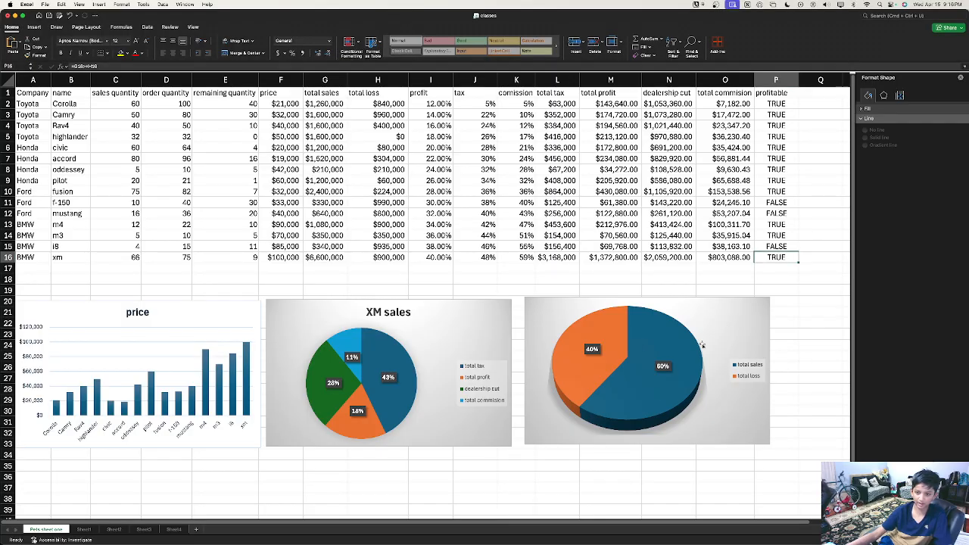
left_click_drag(703, 345, 882, 269)
left_click_drag(761, 315, 535, 521)
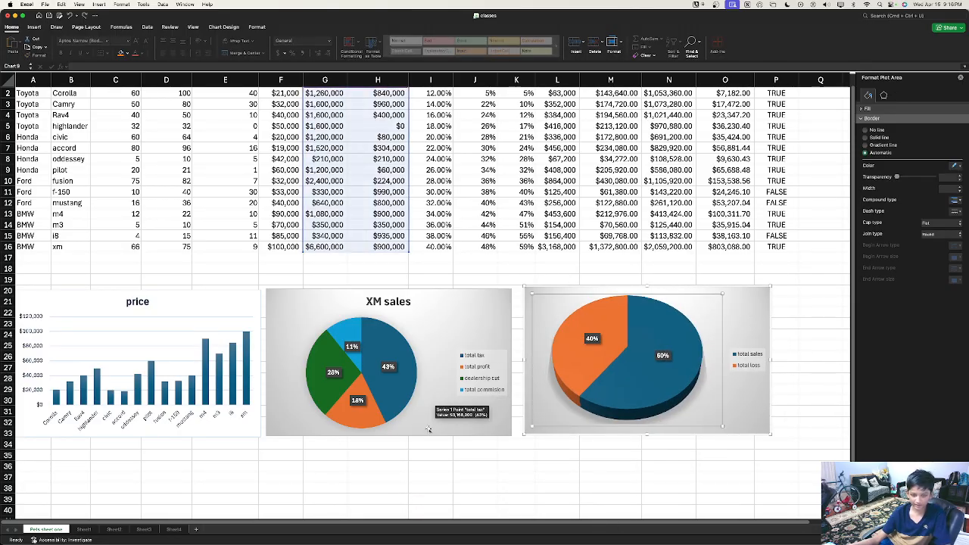
scroll(428, 430, "up", 1)
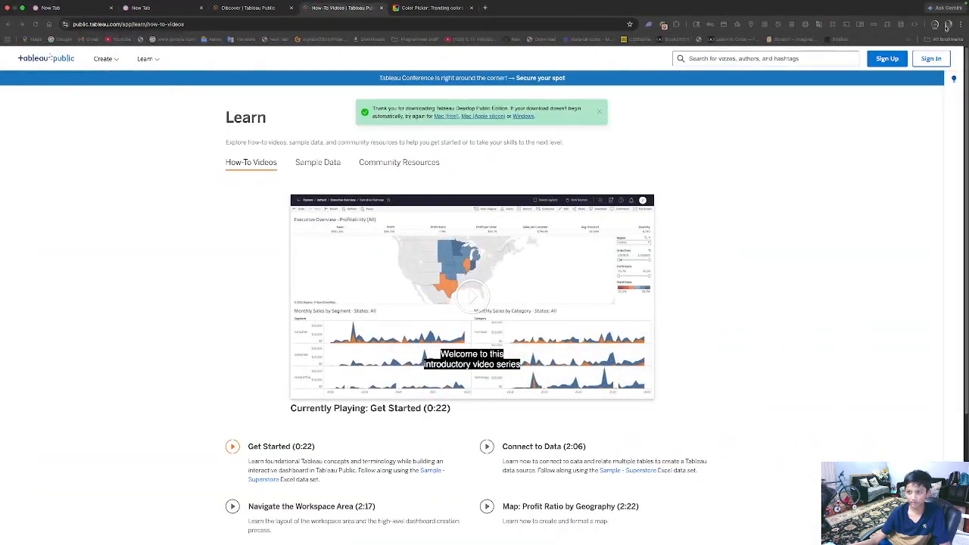
left_click(936, 25)
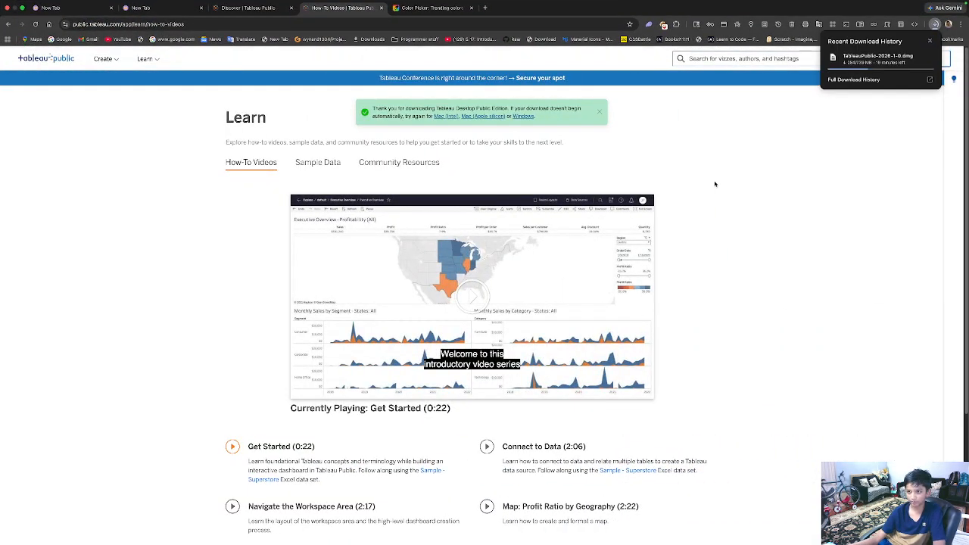